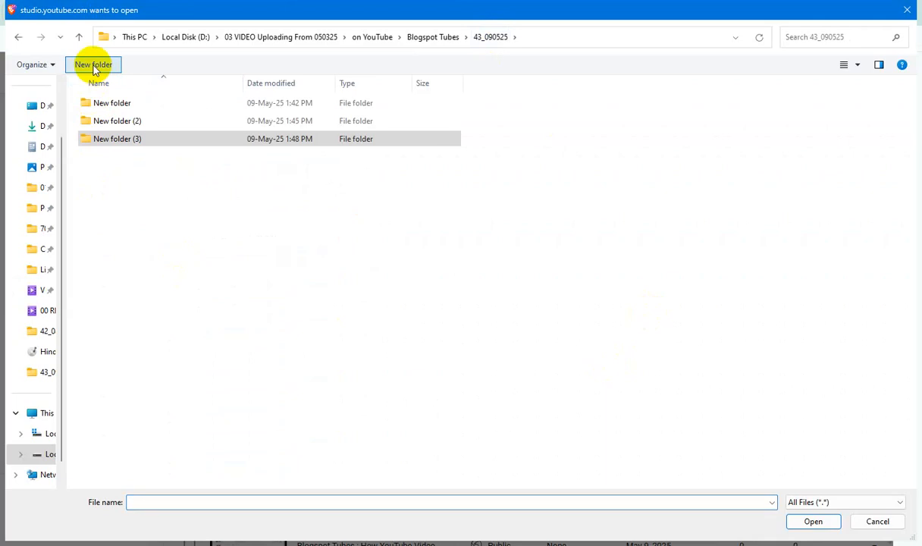
Paste the Adsterra native banner tutorial video into New folder (4) and take its file name for reuse
double_click(127, 158)
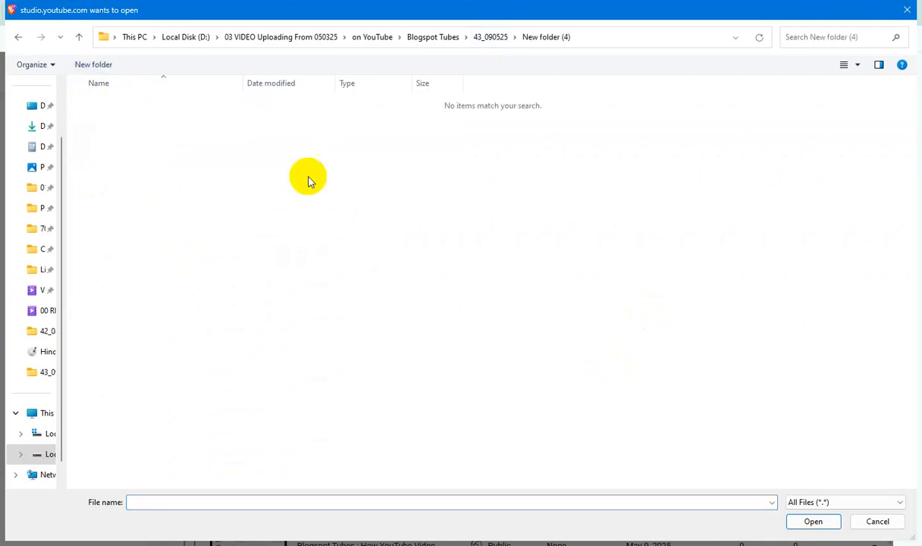
key("ctrl+v")
key("F2")
key("ctrl+c")
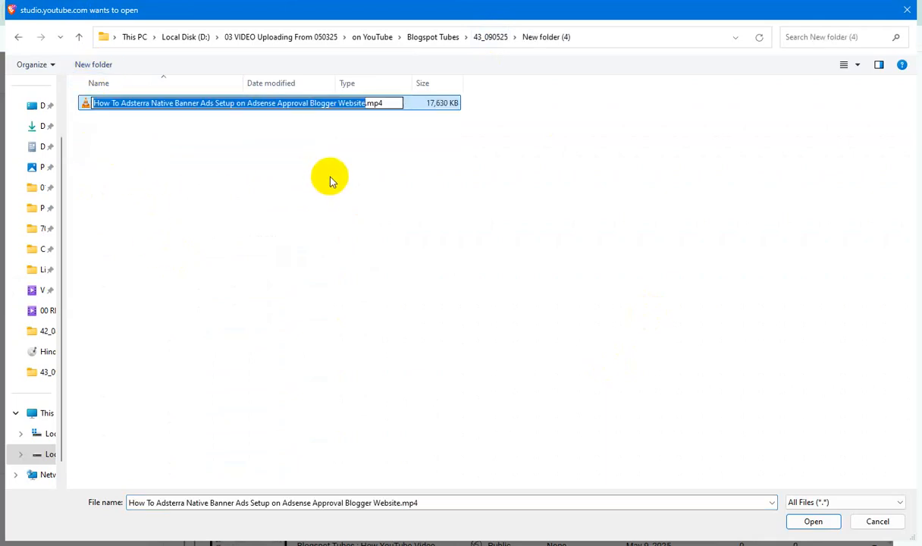
left_click(315, 186)
left_click(209, 106)
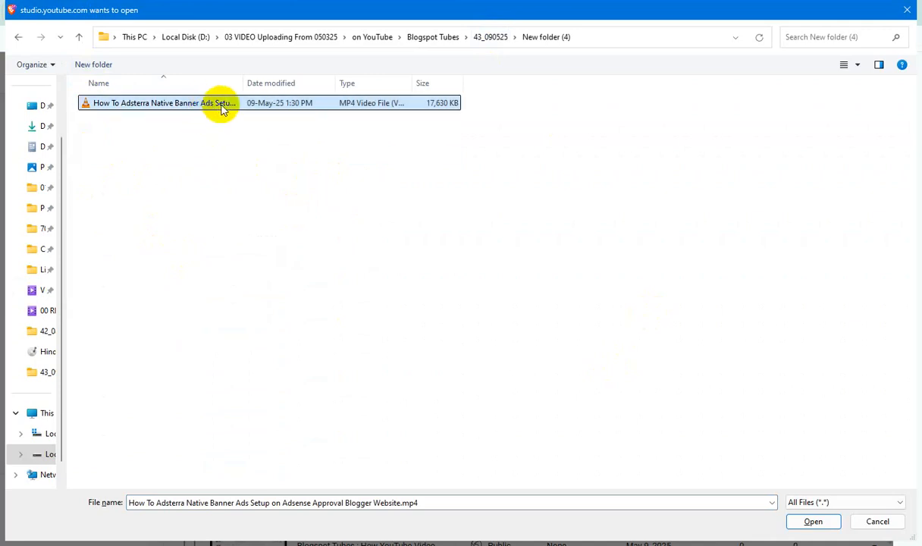
In the video file's properties, fill the subtitle and tags with "How To Adsterra Native Banner Ads Setup on Adsense Approval Blogger Website" and rate it five stars
right_click(222, 105)
left_click(325, 420)
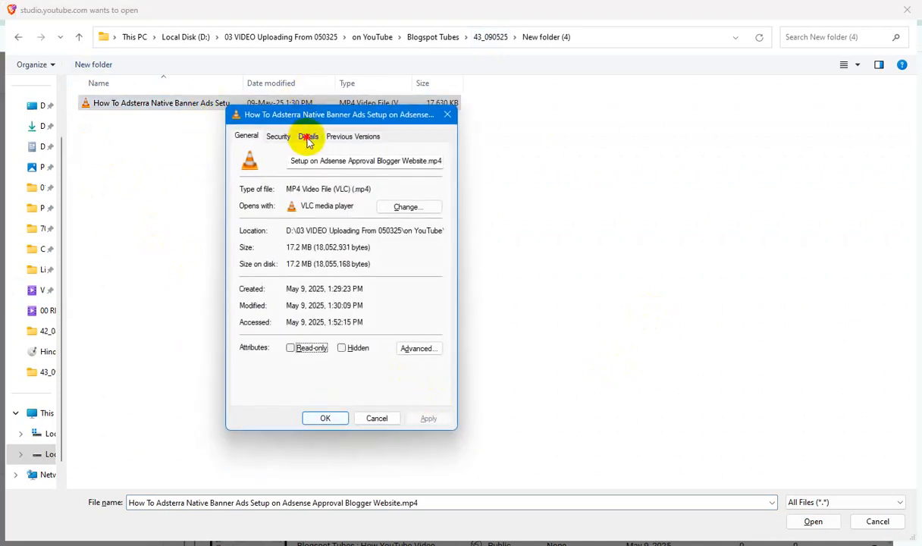
left_click(308, 137)
left_click(338, 200)
key("ctrl+v")
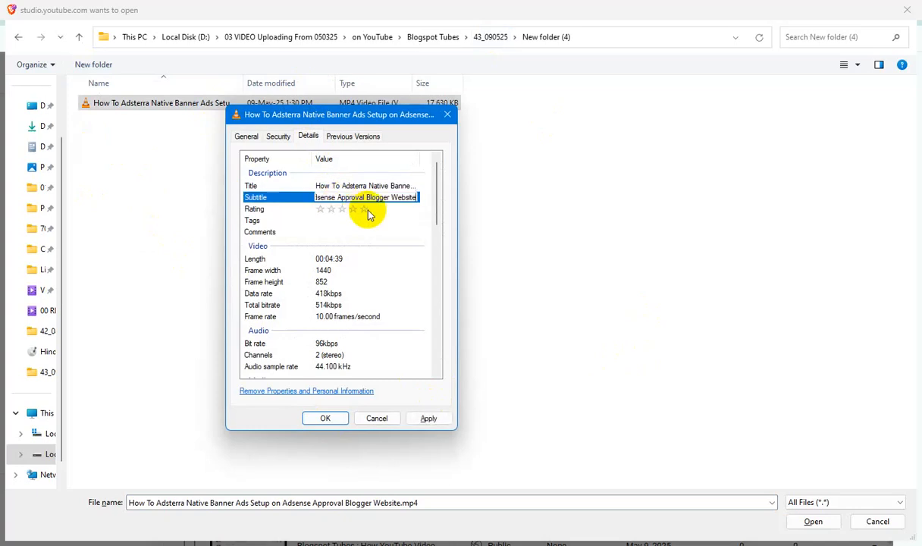
left_click(367, 210)
key("ctrl+v")
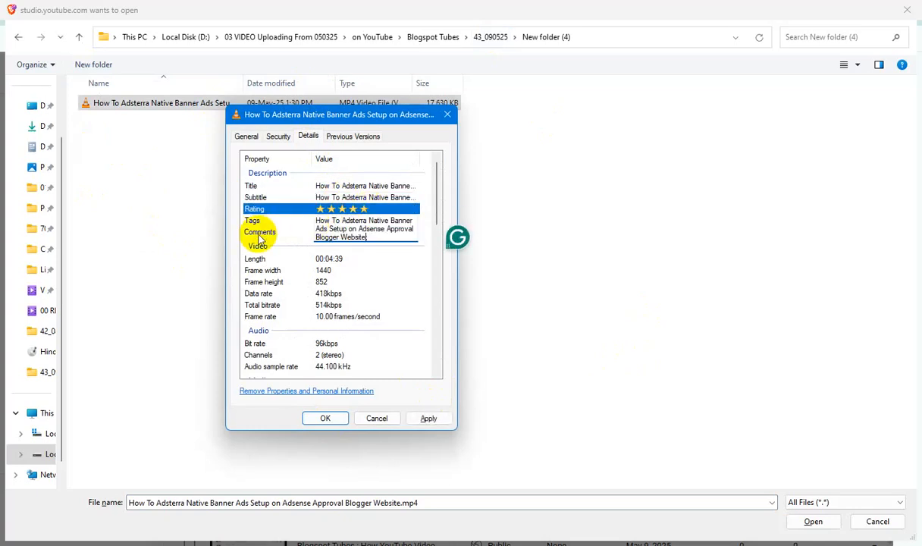
Add the video name as the file's comments, apply the properties, and choose the file for upload
left_click(340, 231)
key("ctrl+v")
left_click(428, 418)
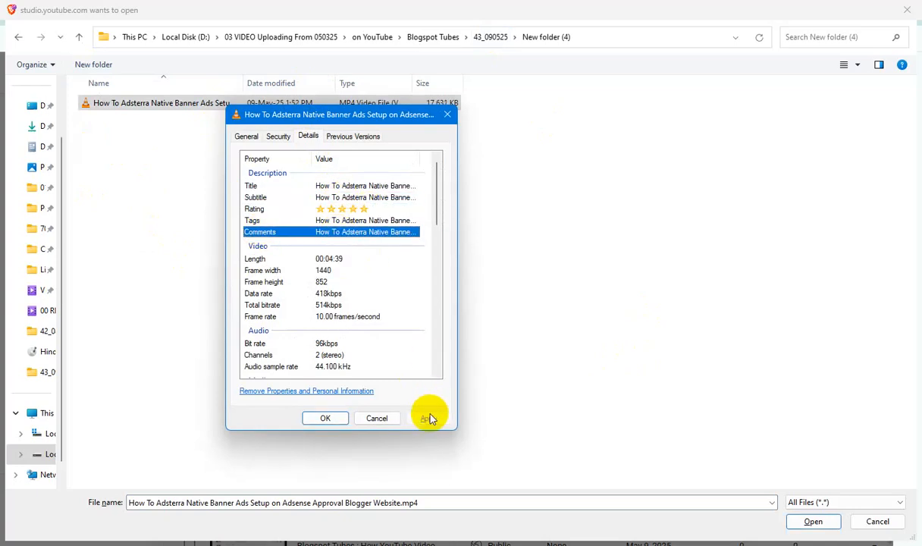
left_click(322, 418)
left_click(815, 521)
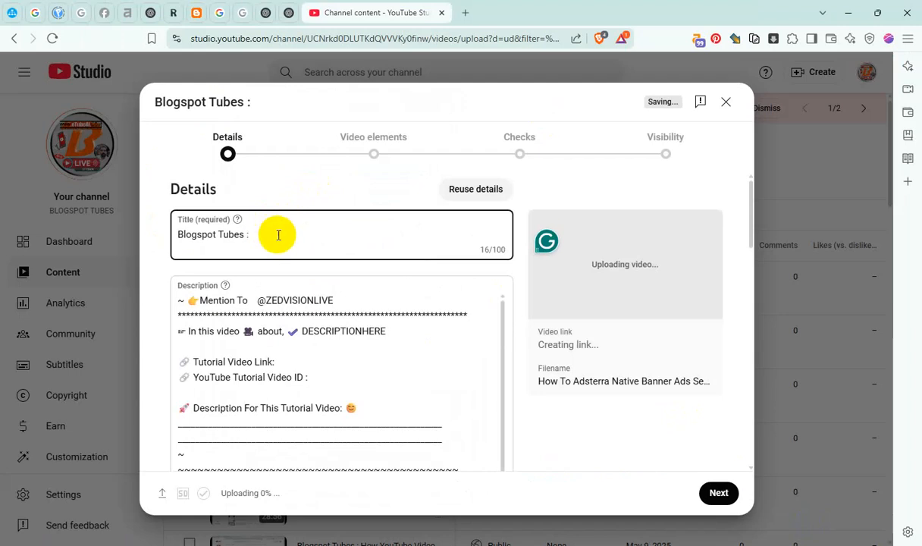
Complete the title with "How To Adsterra Native Banner Ads Setup on Adsense Approval Blogger Website" and replace DESCRIPTIONHERE in the description with the full title
key("ctrl+v")
key("ctrl+a")
key("ctrl+c")
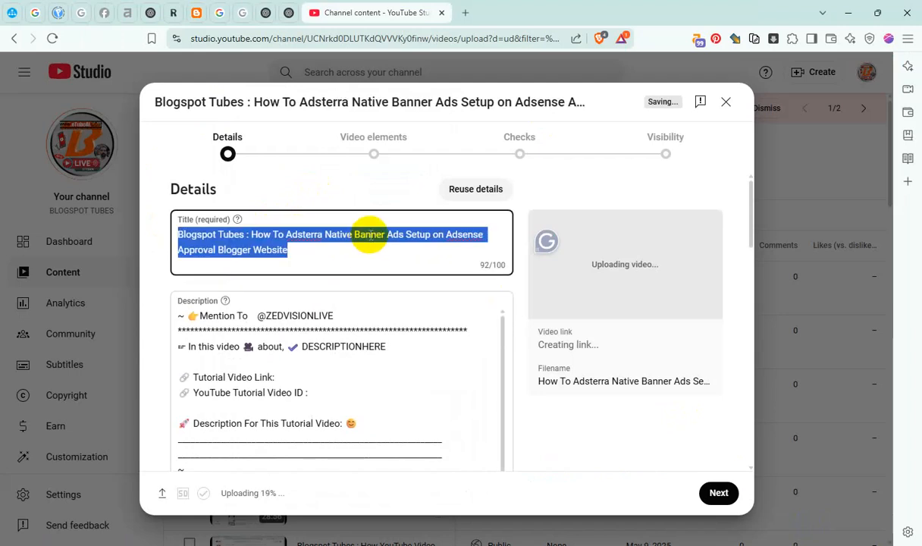
double_click(334, 346)
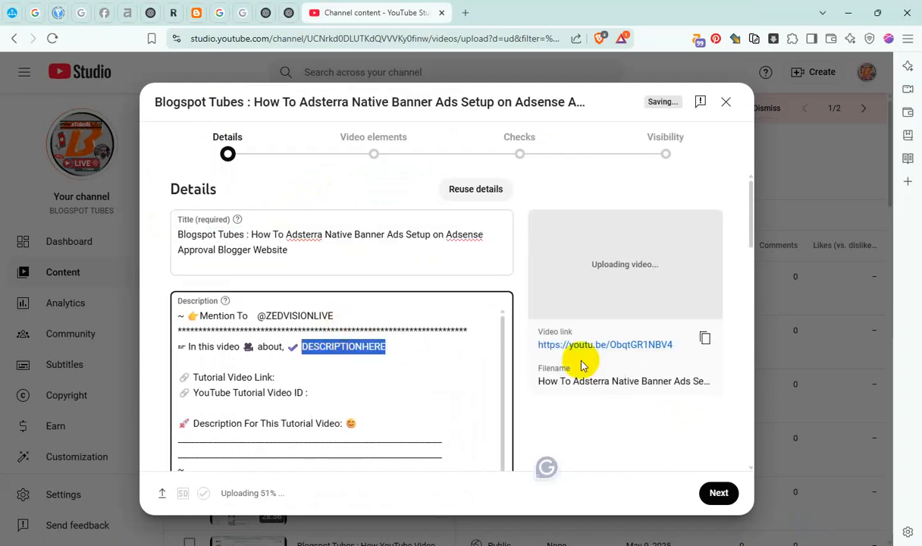
key("ctrl+v")
left_click(706, 338)
left_click(300, 390)
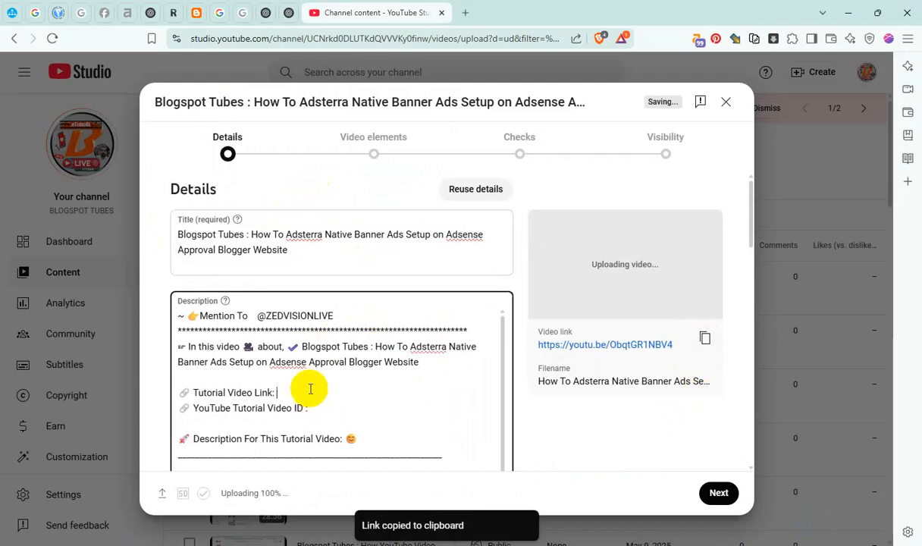
key("ctrl+v")
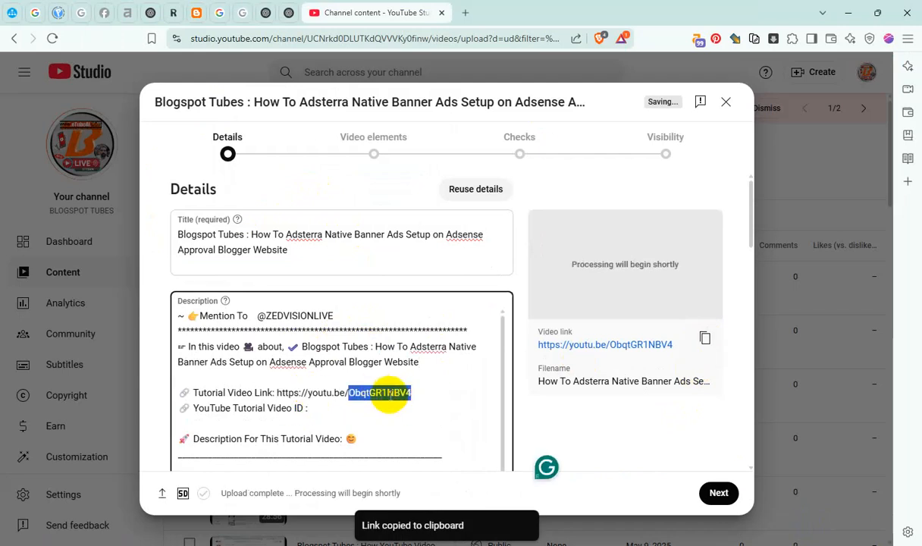
key("ctrl+c")
left_click(372, 407)
key("ctrl+v")
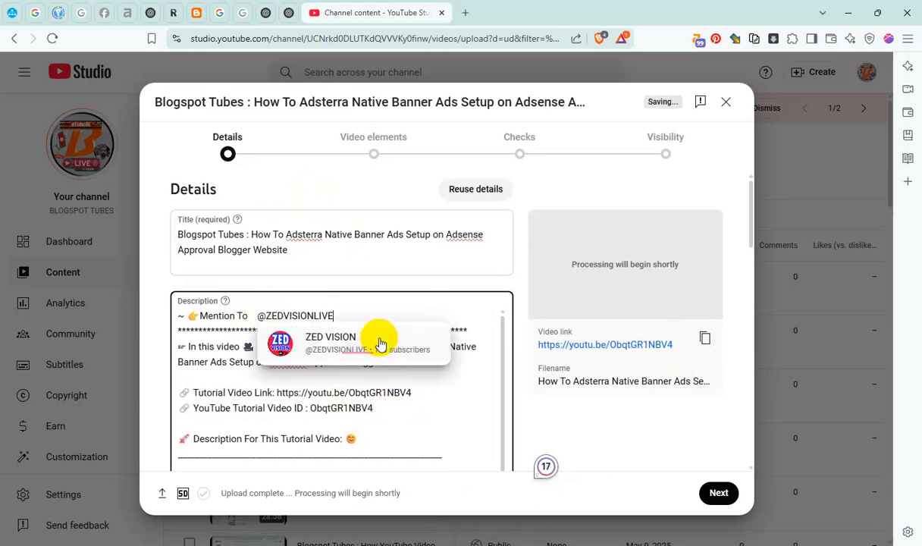
left_click(381, 345)
left_click_drag(375, 347, 429, 366)
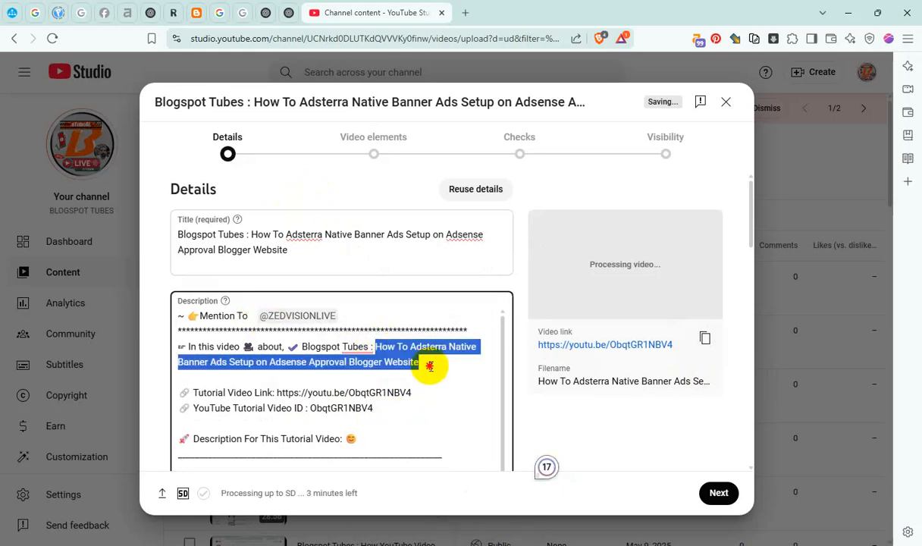
Add the video to the Master Blogger & Video SEO, YouTube Channel Content and #Adsterra Ads Earning Tricks playlists
scroll(454, 356, "down", 10)
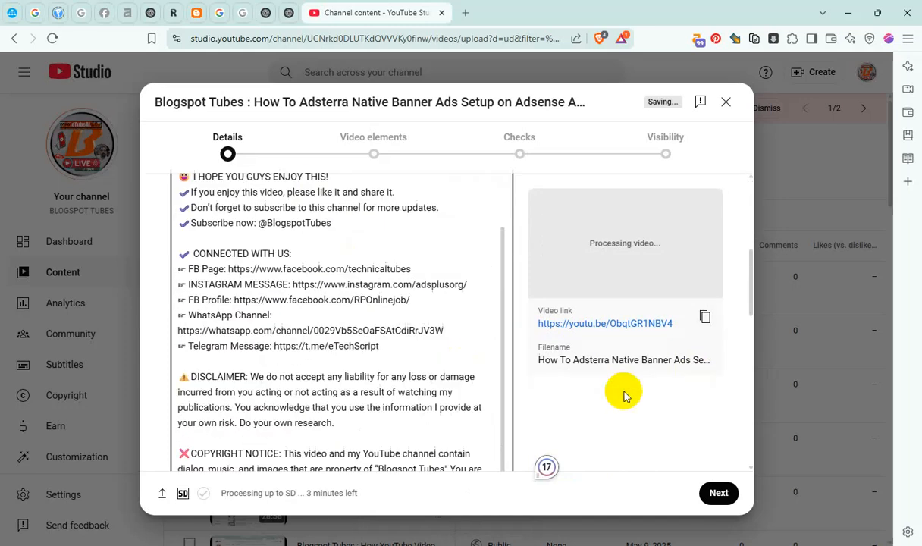
scroll(624, 393, "down", 3)
left_click(295, 340)
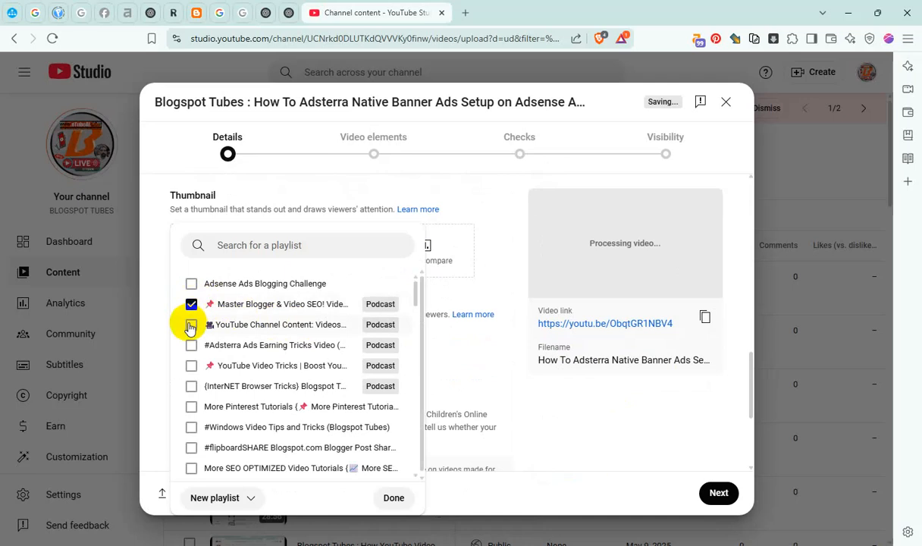
left_click(192, 347)
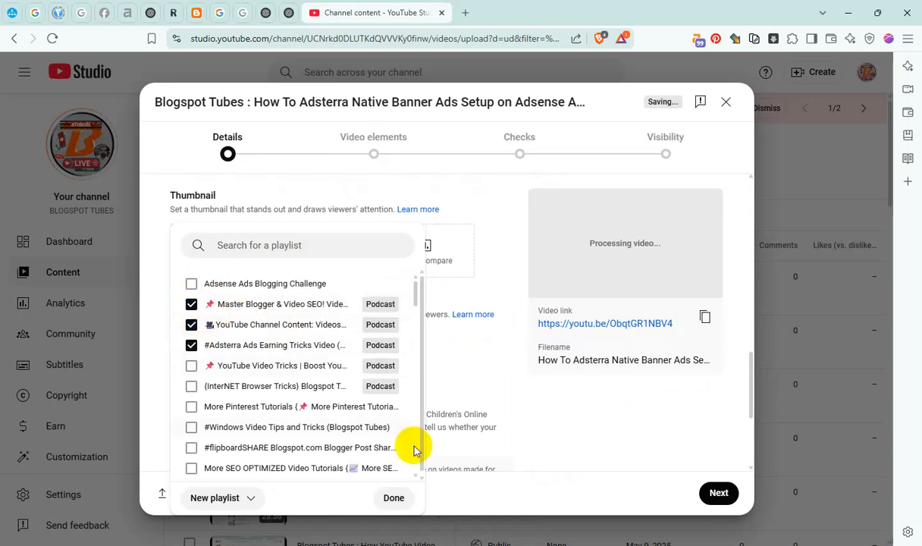
left_click(379, 497)
Expand the additional video details and add the copied video name to the tags
scroll(389, 398, "down", 3)
left_click(189, 406)
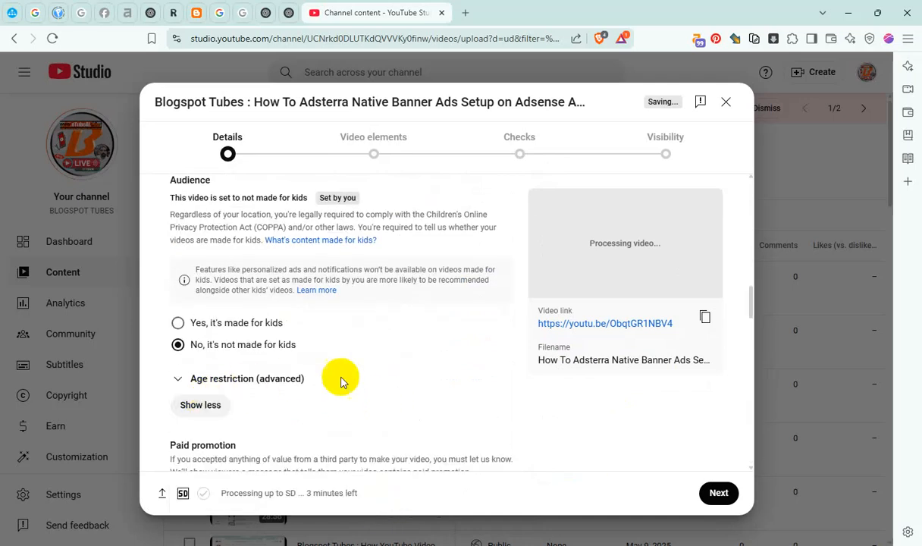
scroll(340, 377, "down", 5)
scroll(360, 346, "down", 6)
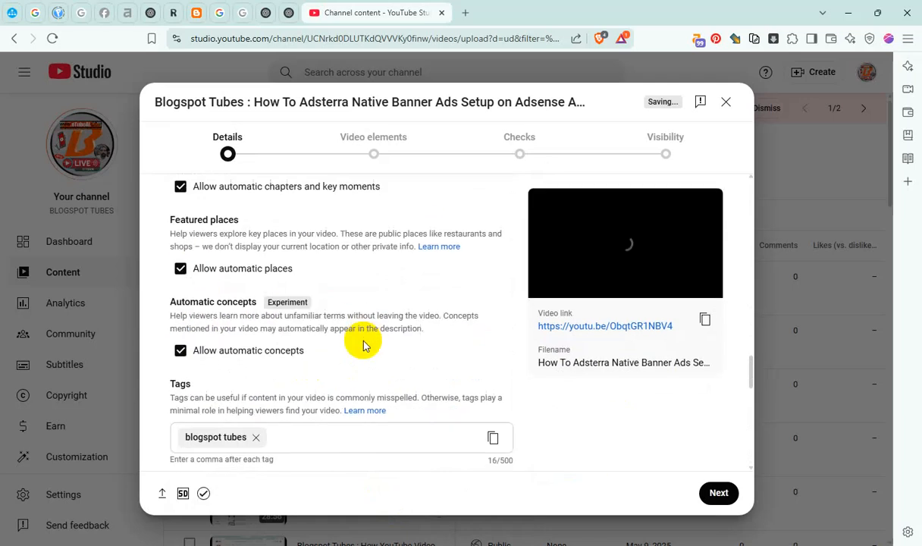
left_click(335, 254)
key("ctrl+v")
Set the recording date to May 9, 2025 and the video location to Mumbai
scroll(366, 354, "down", 3)
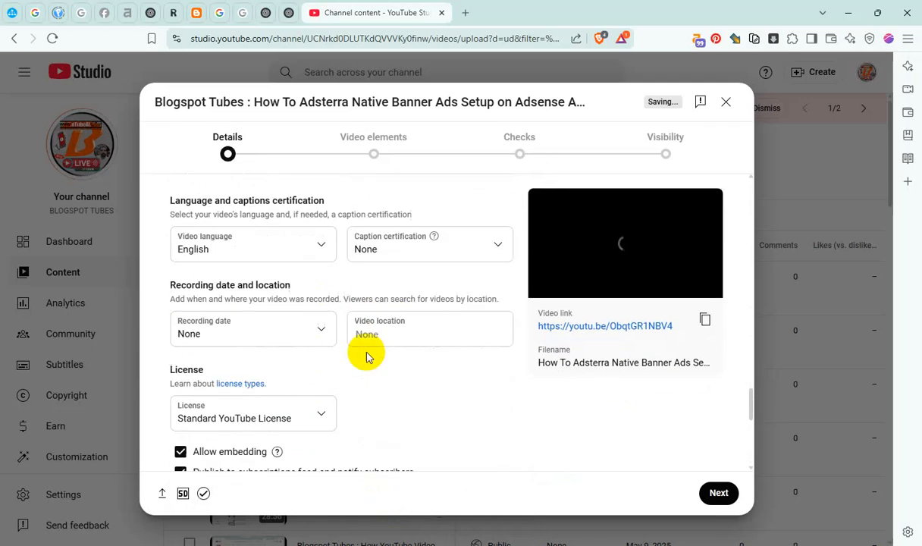
left_click(272, 326)
left_click(304, 236)
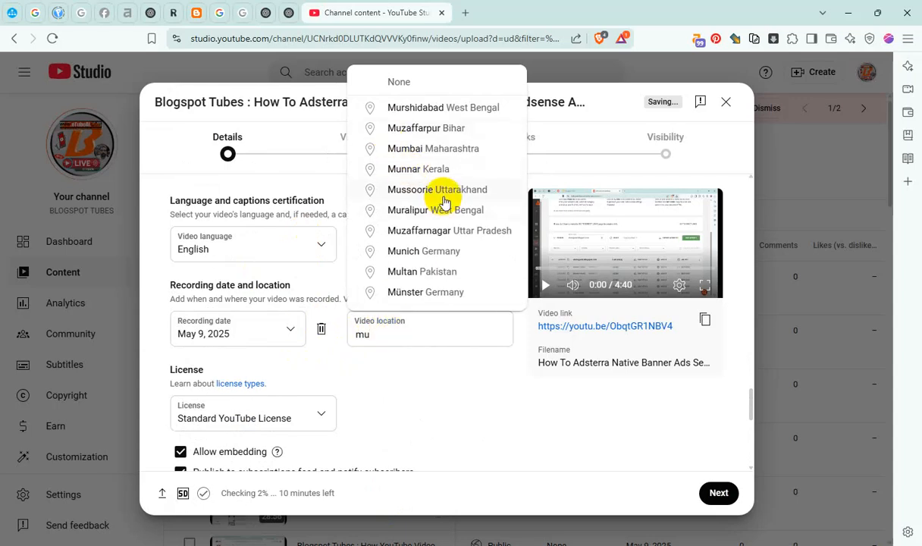
left_click(439, 150)
Disallow Shorts remixing of the video and continue to the video elements stage
scroll(404, 379, "down", 2)
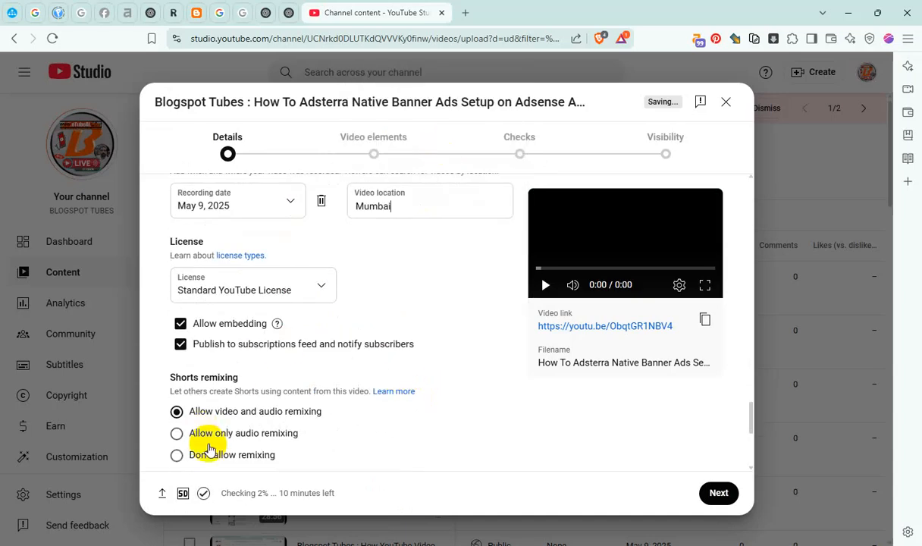
left_click(225, 454)
left_click(719, 493)
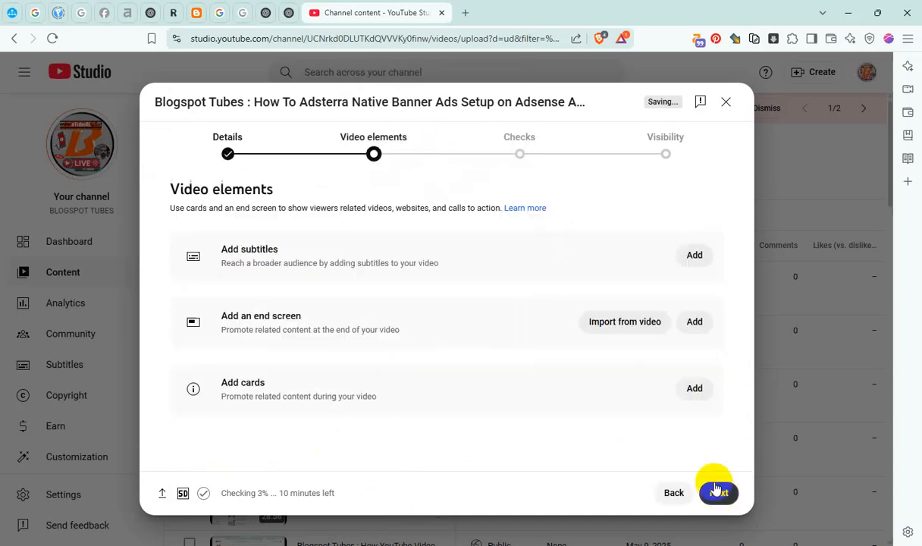
Add English subtitles with a caption reading "How To Adsterra Native Banner Ads Setup on Adsense Approval Blogger Website" and publish them
left_click(692, 256)
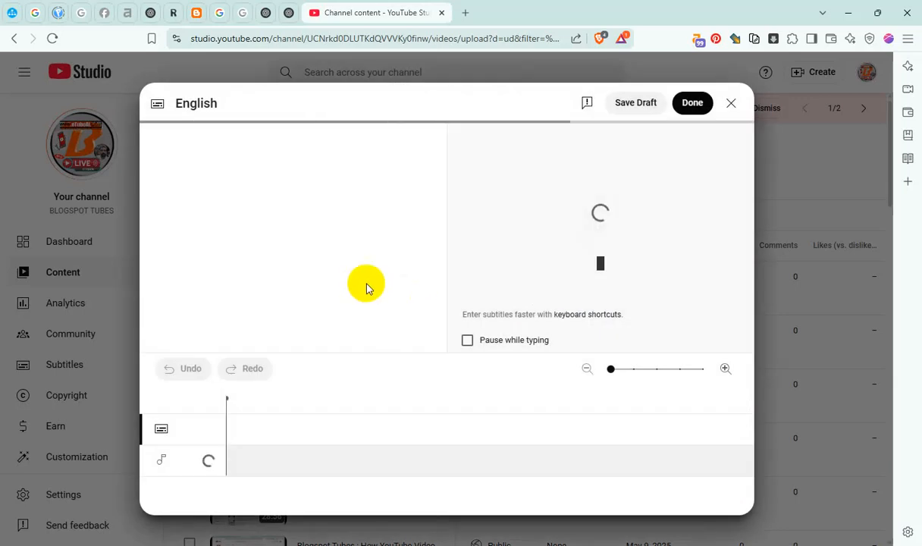
left_click(247, 266)
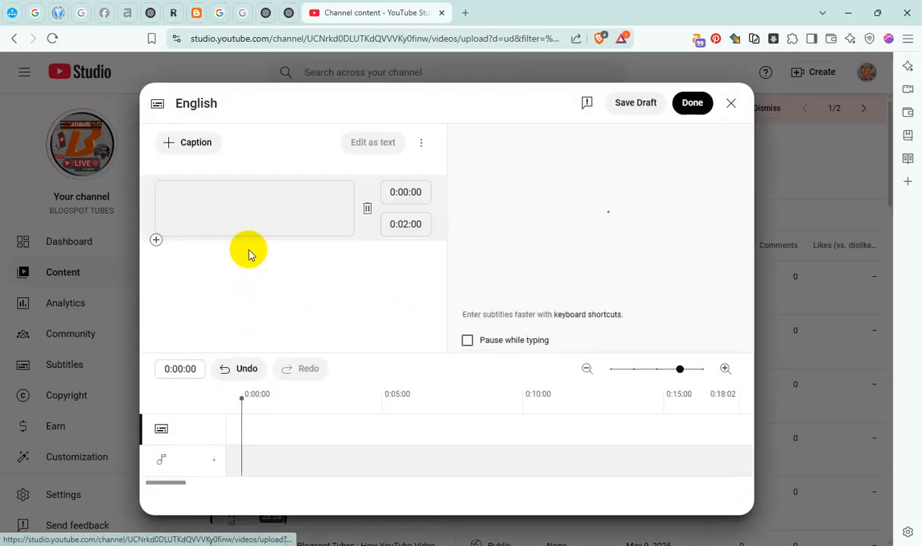
left_click(320, 223)
key("ctrl+v")
left_click(693, 103)
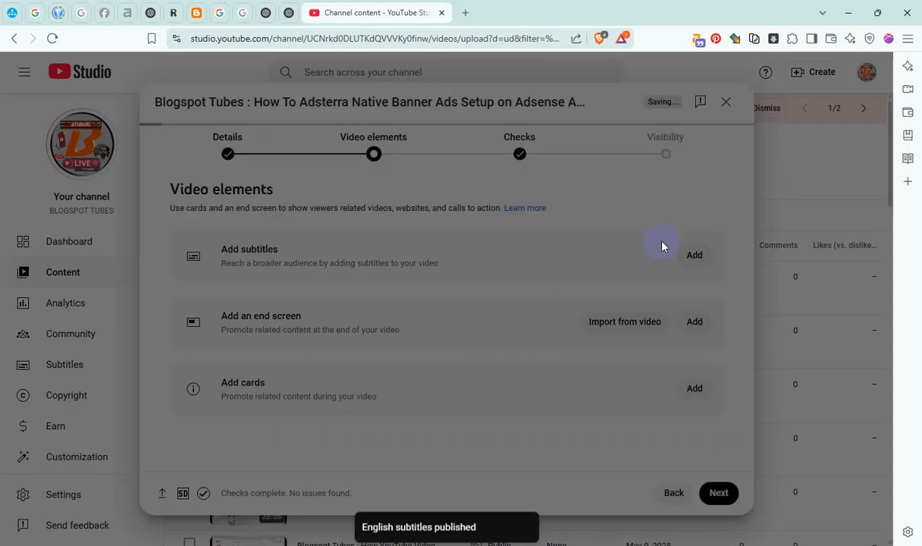
Add an end screen with best-for-viewer and most-recent-upload videos, start both elements at 4:34:02, and save it
left_click(687, 323)
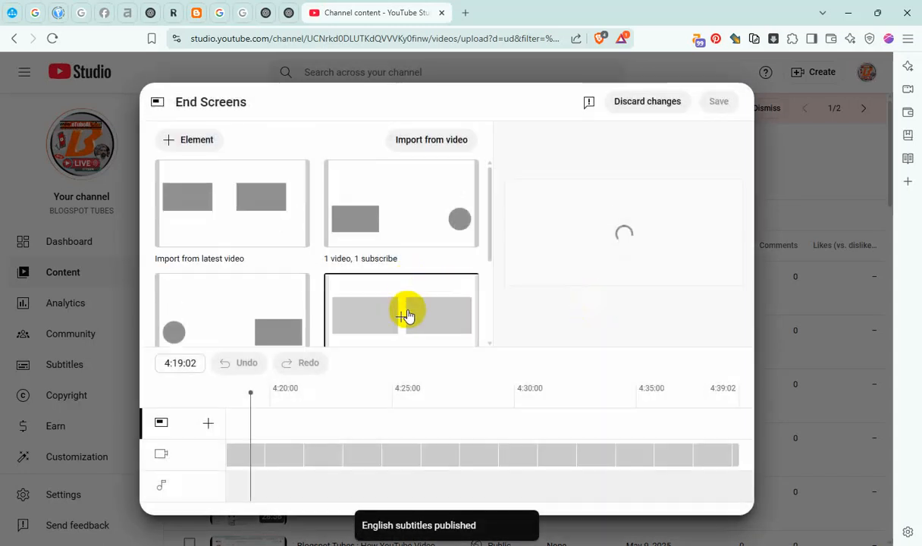
left_click(408, 313)
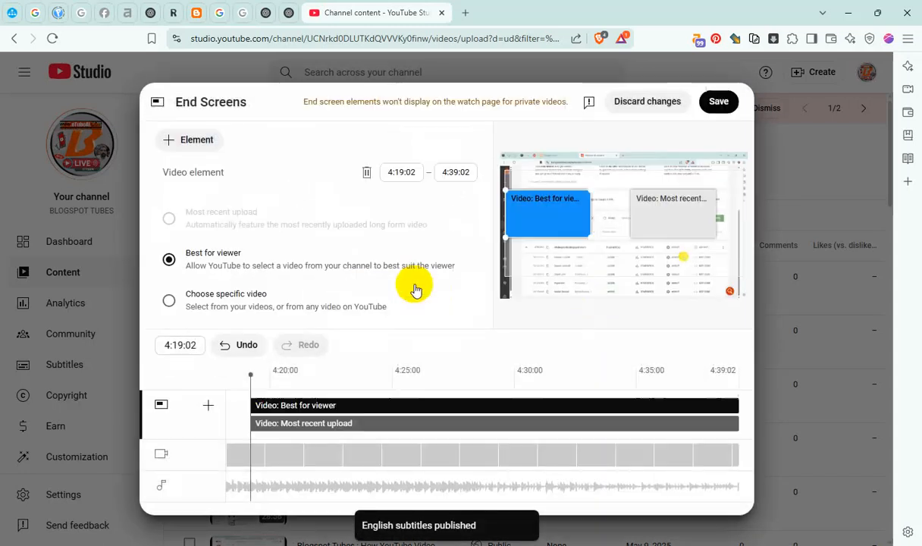
left_click_drag(258, 414, 766, 408)
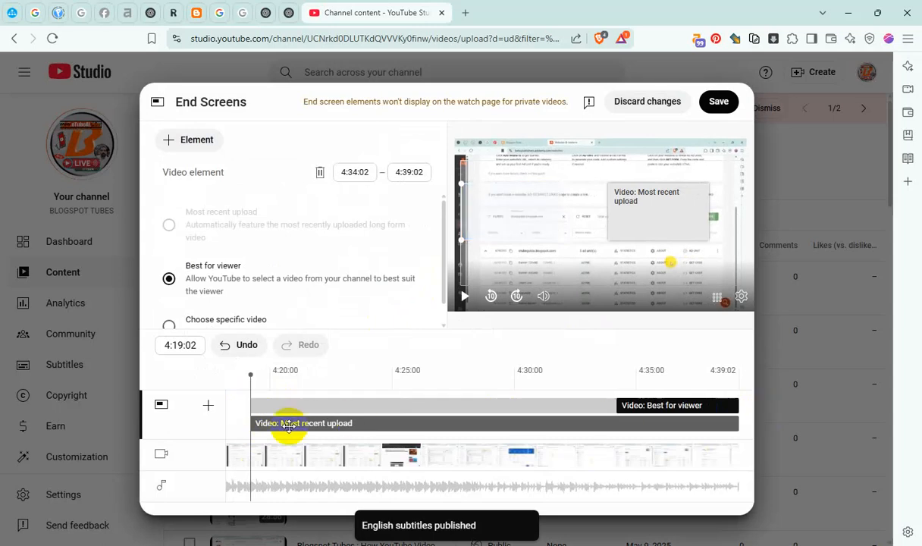
left_click_drag(246, 423, 617, 423)
left_click(718, 100)
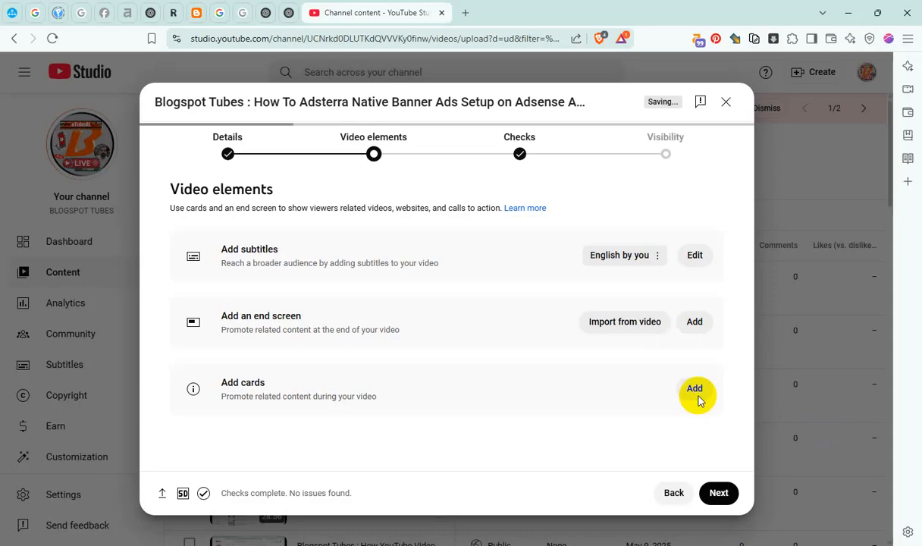
Add a playlist card at 0:43:08 that promotes the Master Blogger & Video SEO! playlist
left_click(699, 393)
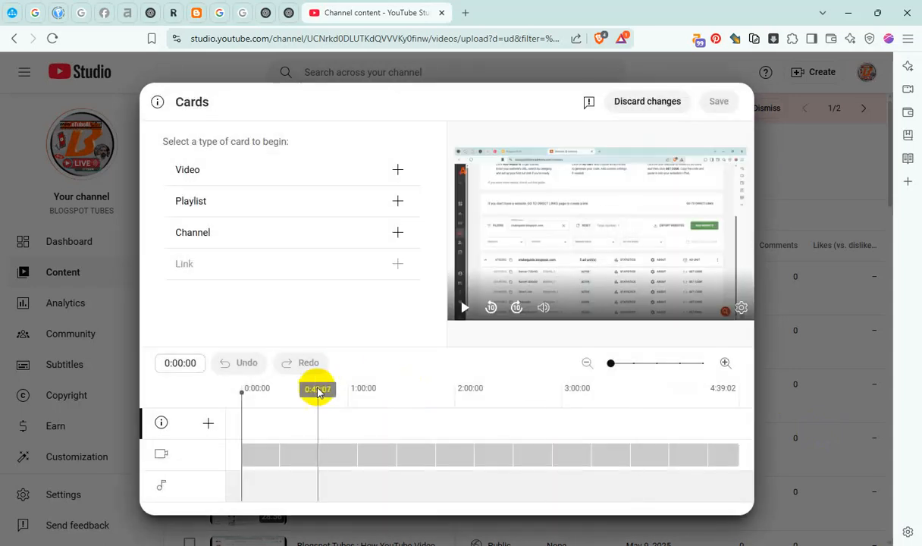
left_click(318, 392)
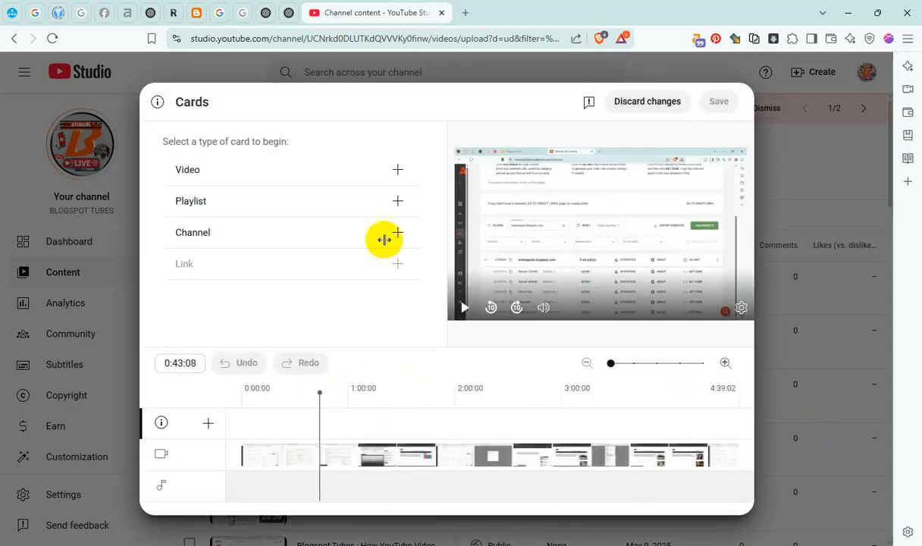
left_click(394, 201)
left_click(193, 191)
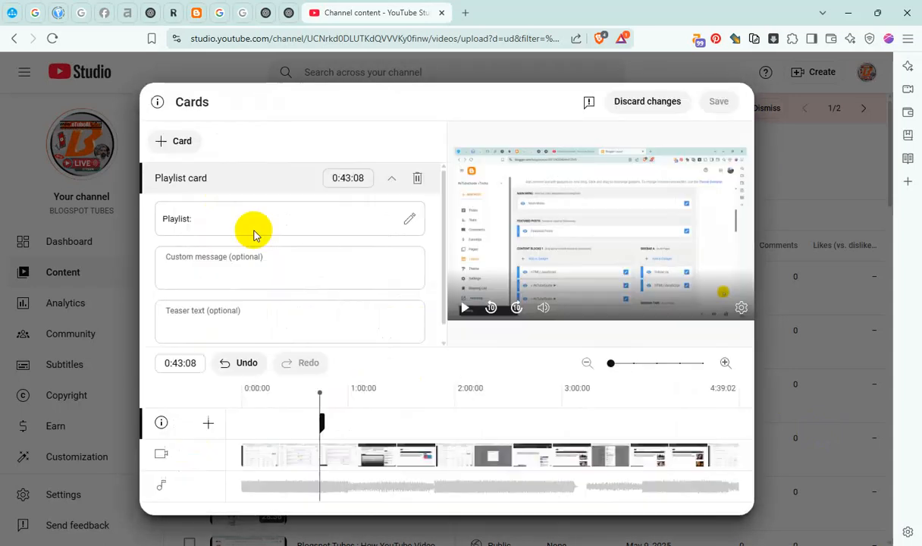
Add a second playlist card at 1:47:04 for the YouTube Channel Content playlist
left_click(430, 392)
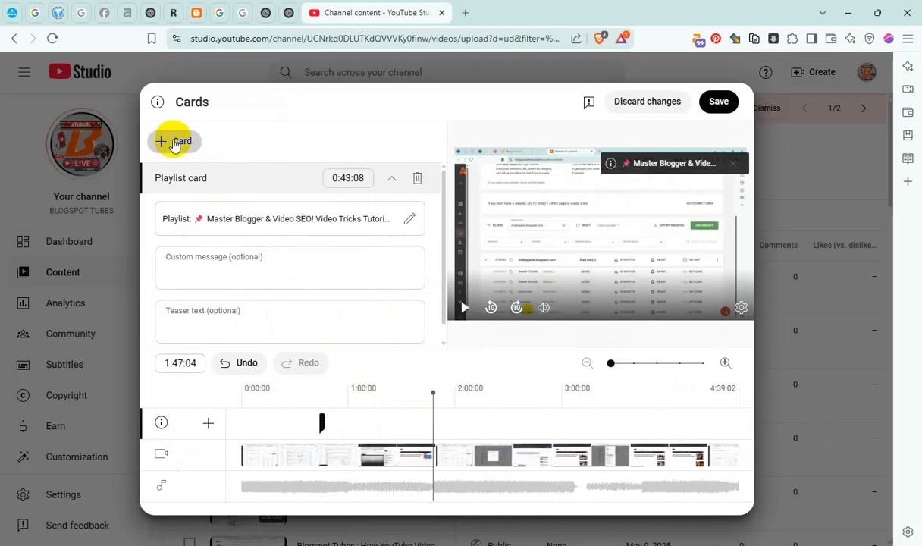
left_click(175, 144)
left_click(173, 159)
key("Escape")
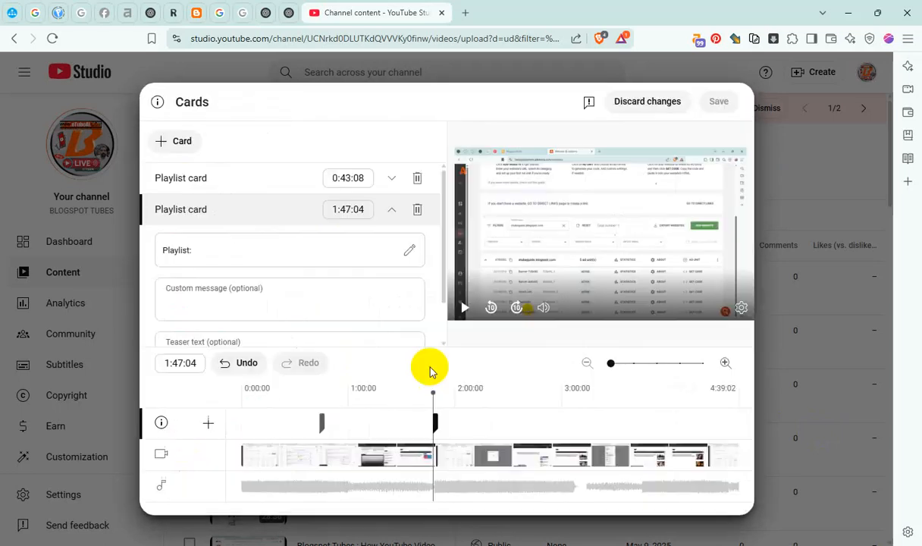
Add a third playlist card at 2:46:07 that promotes the #Adsterra Ads Earning Tricks Video playlist
left_click(538, 393)
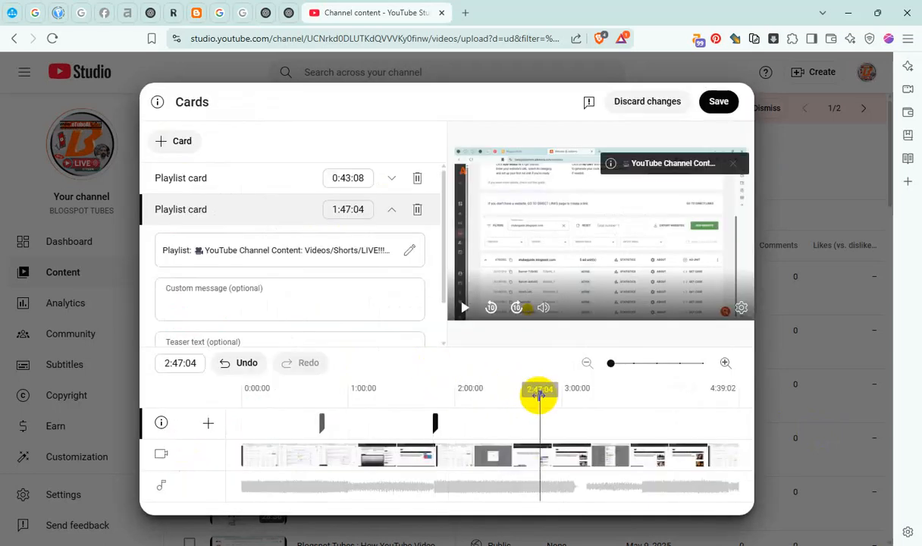
left_click(175, 144)
left_click(172, 160)
left_click(396, 205)
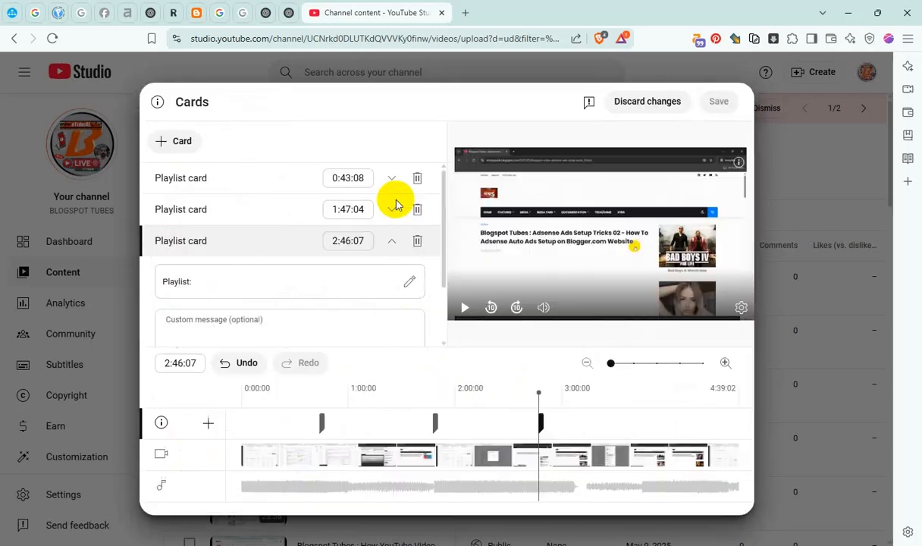
Add a fourth playlist card at 3:46:00 for the Adsense Ads Blogging Challenge playlist and save the cards
left_click(646, 412)
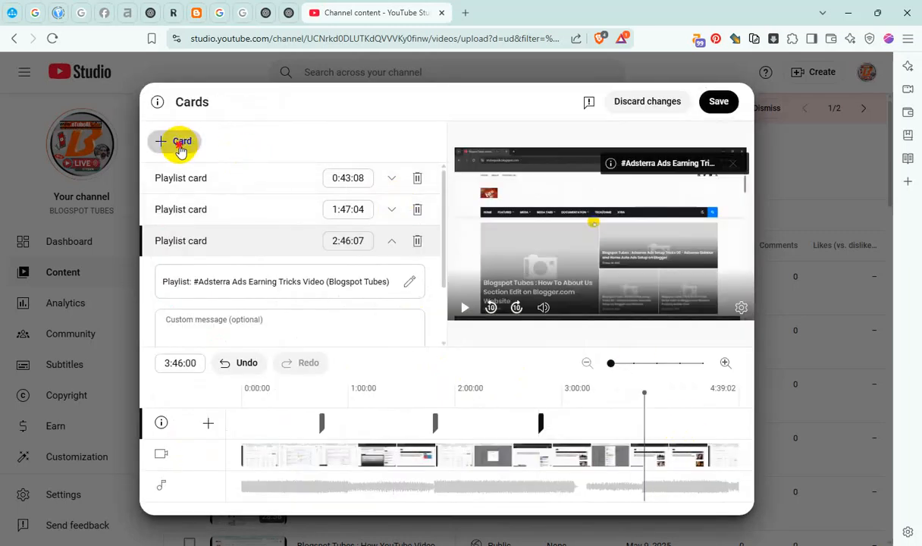
left_click(180, 146)
left_click(175, 157)
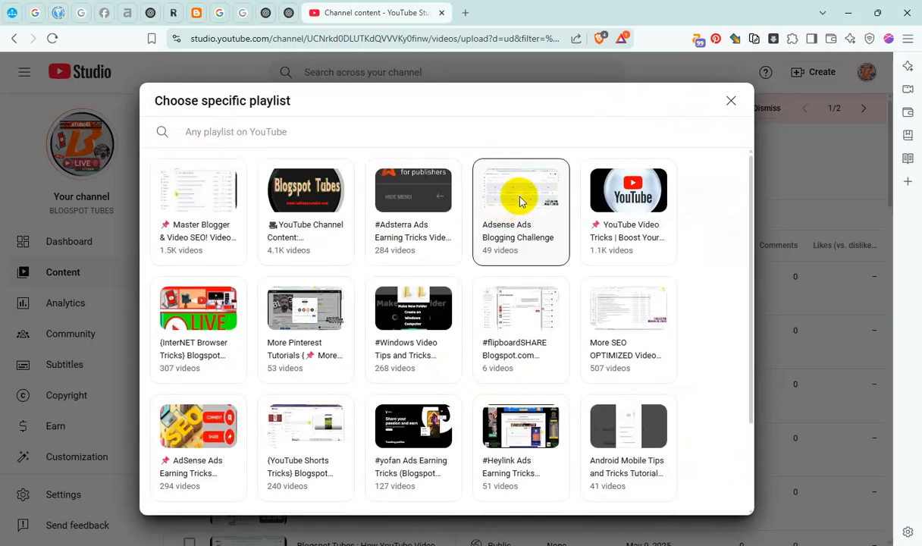
left_click(521, 201)
left_click(721, 104)
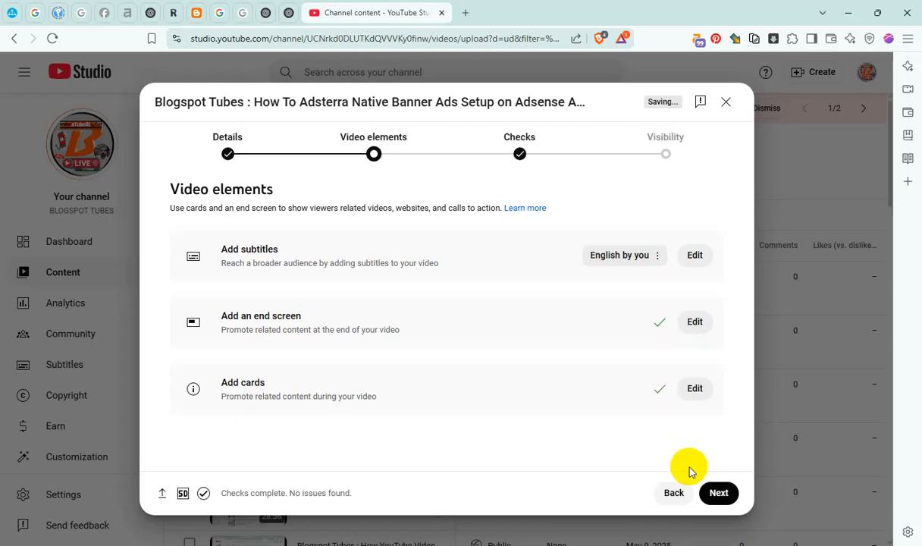
Schedule the video to go public on May 10, 2025 at 1:00 AM and dismiss the confirmation
left_click(719, 493)
left_click(719, 493)
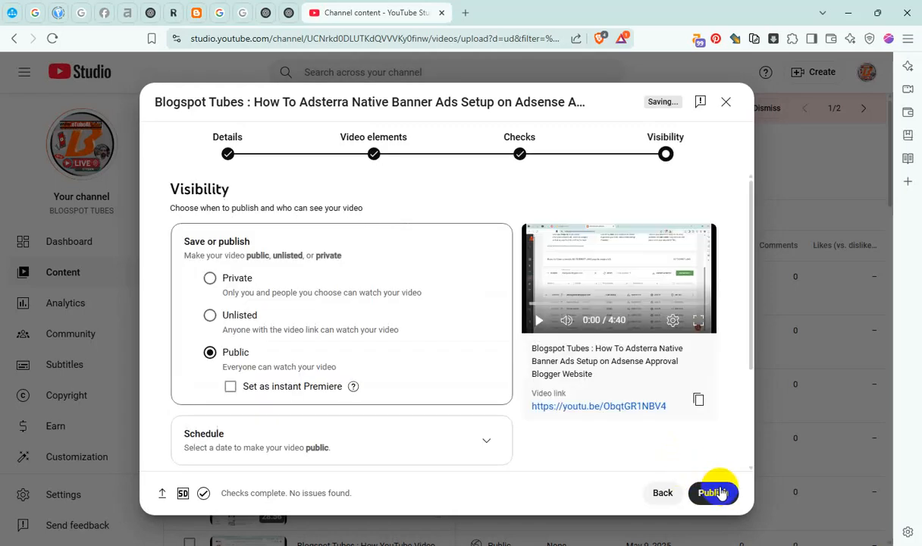
scroll(335, 398, "down", 2)
left_click(483, 311)
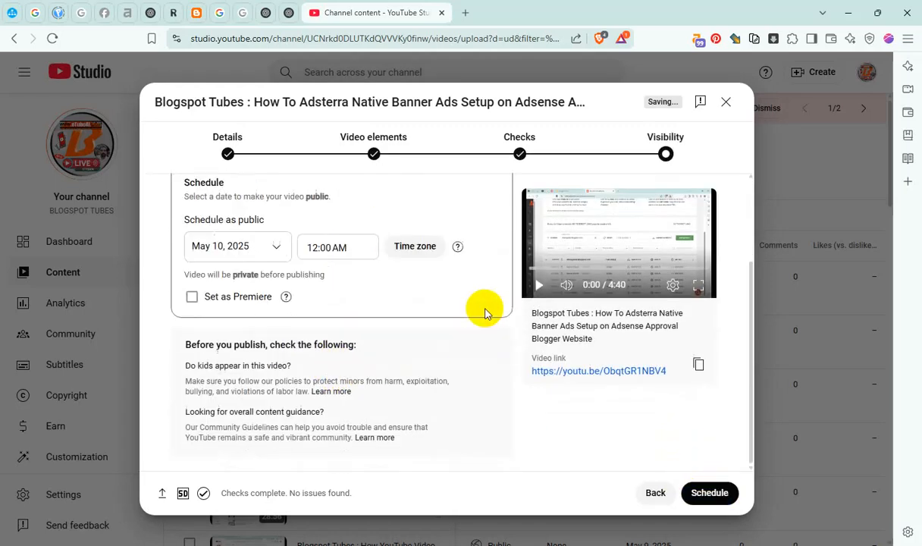
left_click(339, 249)
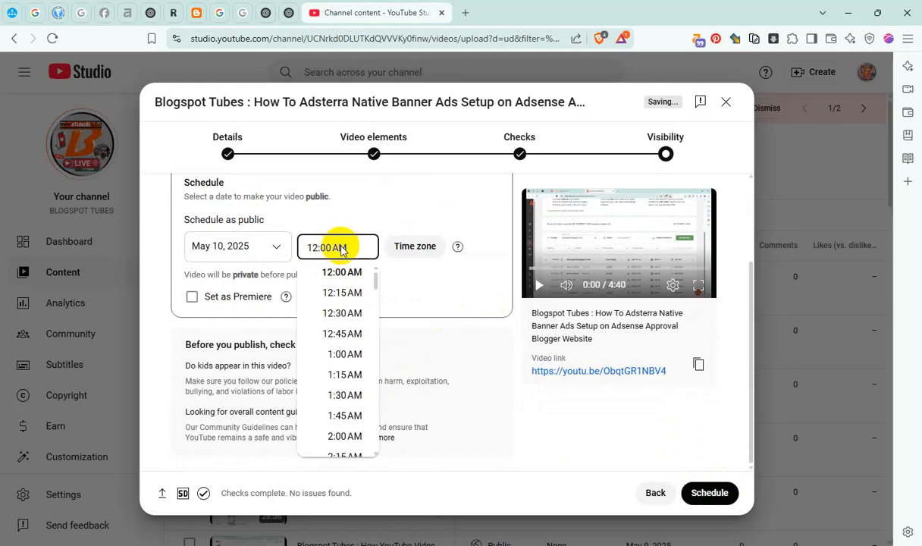
left_click(348, 355)
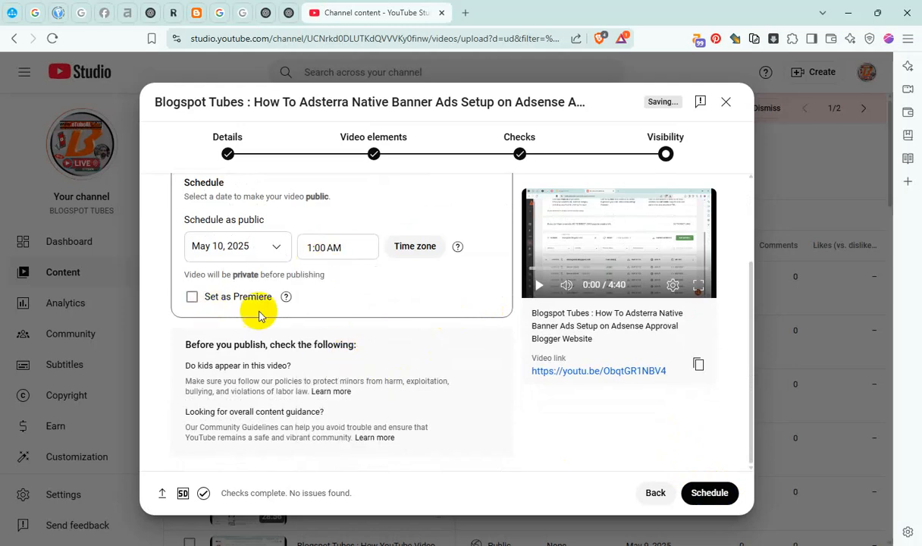
left_click(706, 494)
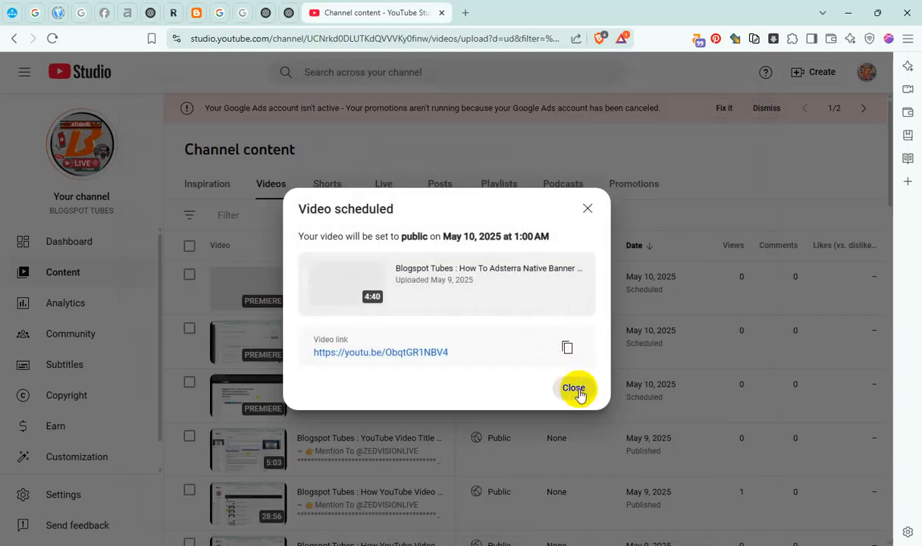
left_click(574, 388)
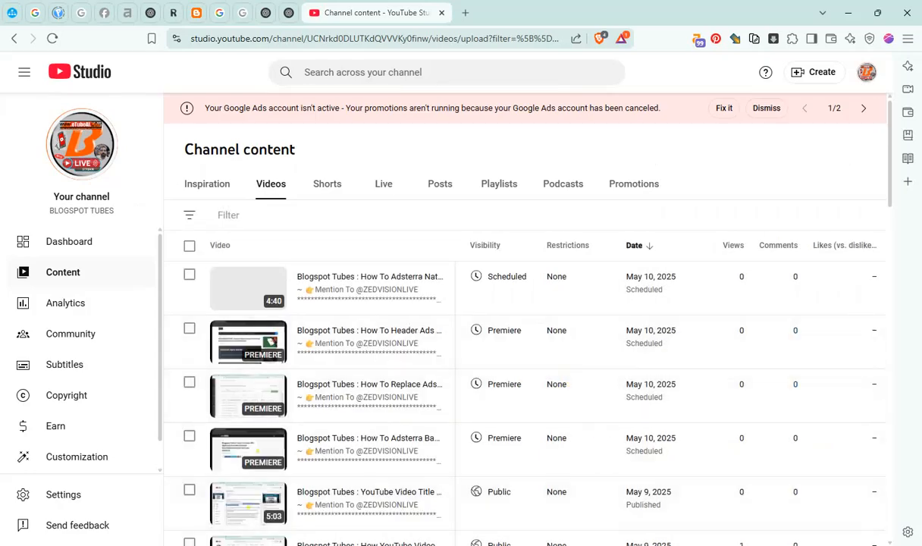
Switch to File Explorer and copy the "How To Adsterra Popunder Ads Setup" video from the 00 REC_From 050325 folder
key("alt+Tab")
left_click(243, 141)
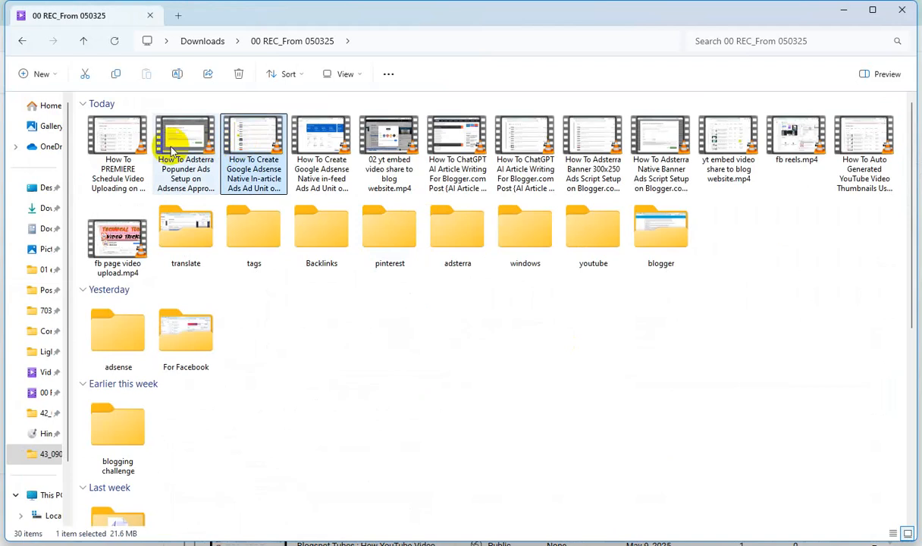
left_click(173, 150)
key("ctrl+c")
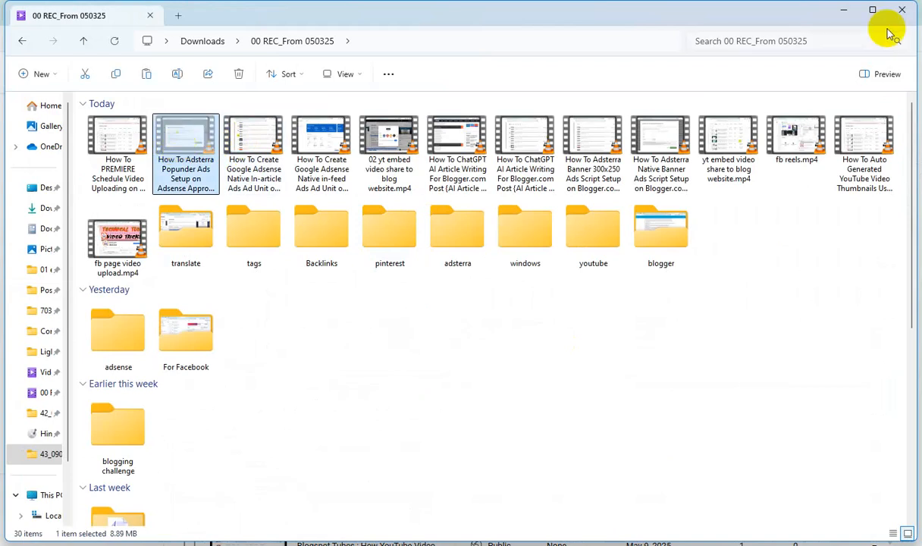
left_click(842, 12)
Start a new video upload and, while choosing the file, create and open New folder (5) inside the 43_090525 folder
left_click(821, 75)
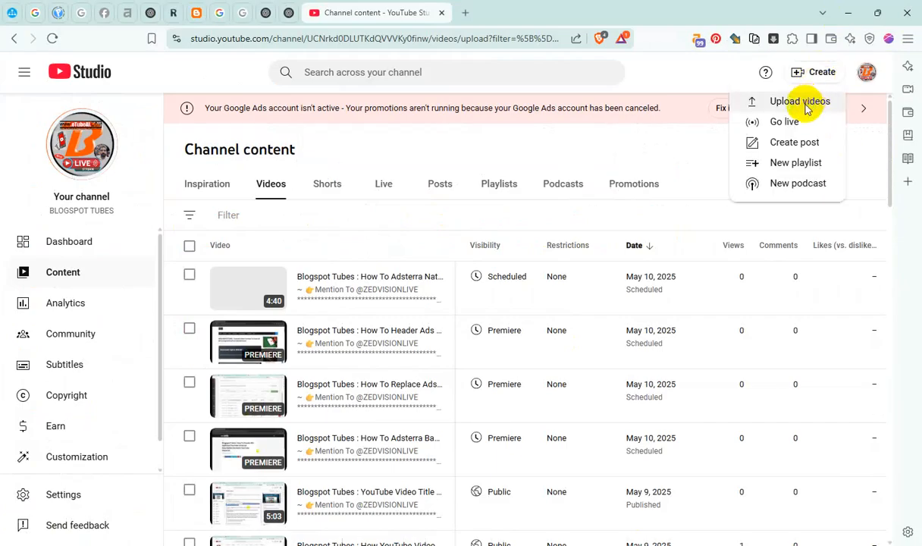
left_click(807, 108)
left_click(491, 241)
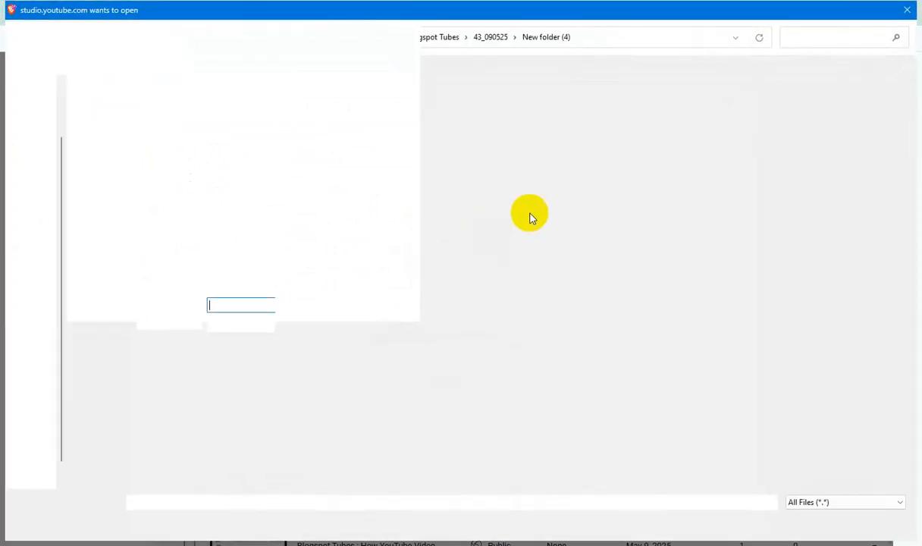
left_click(483, 35)
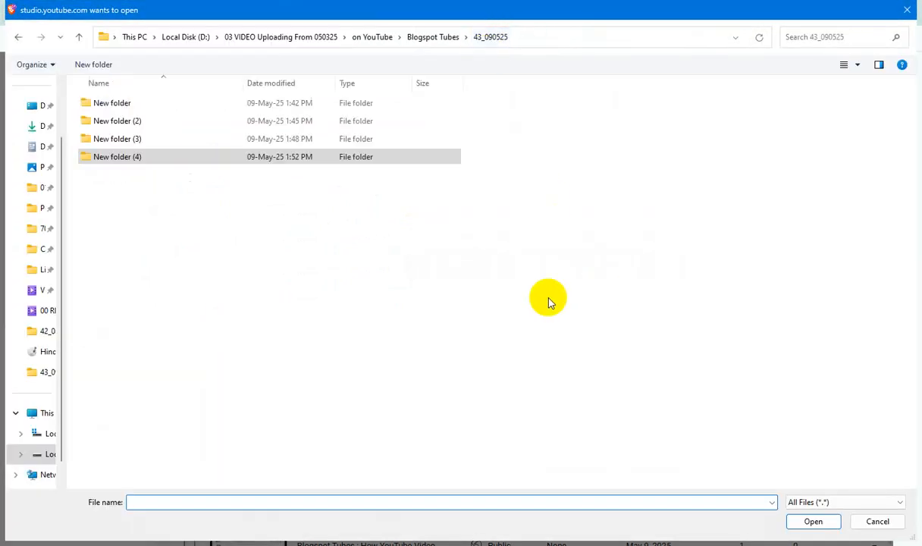
left_click(95, 68)
left_click(124, 176)
double_click(124, 176)
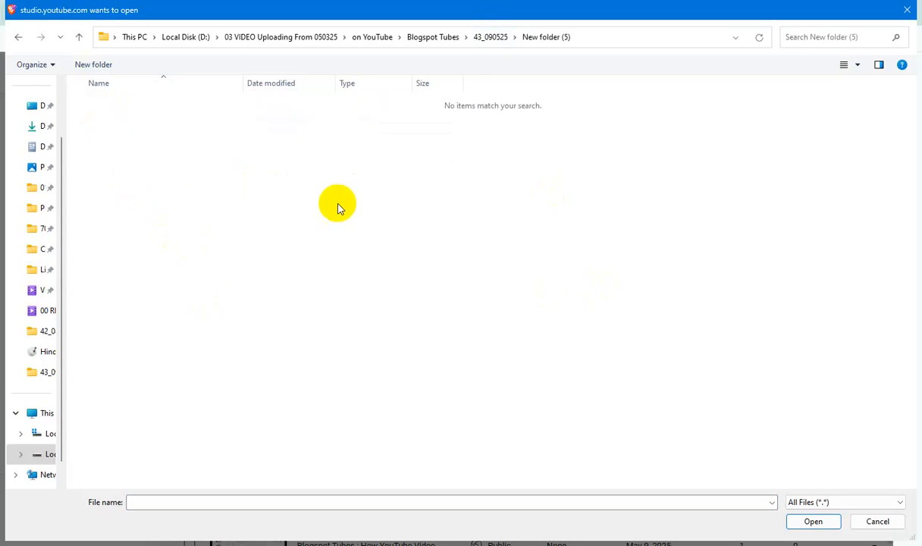
Paste the Adsterra popunder video into the new folder and copy its file name without the extension
key("ctrl+v")
key("F2")
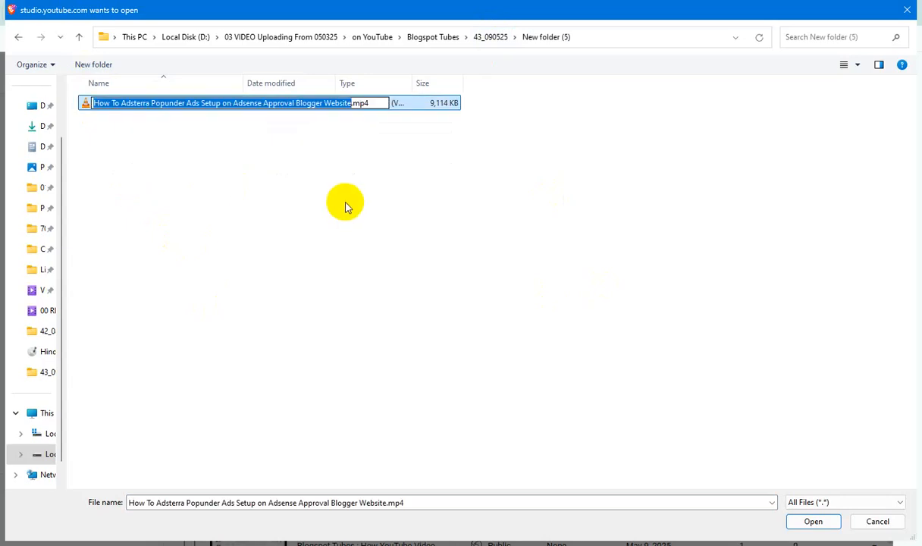
key("Return")
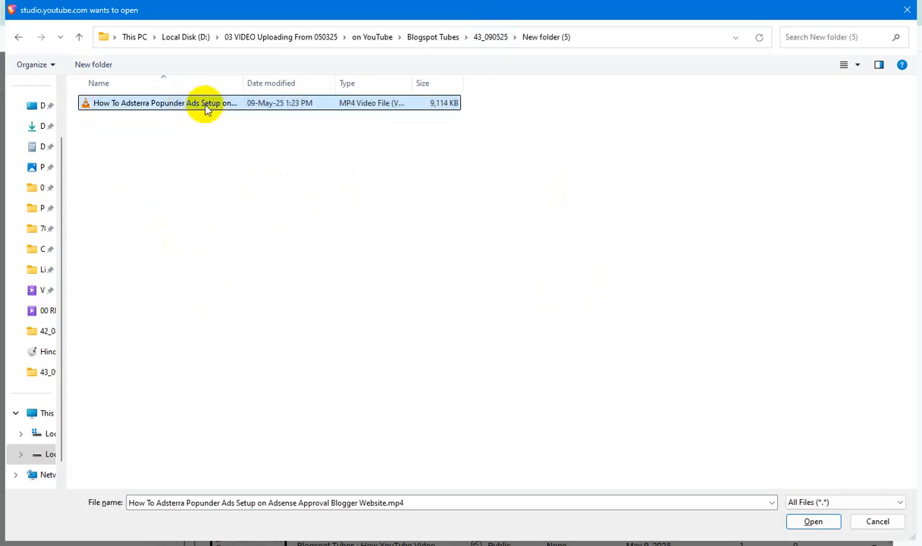
In the video file's properties, enter its file name as title, subtitle, tags and comments, set a five-star rating, and apply the changes
key("alt+Return")
left_click(294, 136)
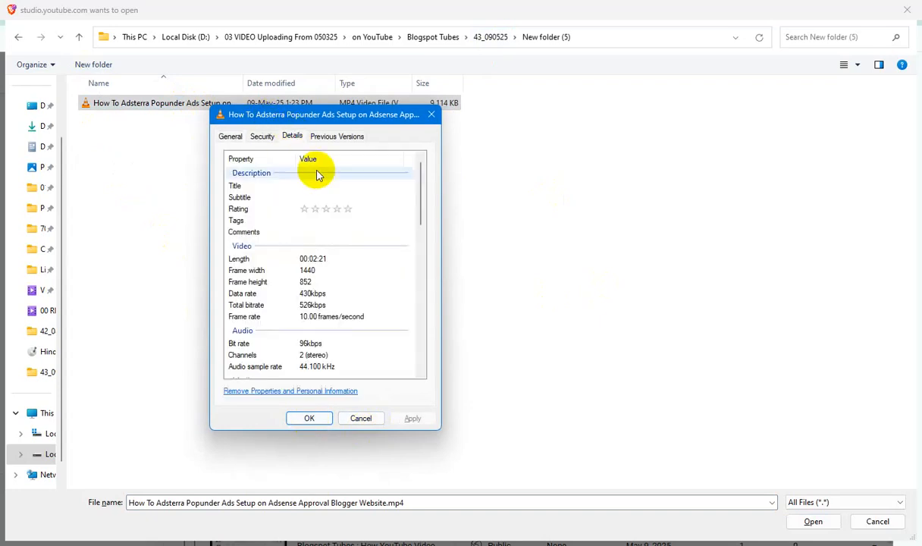
left_click(325, 185)
key("ctrl+v")
left_click(341, 197)
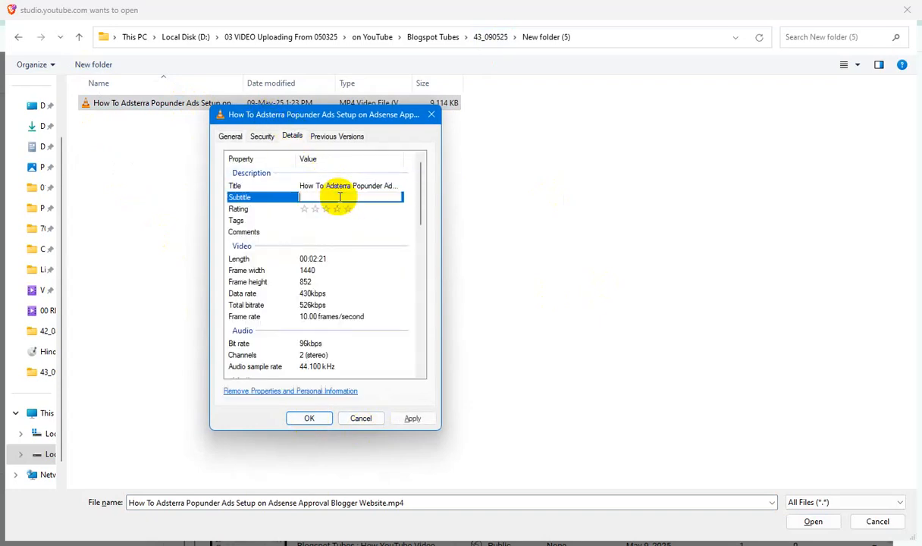
left_click(349, 210)
key("ctrl+v")
left_click(282, 236)
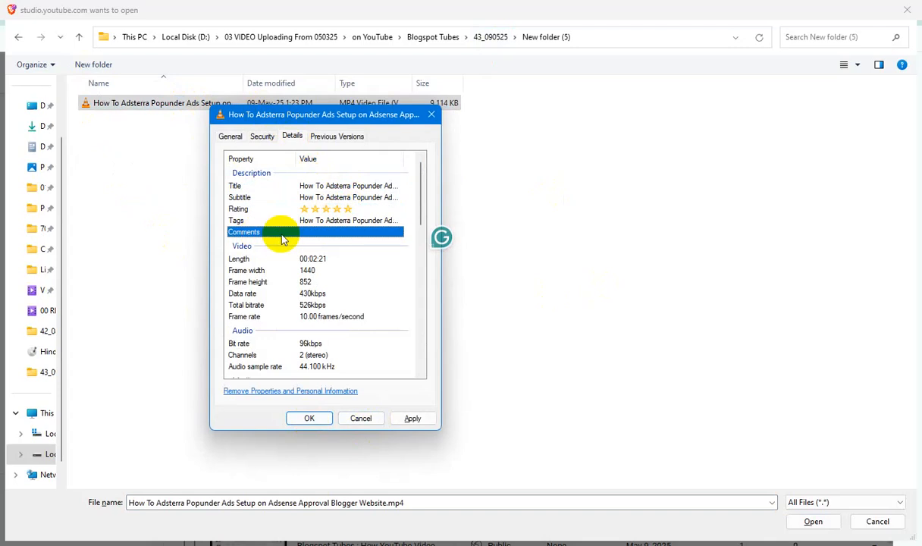
key("ctrl+v")
left_click(415, 419)
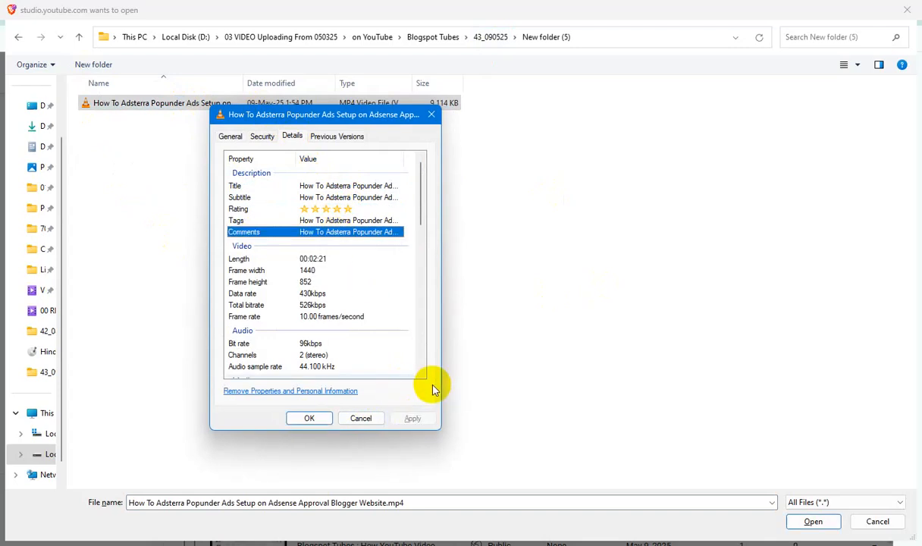
left_click(307, 419)
Upload the popunder video and complete its title as "Blogspot Tubes : How To Adsterra Popunder Ads Setup on Adsense Approval Blogger Website"
left_click(814, 522)
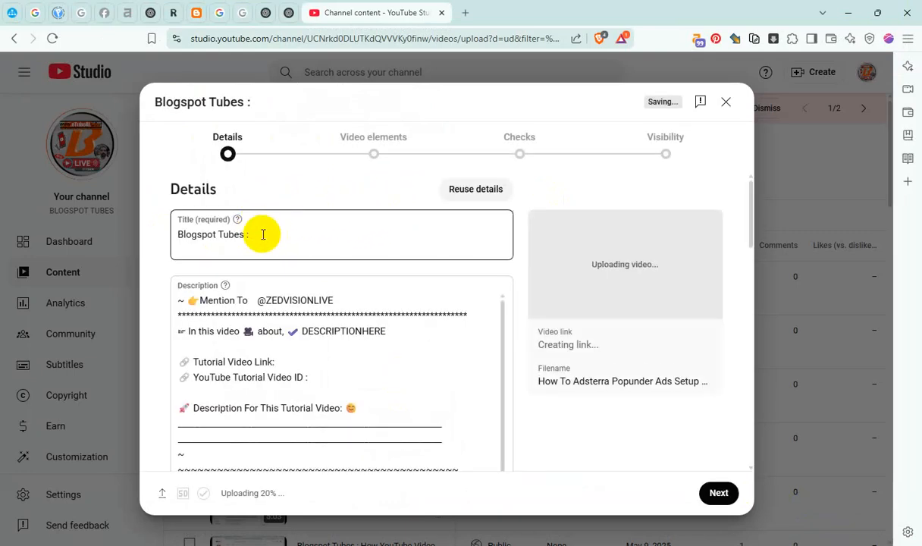
left_click(264, 235)
key("ctrl+v")
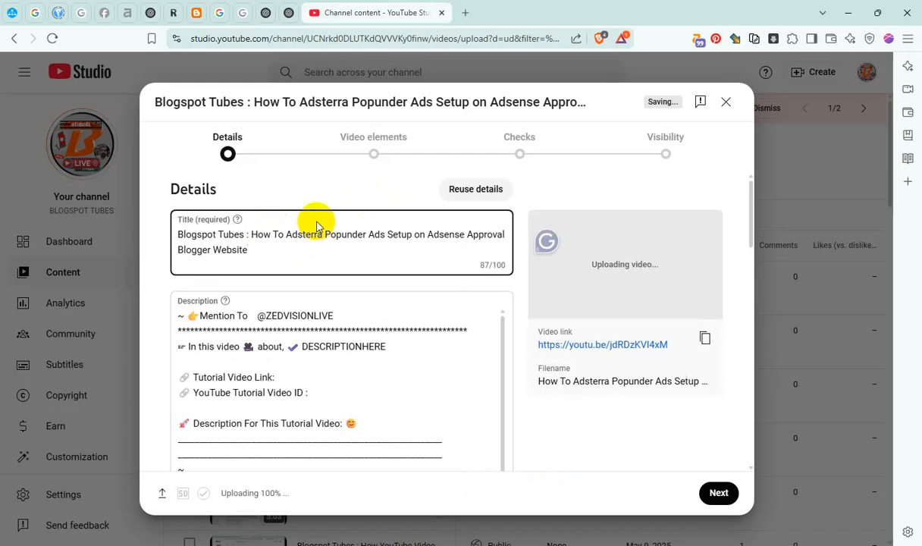
Replace the DESCRIPTIONHERE placeholder in the description with the full video title
key("ctrl+a")
double_click(302, 315)
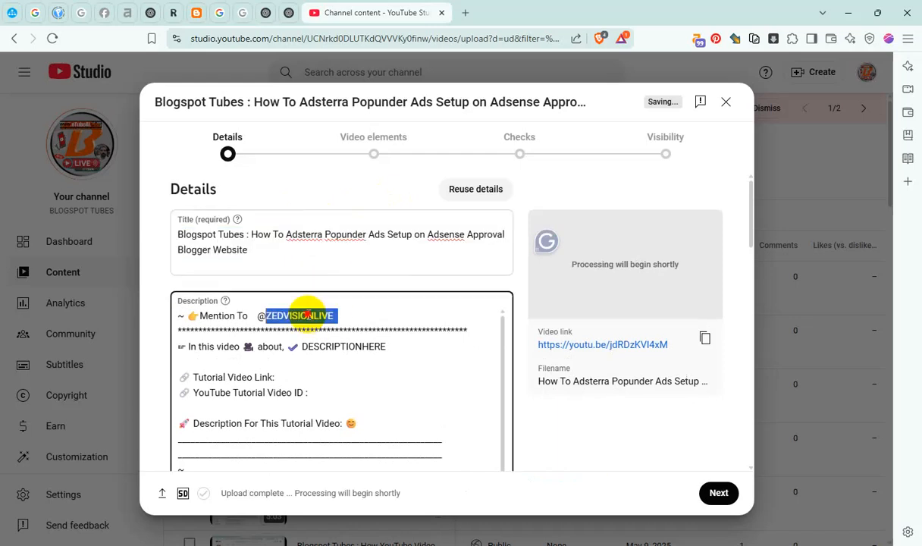
key("ctrl+v")
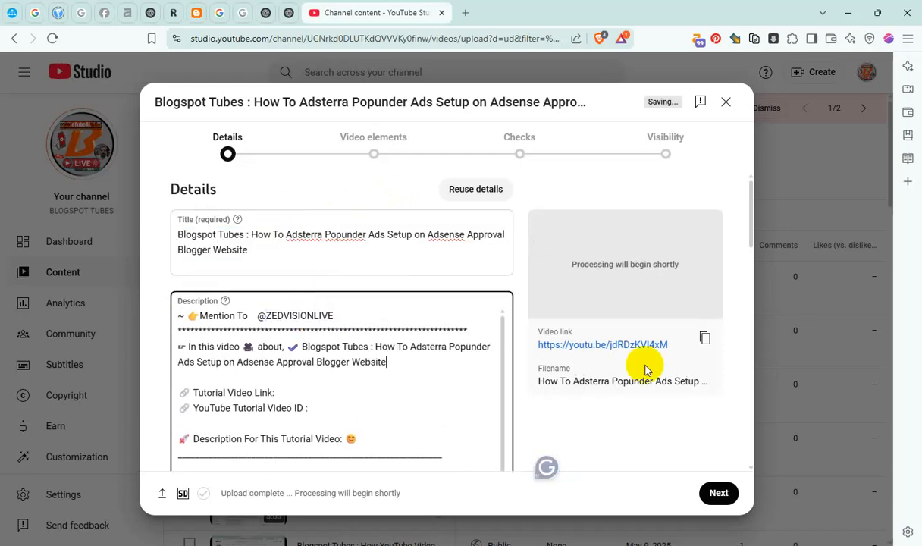
Add the video's link after "Tutorial Video Link" and its ID jdRDzKVI4xM after "YouTube Tutorial Video ID" in the description
left_click(704, 338)
left_click(306, 391)
key("ctrl+v")
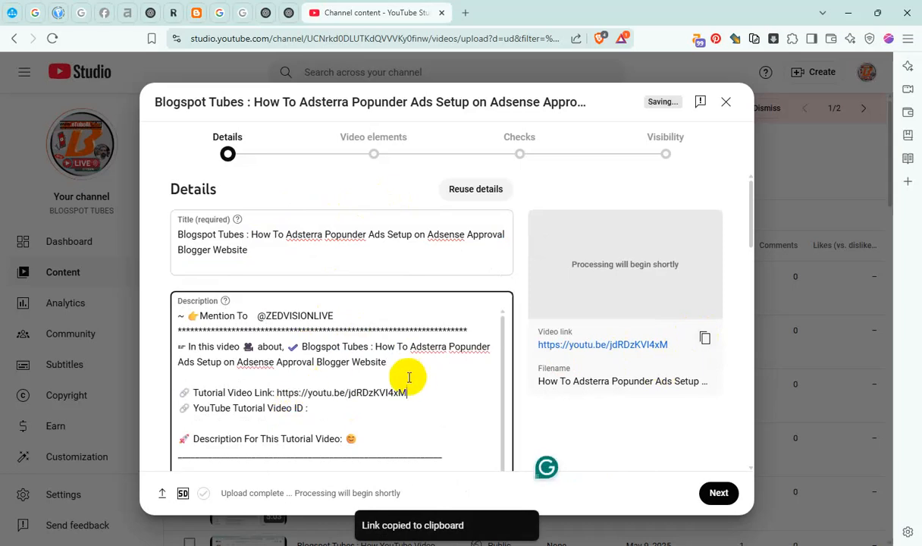
double_click(385, 394)
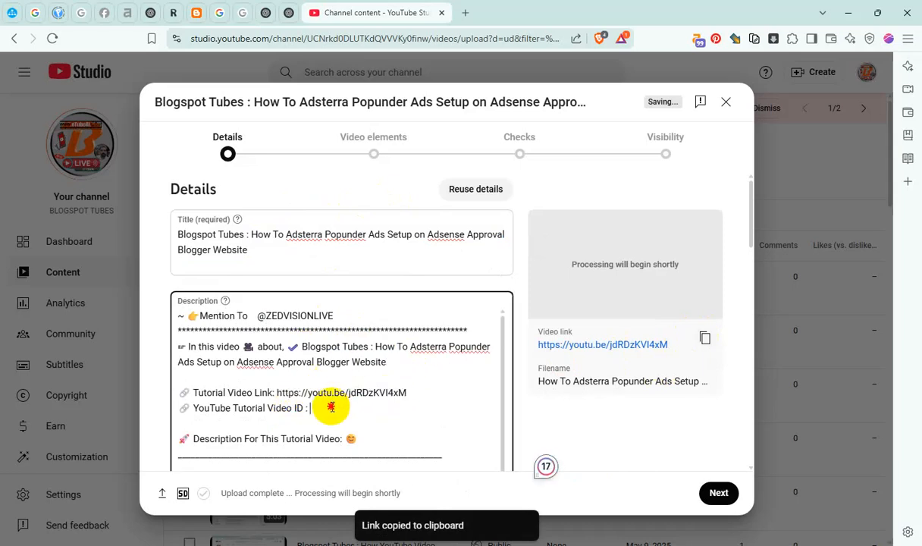
key("ctrl+v")
double_click(261, 316)
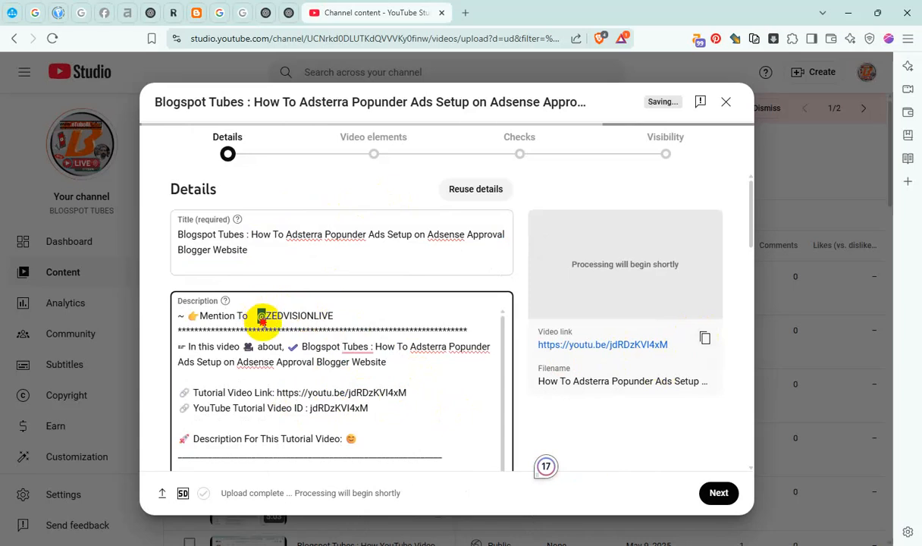
type("@")
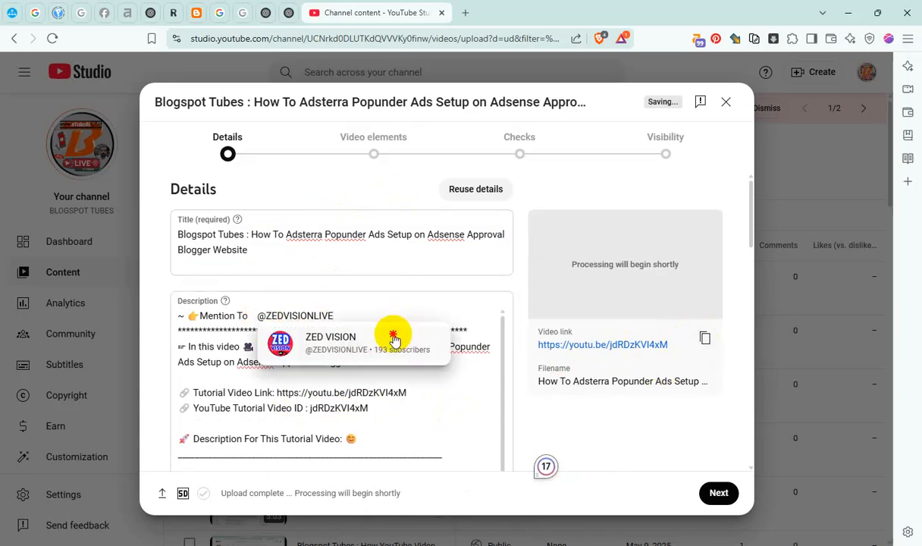
left_click(383, 331)
Copy the how-to title text from the description, and add the video to the Master Blogger & Video SEO, YouTube Channel Content and #Adsterra Ads Earning playlists
left_click_drag(377, 347, 405, 359)
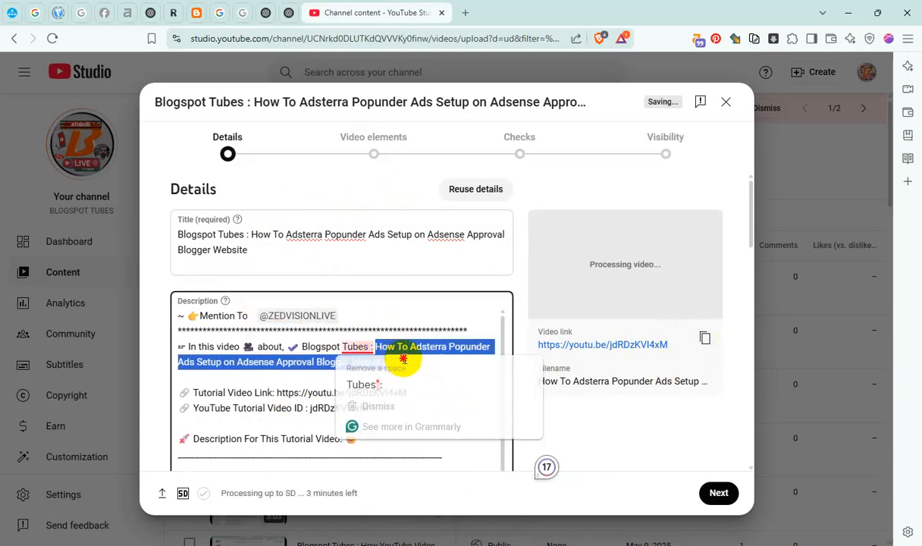
scroll(527, 351, "down", 15)
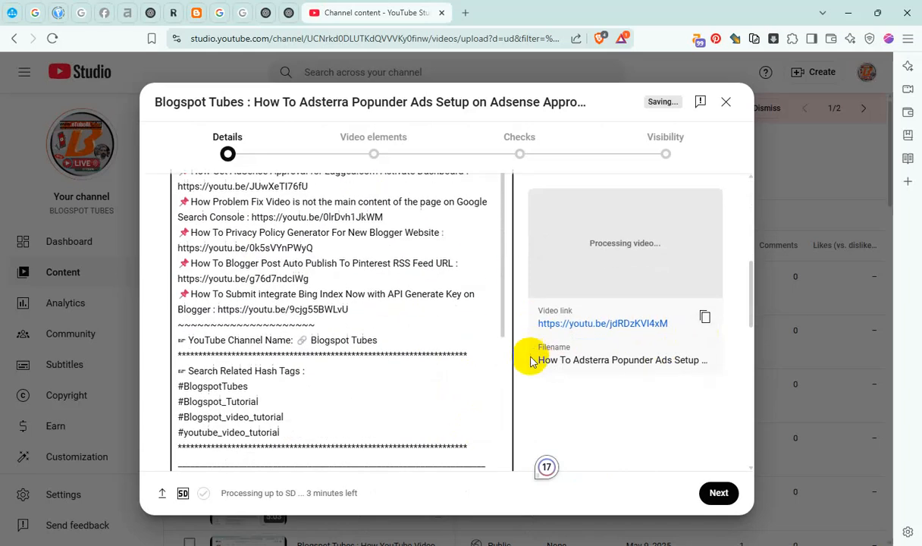
scroll(357, 371, "down", 5)
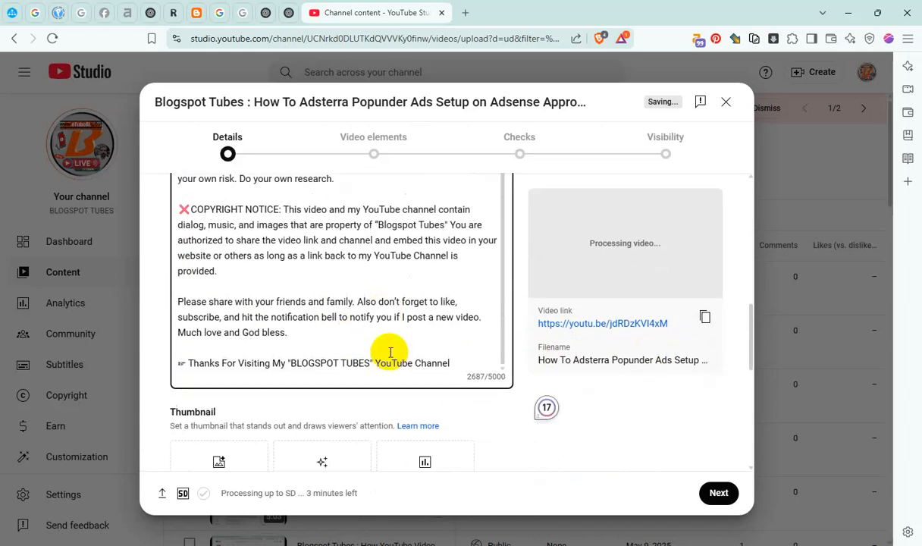
left_click(247, 285)
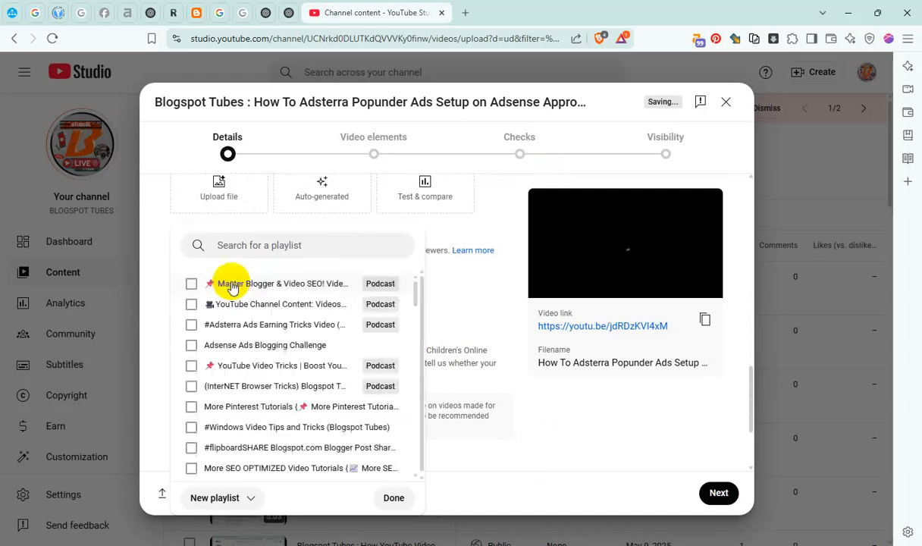
left_click(191, 285)
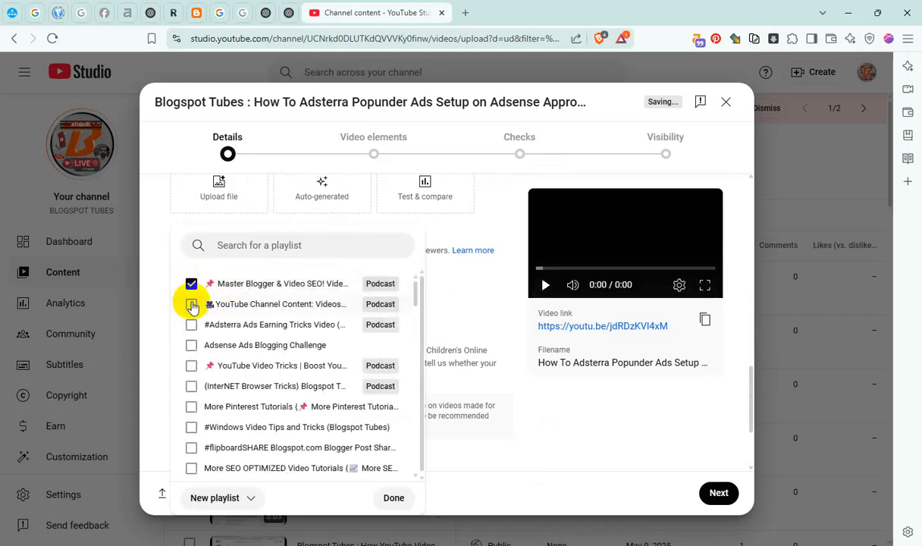
left_click(189, 326)
left_click(393, 498)
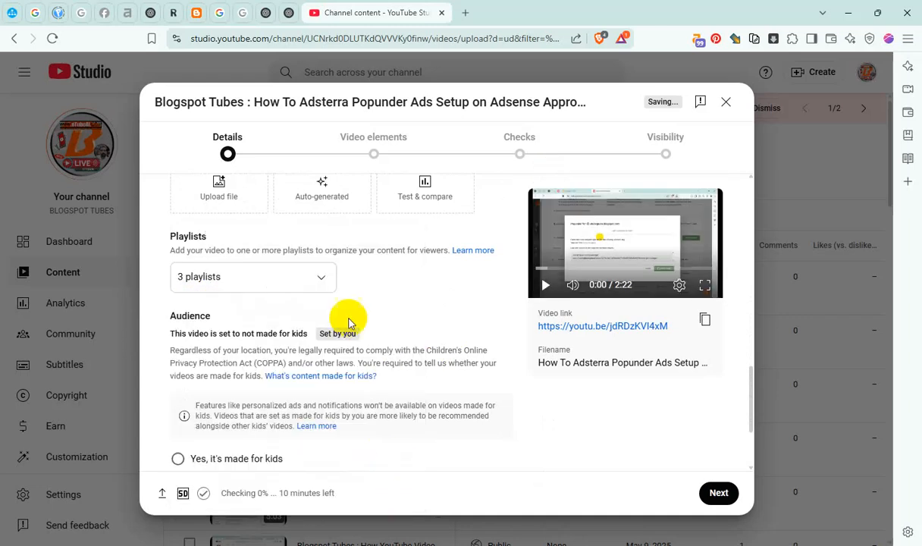
Reveal the additional video settings and add the copied text "How To Adsterra Popunder Ads Setup on Adsense Approval Blogger Website" to the tags
scroll(345, 330, "down", 2)
left_click(227, 401)
scroll(346, 391, "down", 4)
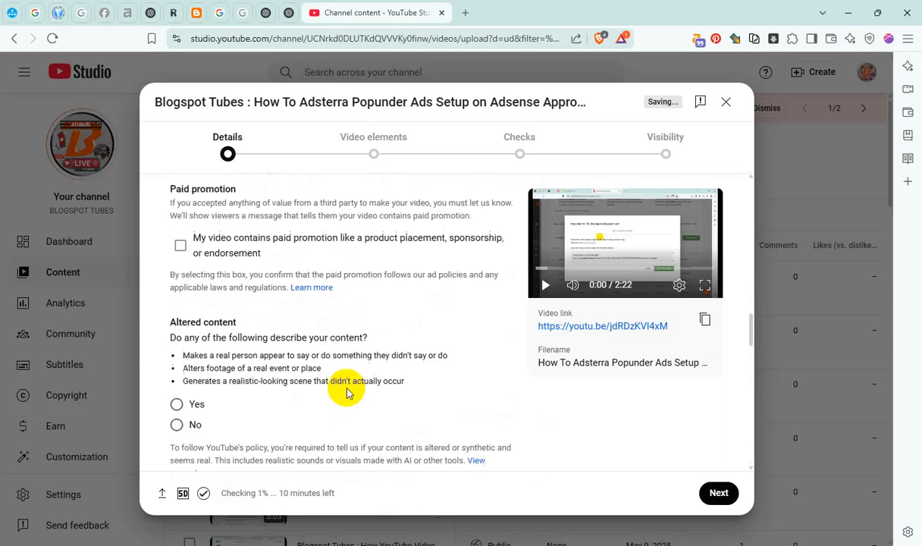
scroll(360, 372, "down", 4)
scroll(360, 372, "down", 3)
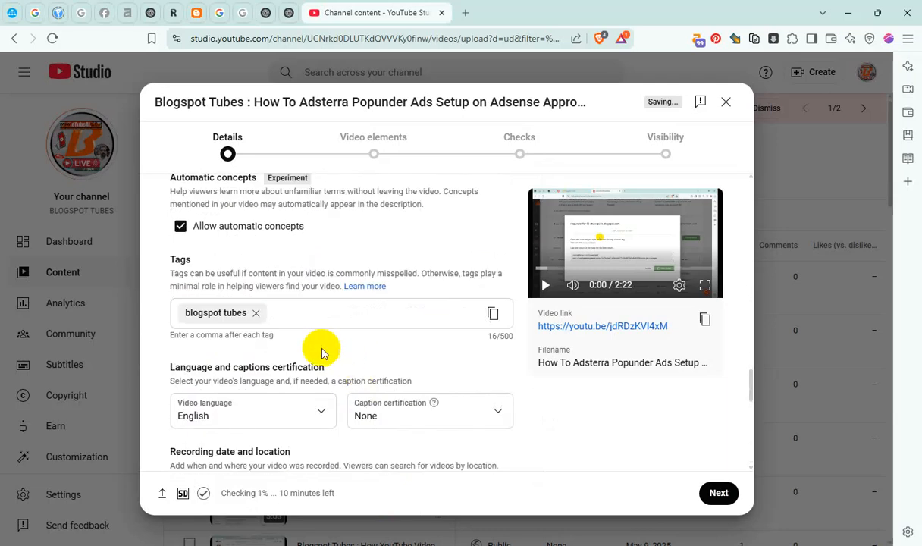
left_click(324, 370)
key("ctrl+v")
Set the recording date to May 9, 2025 and choose a video location by searching for "mum"
scroll(384, 346, "down", 4)
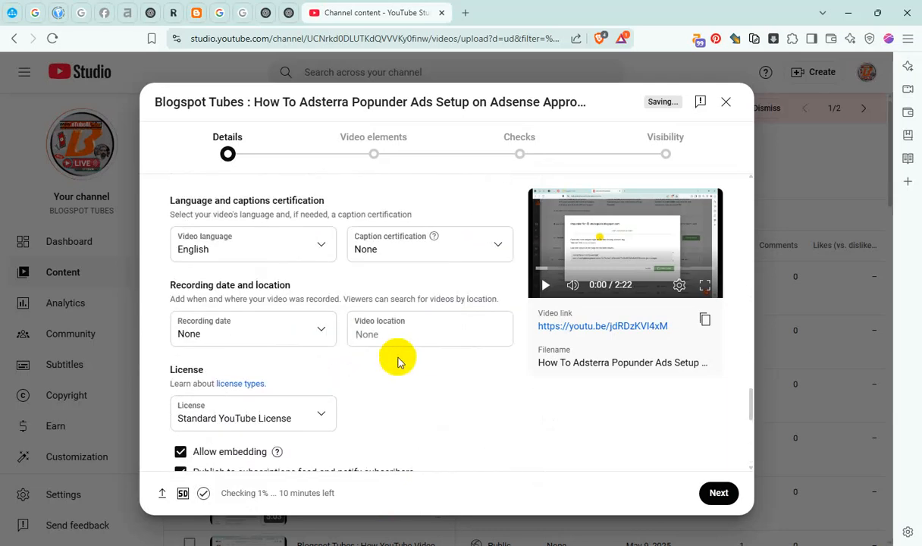
left_click(268, 327)
left_click(302, 235)
left_click(366, 333)
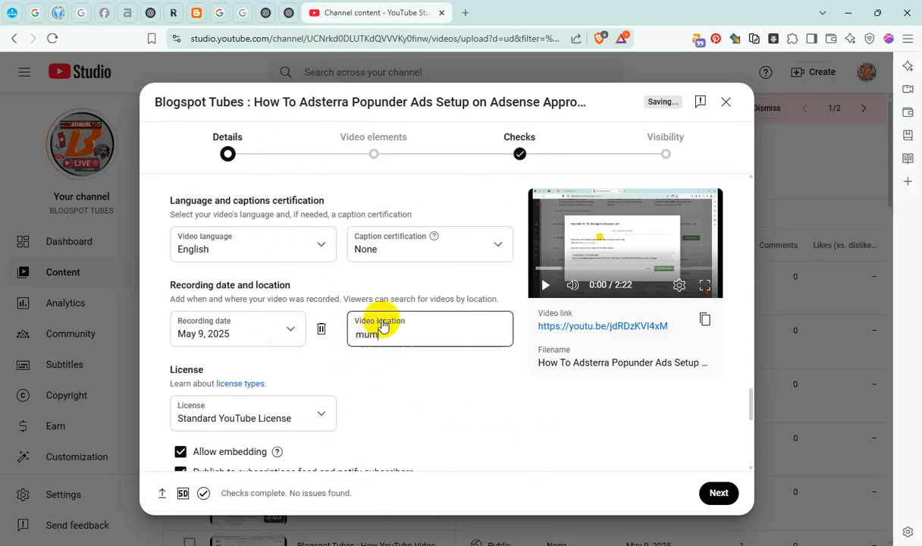
type("mum")
left_click(406, 105)
Disallow Shorts remixing of the video and proceed to the video elements stage
scroll(439, 375, "down", 3)
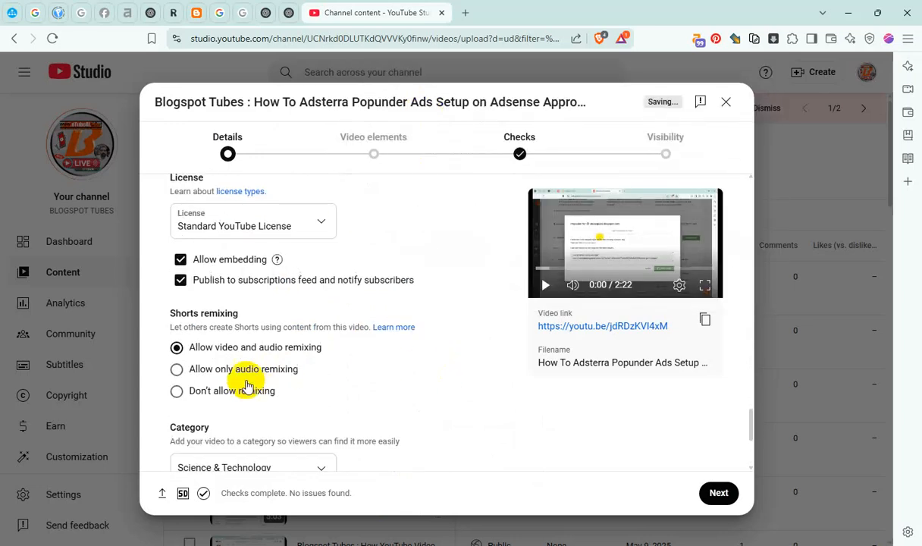
left_click(247, 388)
left_click(718, 495)
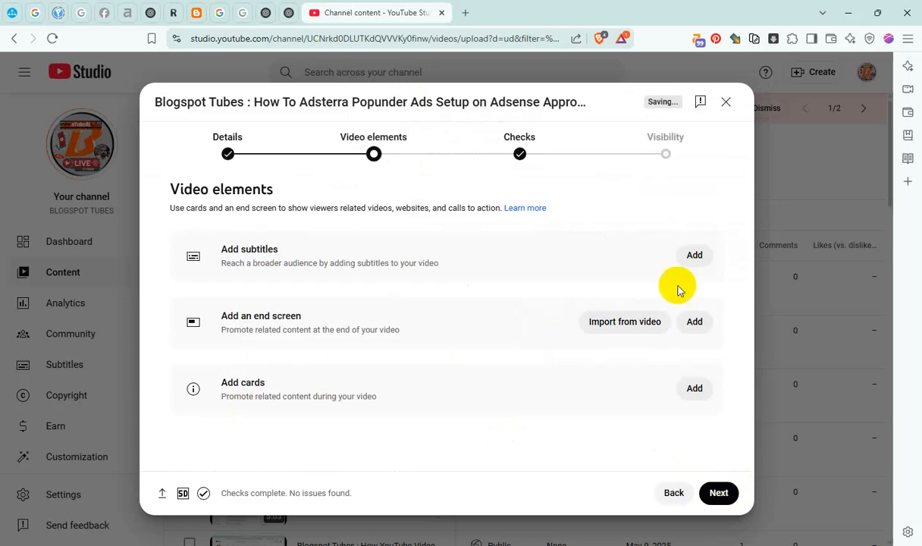
Publish English subtitles with one caption reading "How To Adsterra Popunder Ads Setup on Adsense Approval Blogger Website"
left_click(694, 254)
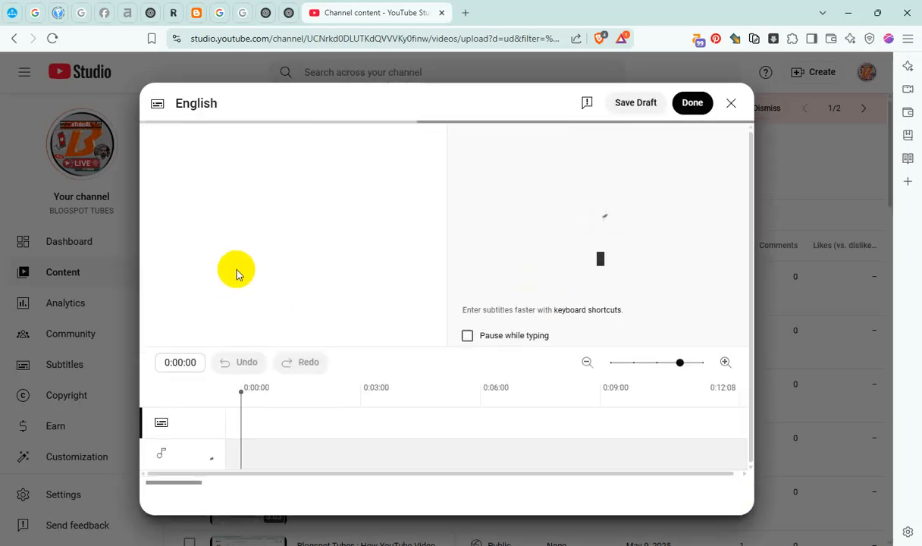
left_click(236, 254)
key("ctrl+v")
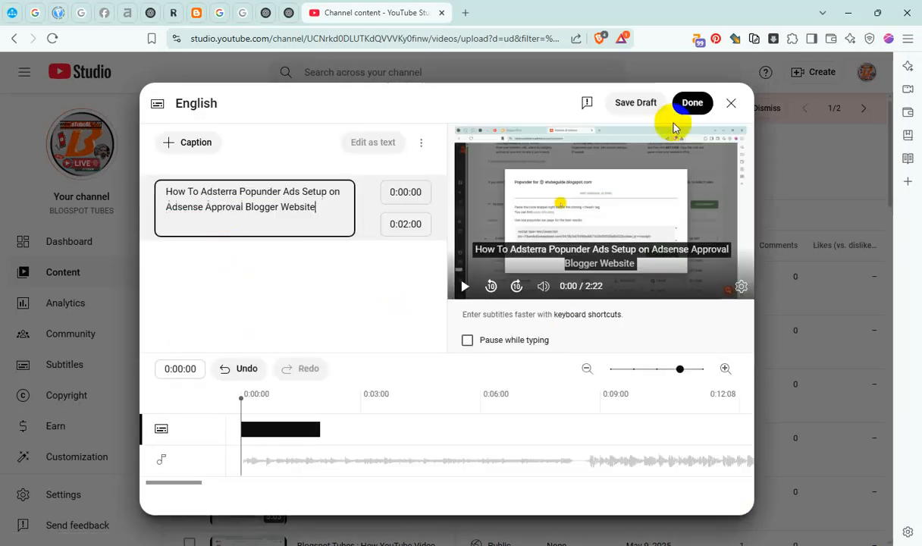
left_click(680, 111)
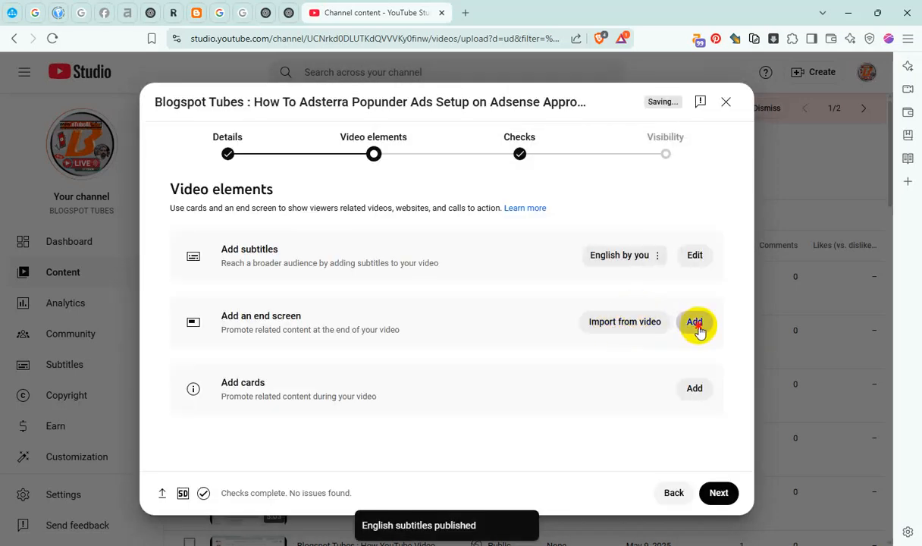
Add an end screen, shorten its Best for viewer element to start at 2:16:01, shorten the Most recent upload element likewise, and save
left_click(696, 324)
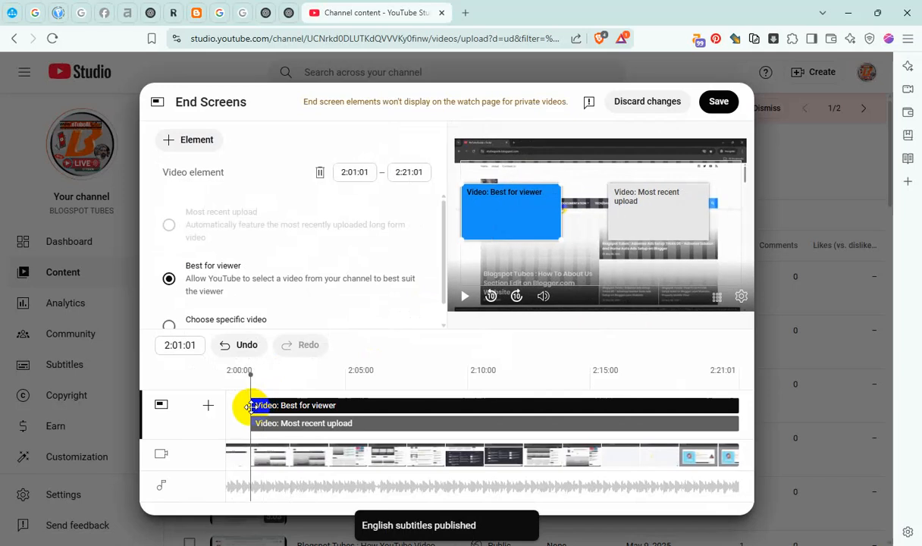
left_click_drag(261, 410, 638, 408)
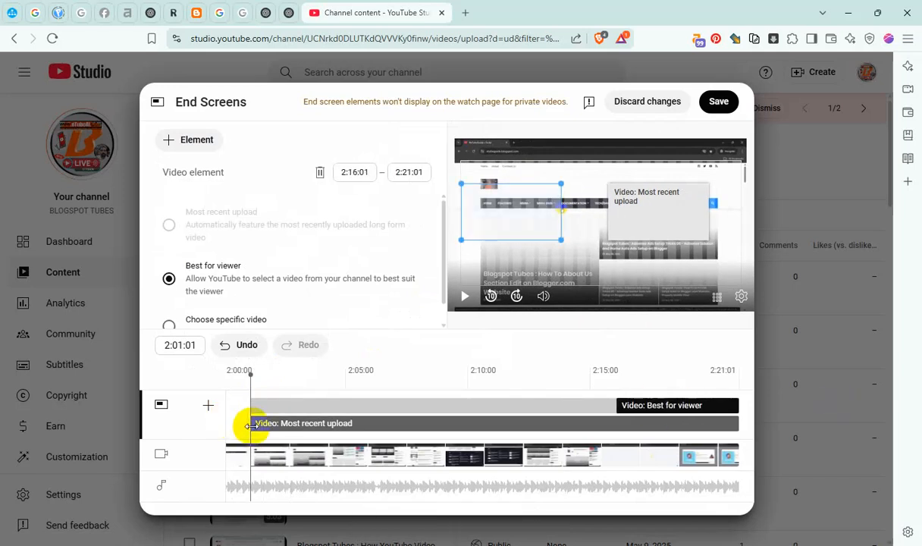
left_click_drag(251, 426, 793, 426)
left_click(719, 101)
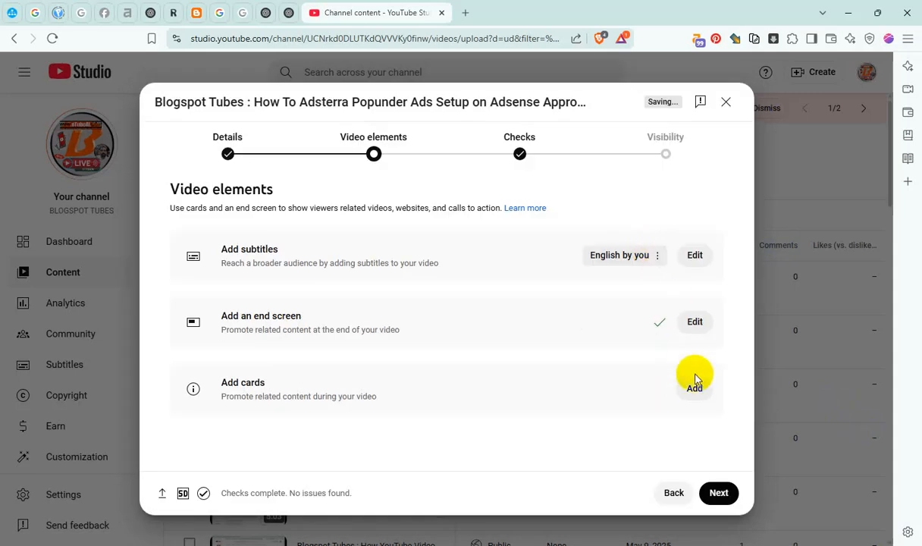
Start adding cards and place a playlist card for Master Blogger & Video SEO at 0:23:07
left_click(695, 389)
left_click(323, 391)
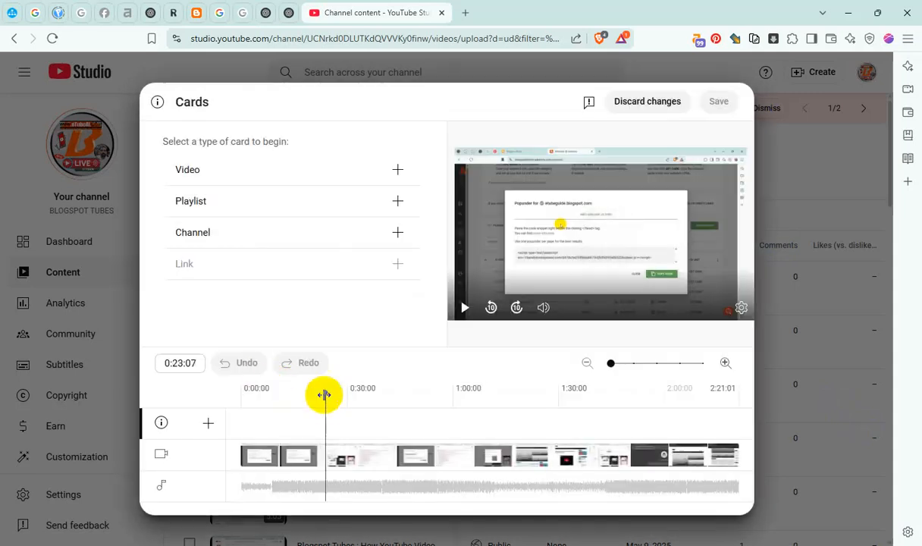
left_click(398, 201)
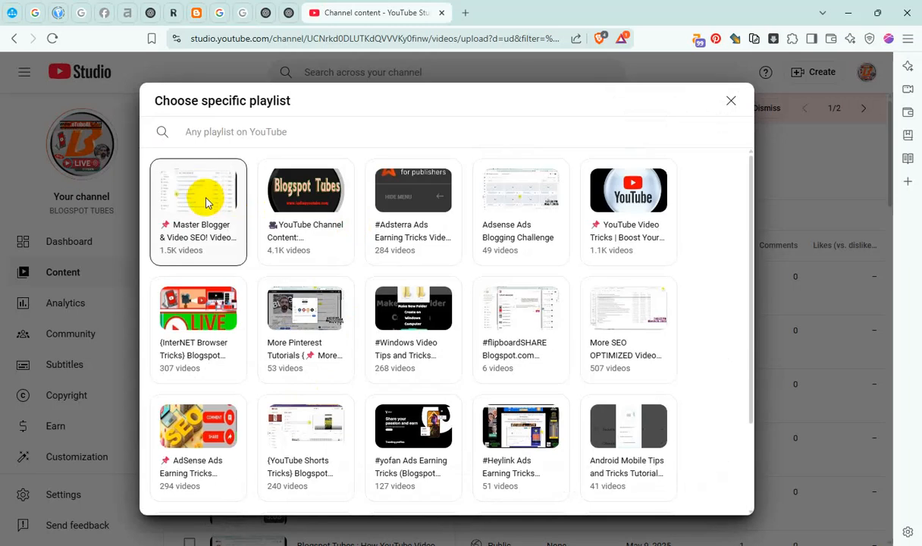
left_click(208, 204)
Add a second playlist card for YouTube Channel Content at 0:56:06
left_click(442, 403)
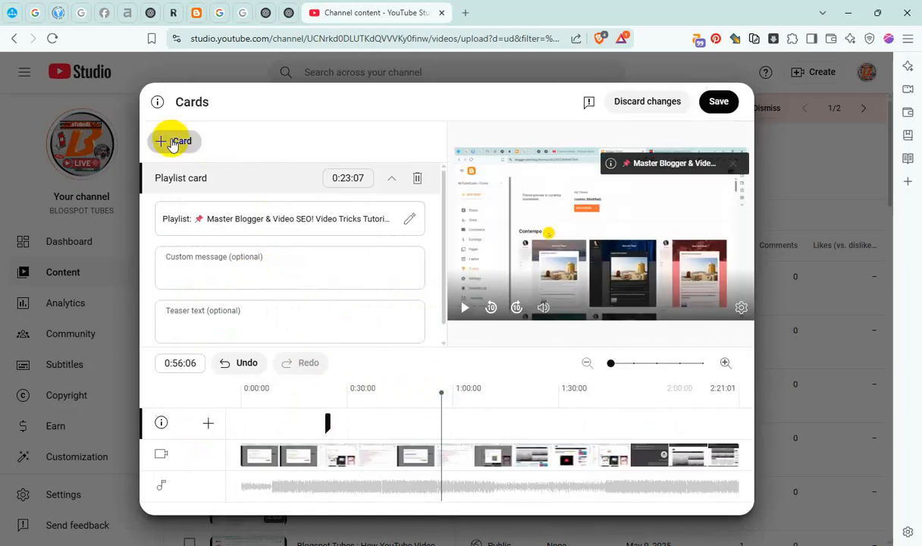
left_click(173, 144)
left_click(175, 158)
left_click(300, 188)
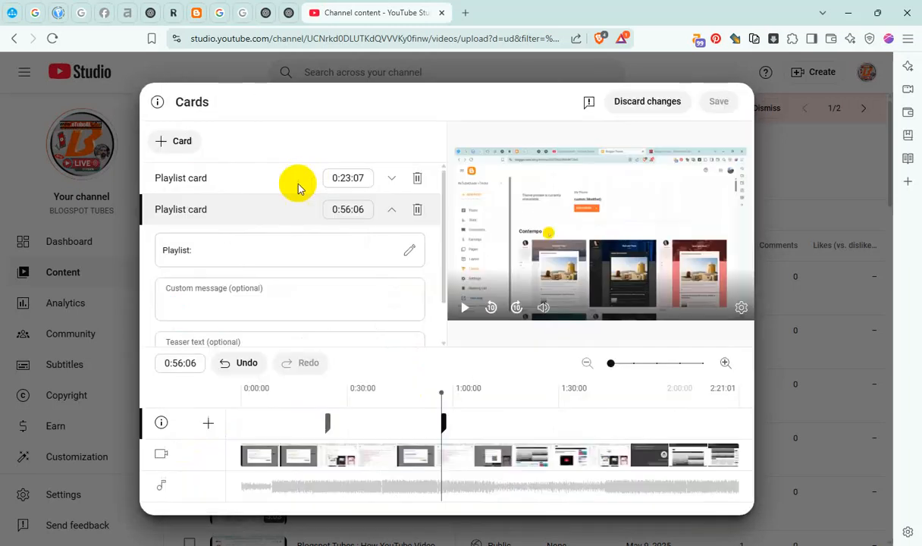
Add a third playlist card for #Adsterra Ads Earning Tricks Video at 1:28:08
left_click(555, 402)
left_click(176, 143)
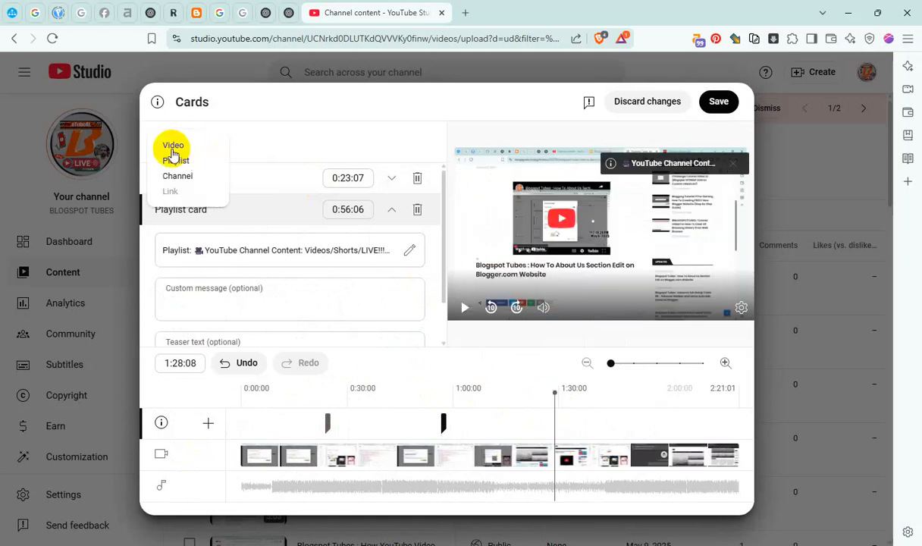
left_click(173, 162)
left_click(379, 205)
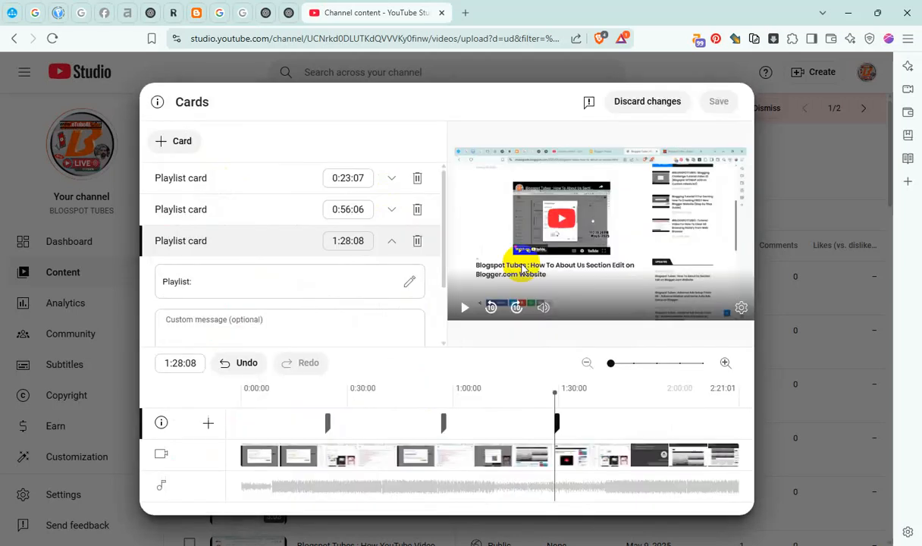
Add a fourth playlist card for Adsense Ads Blogging Challenge at 2:00:00 and save the cards
left_click(665, 413)
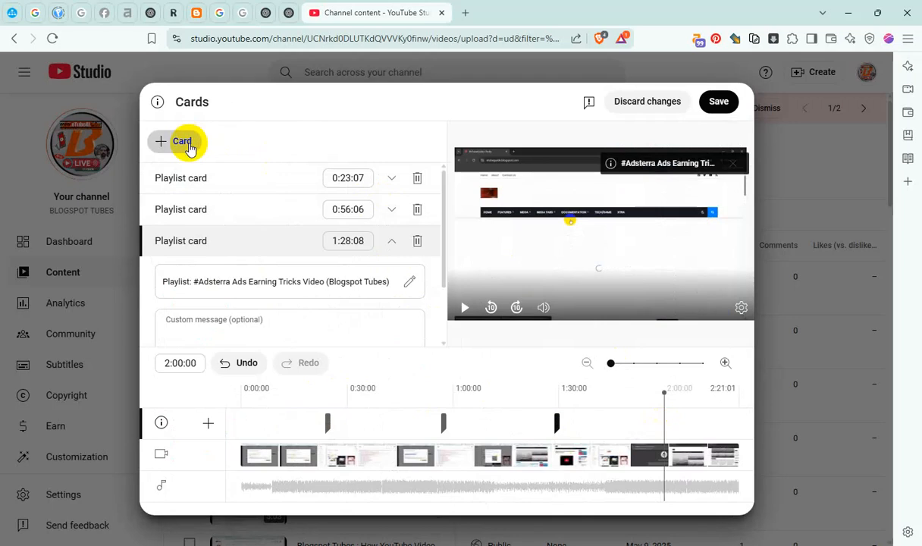
left_click(186, 142)
left_click(176, 161)
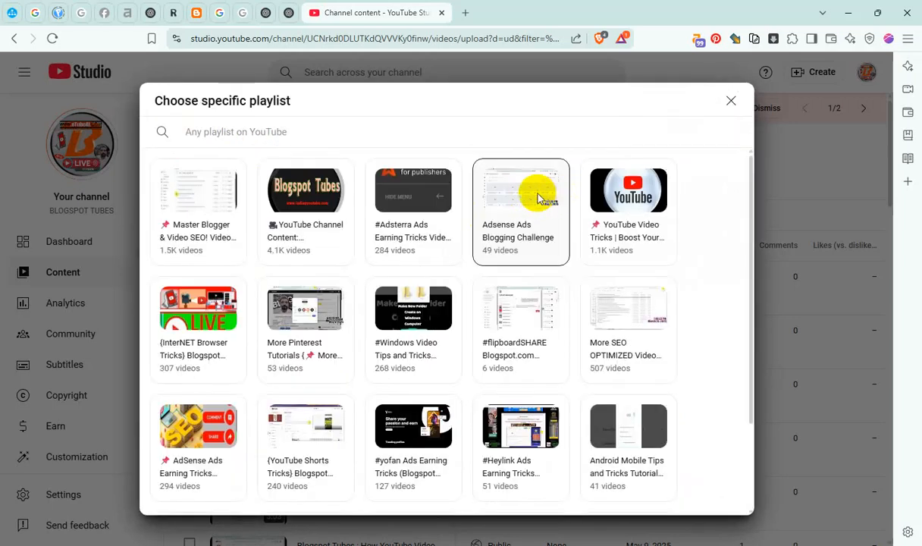
left_click(538, 198)
left_click(718, 102)
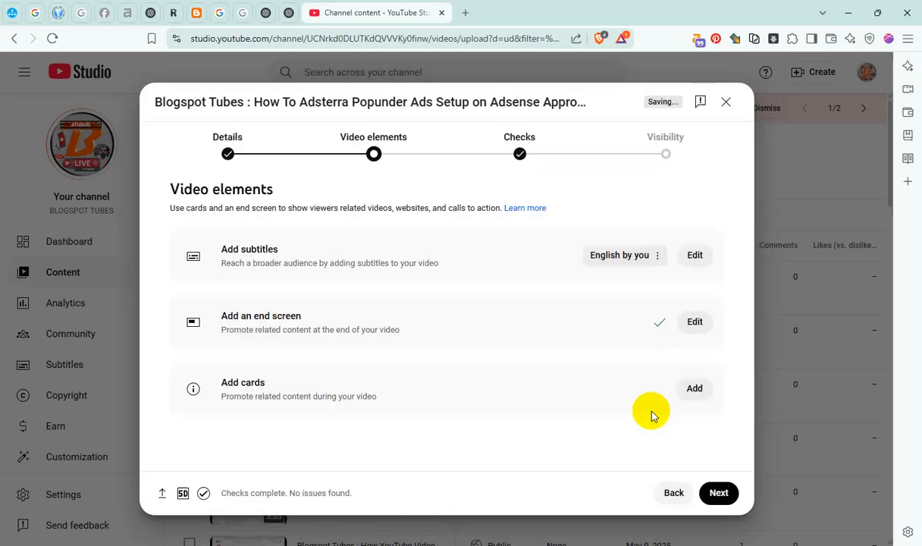
Schedule the popunder video to go public on May 10, 2025 at 1:15 AM and dismiss the scheduling confirmation
left_click(719, 494)
left_click(719, 494)
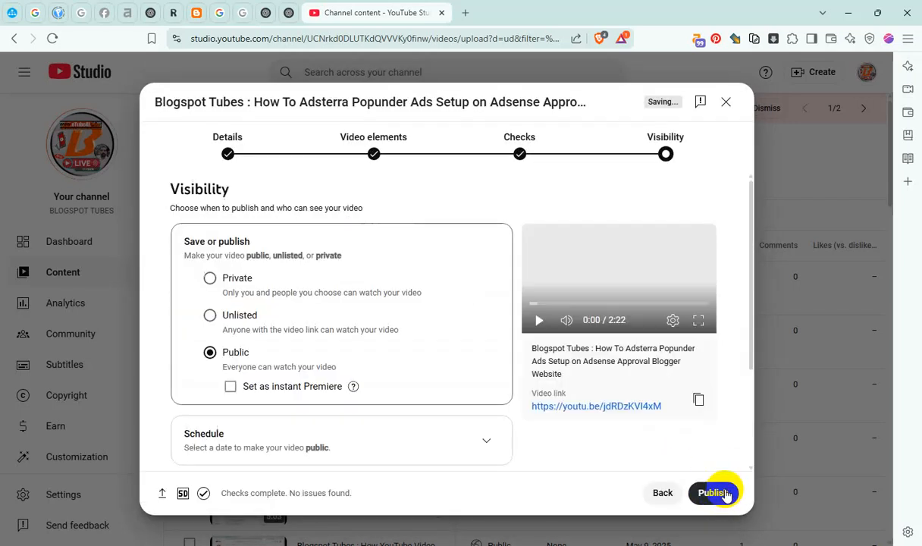
scroll(405, 404, "down", 2)
left_click(484, 311)
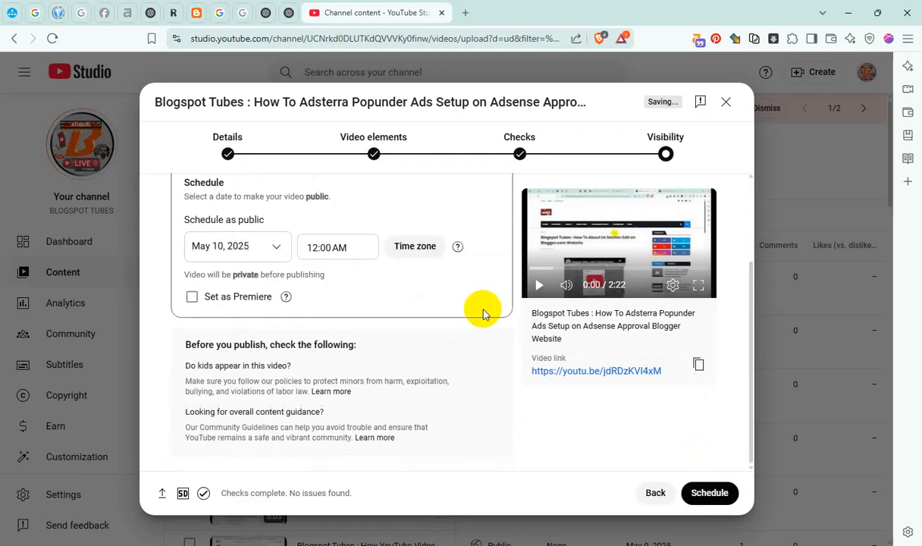
left_click(348, 244)
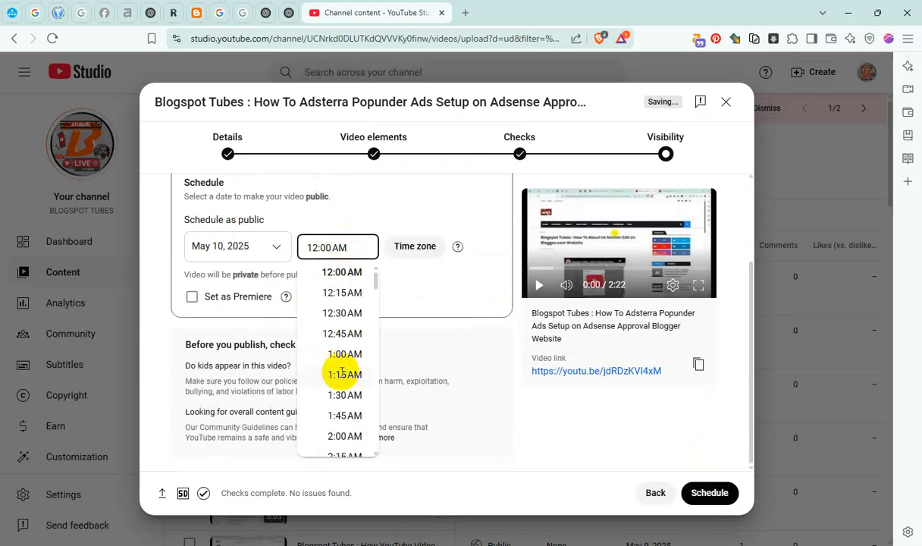
left_click(345, 375)
left_click(706, 493)
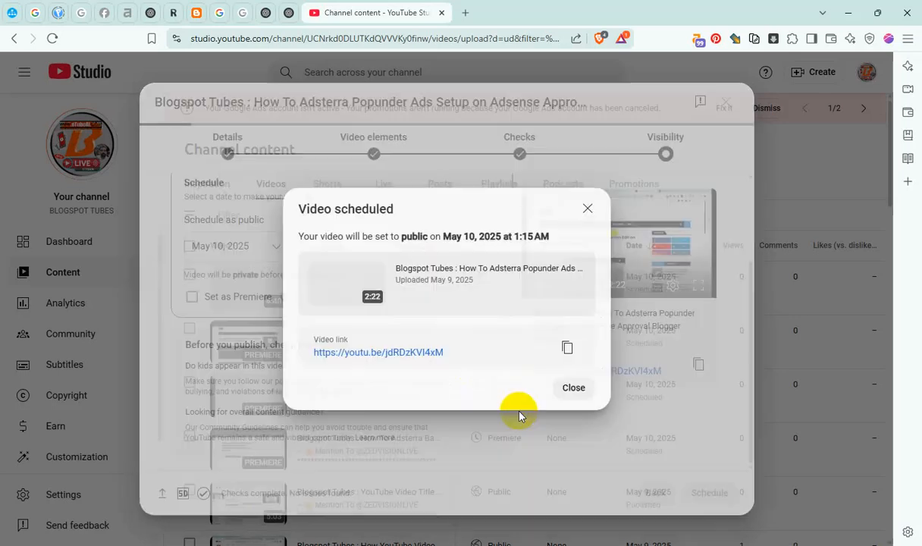
left_click(558, 385)
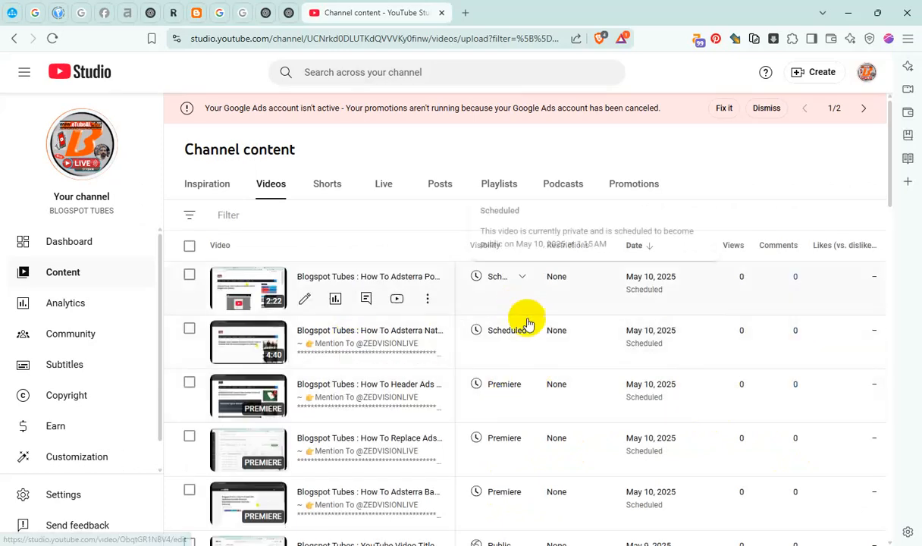
Switch to File Explorer and copy the "How To Create Google Adsense Native In-article Ads Ad Unit" video file from the 00 REC_From 050325 folder
key("alt+Tab")
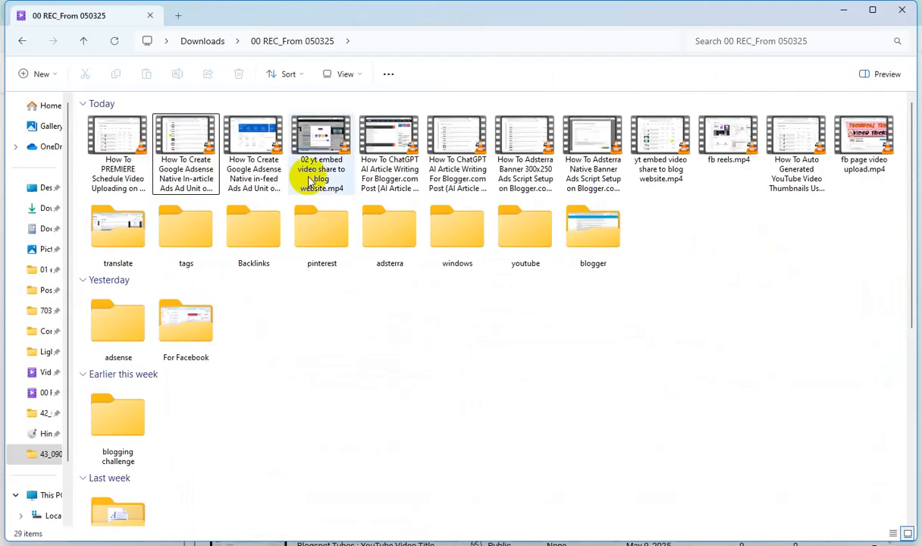
left_click(262, 148)
left_click(182, 141)
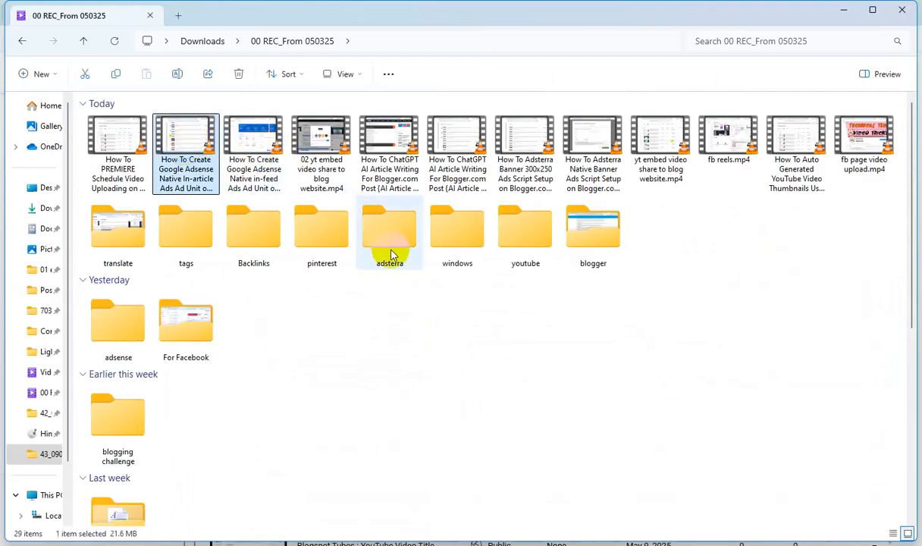
key("ctrl+c")
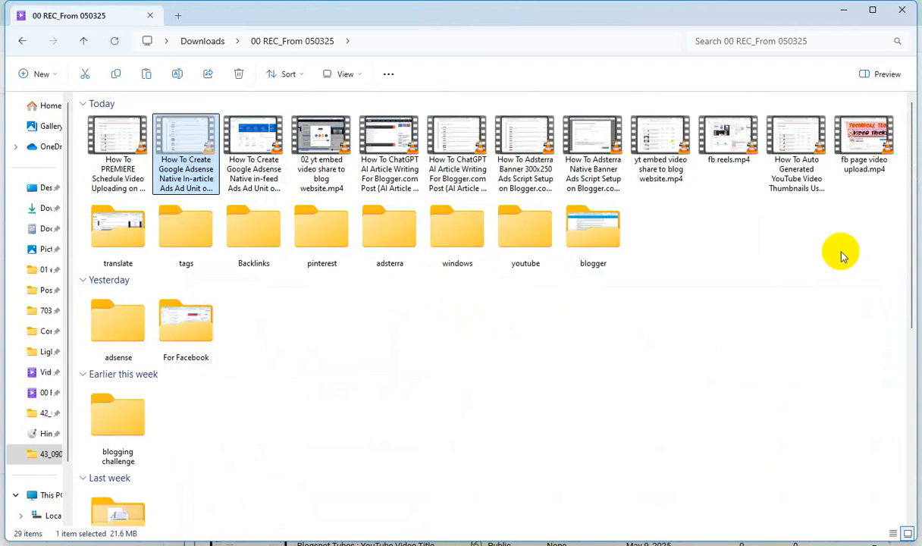
Switch back to YouTube Studio and start a new video upload, opening the file selection dialog
left_click(845, 14)
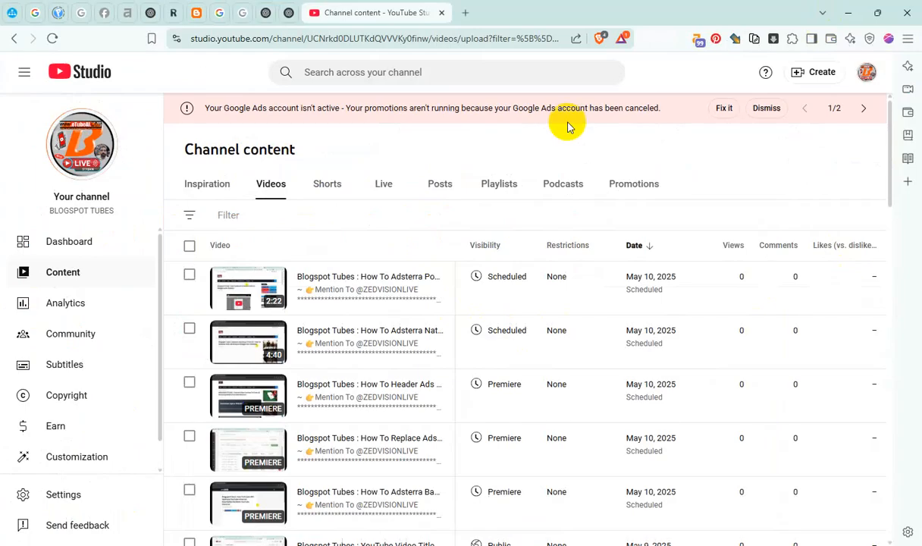
left_click(810, 81)
left_click(799, 97)
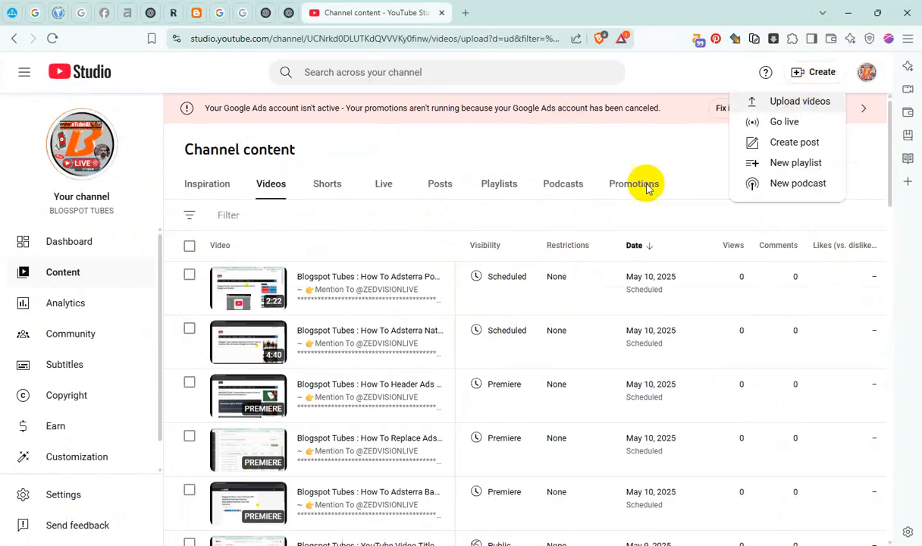
left_click(445, 248)
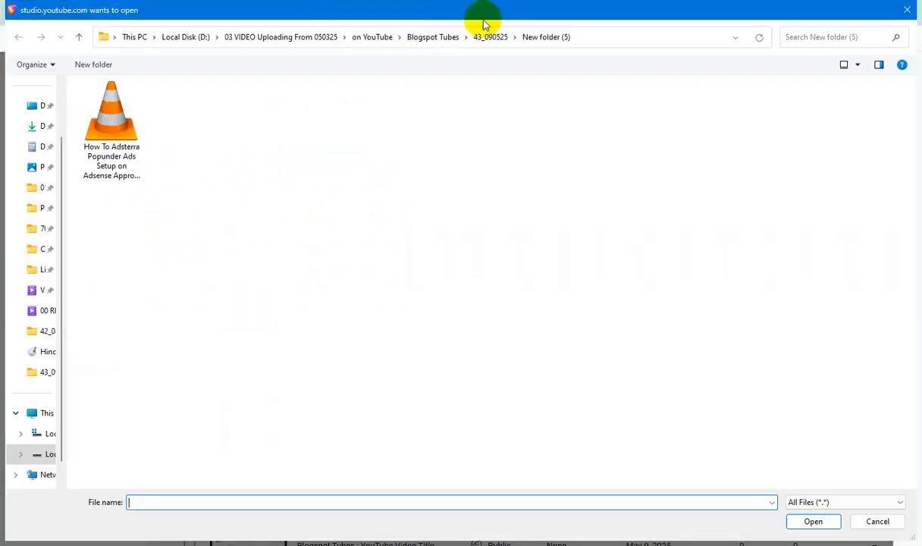
Create New folder (6) inside the 43_090525 folder and paste the copied AdSense in-article video into it
left_click(93, 64)
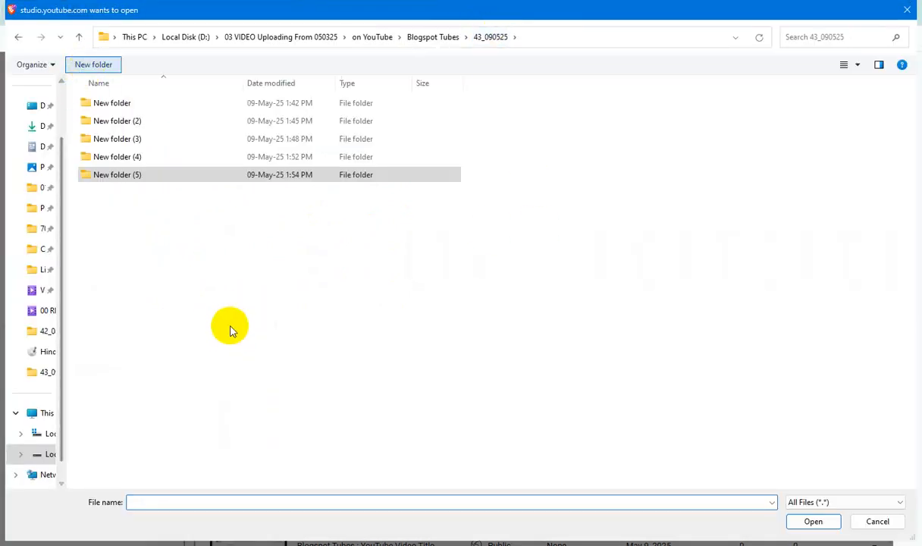
left_click(211, 304)
double_click(132, 192)
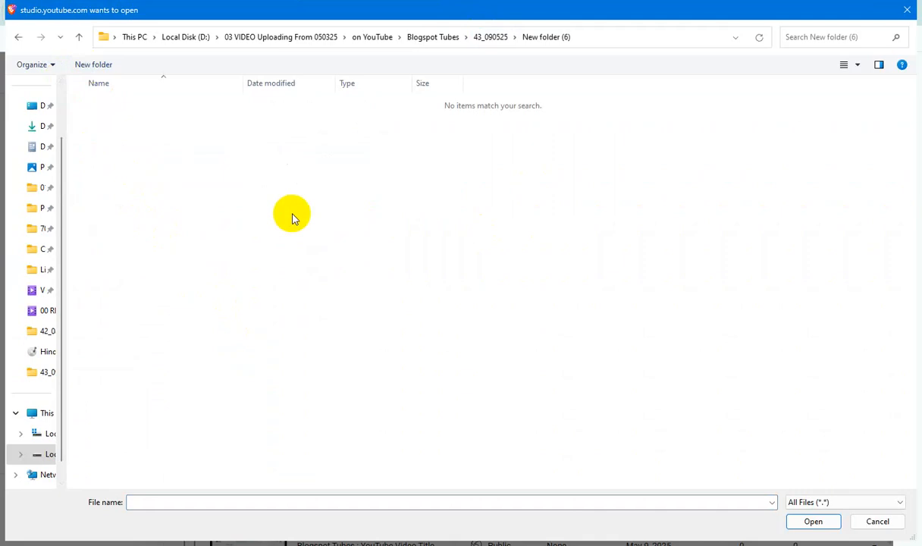
key("ctrl+v")
Copy the video's file name without the extension and paste it as the Title and Subtitle in the file's detail properties
key("F2")
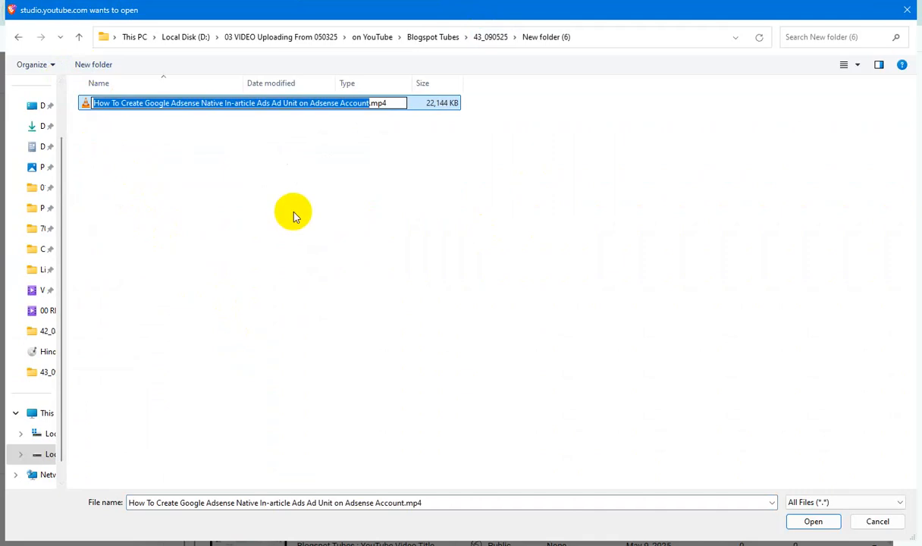
left_click(294, 218)
left_click(188, 106)
key("alt+Return")
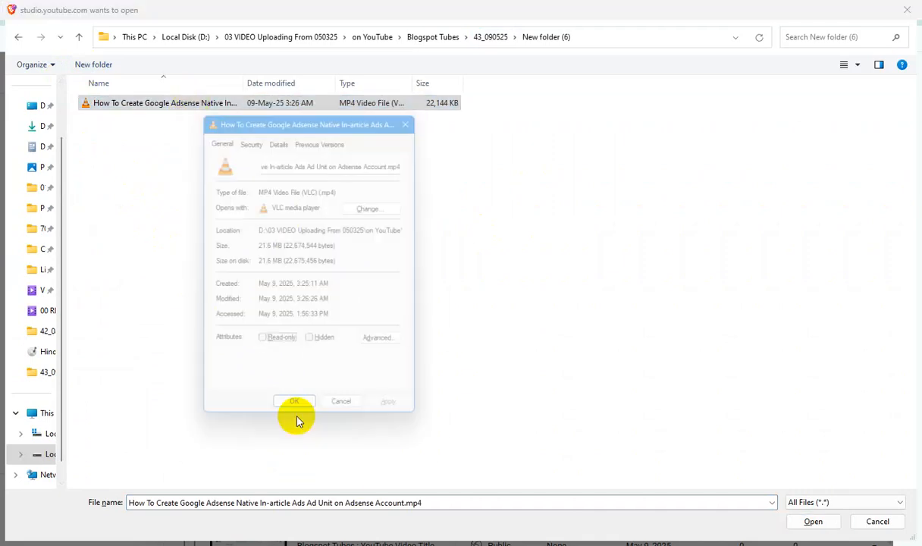
left_click(279, 135)
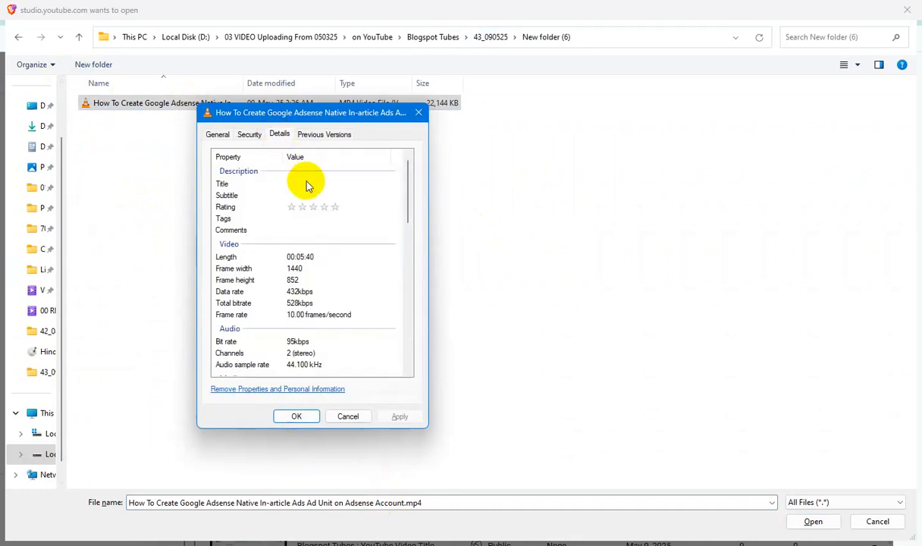
left_click(311, 184)
key("ctrl+v")
left_click(308, 196)
key("ctrl+v")
Rate the video file five stars, paste the file name as its Tags and Comments, and save the properties
left_click(337, 209)
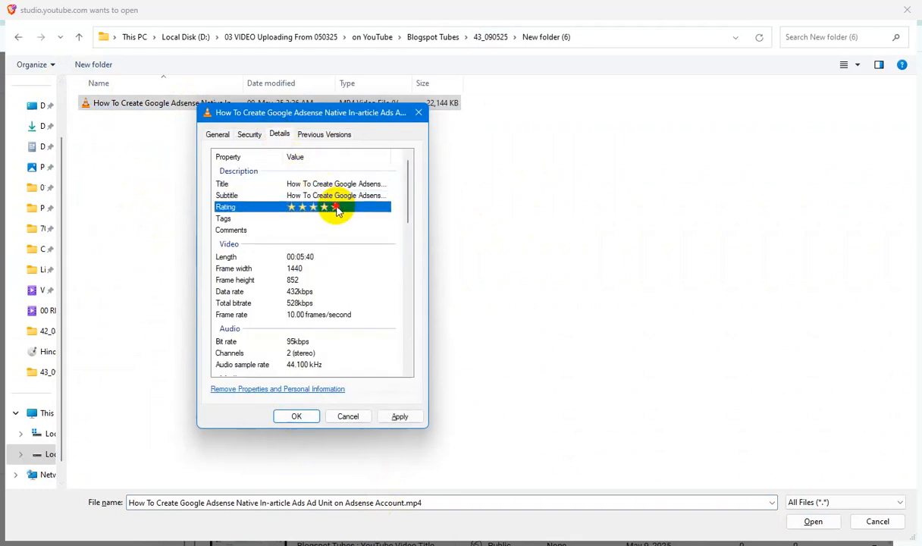
key("ctrl+v")
left_click(309, 229)
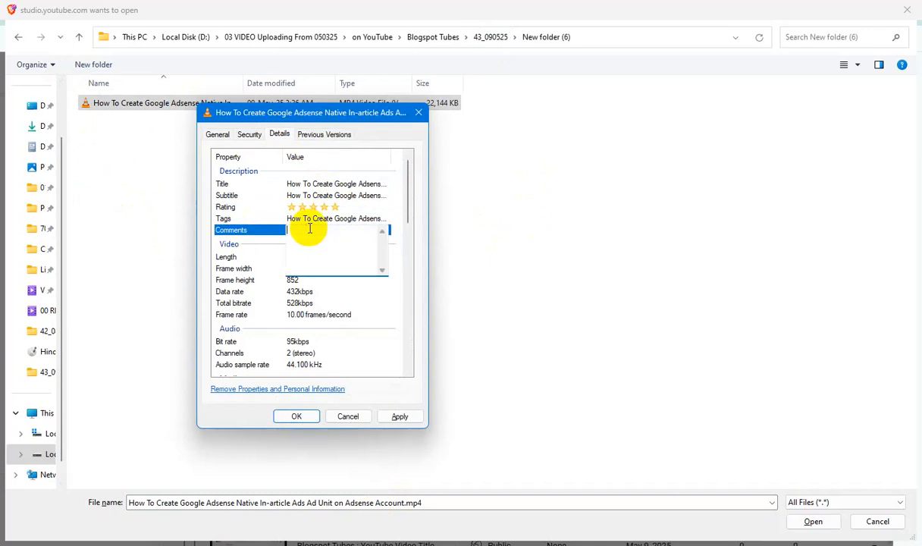
key("ctrl+v")
left_click(400, 416)
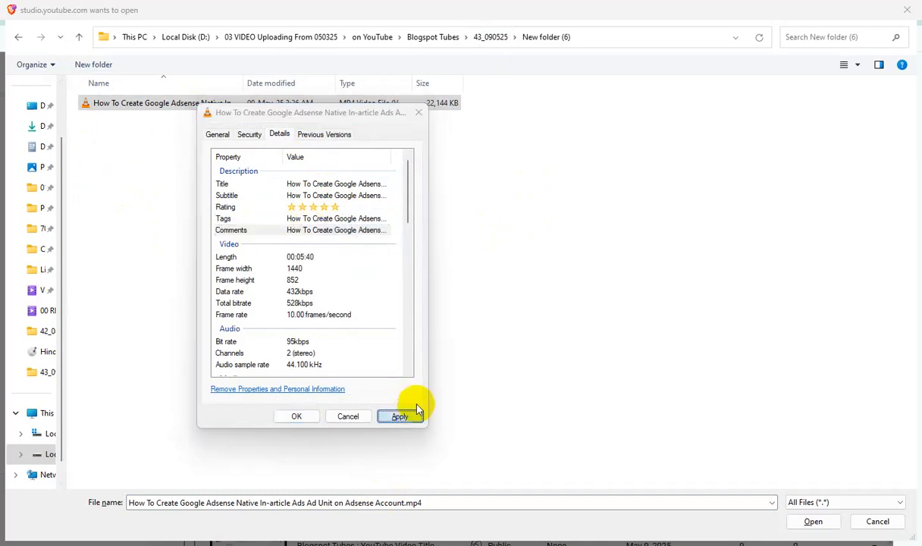
left_click(298, 419)
Upload the file and complete its title as "Blogspot Tubes : How To Create Google Adsense Native In-article Ads Ad Unit on Adsense Account"
left_click(817, 521)
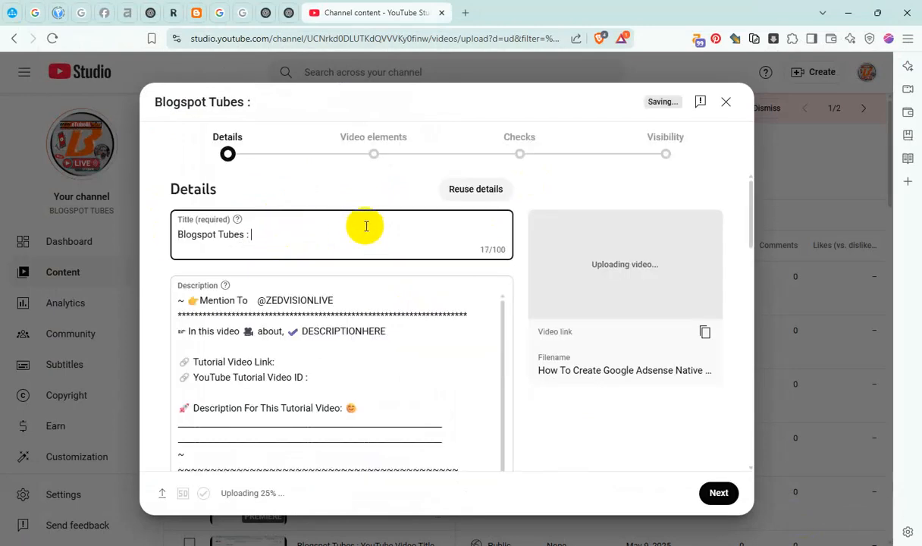
key("ctrl+v")
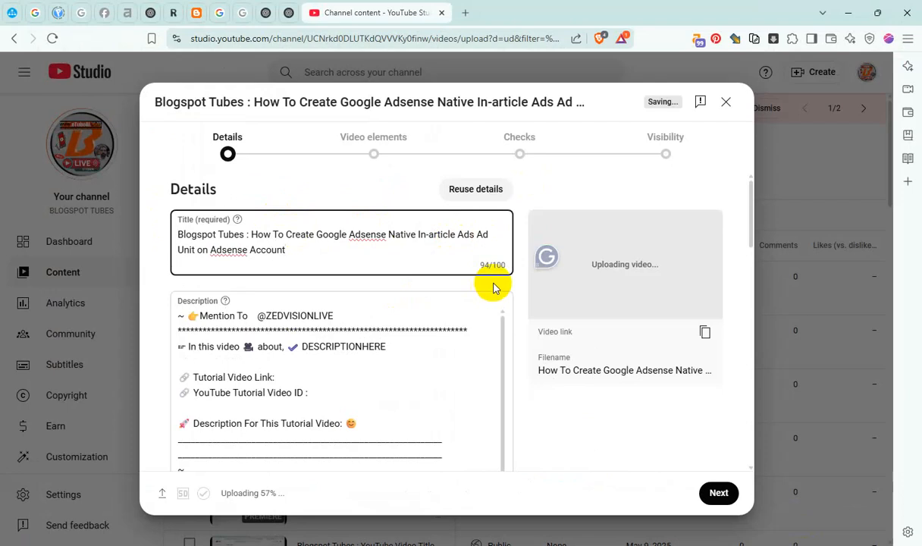
Copy the full video title and replace the DESCRIPTIONHERE placeholder in the description with it
key("ctrl+a")
left_click_drag(376, 347, 369, 347)
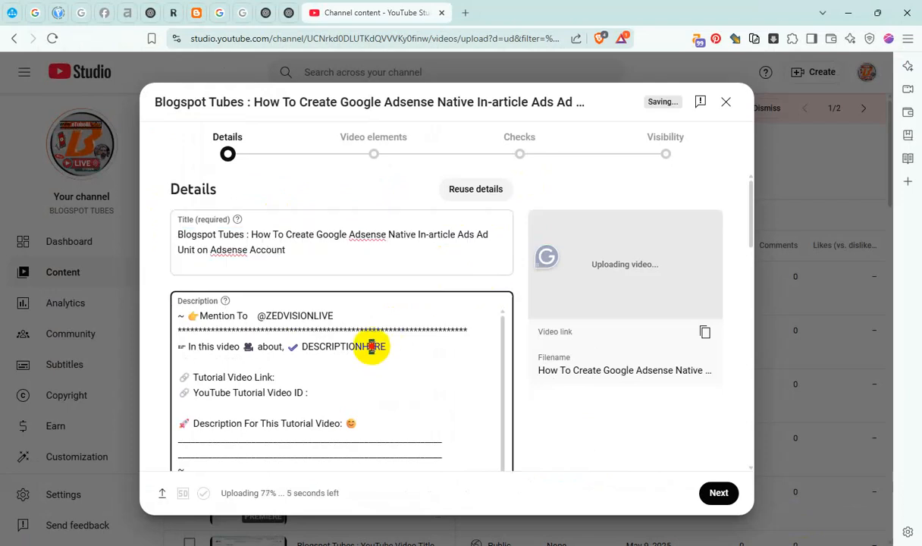
double_click(341, 346)
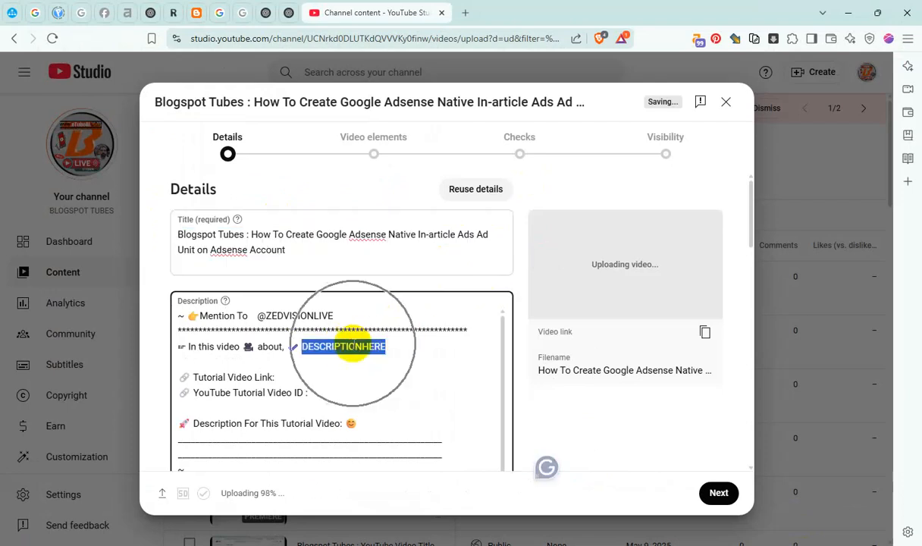
key("ctrl+v")
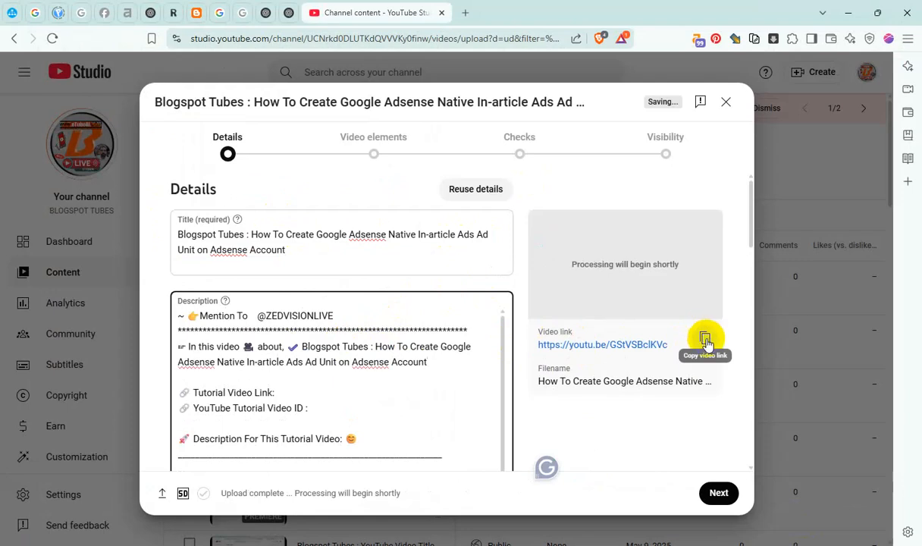
Copy the video link and fill in the description's Tutorial Video Link and YouTube Tutorial Video ID lines
left_click(705, 339)
left_click(288, 390)
key("ctrl+v")
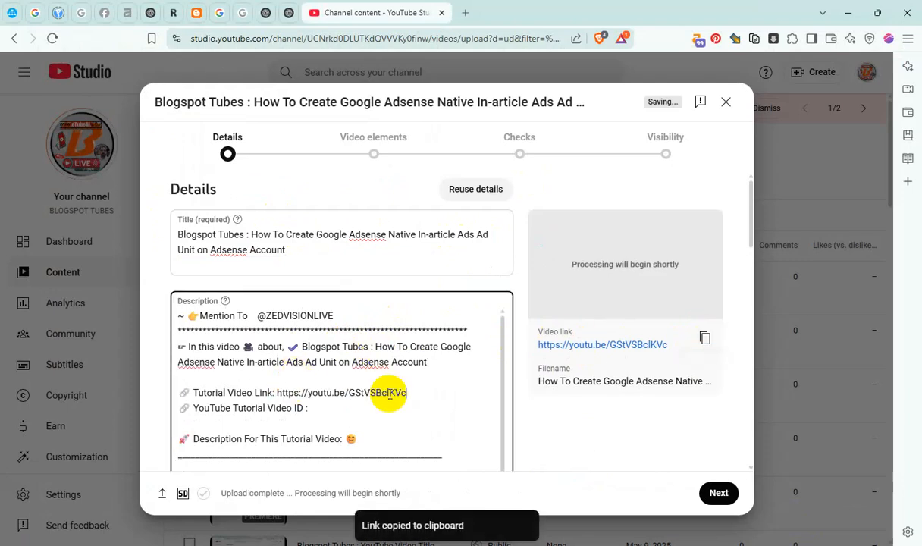
left_click(333, 409)
left_click_drag(258, 317, 265, 318)
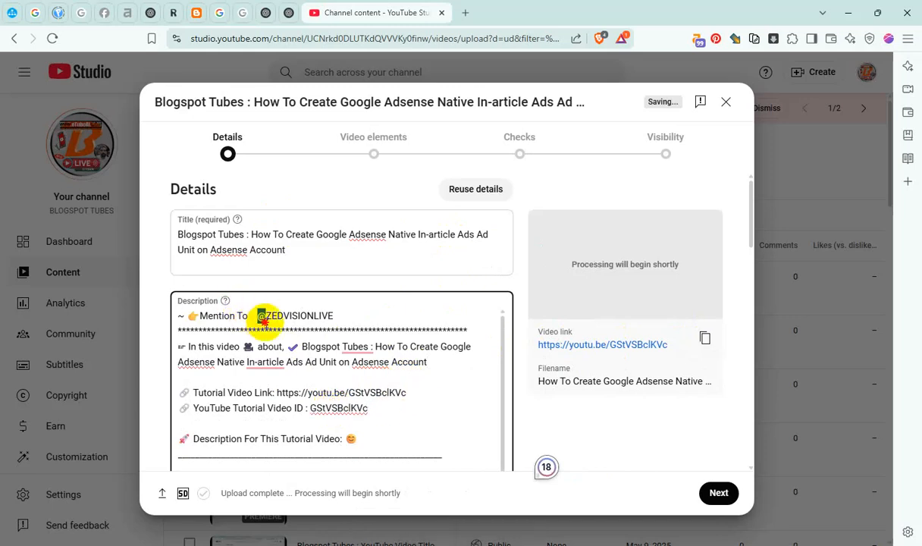
type("@")
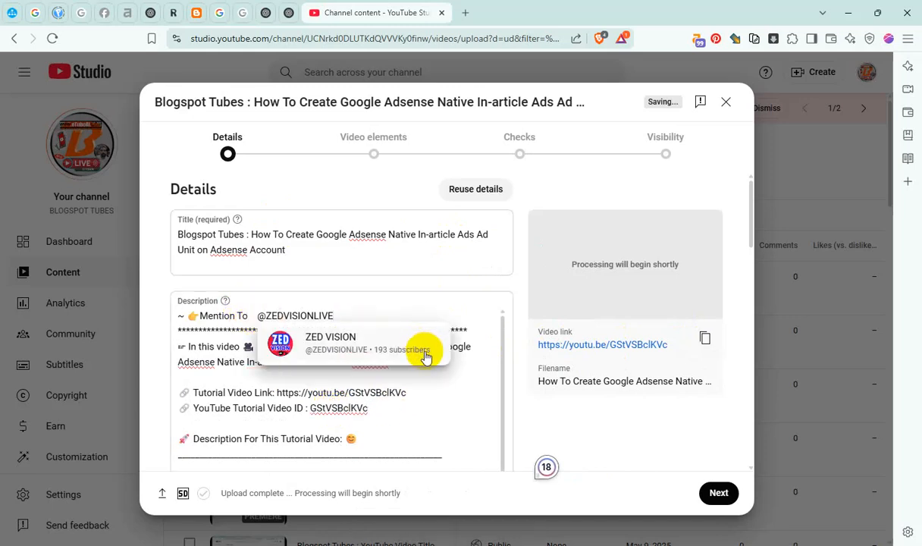
left_click(420, 351)
left_click_drag(377, 348, 426, 362)
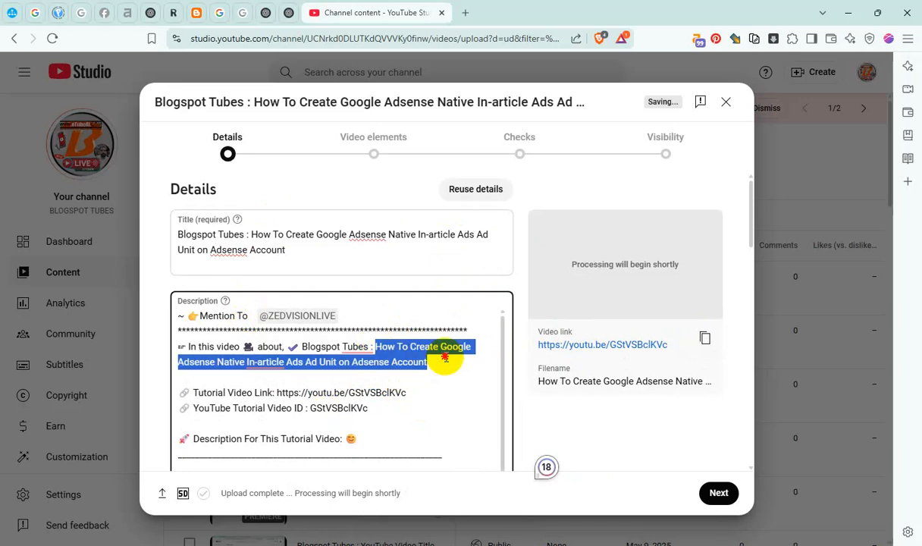
Add the video to three playlists, including Master Blogger & Video SEO and YouTube Channel Content
scroll(521, 364, "down", 15)
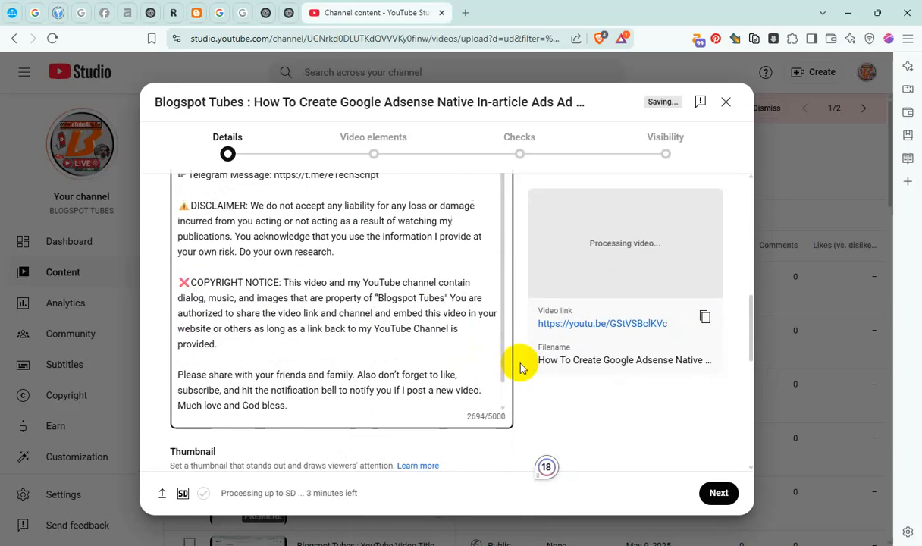
left_click(263, 280)
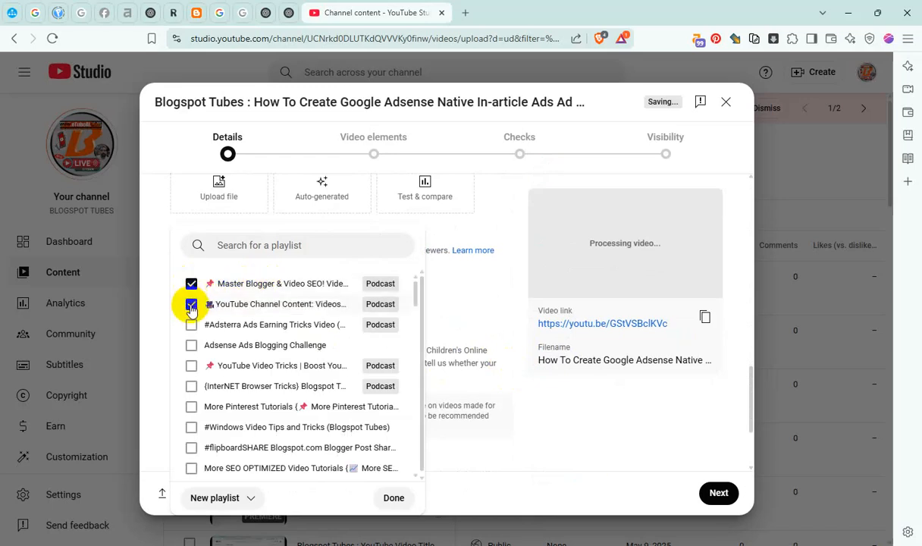
left_click(393, 497)
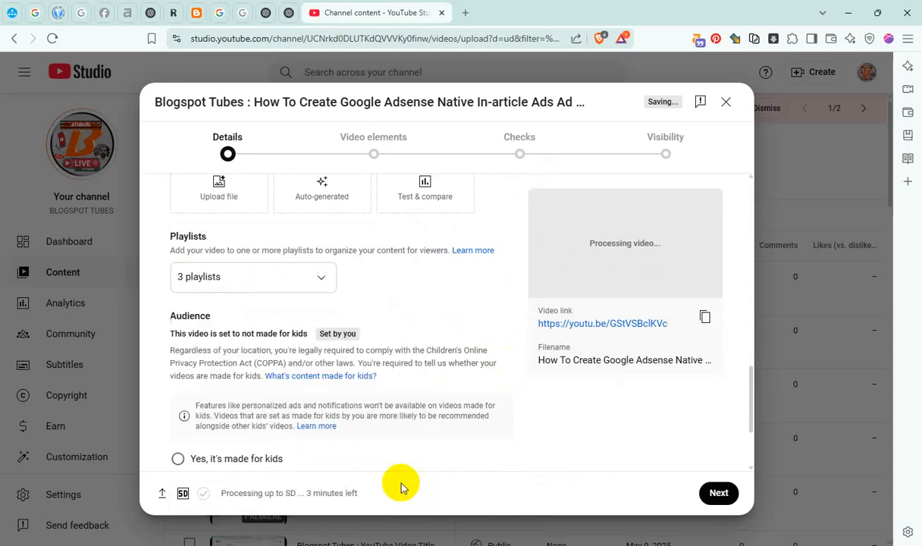
Show the additional video details and answer Yes to the altered content question
scroll(382, 458, "down", 3)
left_click(219, 407)
scroll(301, 369, "down", 5)
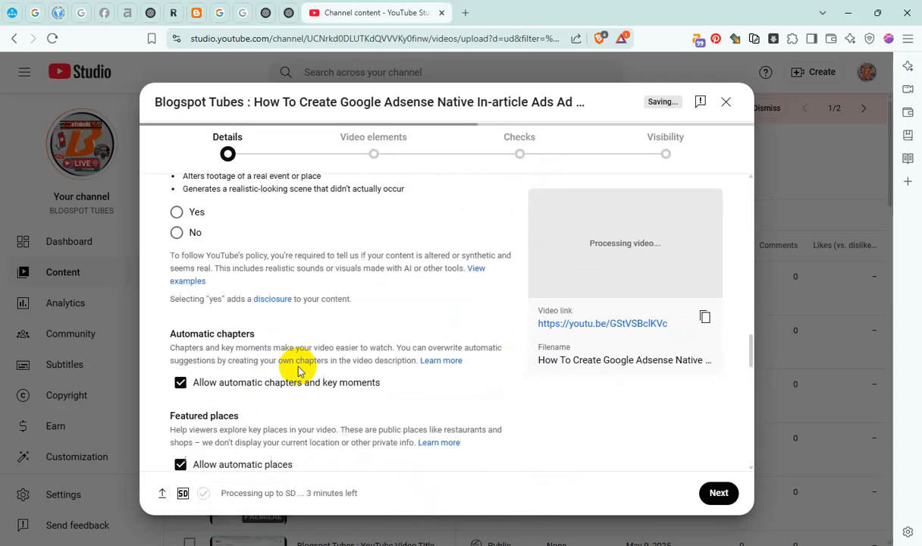
left_click(176, 213)
Paste the copied video name as a tag after "blogspot tubes"
scroll(333, 299, "down", 8)
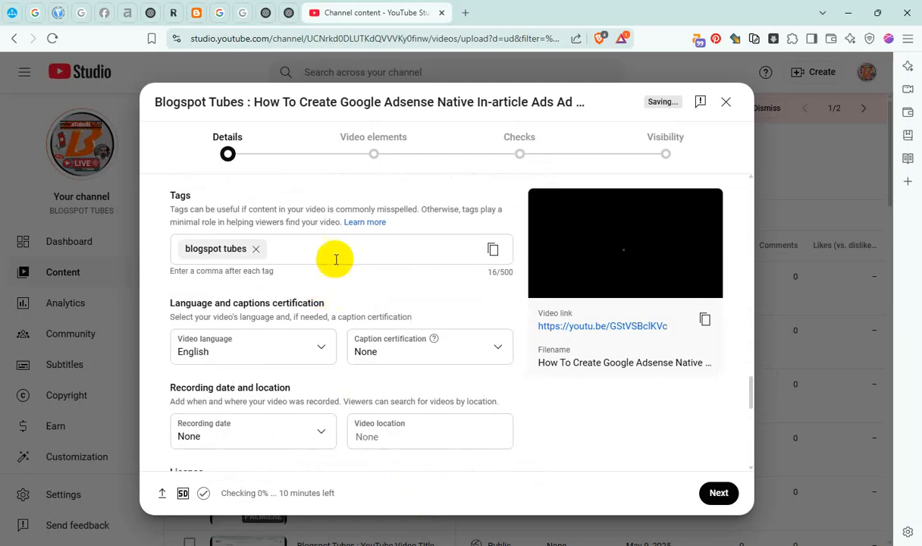
left_click(335, 251)
key("ctrl+v")
Set the recording date to May 9, 2025 and the video location to Mumbai, Maharashtra
scroll(342, 339, "down", 2)
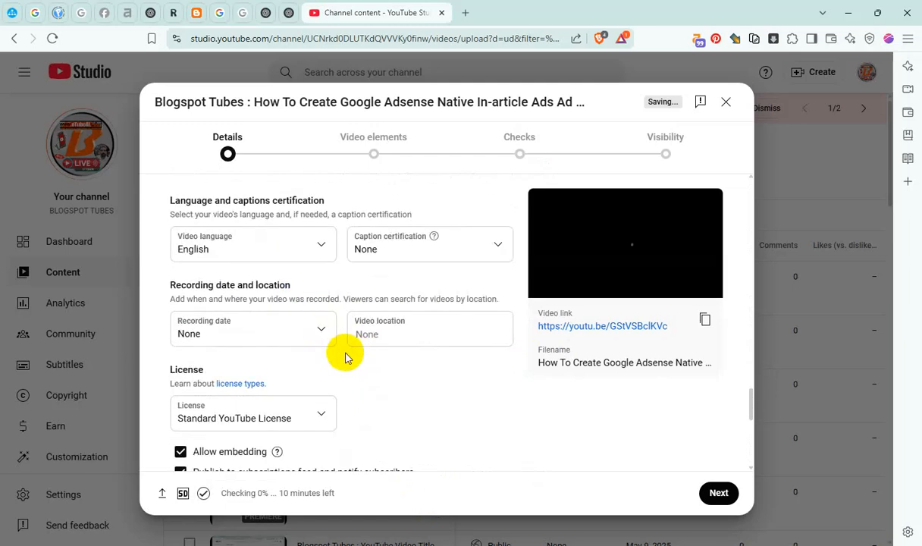
left_click(286, 327)
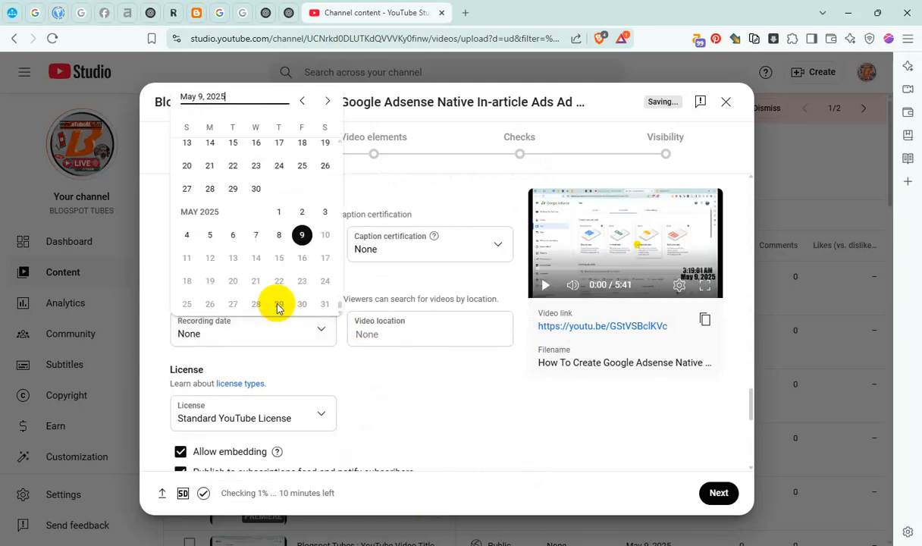
left_click(302, 237)
left_click(382, 336)
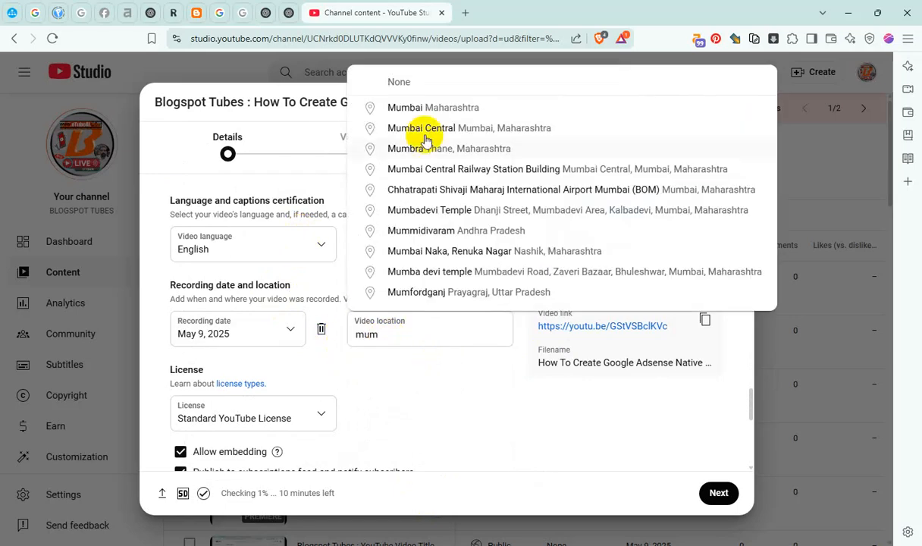
left_click(433, 107)
Set Shorts remixing to "Don't allow remixing" and proceed to the video elements stage
scroll(386, 415, "down", 3)
left_click(229, 327)
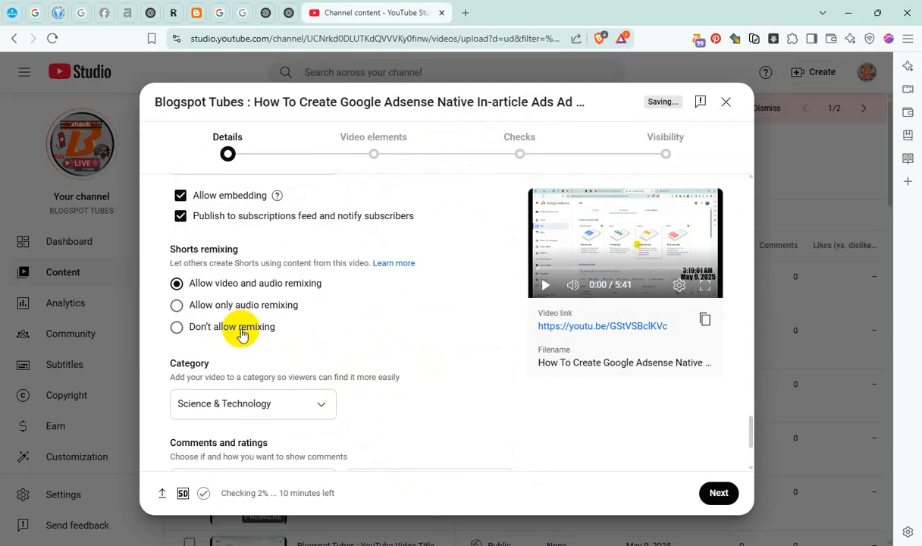
left_click(719, 494)
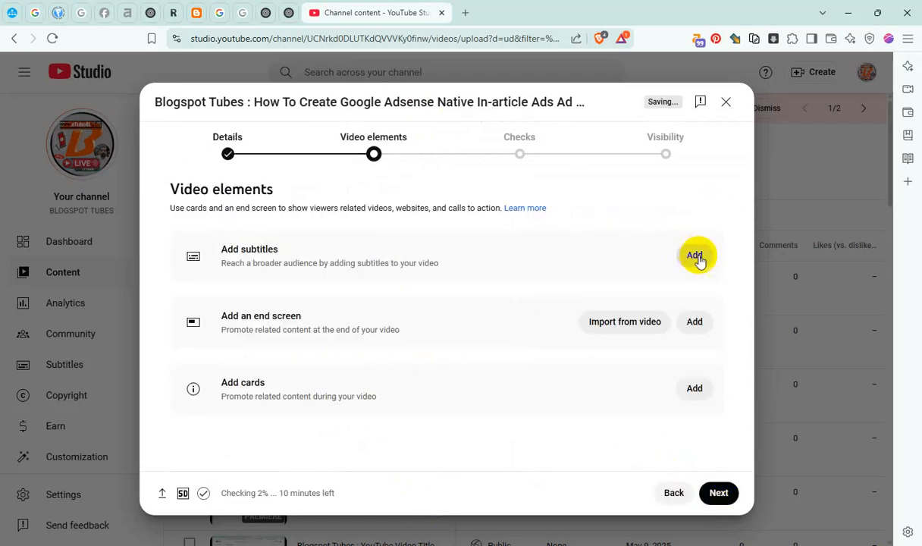
Add manually entered English subtitles to the video from the copied text and publish them
left_click(676, 262)
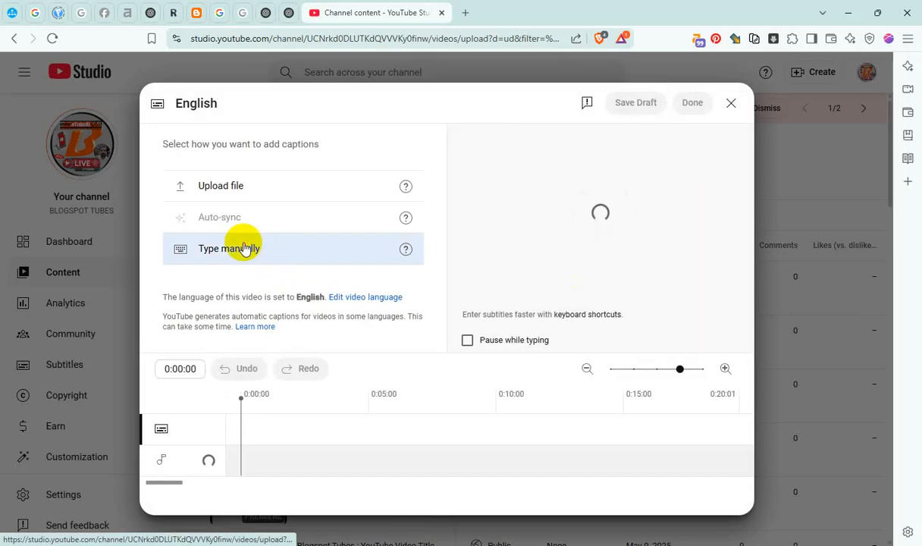
left_click(243, 246)
key("ctrl+v")
left_click(692, 103)
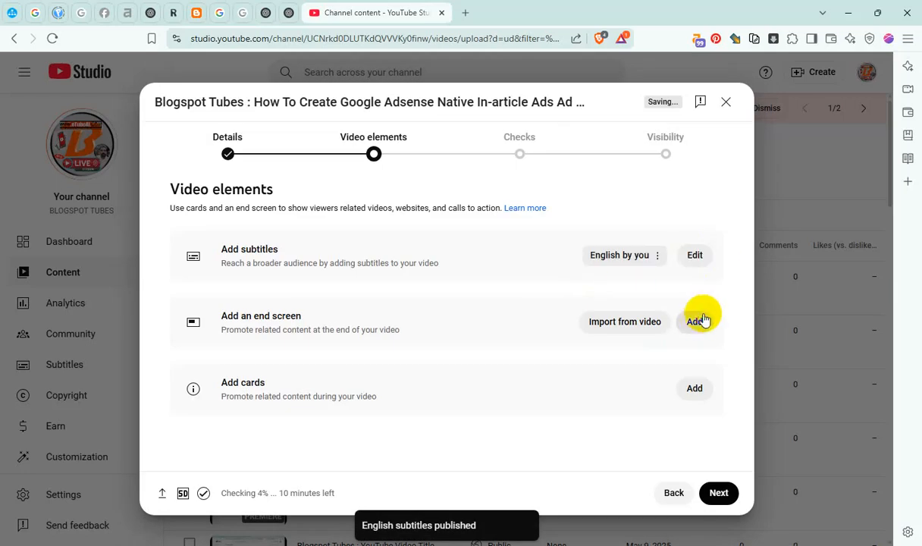
Add a two-video end screen with both video elements starting at 5:35:06 and save it
left_click(696, 321)
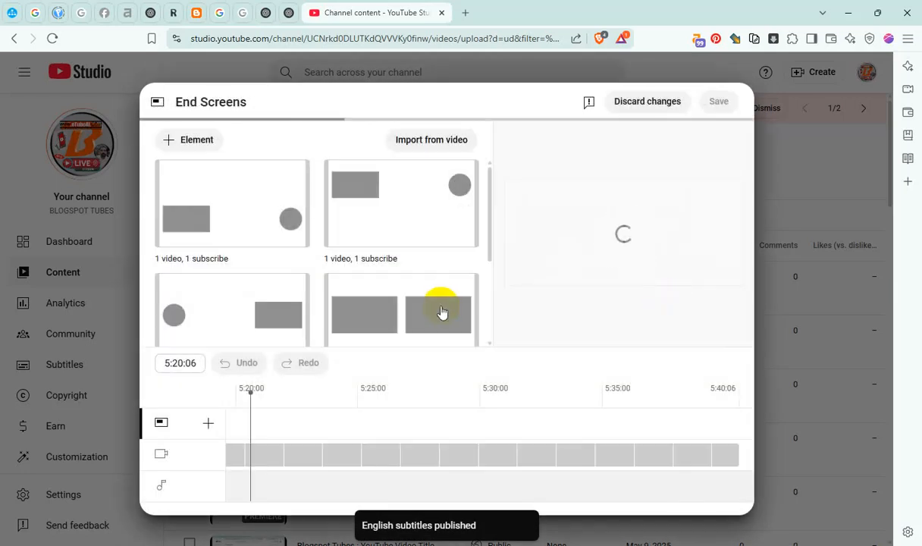
left_click(428, 313)
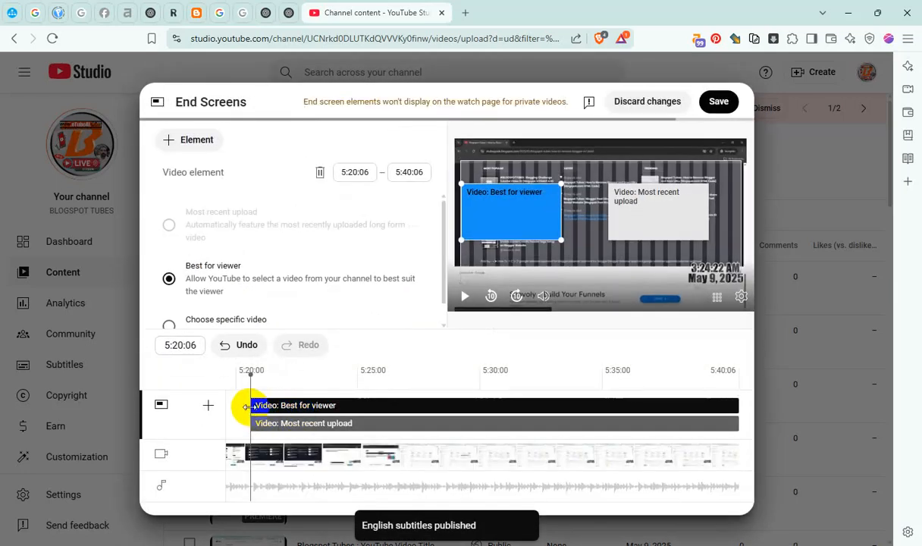
left_click_drag(250, 405, 789, 414)
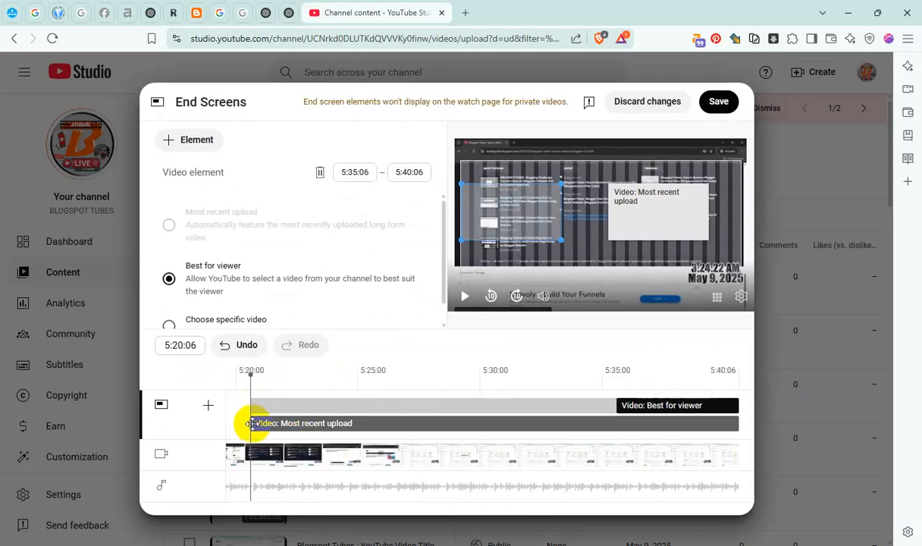
left_click_drag(249, 424, 793, 430)
left_click(719, 101)
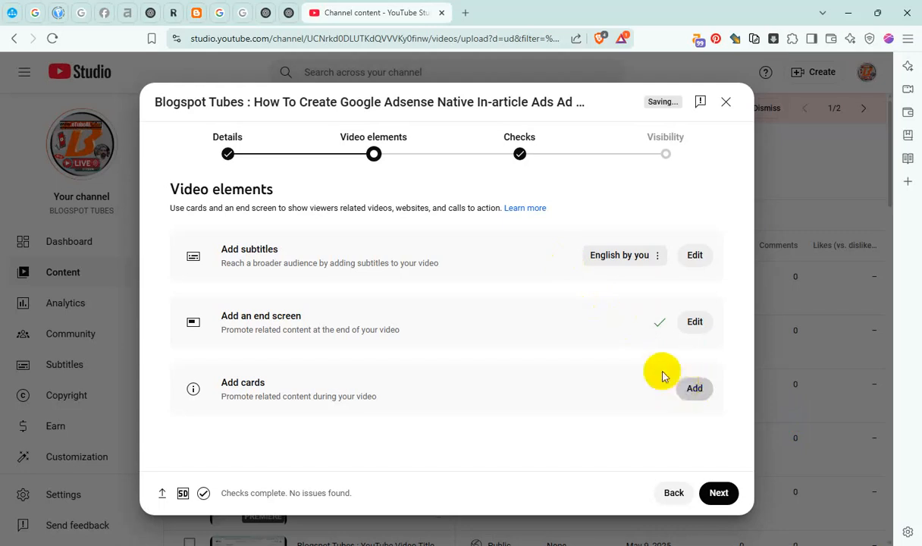
Add playlist cards for "Master Blogger & Video SEO!" at 0:51:07 and "YouTube Channel Content" at 2:07:09
left_click(675, 386)
left_click_drag(261, 412, 319, 409)
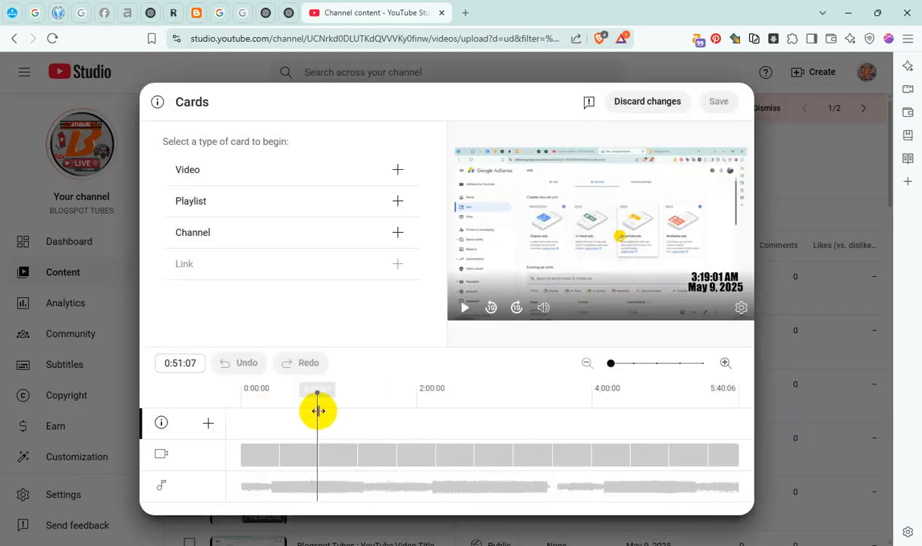
left_click(399, 201)
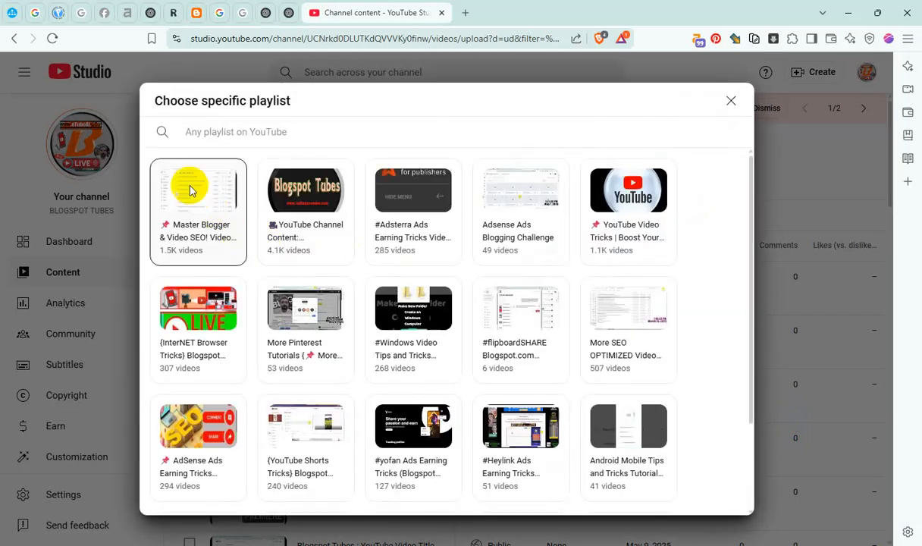
left_click(189, 186)
left_click(427, 393)
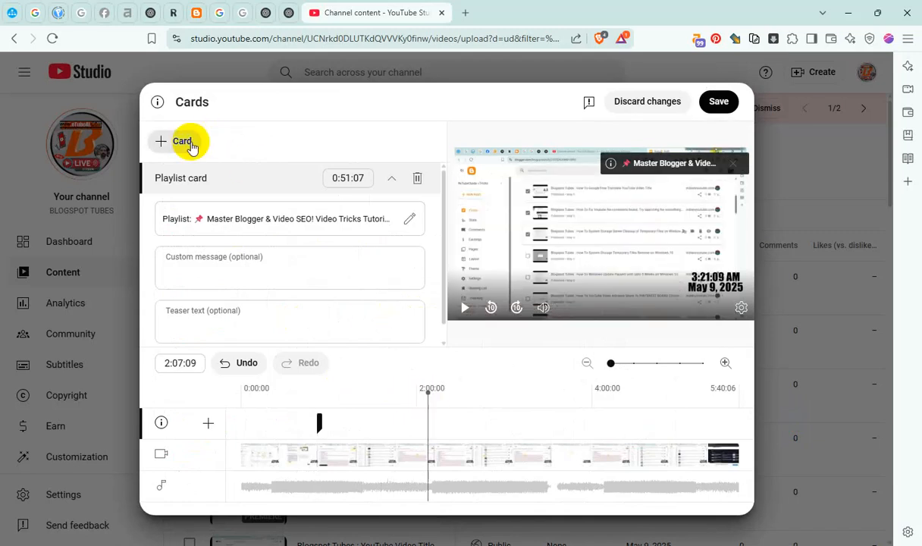
left_click(182, 142)
left_click(182, 162)
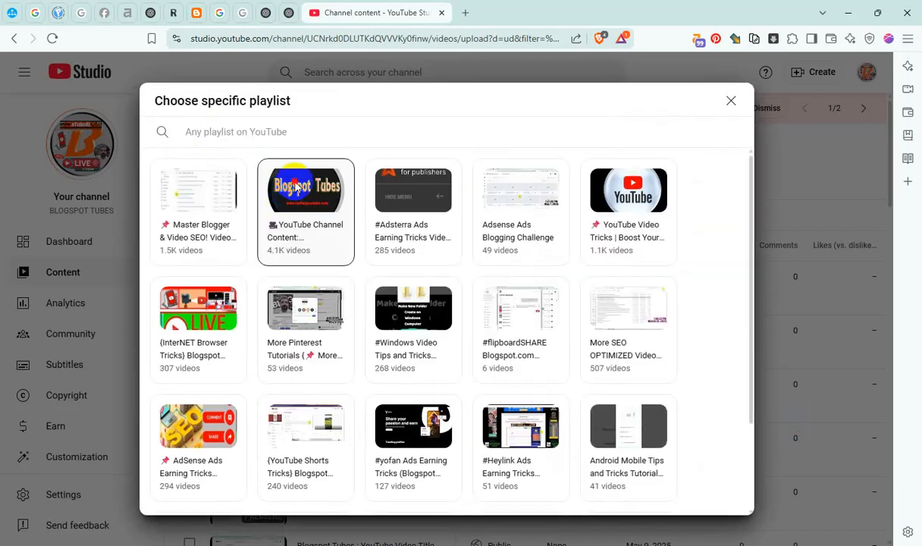
left_click(284, 199)
Add playlist cards for "#Adsterra Ads Earning Tricks Video" at 3:20:07 and "Adsense Ads Blogging Challenge" at 4:37:00, and save the cards
left_click(531, 406)
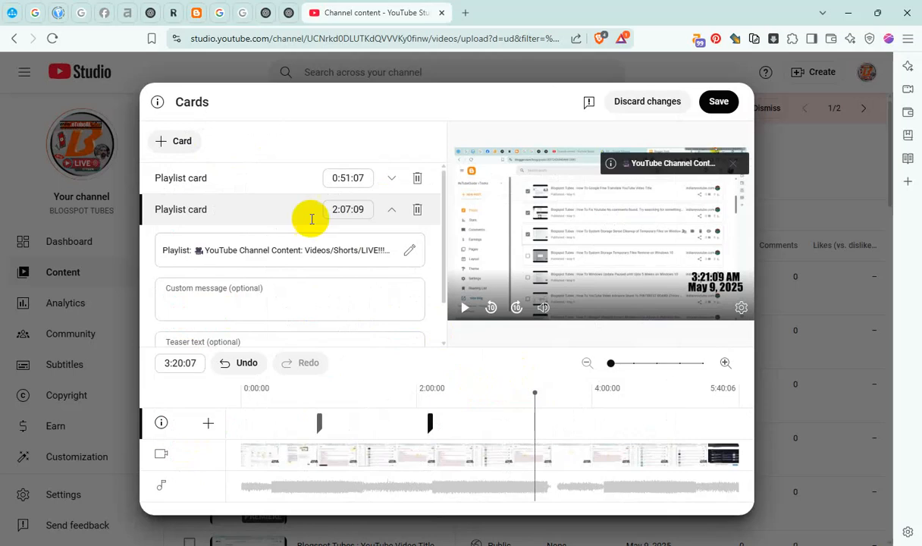
left_click(173, 141)
left_click(179, 160)
left_click(377, 212)
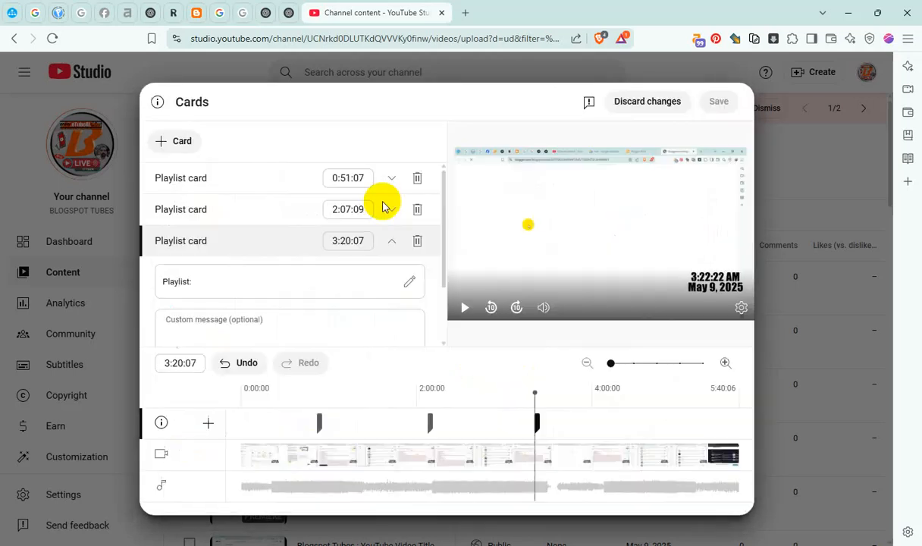
left_click(645, 410)
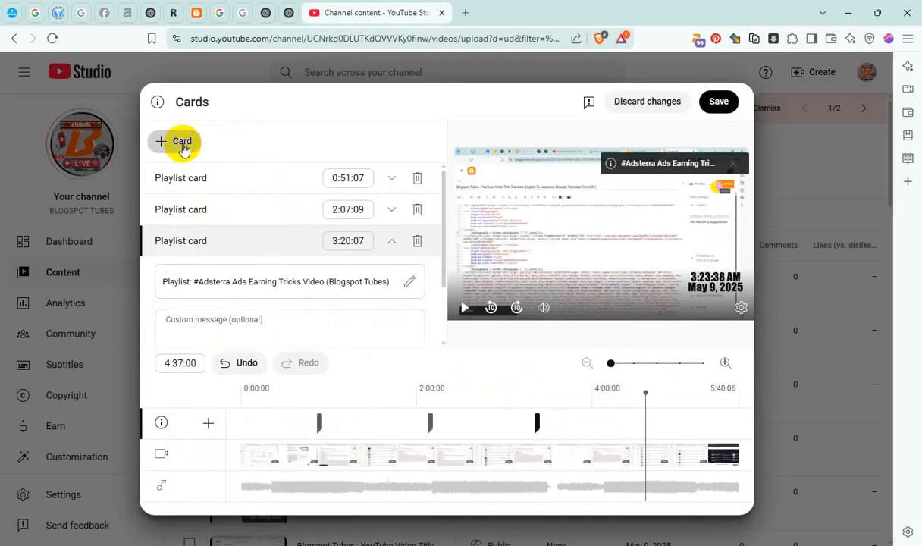
left_click(174, 142)
left_click(179, 159)
left_click(494, 232)
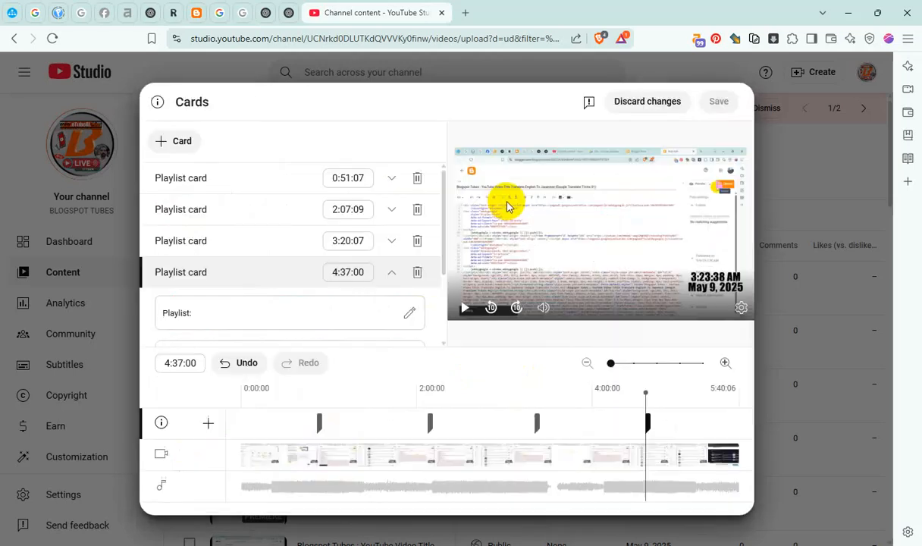
left_click(722, 103)
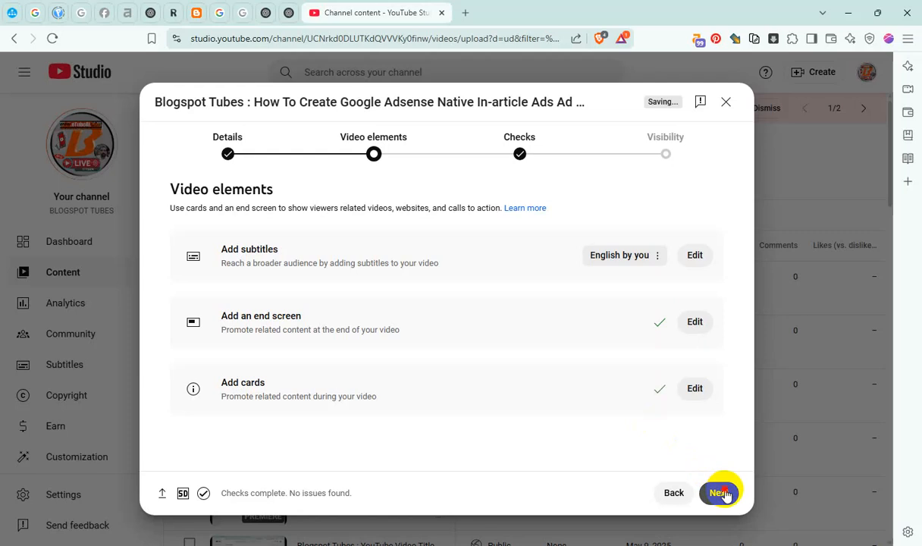
Proceed to the visibility stage and schedule the video as public for May 10, 2025 at 1:30 AM
left_click(722, 493)
left_click(722, 493)
scroll(393, 414, "down", 3)
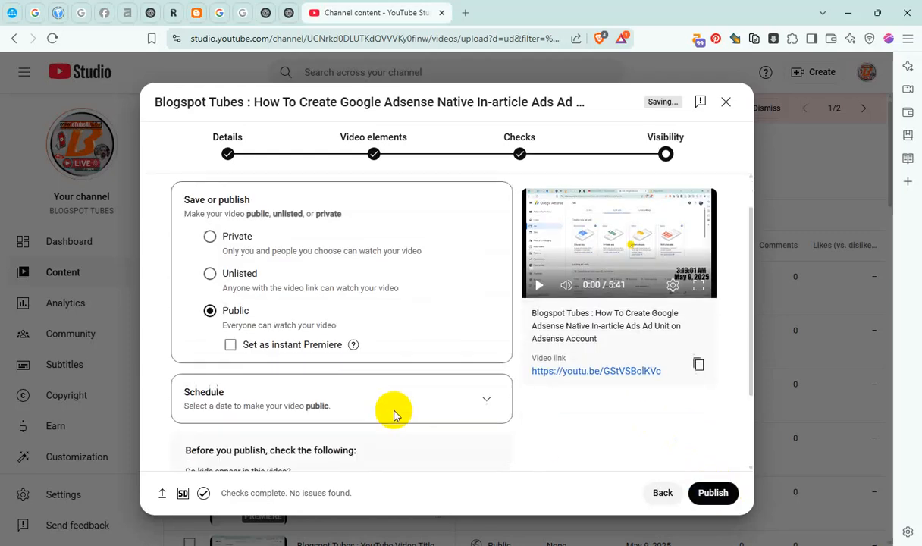
left_click(464, 290)
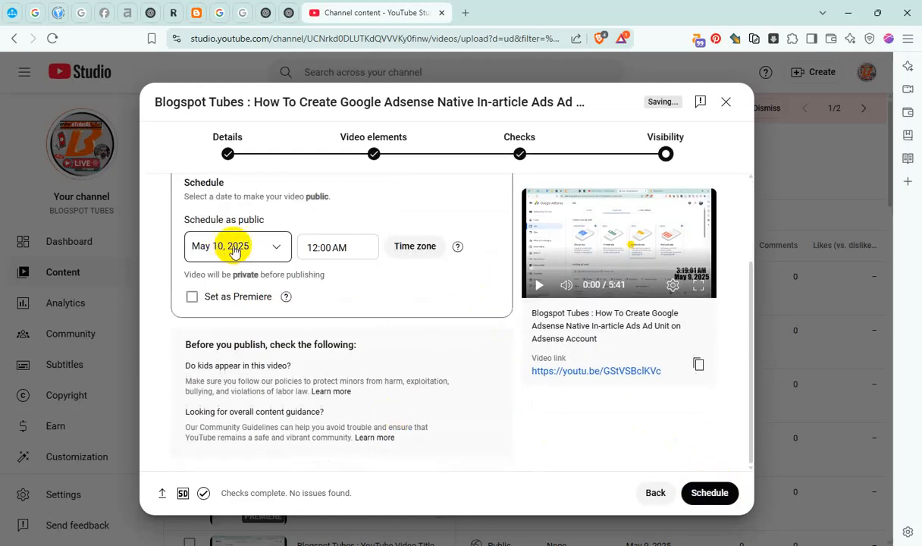
left_click(341, 247)
left_click(350, 401)
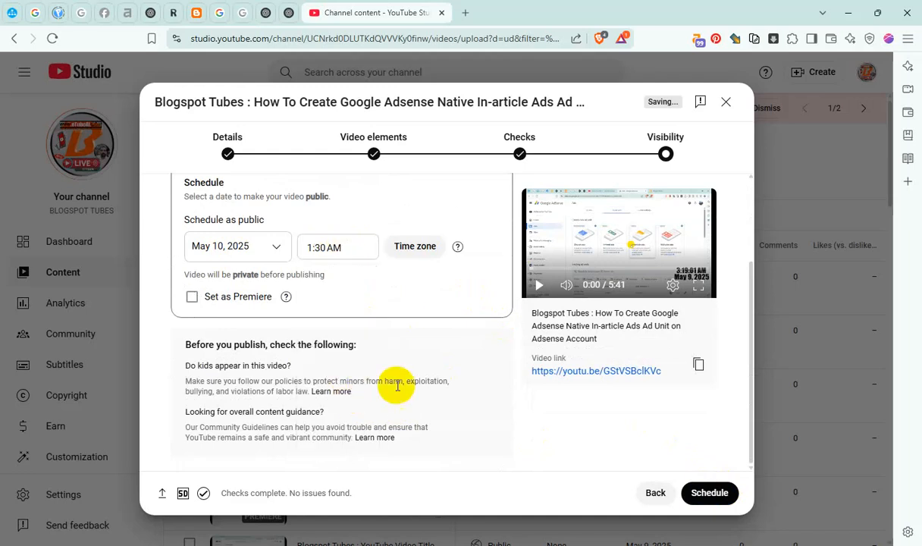
left_click(711, 493)
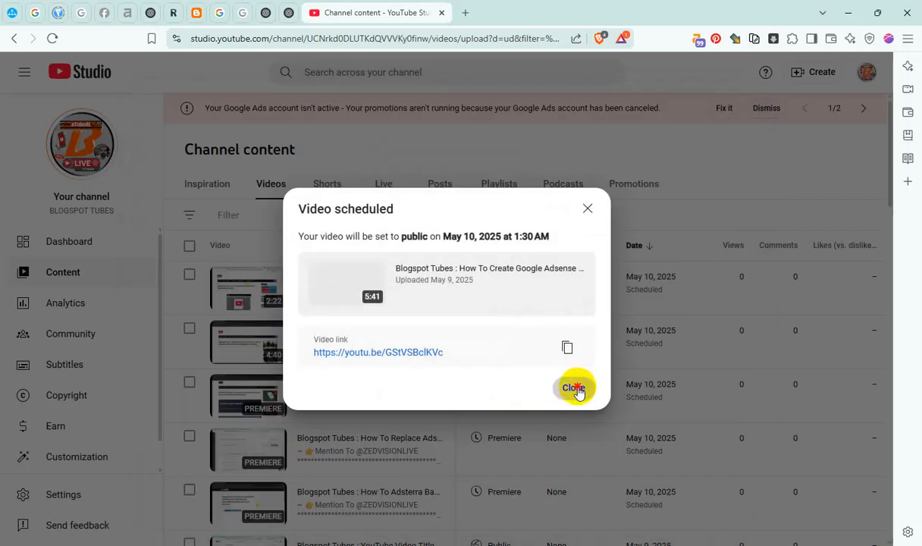
left_click(574, 388)
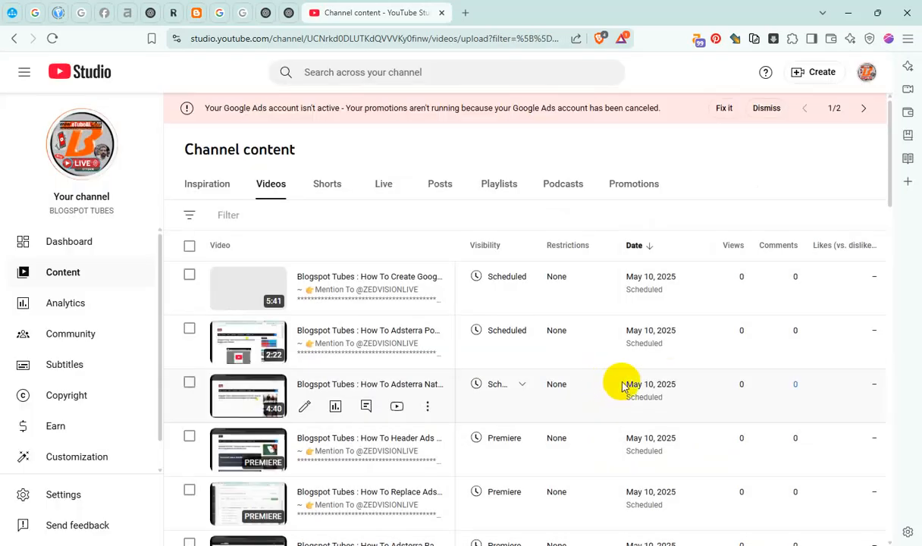
In File Explorer, cut the "How To ChatGPT AI Article Writing For Blogger.com Post {AI Article Writing Tricks 02}" video from the 00 REC_From 050325 folder
left_click(519, 545)
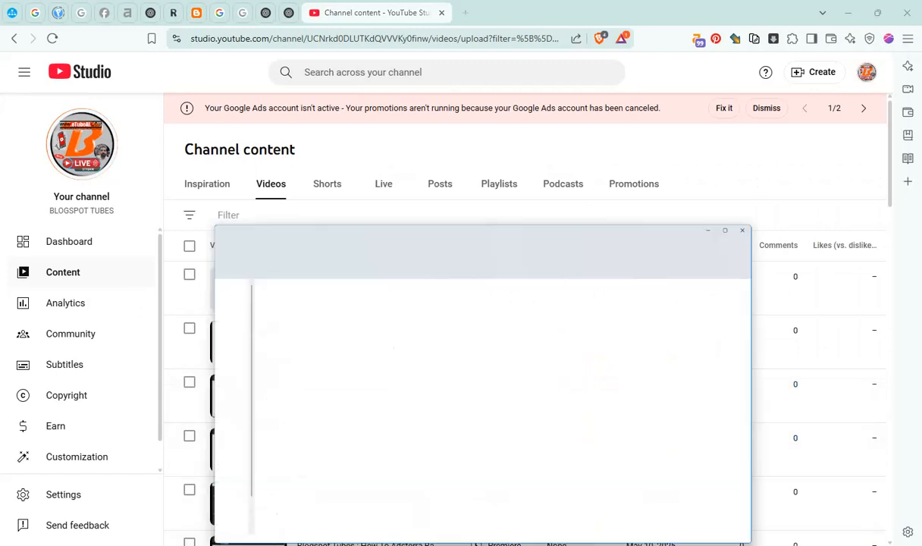
left_click(329, 182)
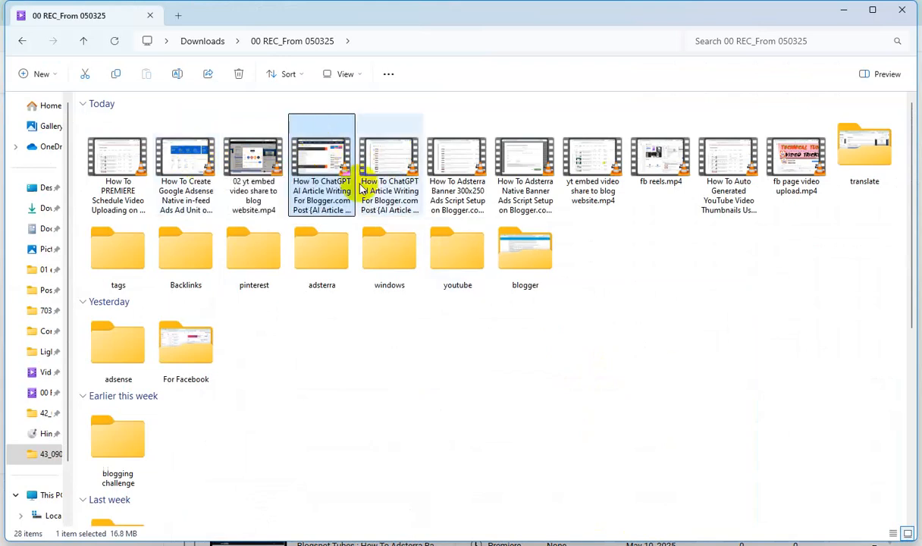
key("ctrl+x")
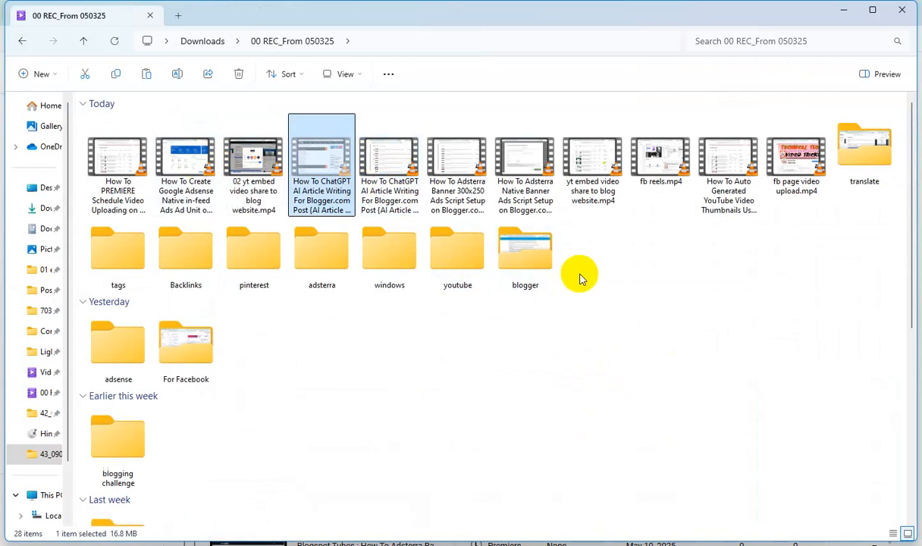
left_click(843, 11)
Start a new video upload in YouTube Studio, then create and open a new folder inside 43_090525 in the file chooser
left_click(813, 71)
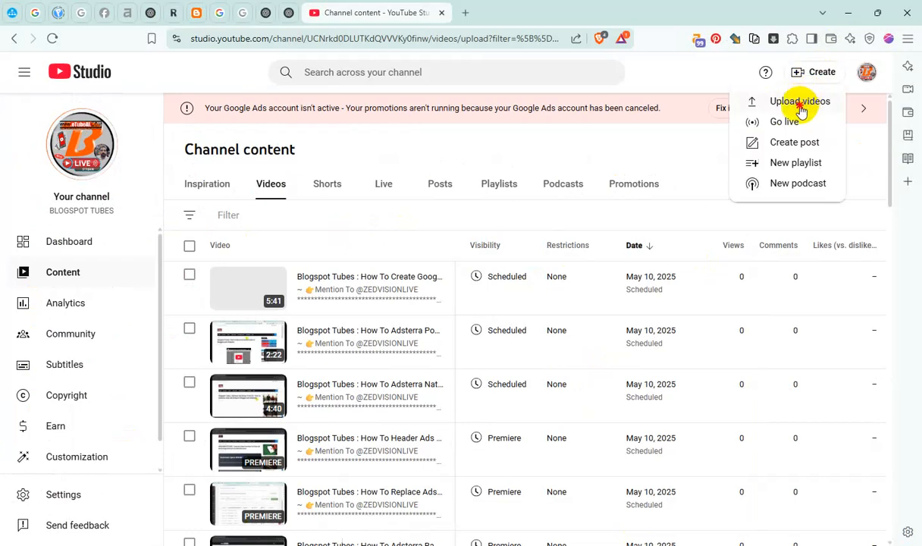
left_click(796, 101)
left_click(450, 259)
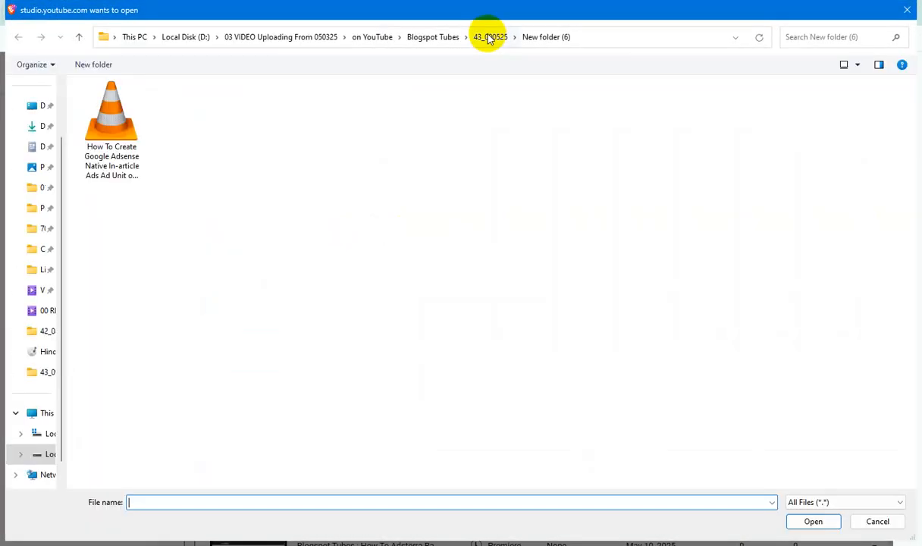
left_click(490, 37)
left_click(93, 64)
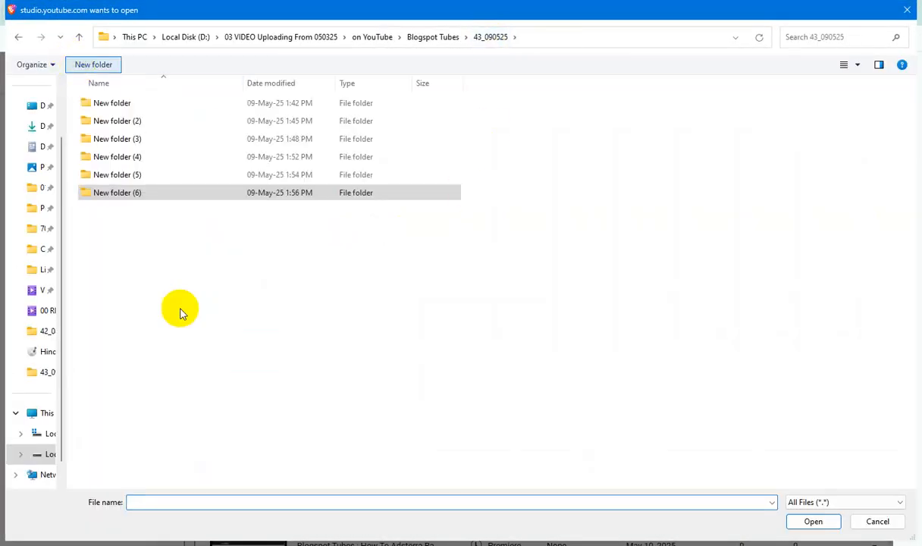
double_click(121, 209)
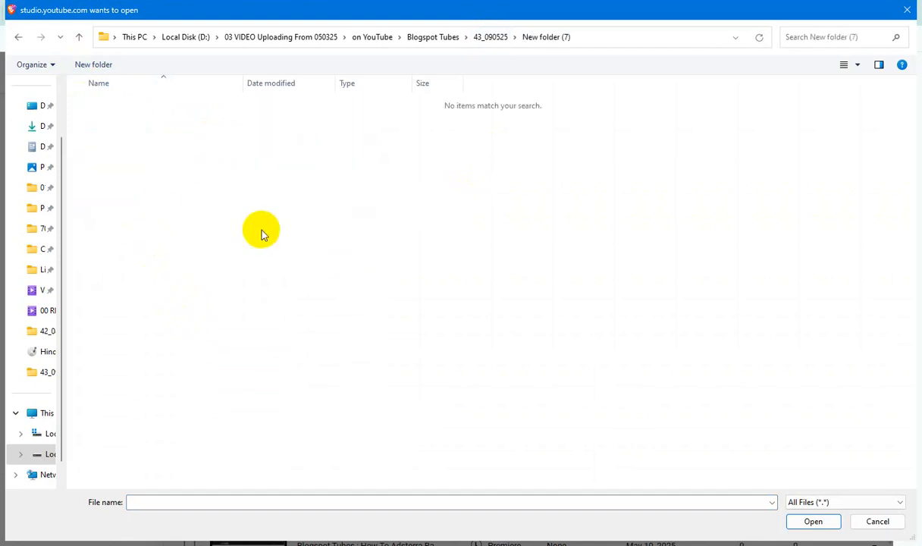
Paste the cut video into the new folder and copy its file name without the extension
key("ctrl+v")
key("F2")
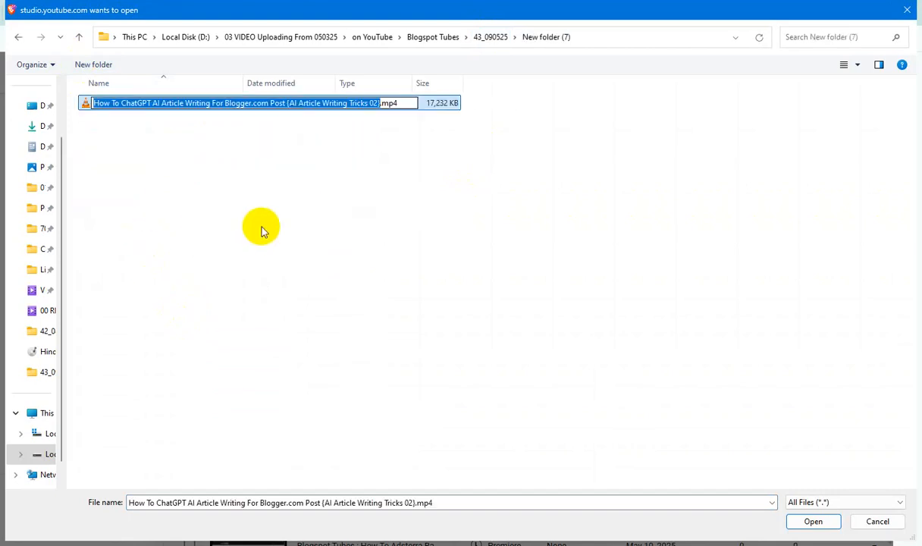
left_click(185, 234)
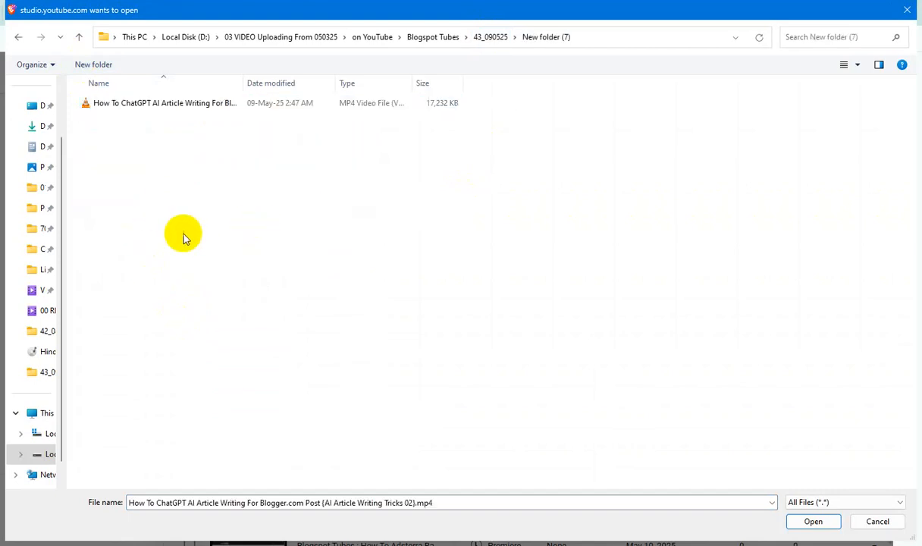
Open the ChatGPT video file's detail properties and paste the copied name as its title and subtitle
right_click(159, 102)
left_click(262, 404)
left_click(246, 129)
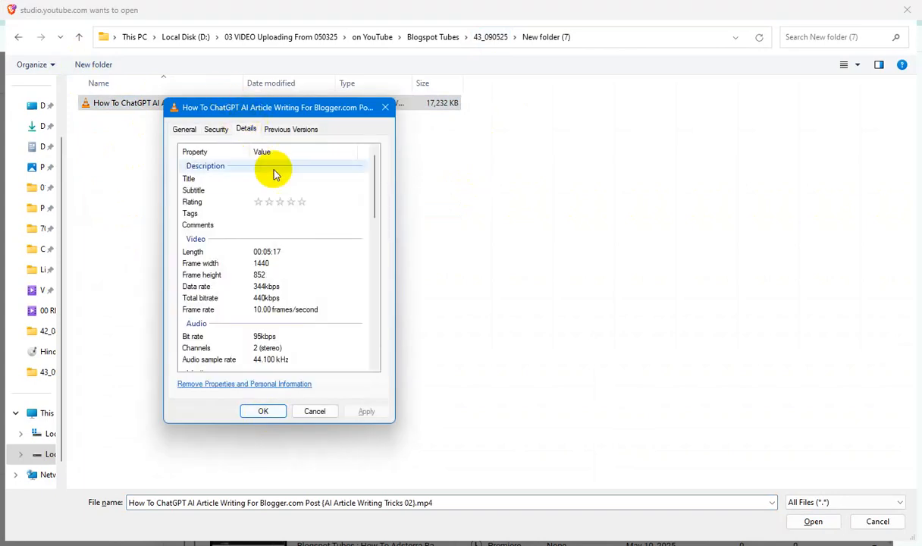
left_click(282, 178)
key("ctrl+v")
left_click(288, 190)
key("ctrl+v")
Give the video file a five-star rating, paste the copied name as its tags and comments, and apply the properties
left_click(301, 202)
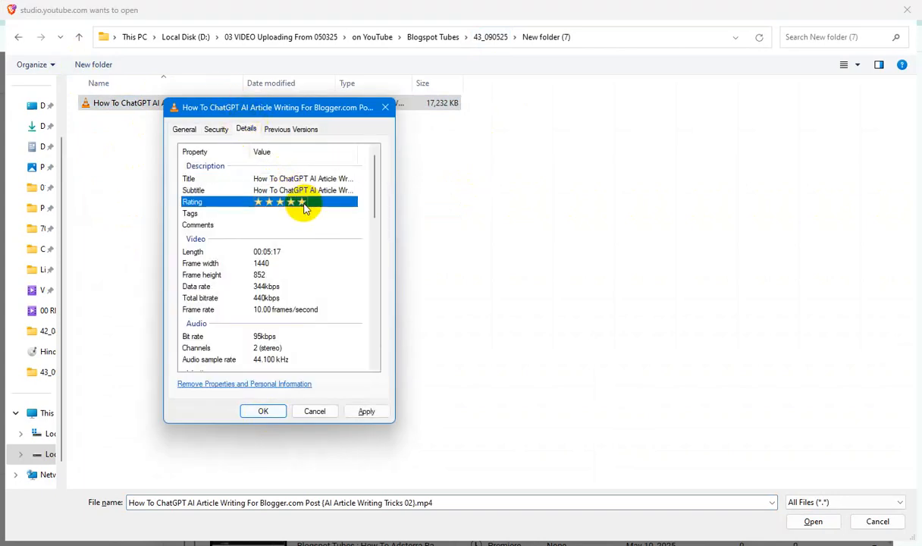
left_click(329, 213)
key("ctrl+v")
left_click(270, 225)
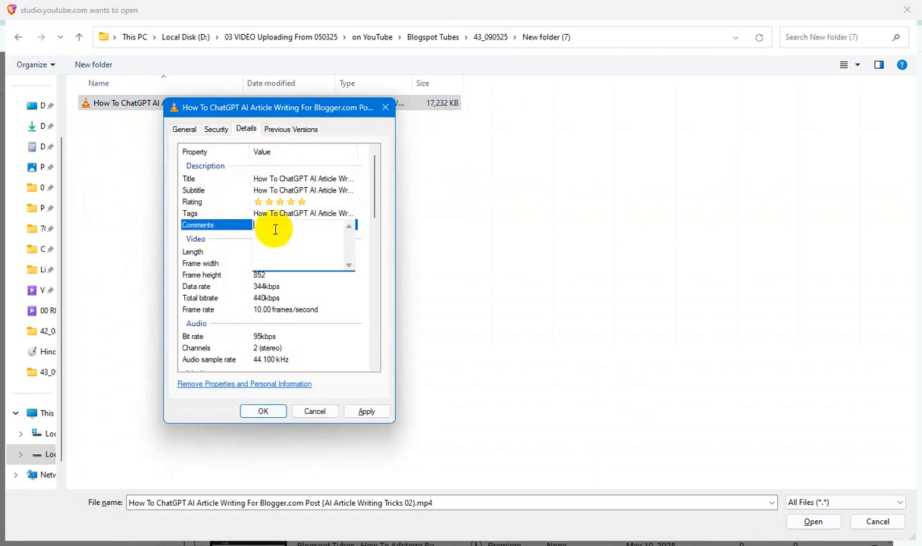
key("ctrl+v")
left_click(366, 411)
left_click(263, 411)
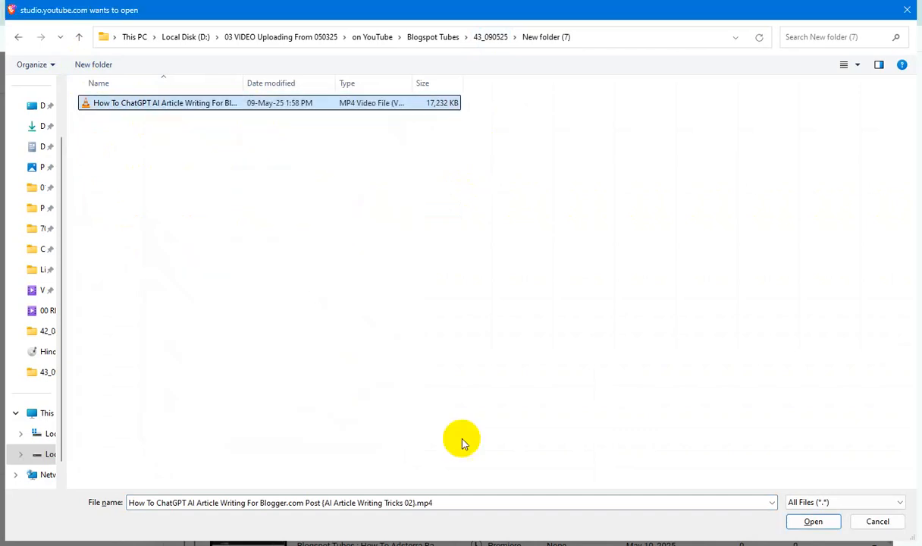
Upload the ChatGPT article writing video and paste its copied name into the title after "Blogspot Tubes :"
left_click(813, 521)
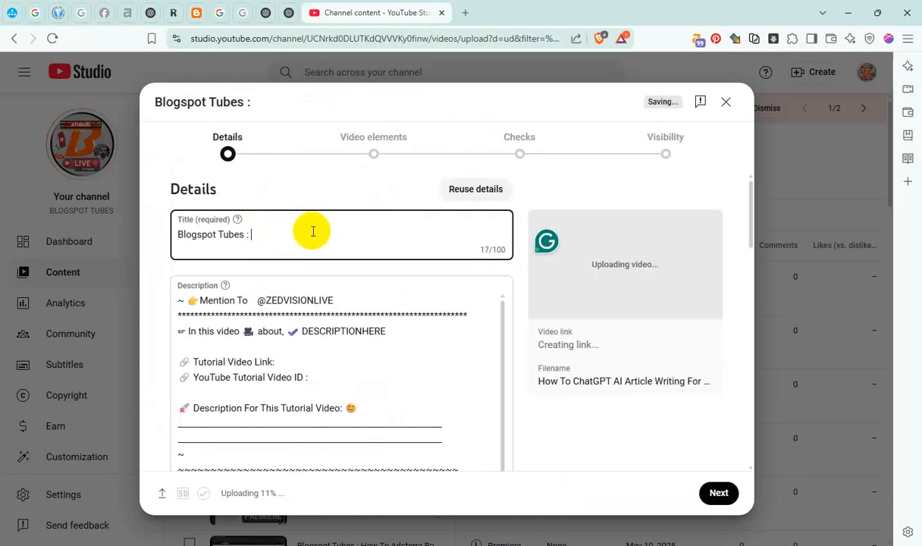
key("ctrl+v")
Copy the full video title and paste it over the DESCRIPTIONHERE placeholder in the description
key("ctrl+a")
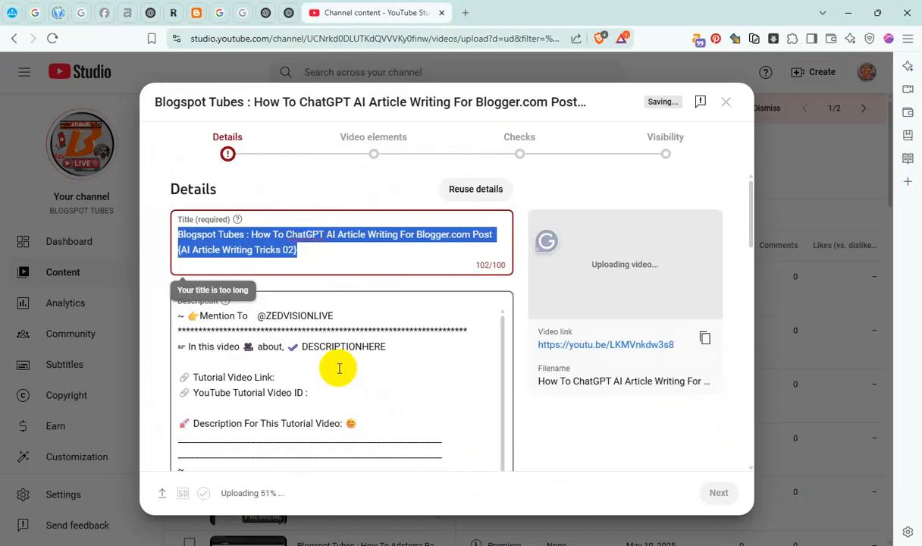
left_click(351, 350)
key("ctrl+v")
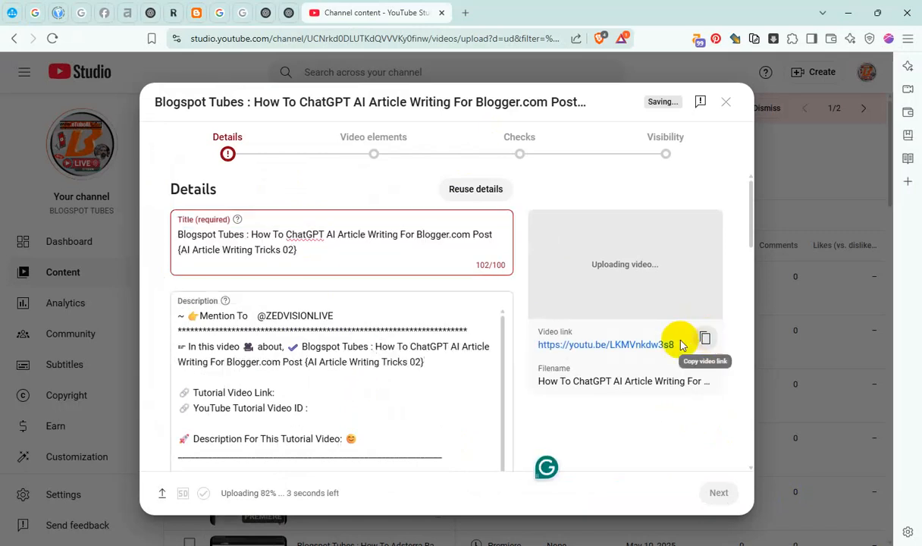
Paste the video's link after "Tutorial Video Link:" in the description and its video ID after "YouTube Tutorial Video ID :"
left_click(705, 339)
left_click(309, 392)
key("ctrl+v")
double_click(374, 393)
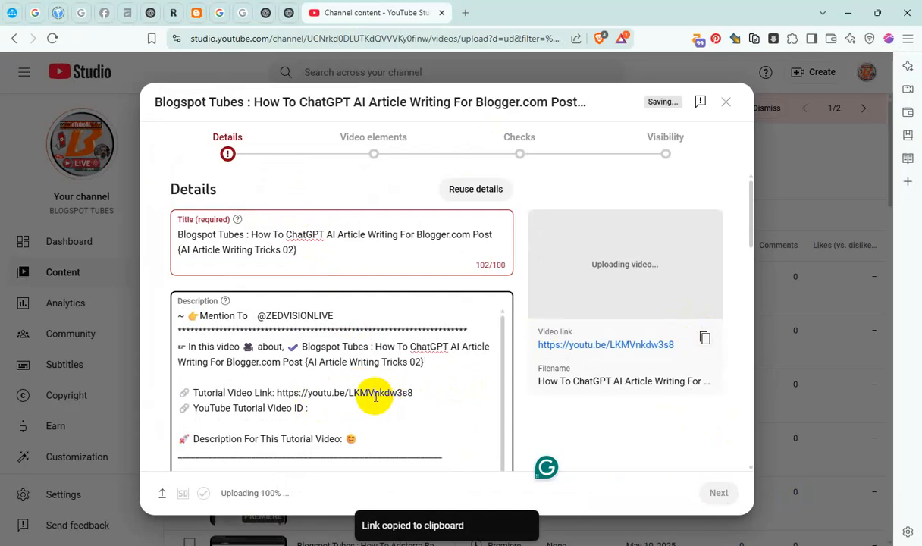
key("ctrl+c")
left_click(329, 407)
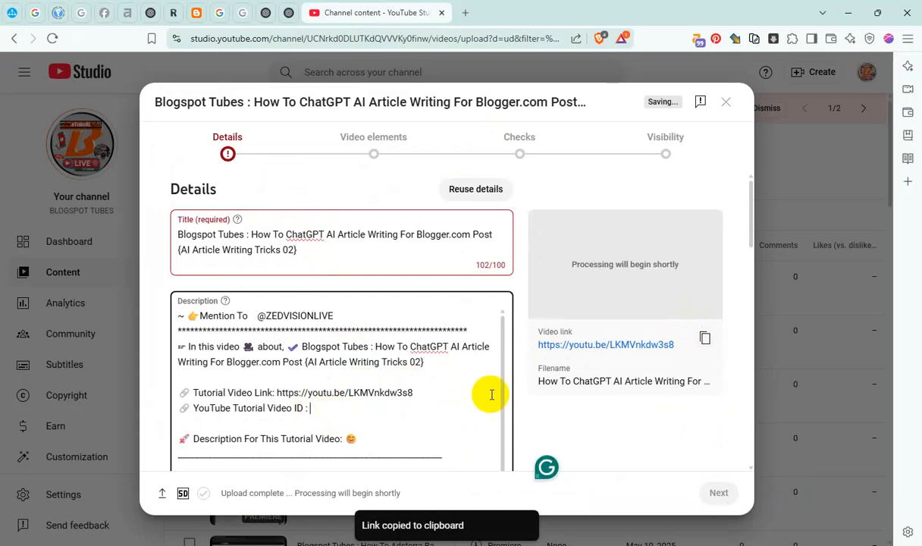
key("ctrl+v")
left_click(262, 316)
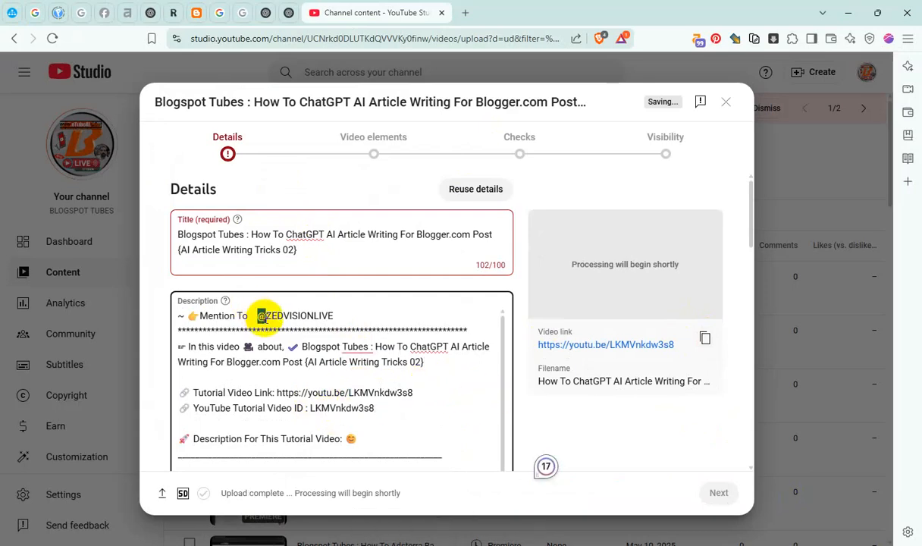
left_click(329, 335)
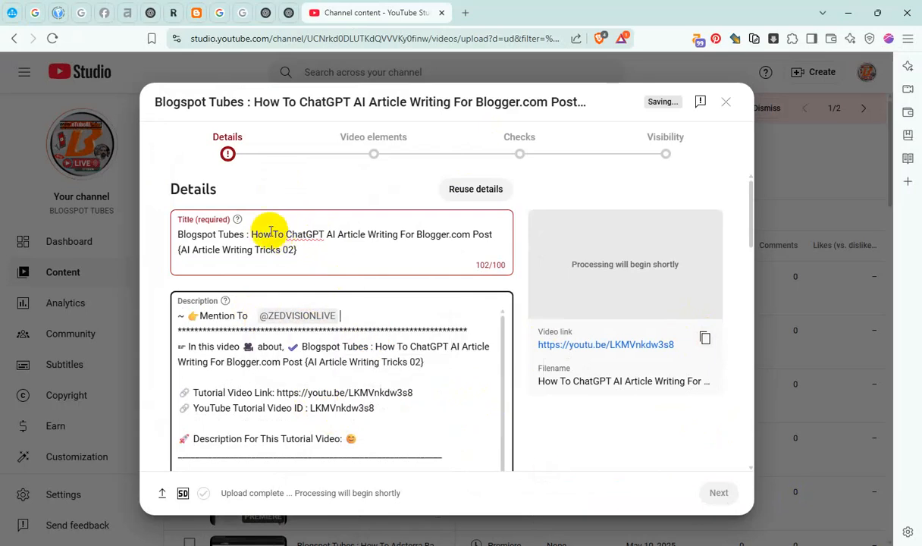
left_click(278, 234)
double_click(278, 234)
key("BackSpace")
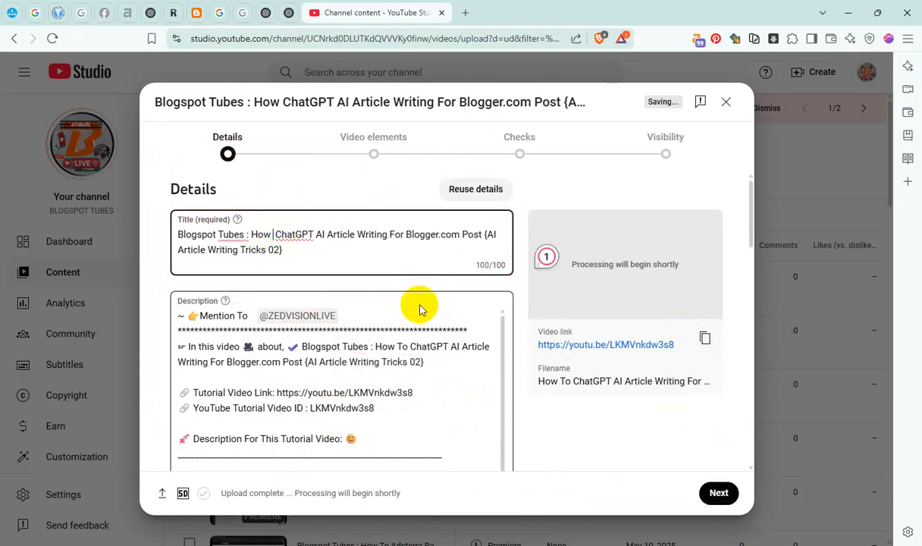
key("BackSpace")
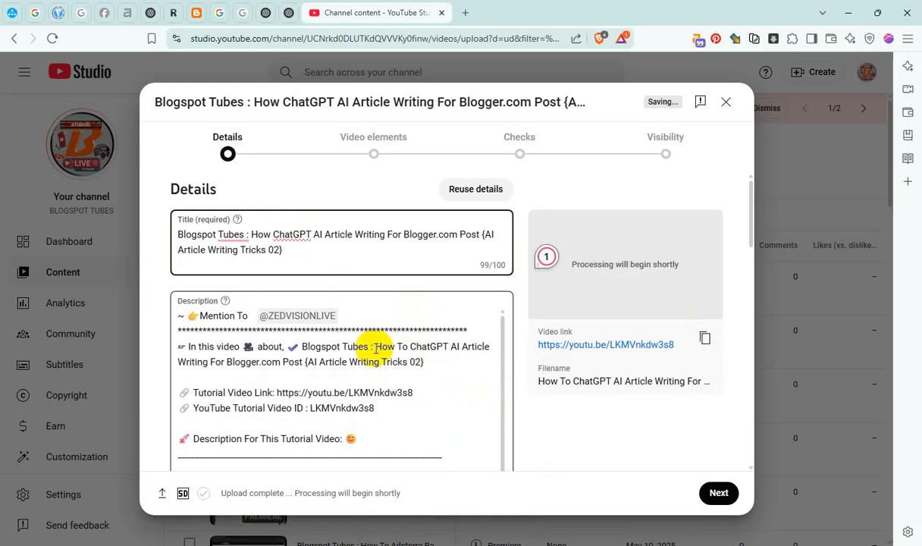
Copy the name without its channel prefix from the description and add the video to the Master Blogger & Video SEO, YouTube Channel Content and InterNET Browser Tricks playlists
left_click_drag(375, 348, 439, 364)
scroll(475, 356, "down", 10)
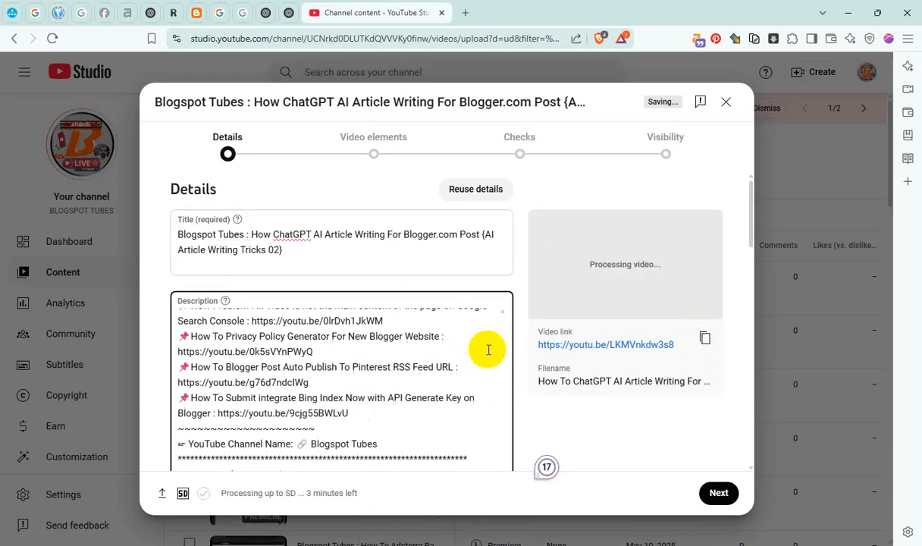
scroll(606, 380, "down", 3)
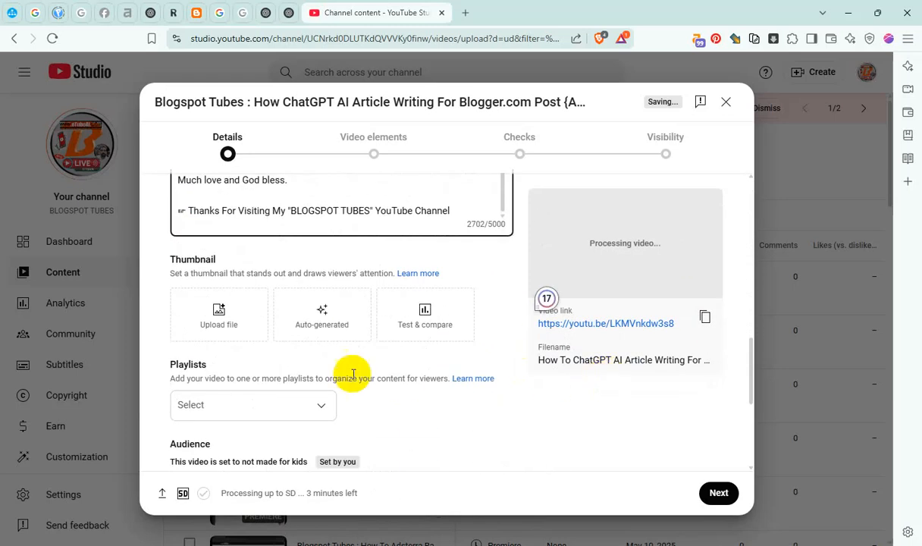
left_click(286, 406)
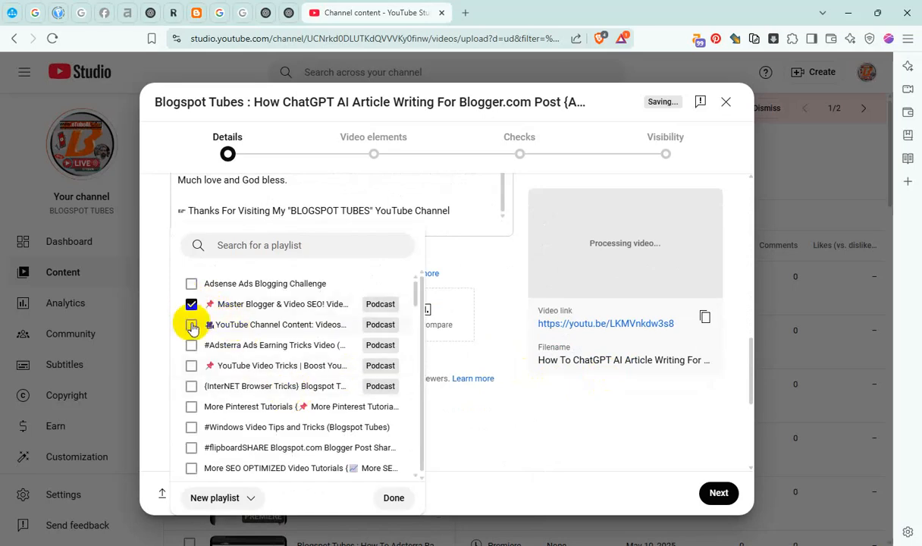
left_click(192, 387)
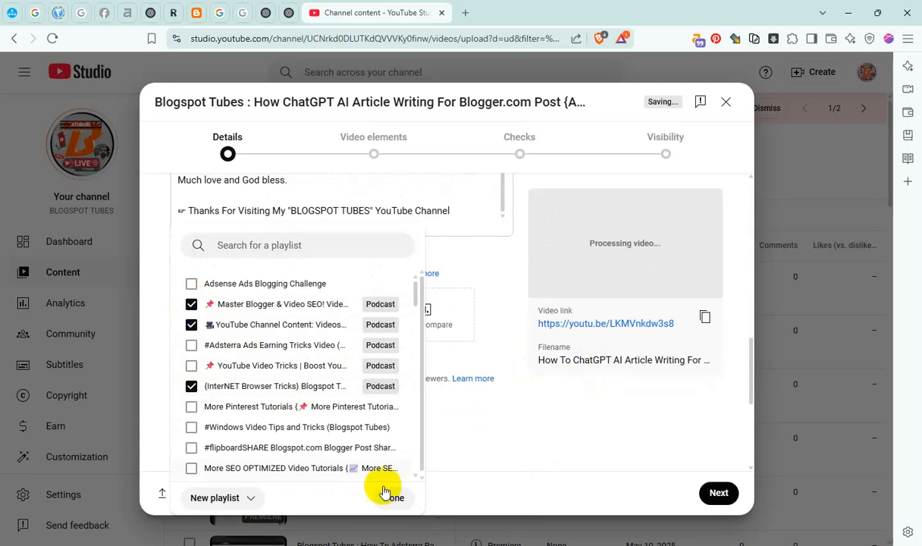
left_click(394, 498)
Expand the additional video settings and paste the copied video name as a tag beside "blogspot tubes"
scroll(371, 405, "down", 4)
left_click(200, 403)
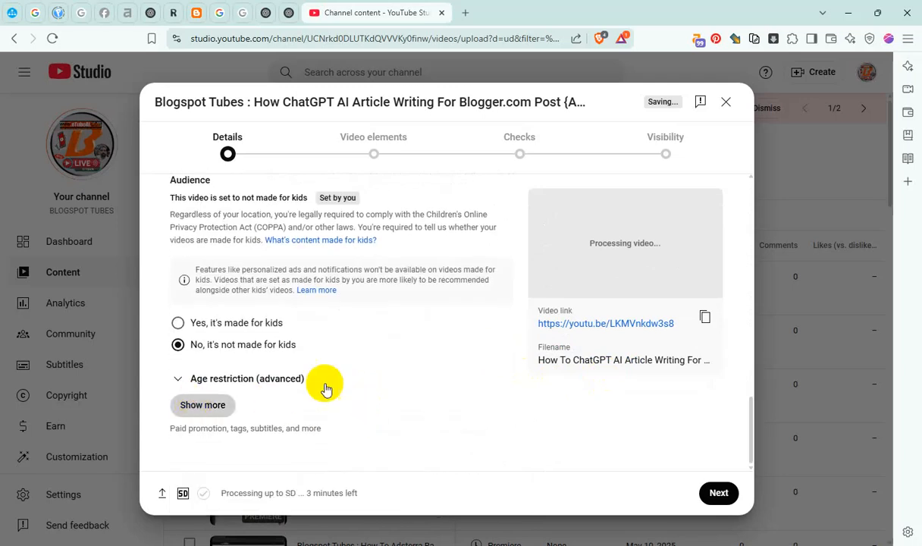
scroll(361, 393, "down", 3)
scroll(361, 392, "down", 3)
scroll(371, 346, "down", 10)
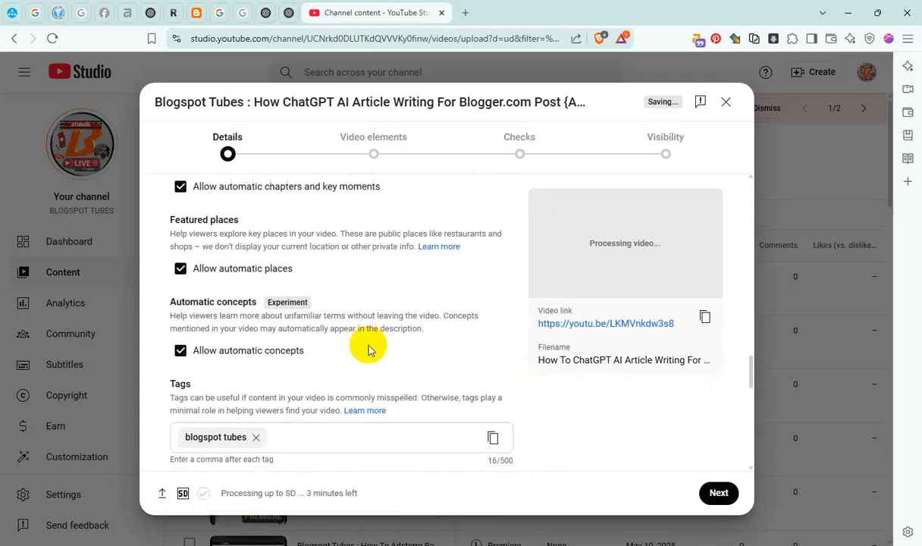
left_click(326, 253)
key("ctrl+v")
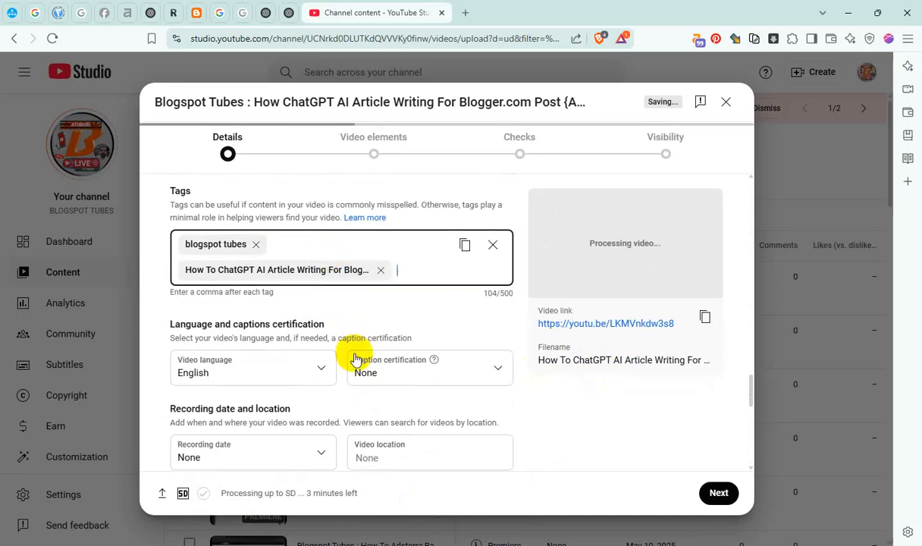
Set the recording date to May 9, 2025 and pick a suggested video location for "mum"
scroll(319, 341, "down", 2)
left_click(278, 330)
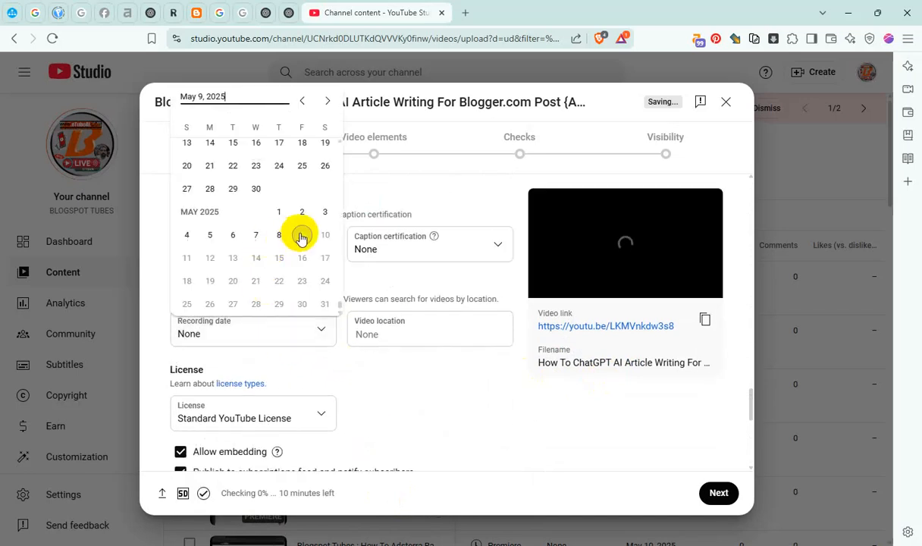
left_click(301, 236)
left_click(372, 334)
type("mu")
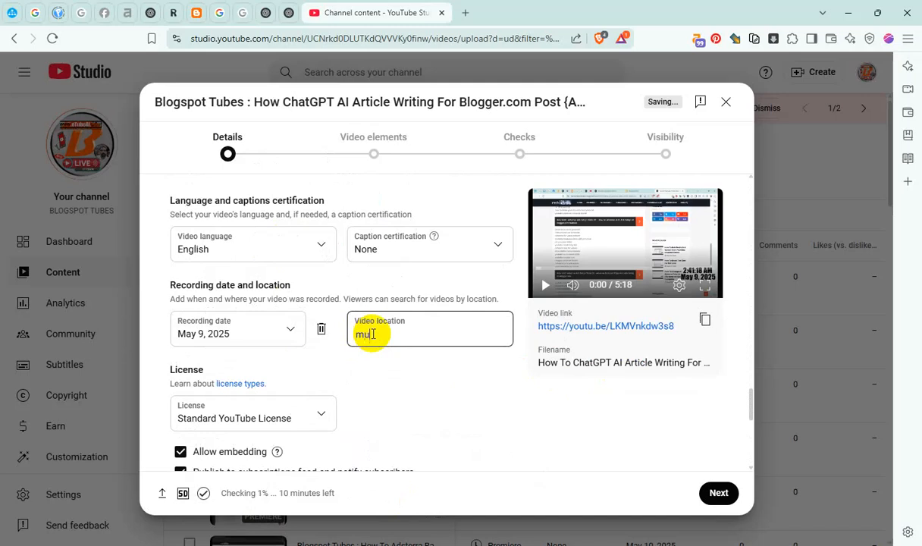
type("m")
left_click(420, 109)
Set Shorts remixing to Don't allow remixing and continue to the video elements
scroll(319, 353, "down", 3)
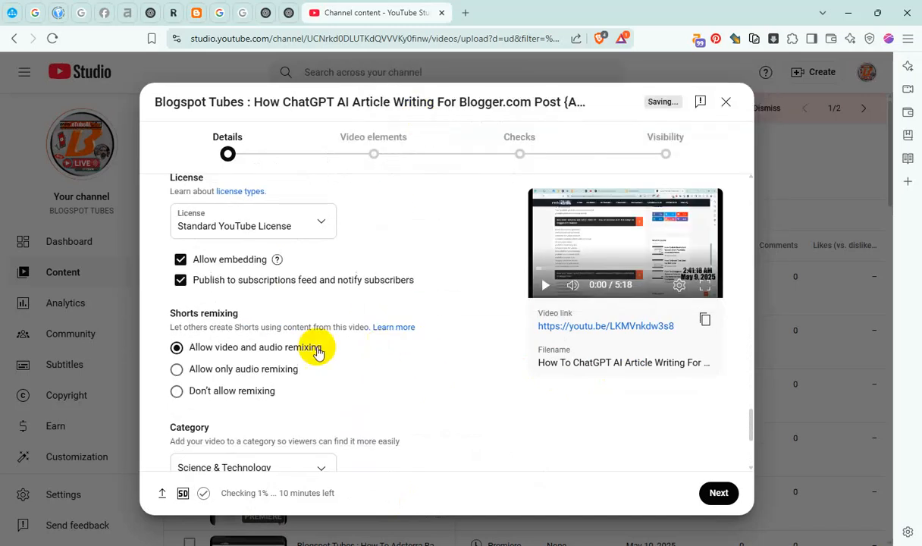
left_click(235, 388)
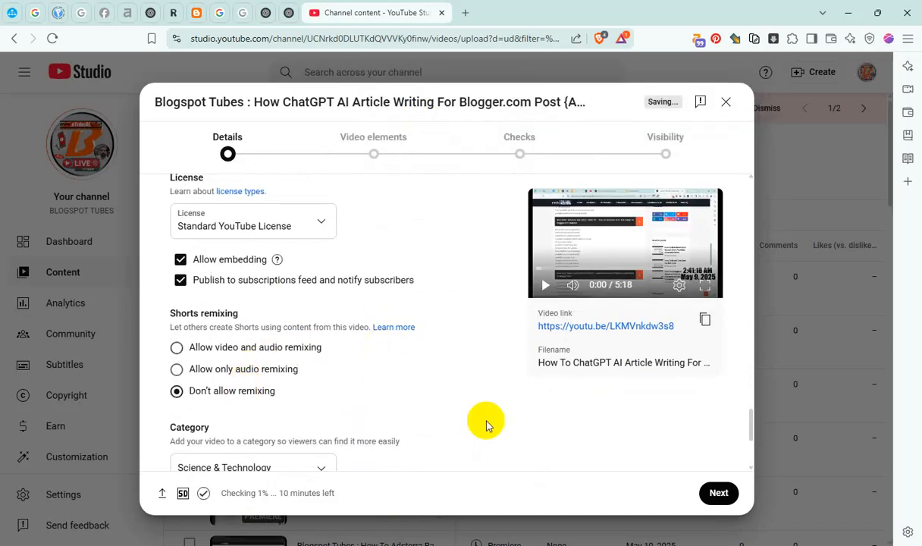
left_click(733, 493)
Add an English subtitle caption containing the copied video name and publish the subtitles
left_click(696, 253)
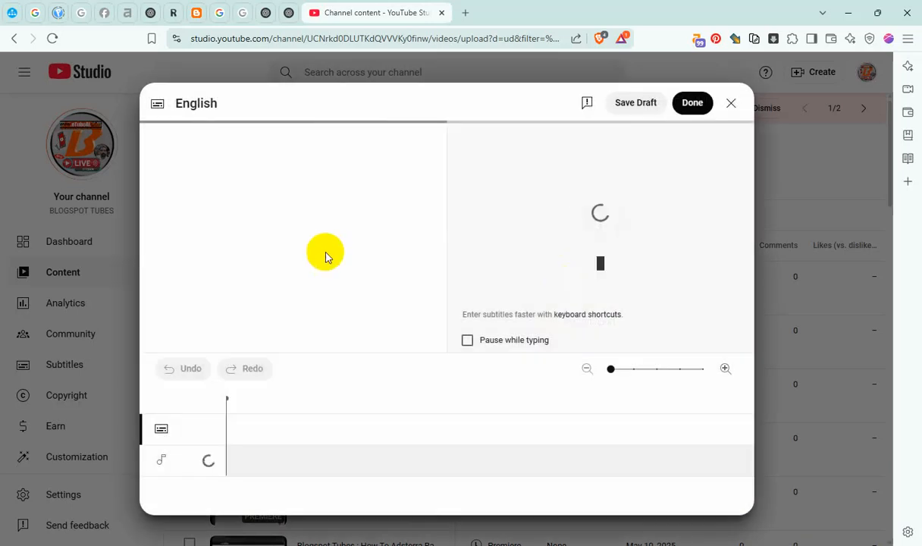
left_click(248, 250)
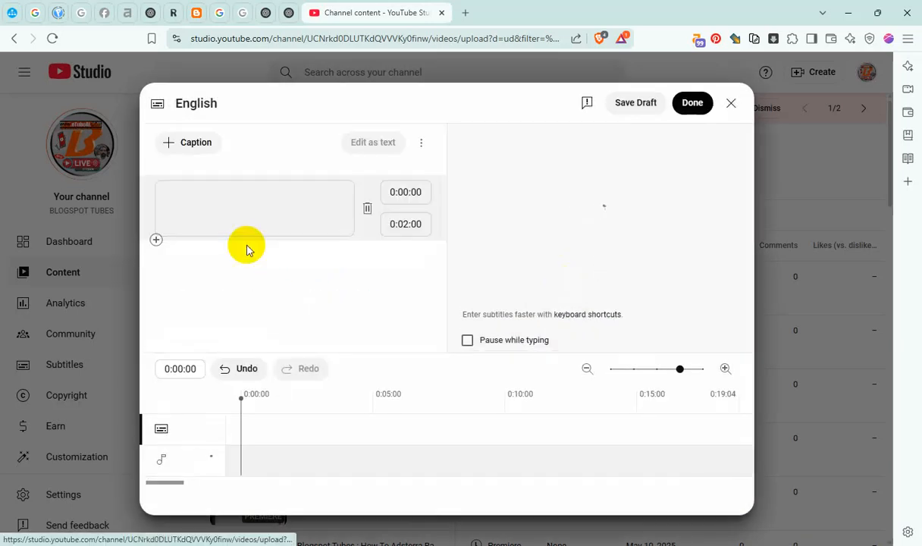
key("ctrl+v")
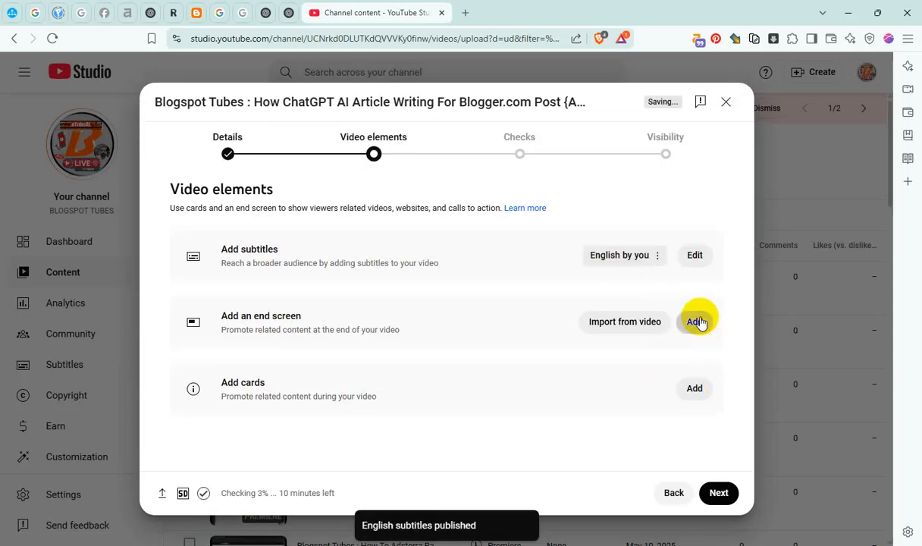
Add an end screen with Best for viewer and Most recent upload videos, start both at 5:12:08, and save it
left_click(696, 322)
left_click(392, 299)
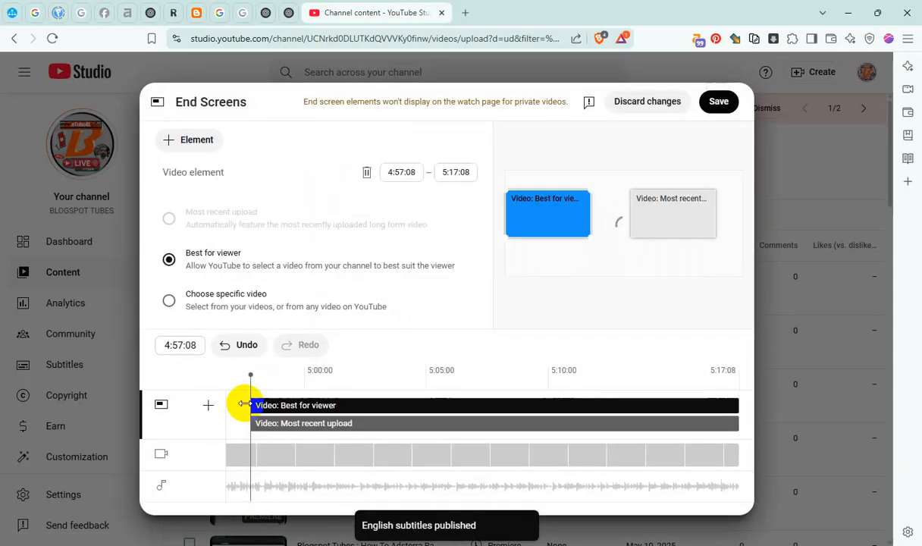
left_click_drag(247, 402, 745, 406)
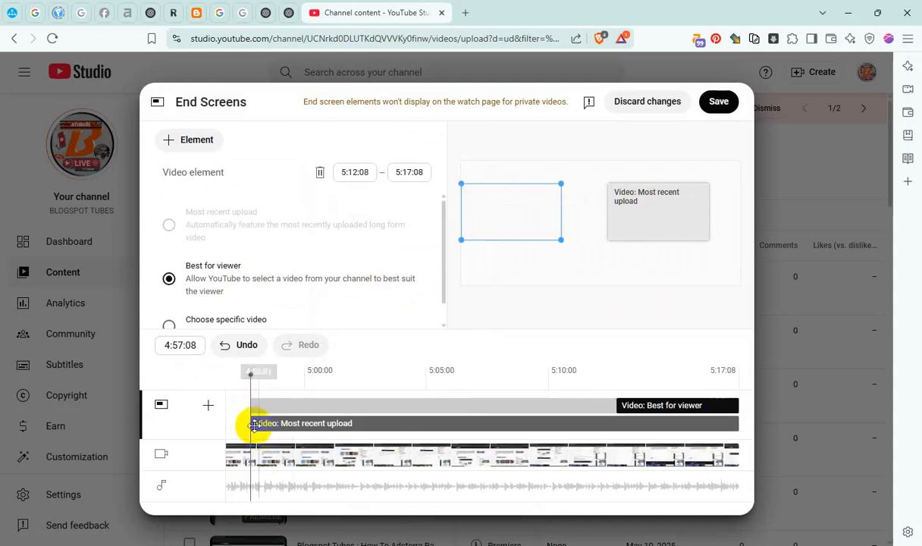
left_click_drag(247, 423, 736, 429)
left_click(718, 100)
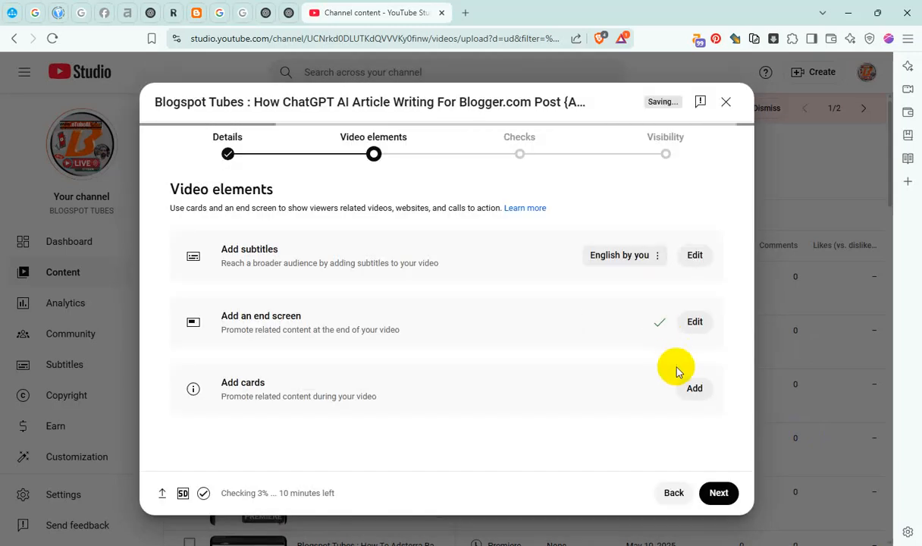
Add a playlist card for Adsense Ads Blogging Challenge at 0:48:06 of the video
left_click(696, 389)
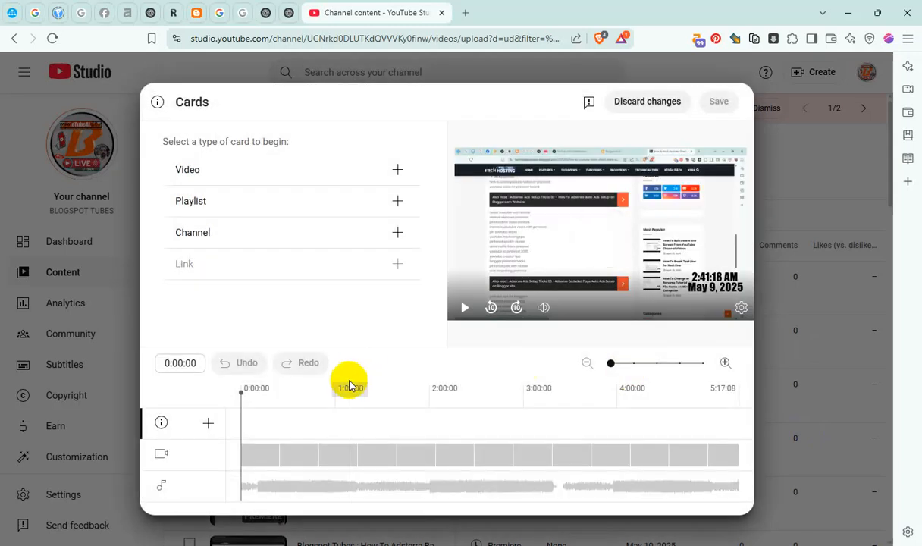
left_click(319, 404)
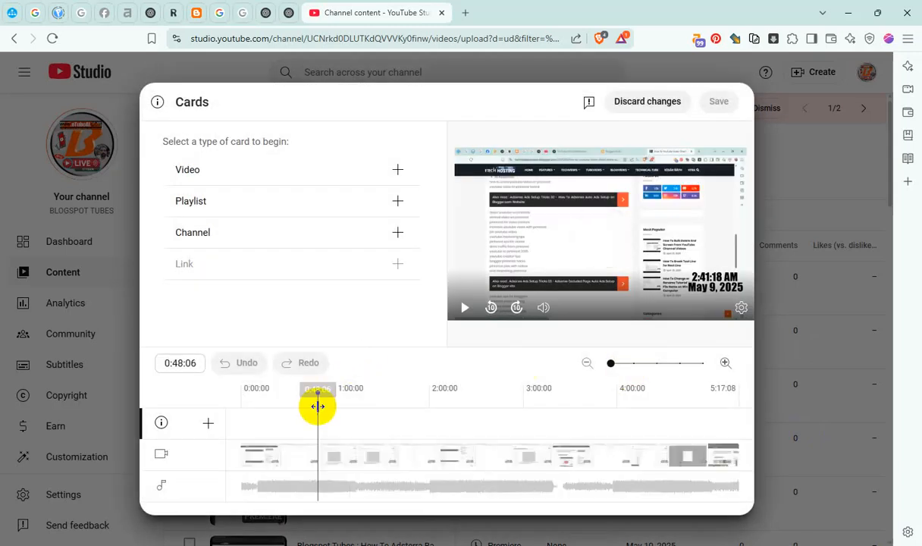
left_click(396, 203)
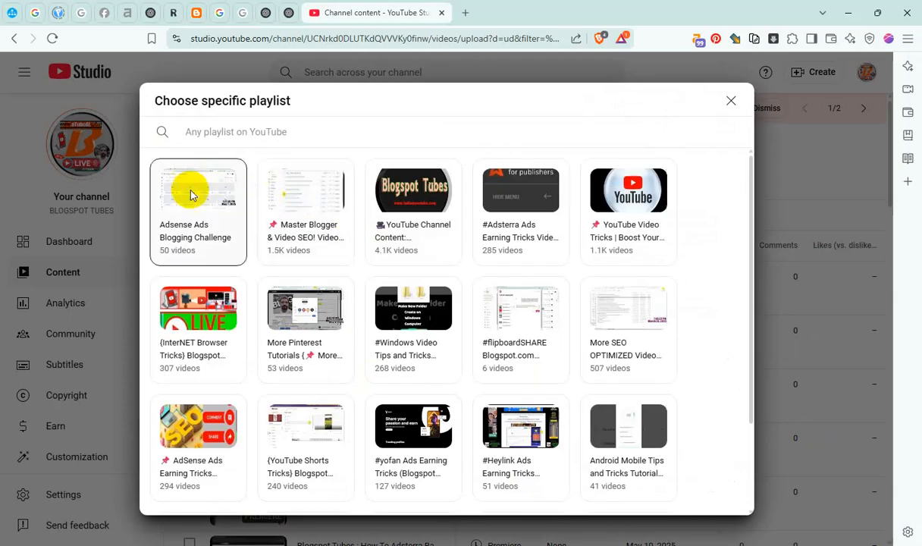
left_click(191, 195)
Add a second playlist card for Master Blogger & Video SEO at 2:07:02
left_click(439, 407)
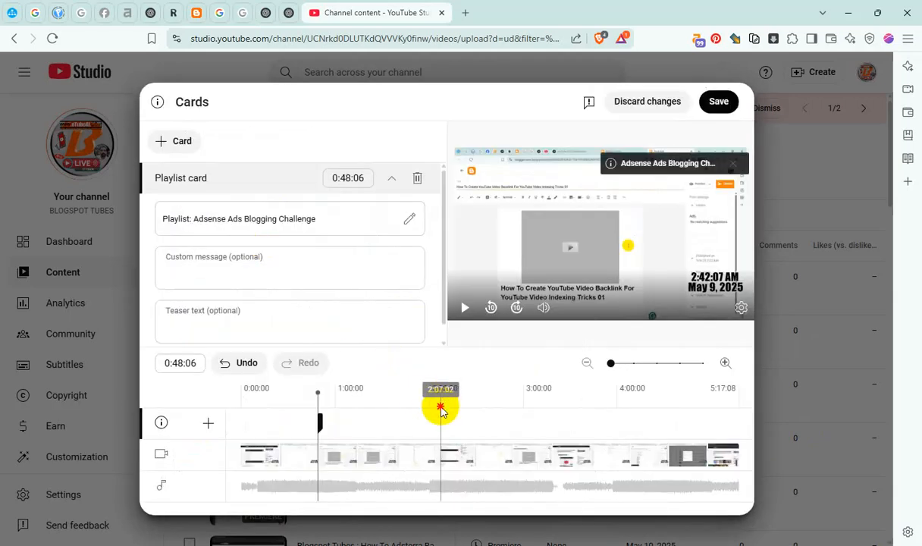
left_click(161, 146)
left_click(169, 161)
left_click(318, 168)
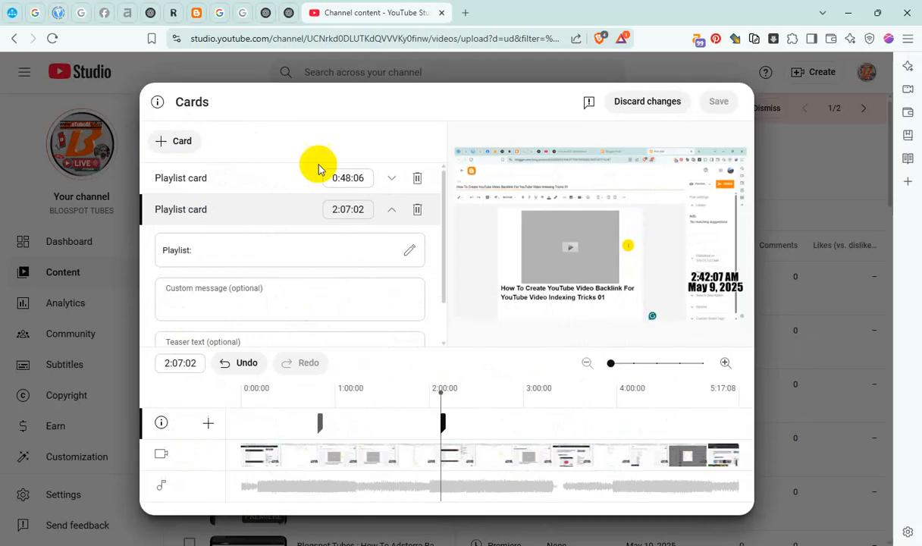
Add a third playlist card for YouTube Channel Content at 3:24:05
left_click(560, 388)
left_click(176, 141)
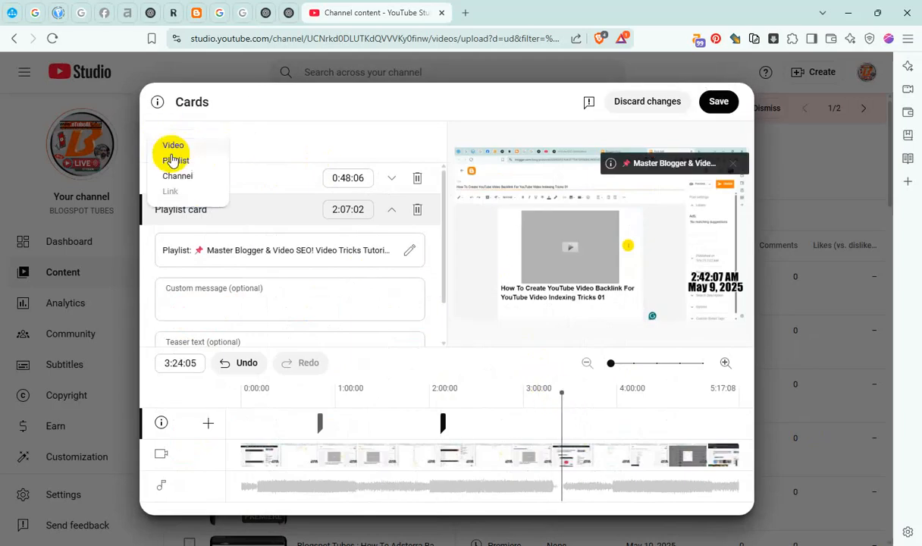
left_click(209, 161)
left_click(418, 198)
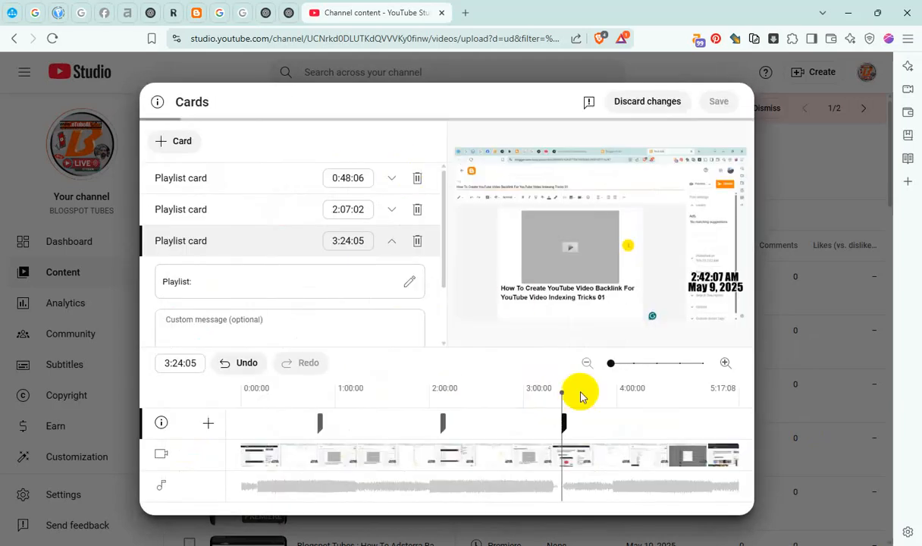
Add a fourth playlist card for #Adsterra Ads Earning Tricks Video at 4:27:00 and save the cards
left_click(659, 402)
left_click(175, 141)
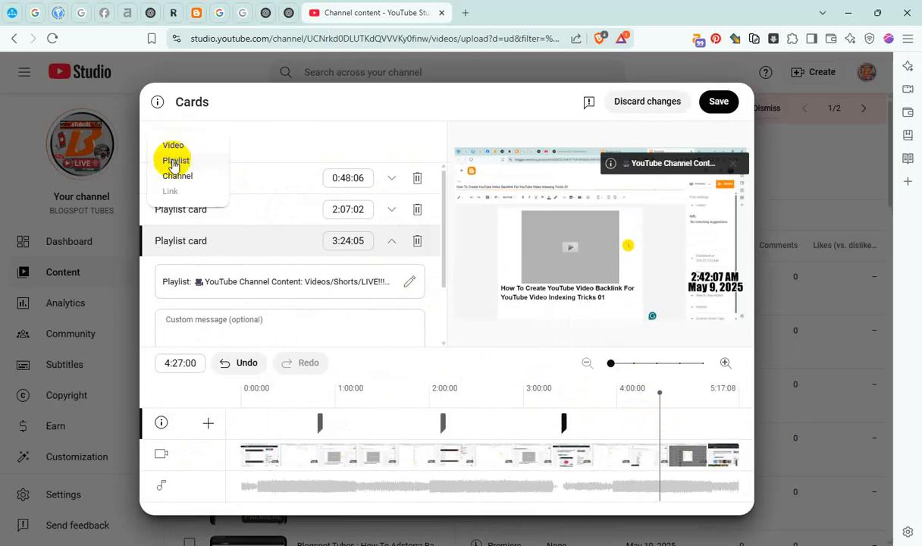
left_click(174, 163)
left_click(516, 203)
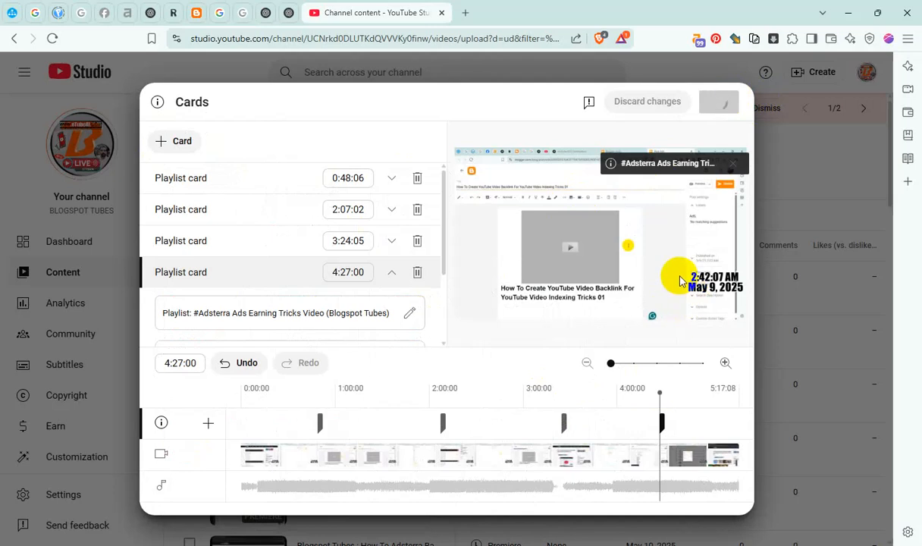
Schedule the ChatGPT article writing video as public for May 10, 2025 at 1:45 AM and close the confirmation
left_click(719, 493)
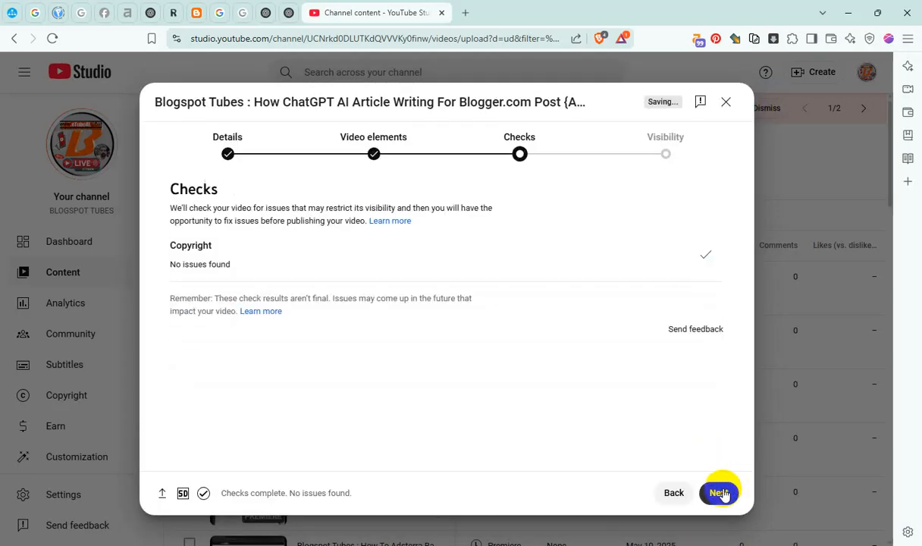
left_click(721, 493)
scroll(354, 357, "down", 2)
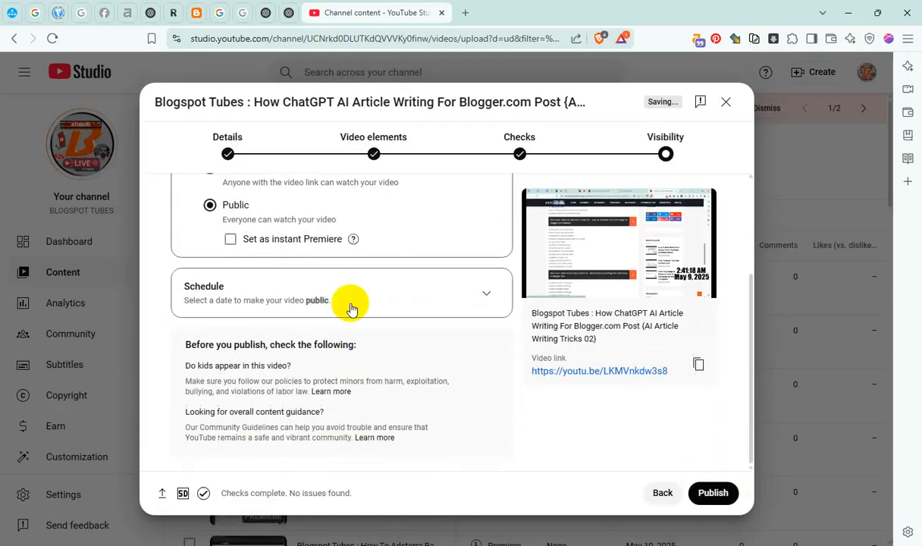
left_click(484, 296)
left_click(313, 248)
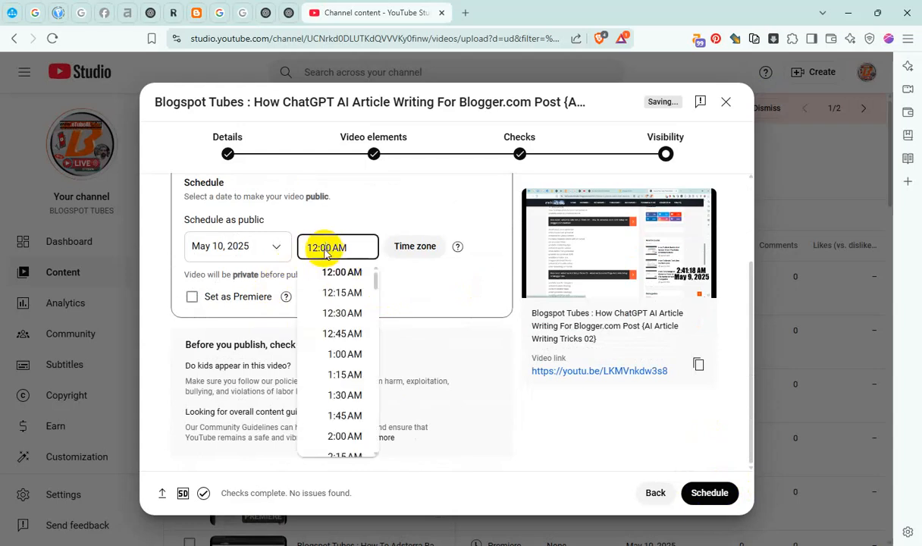
left_click(345, 416)
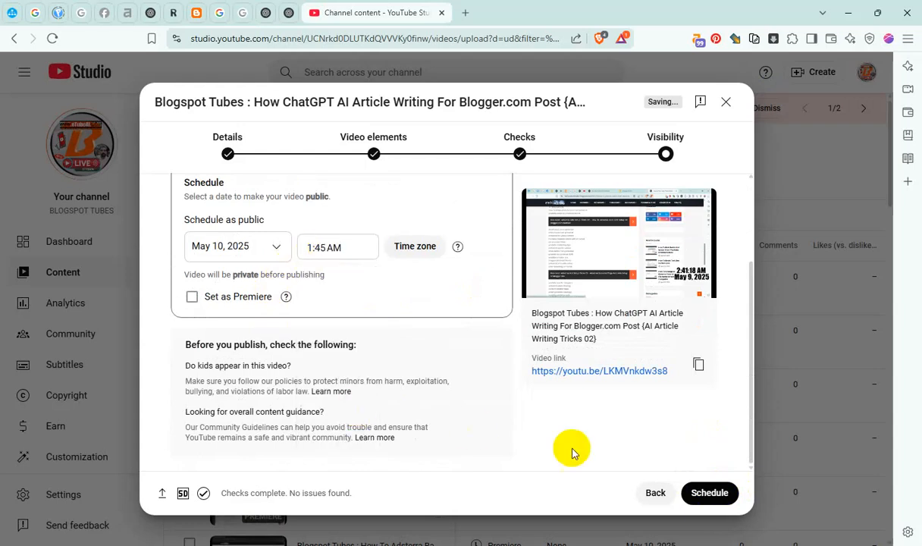
left_click(710, 493)
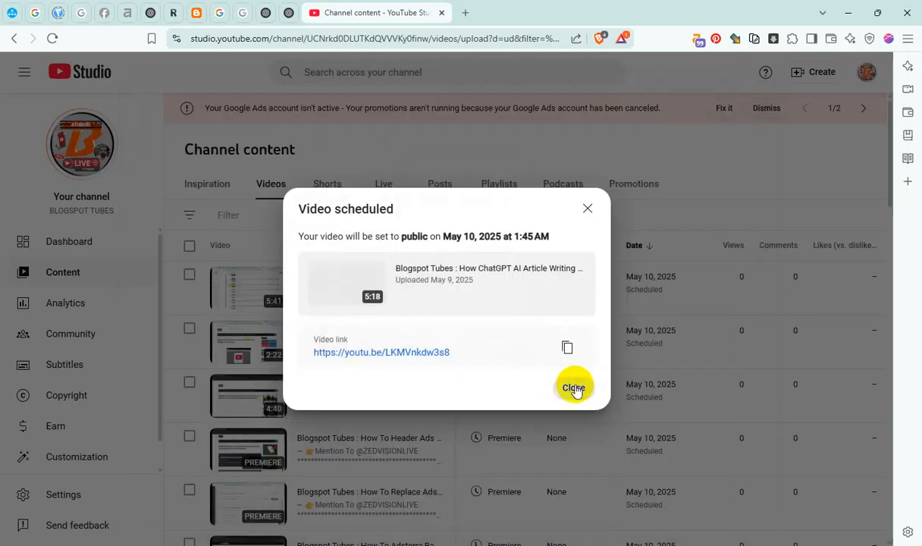
left_click(575, 389)
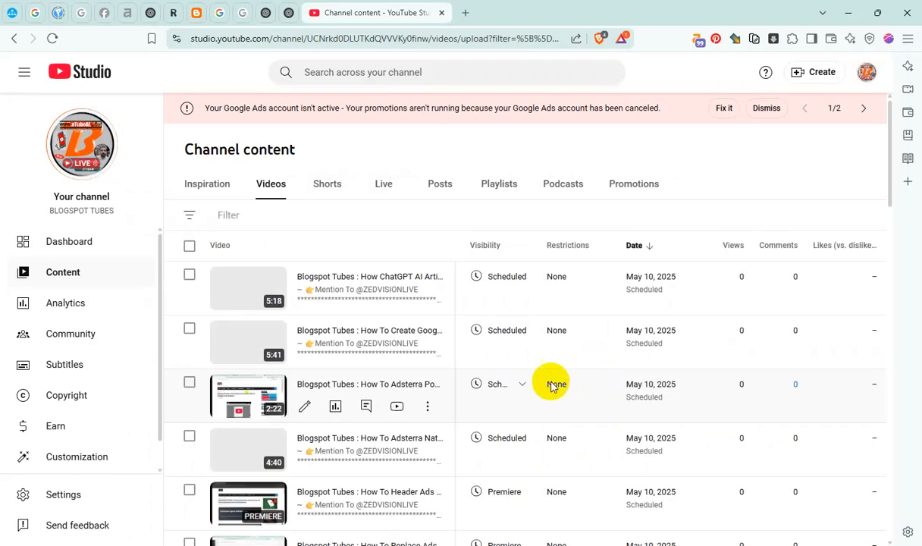
Switch to File Explorer and cut the How To Adsterra Banner 300x250 video from the 00 REC_From 050325 folder
key("alt+Tab")
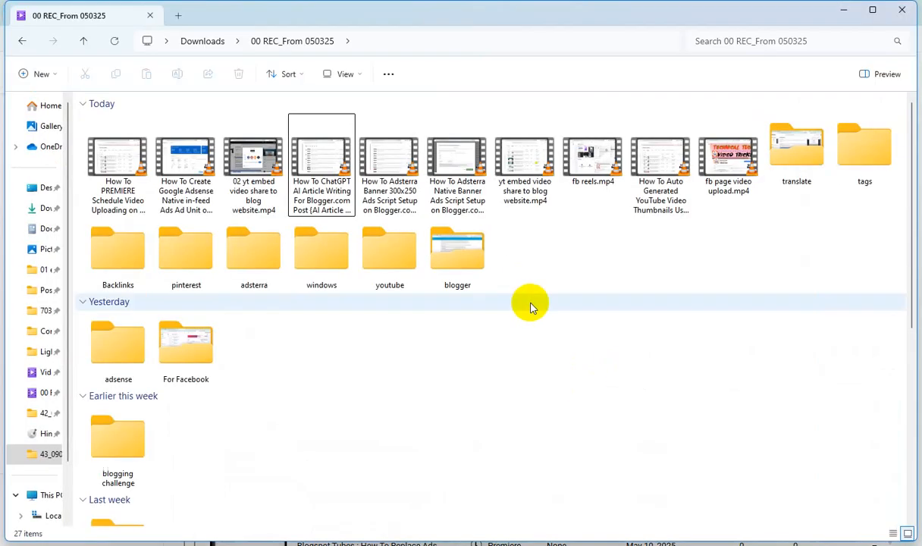
left_click(390, 167)
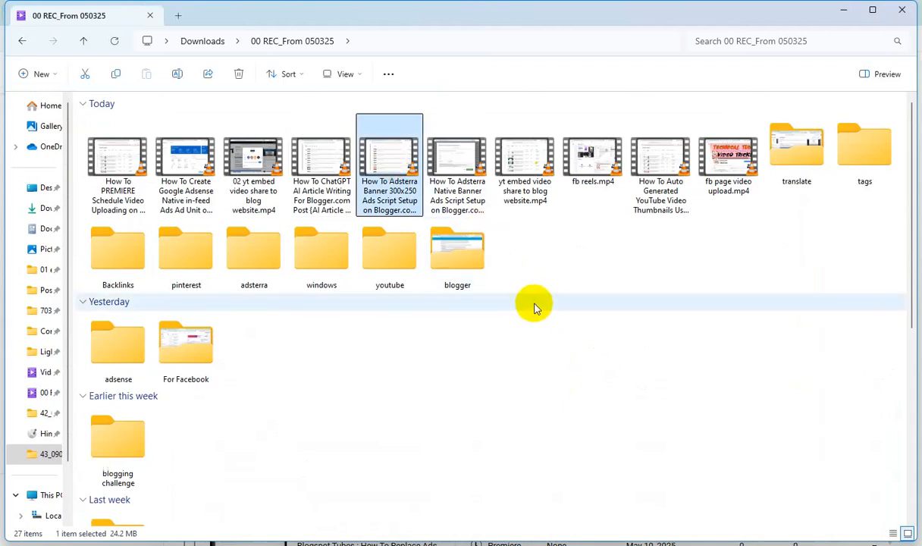
key("ctrl+x")
left_click(842, 10)
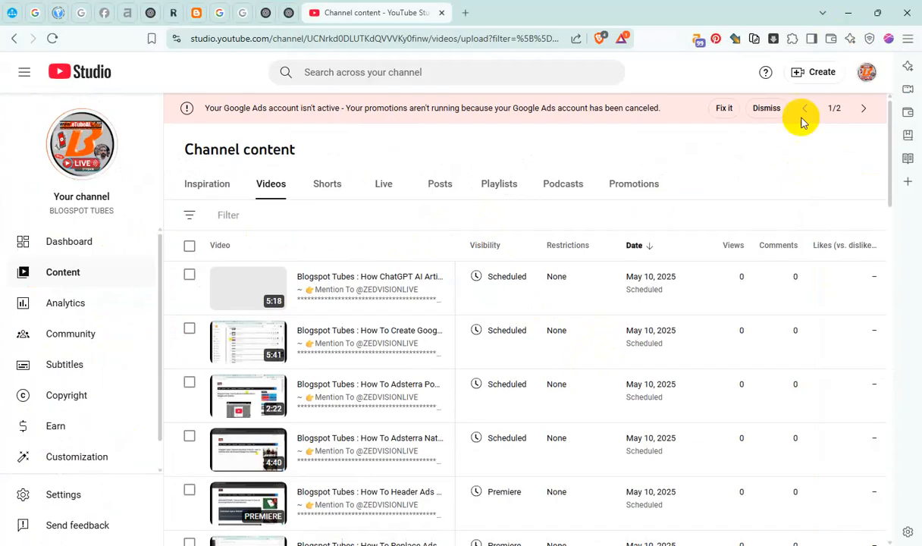
In a new YouTube upload's file picker, create a new folder inside 43_090525 and paste the cut Adsterra banner video into it
left_click(821, 72)
left_click(806, 102)
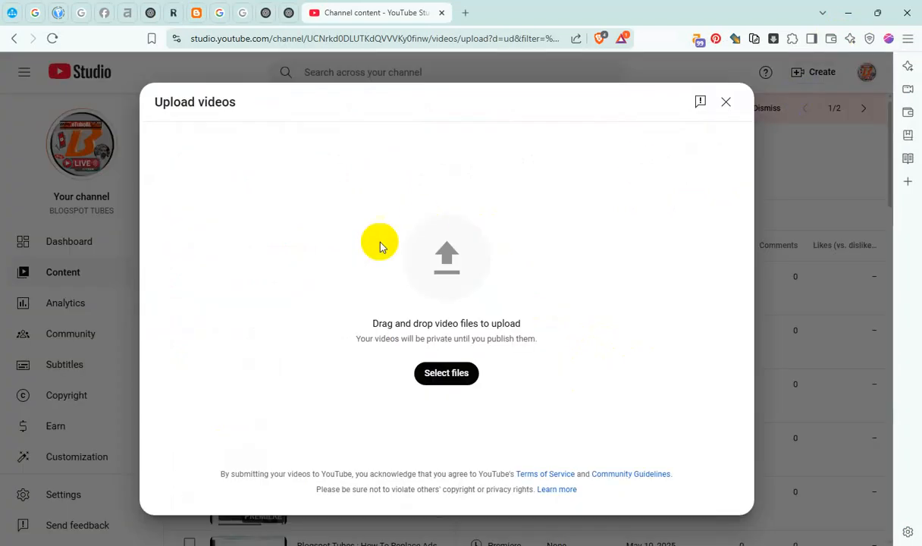
left_click(438, 254)
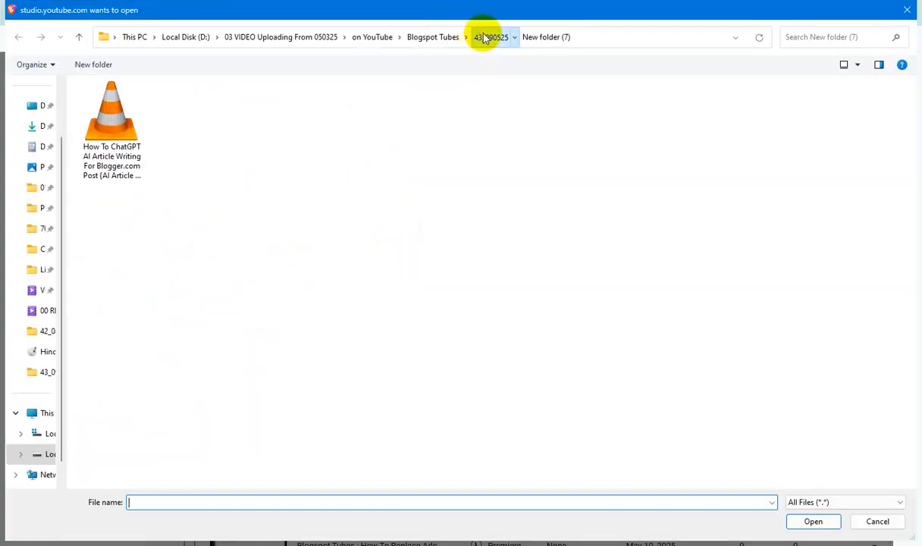
left_click(488, 36)
left_click(82, 63)
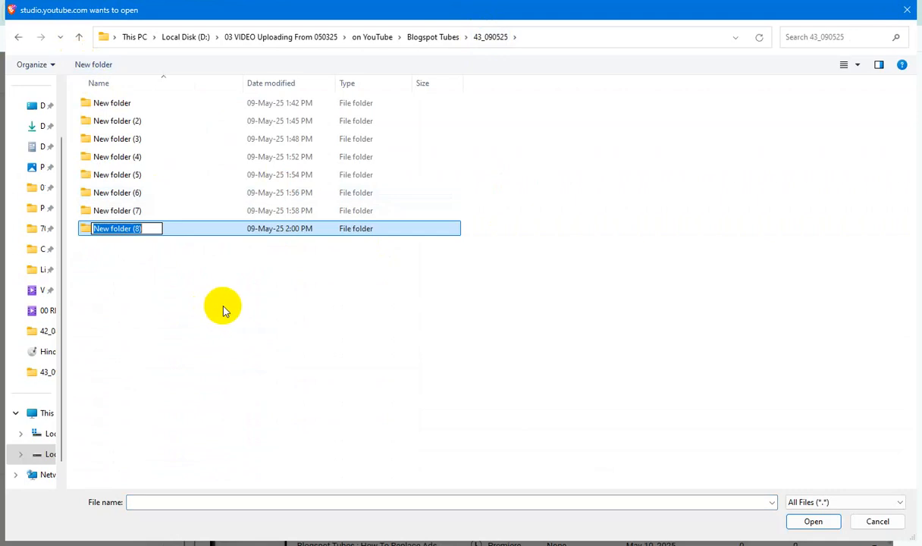
left_click(133, 252)
double_click(140, 228)
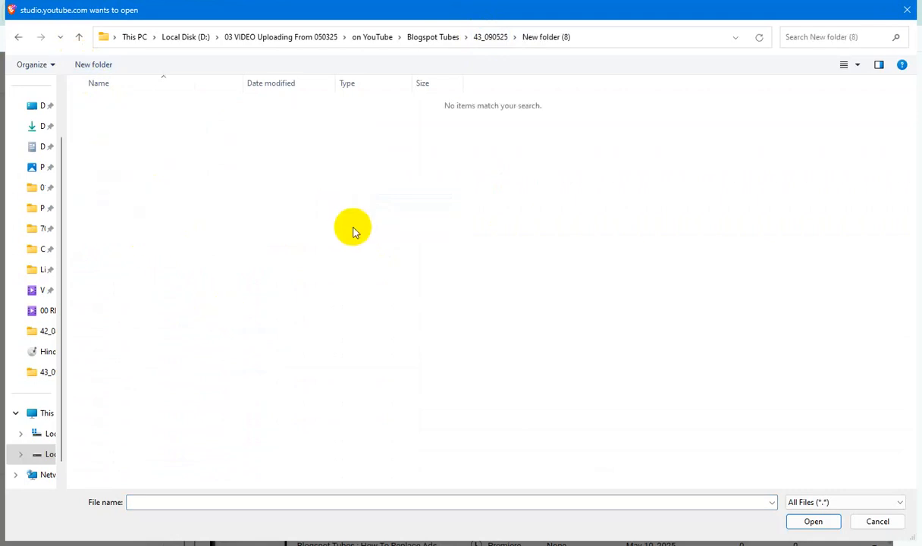
key("ctrl+v")
Copy the pasted video's file name without its extension and open the file's detailed properties
key("F2")
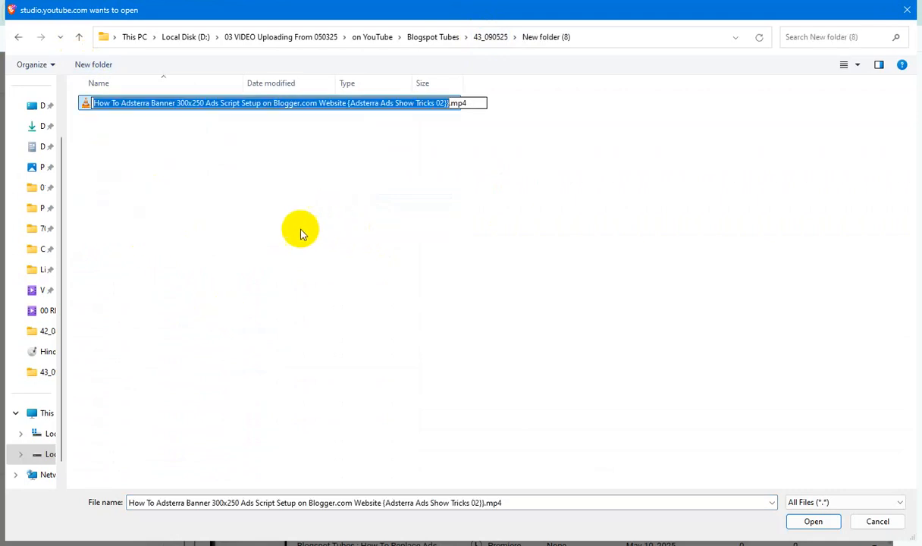
left_click(292, 224)
left_click(194, 110)
right_click(194, 110)
left_click(299, 418)
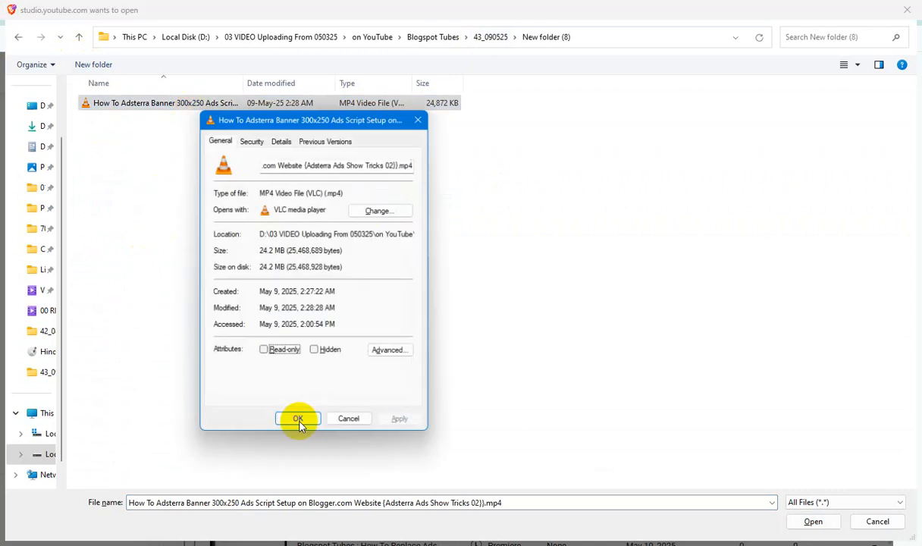
left_click(285, 143)
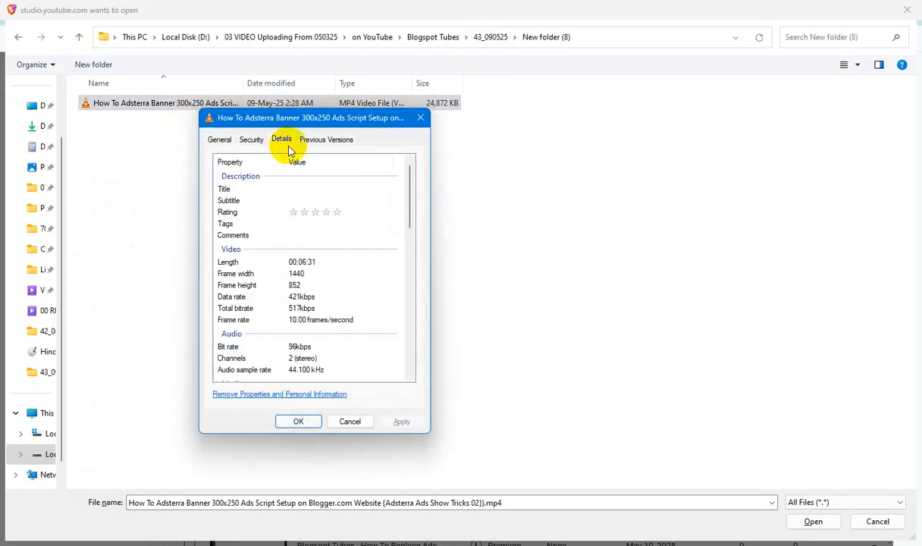
Fill the file's Title and Subtitle properties with the copied name and set its rating to five stars
left_click(307, 190)
key("ctrl+v")
left_click(309, 200)
key("ctrl+v")
left_click(337, 212)
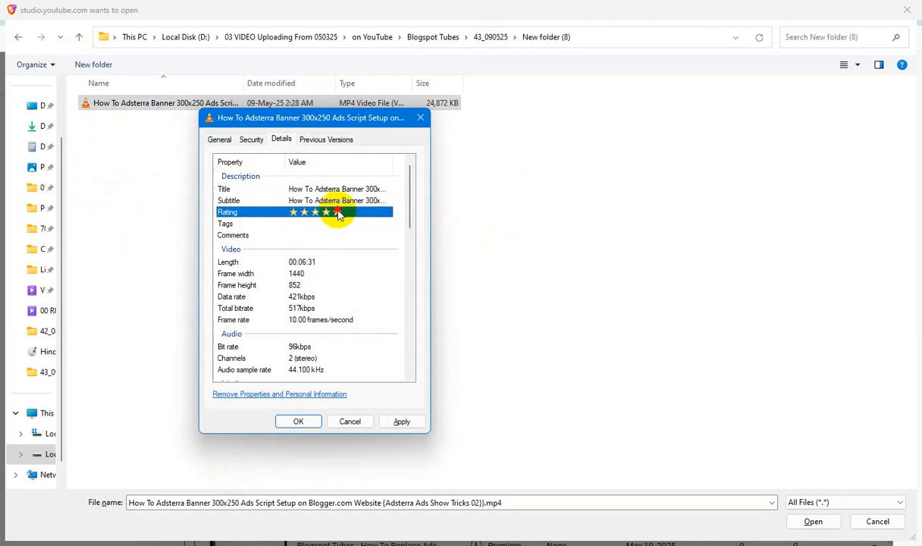
Fill the file's Tags and Comments properties with the copied name and save the properties
key("ctrl+v")
left_click(241, 234)
key("ctrl+v")
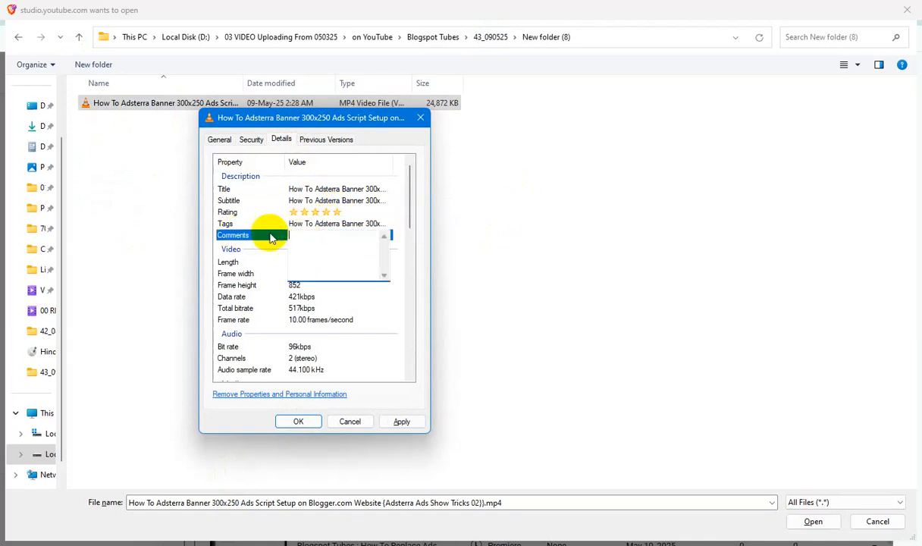
left_click(237, 239)
left_click(402, 421)
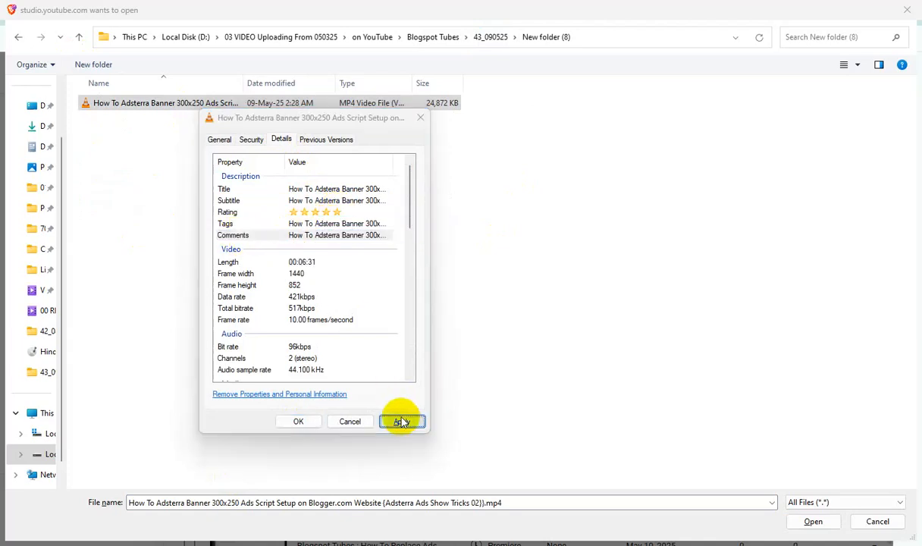
left_click(298, 421)
Upload the Adsterra banner video and append its copied file name to the "Blogspot Tubes :" title
left_click(813, 521)
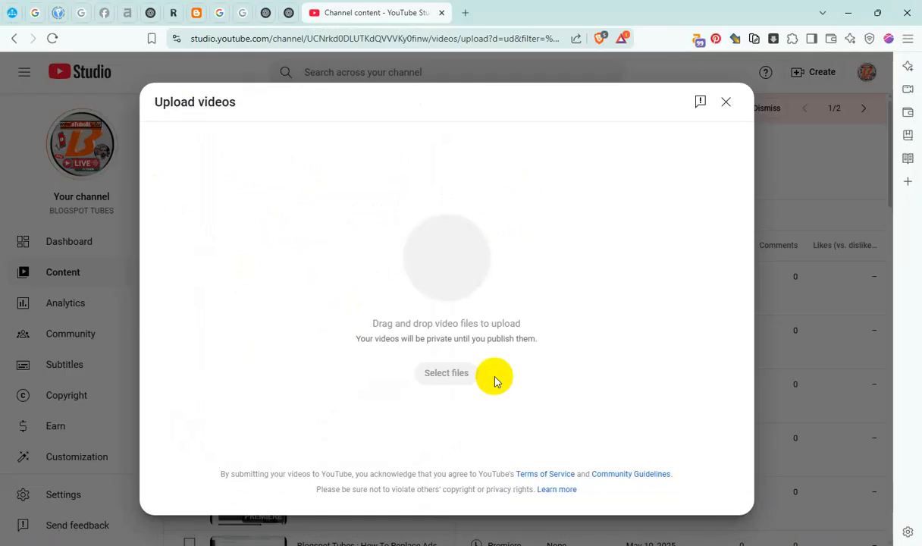
left_click(275, 234)
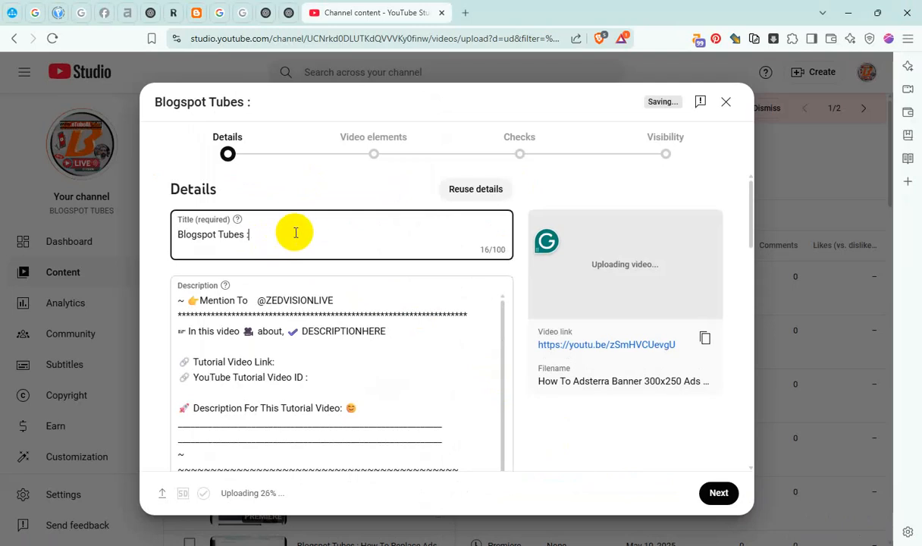
key("ctrl+v")
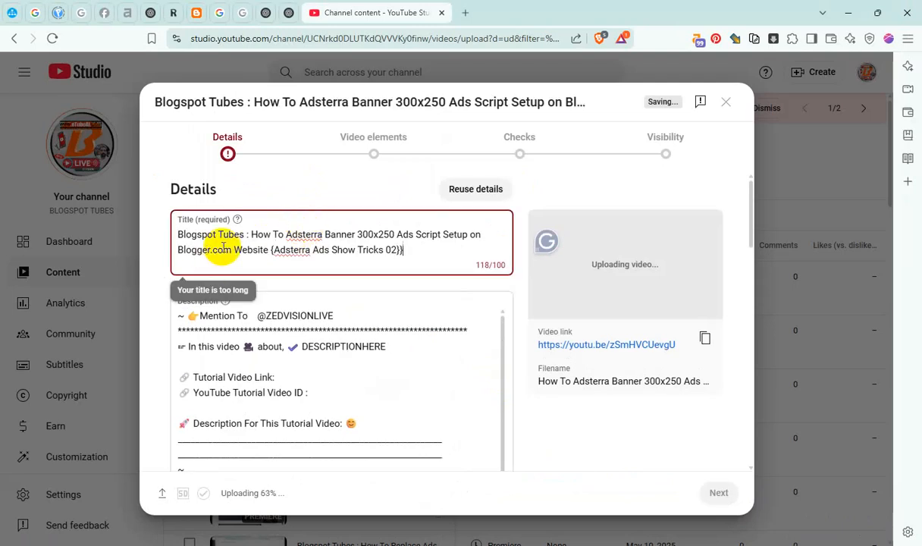
Shorten the video title by removing the "Blogspot Tubes :" prefix and the word "To" after "How"
left_click_drag(250, 235, 1, 248)
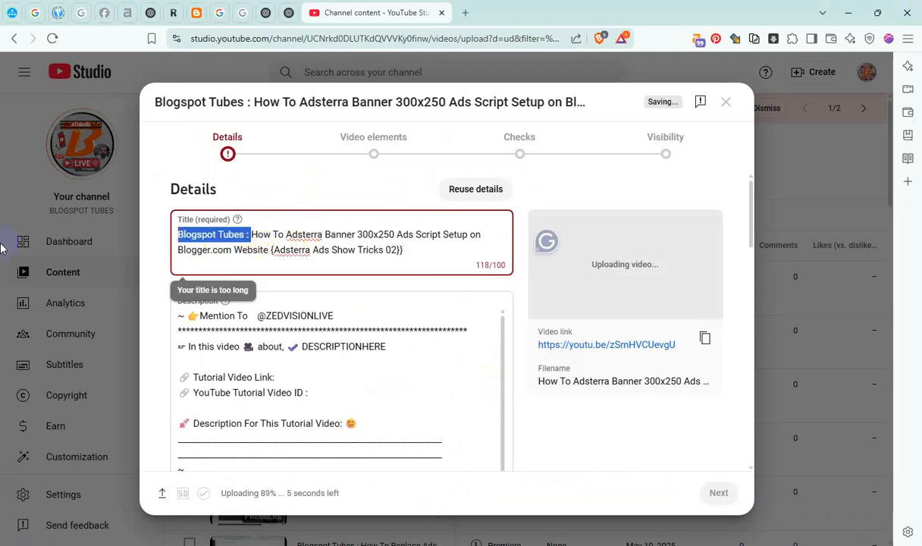
key("BackSpace")
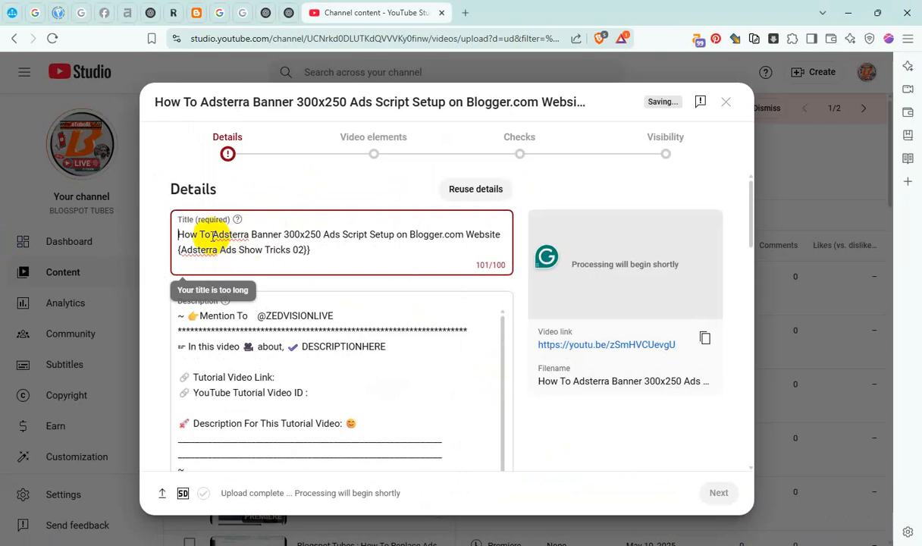
double_click(203, 235)
key("BackSpace")
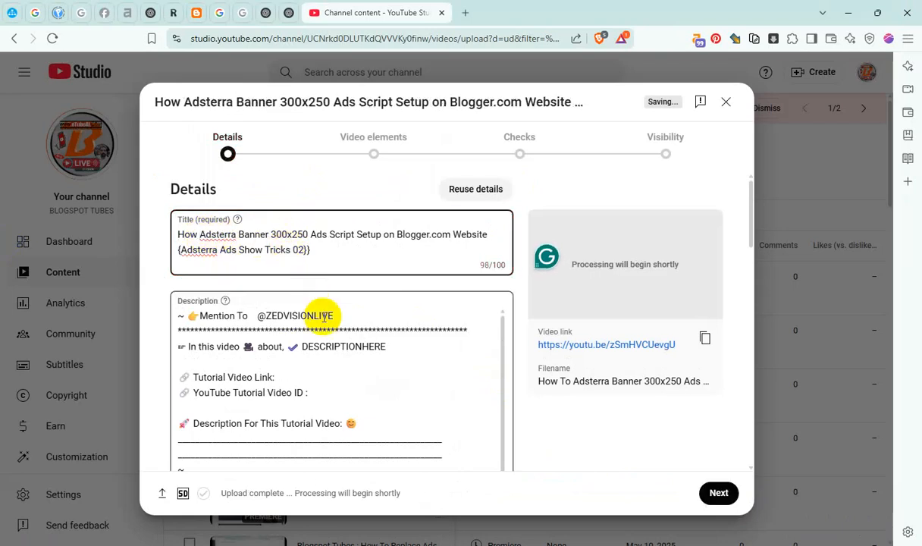
Replace the DESCRIPTIONHERE placeholder with "Blogspot Tubes :" followed by the copied video name
double_click(347, 346)
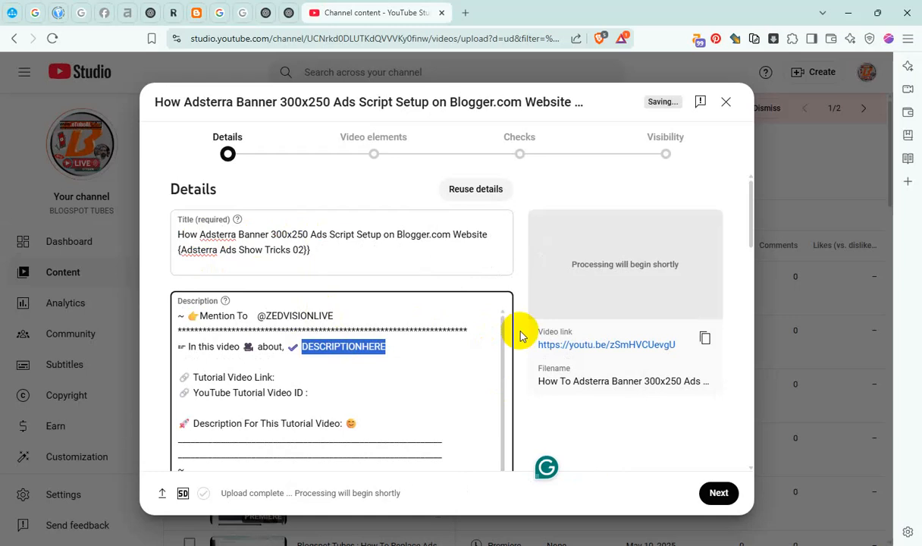
type("Blogspot Tubes :")
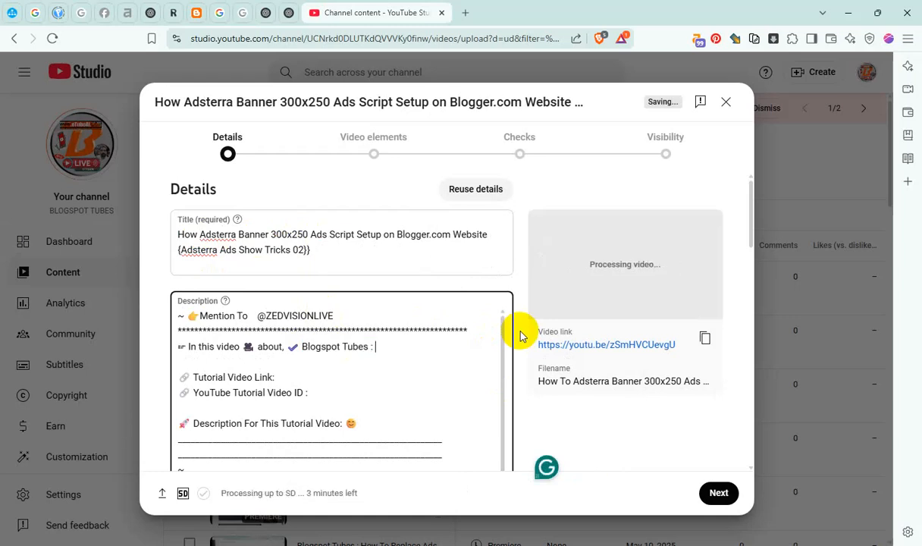
key("ctrl+v")
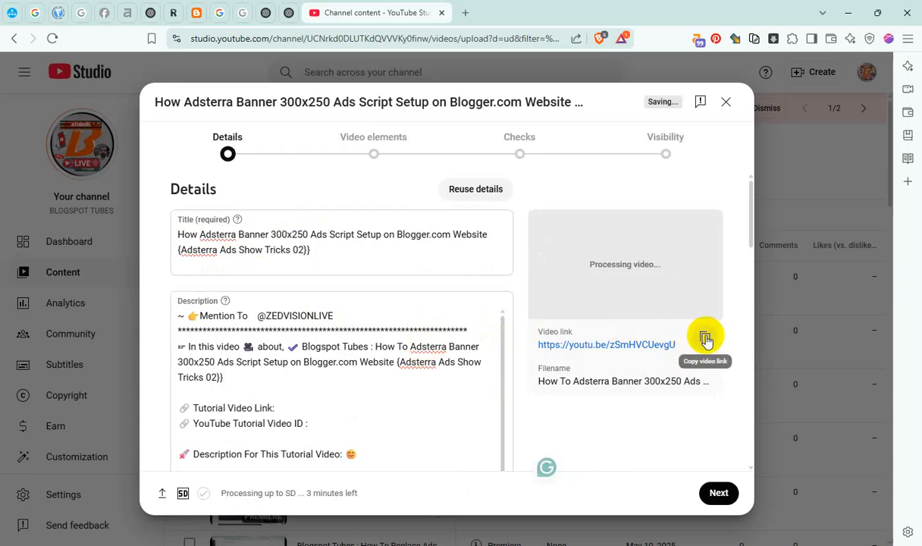
Add the video's link to the description's Tutorial Video Link line and its ID to the YouTube Tutorial Video ID line
left_click(703, 338)
left_click(295, 404)
key("ctrl+v")
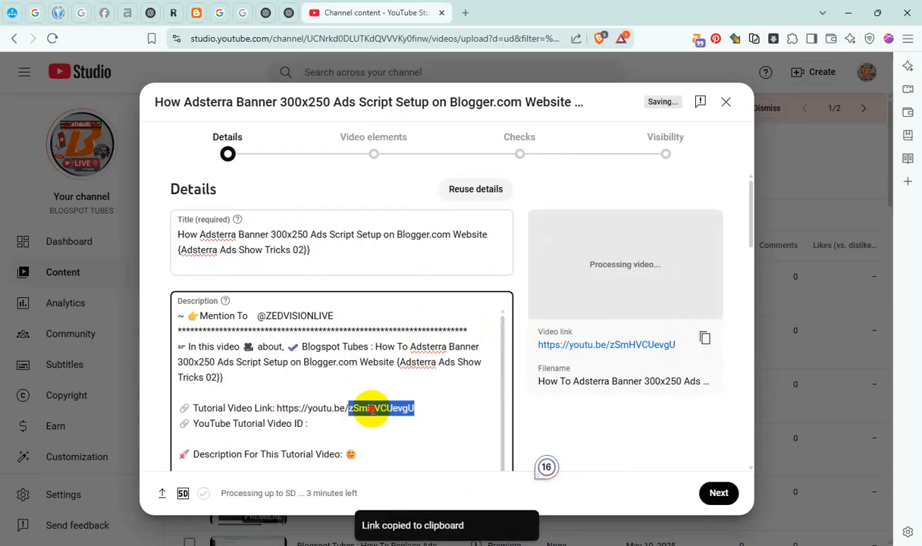
key("ctrl+c")
left_click(314, 423)
key("ctrl+v")
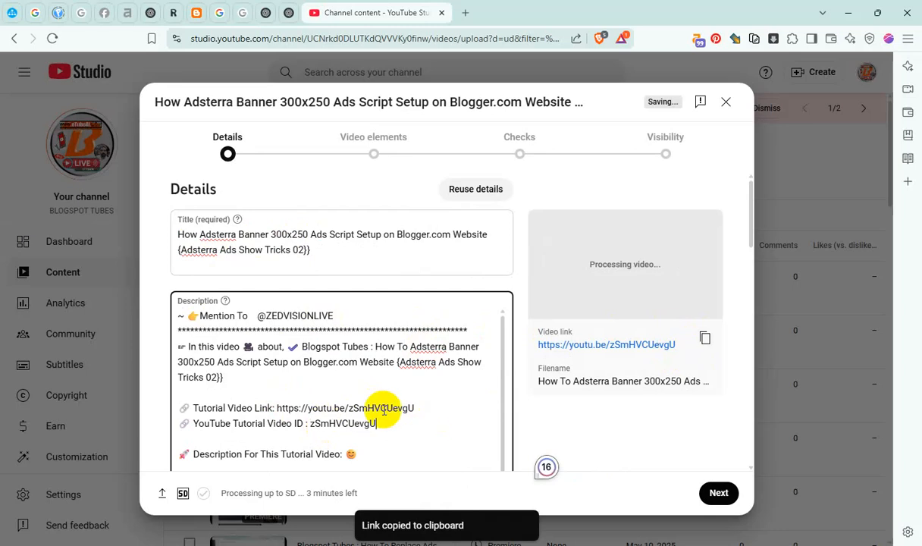
left_click(258, 314)
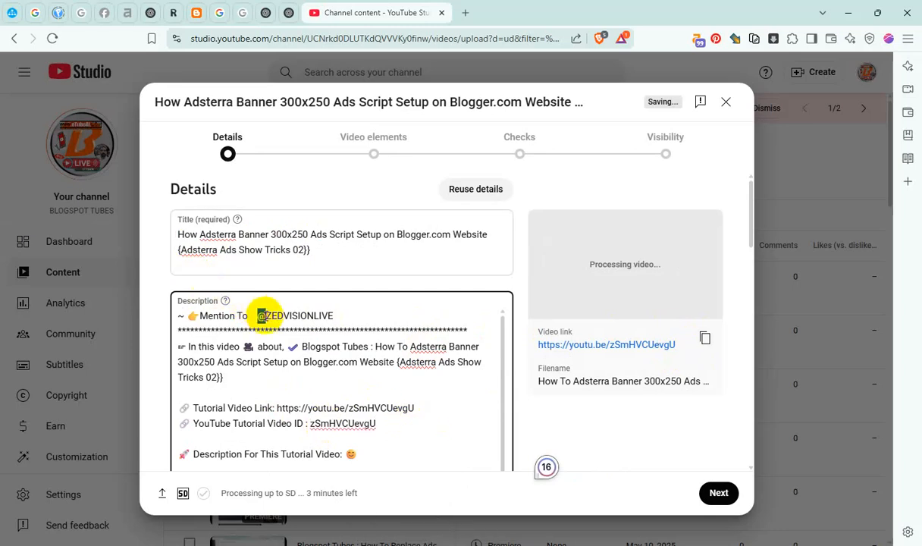
left_click(359, 314)
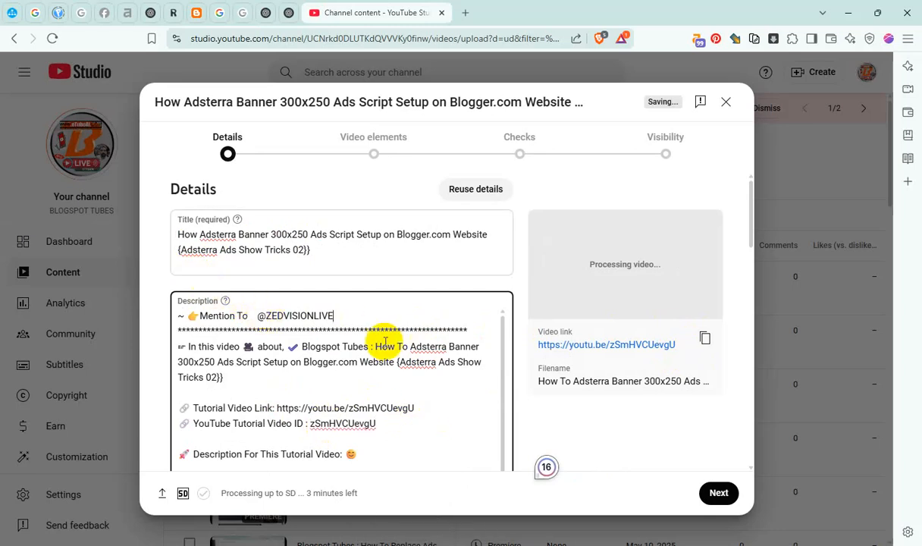
left_click(261, 315)
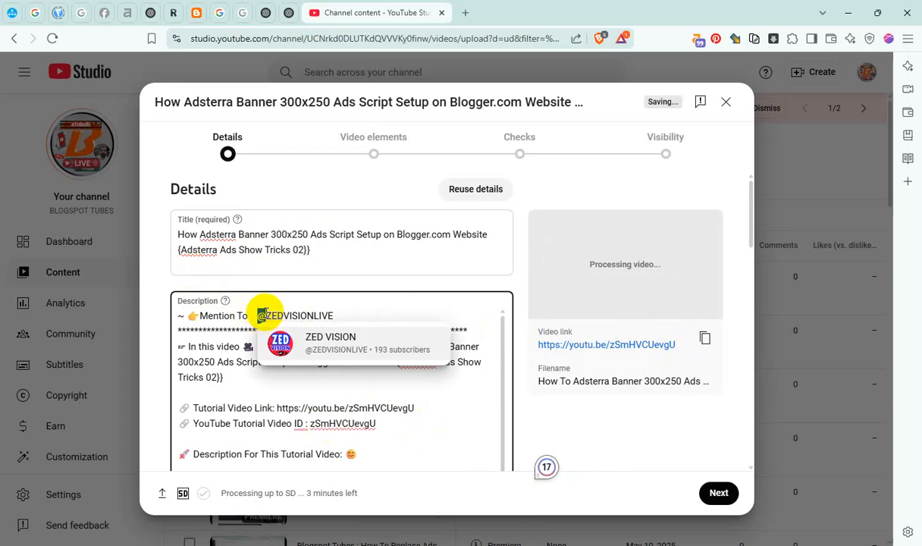
left_click(355, 348)
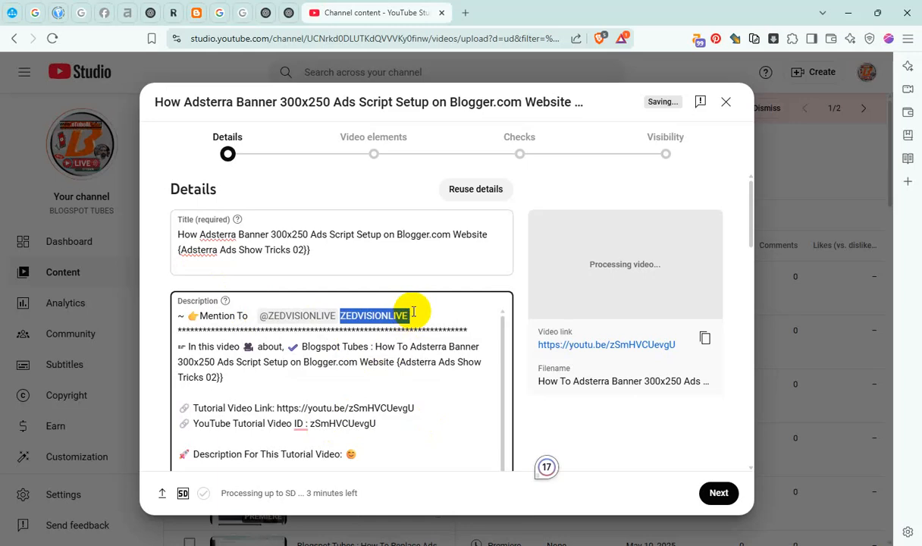
key("BackSpace")
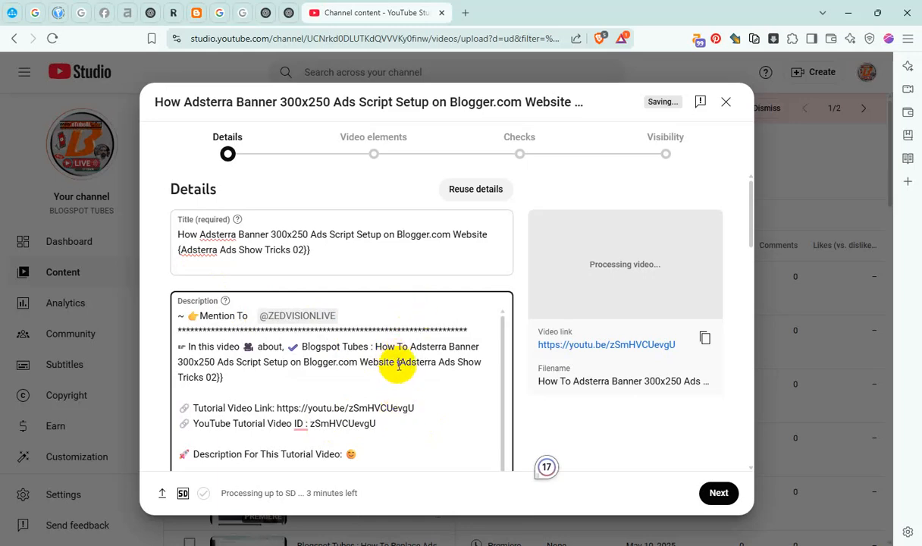
left_click(397, 364)
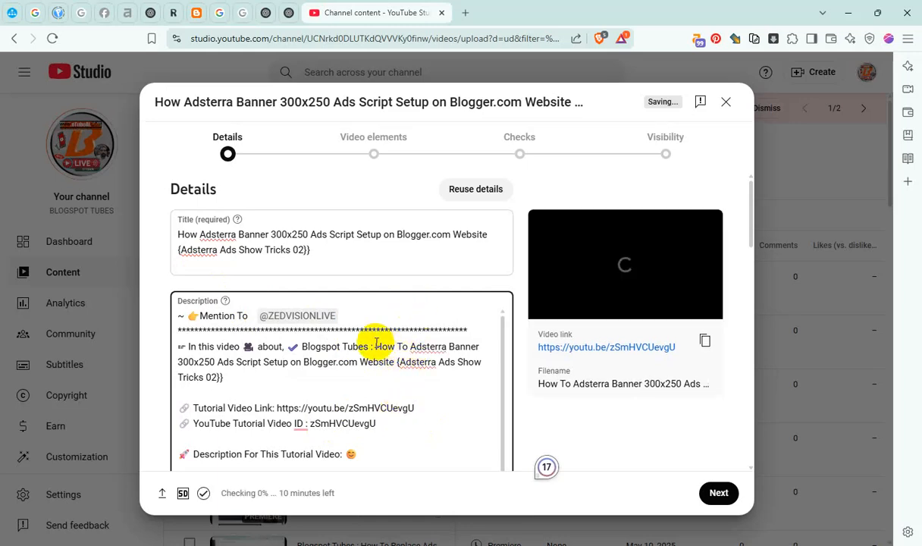
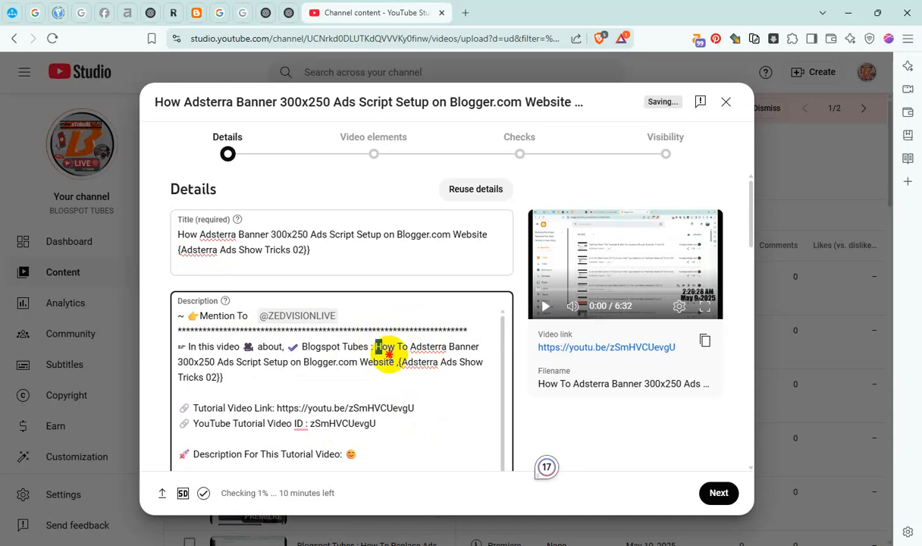
Copy the video name from the description, then remove its stray comma and extra closing brace there
left_click_drag(376, 347, 405, 387)
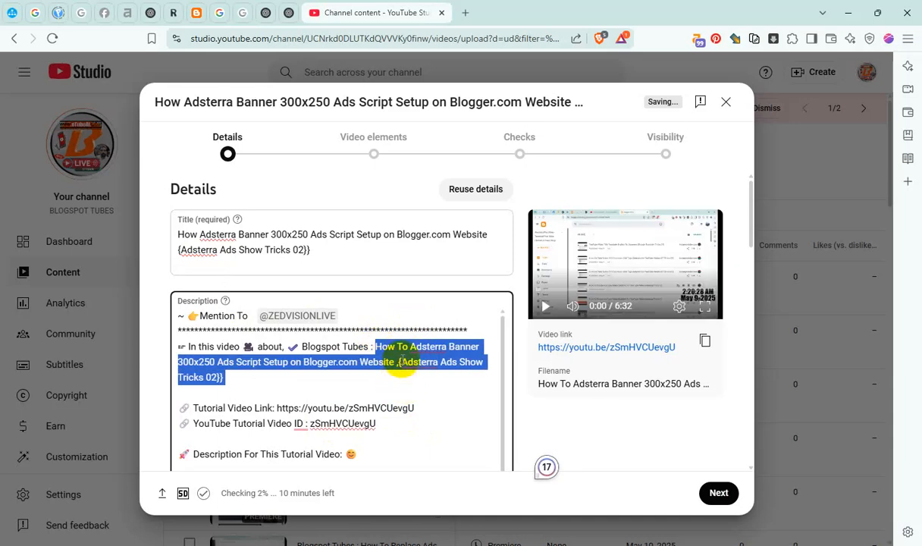
left_click(399, 362)
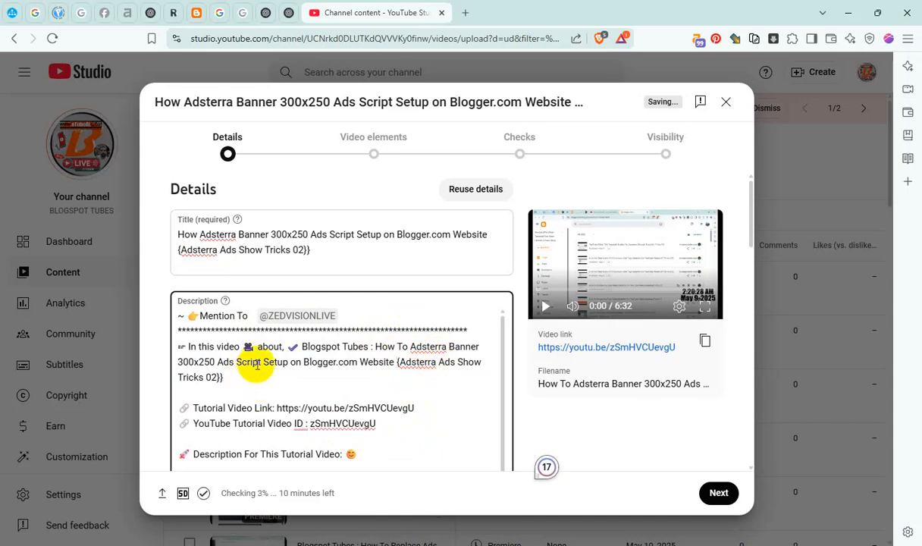
Remove the extra closing brace from the end of the video title and insert "To" after "How"
left_click(339, 250)
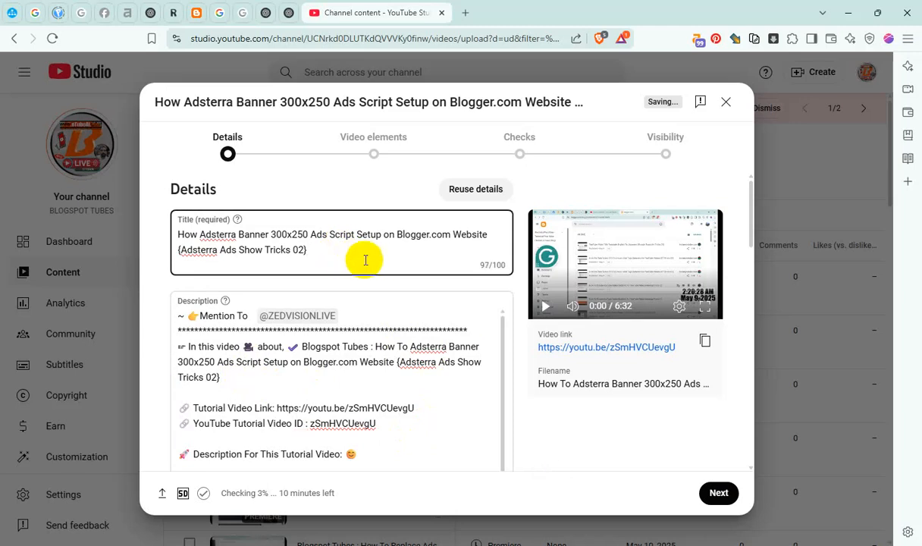
left_click(199, 235)
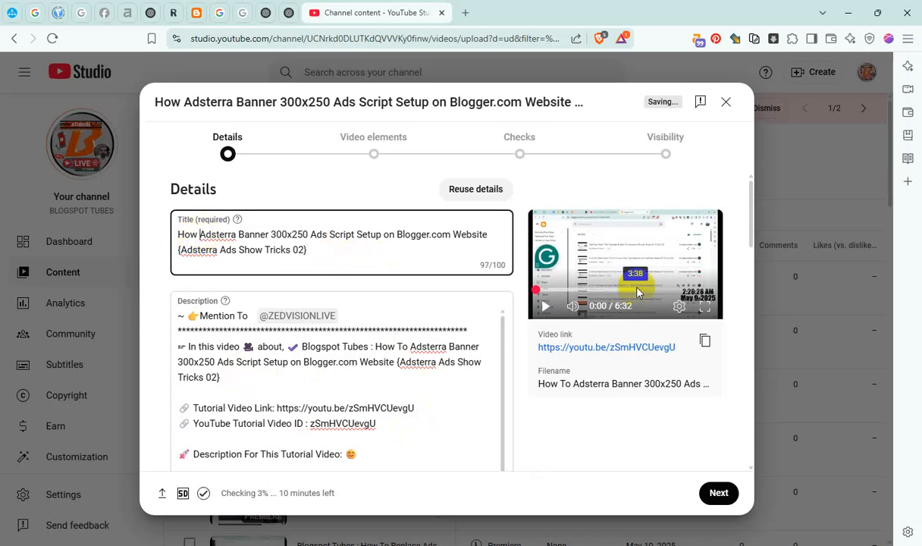
type("To")
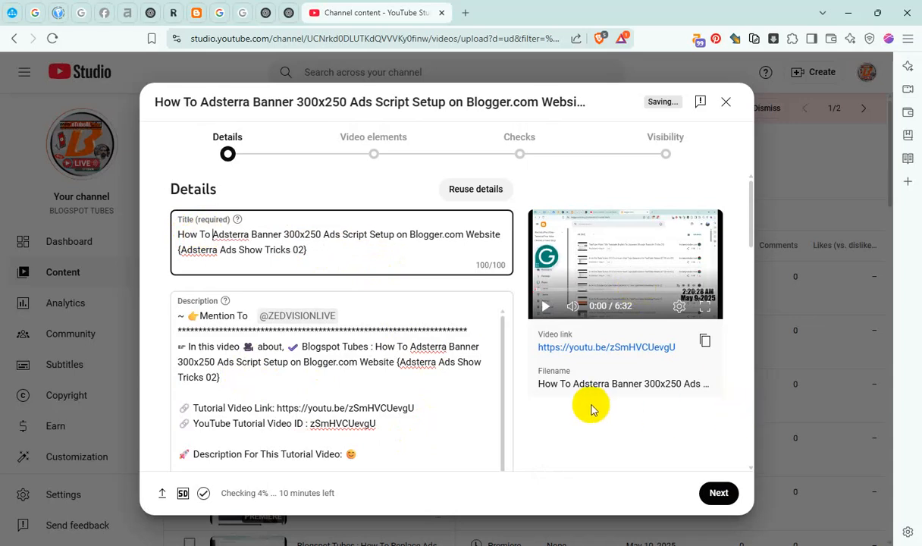
Add the video to the Master Blogger & Video SEO and YouTube Channel Content playlists
scroll(481, 377, "down", 3)
scroll(529, 385, "down", 10)
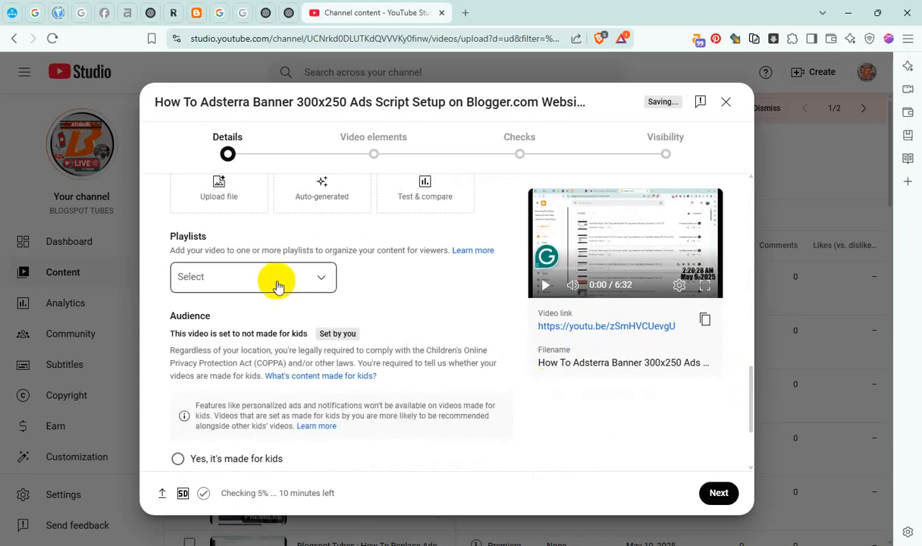
left_click(272, 283)
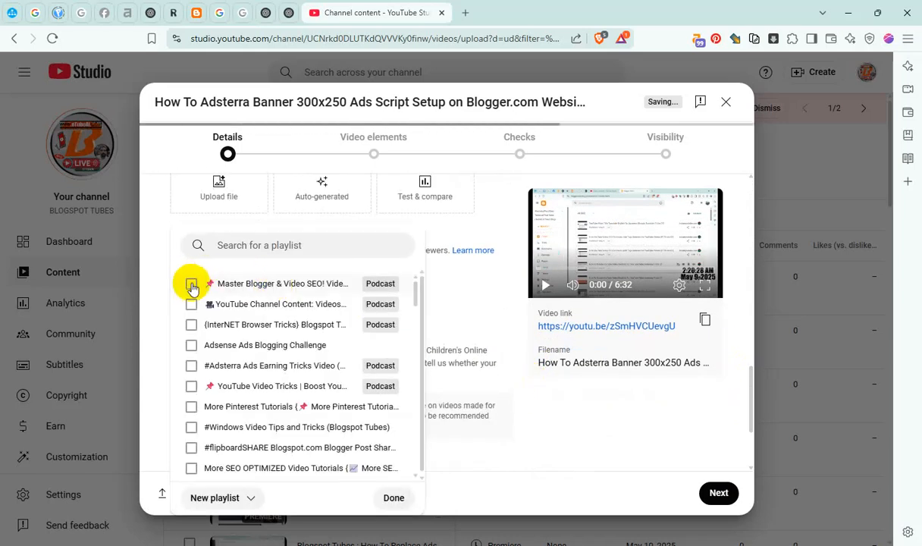
left_click(191, 284)
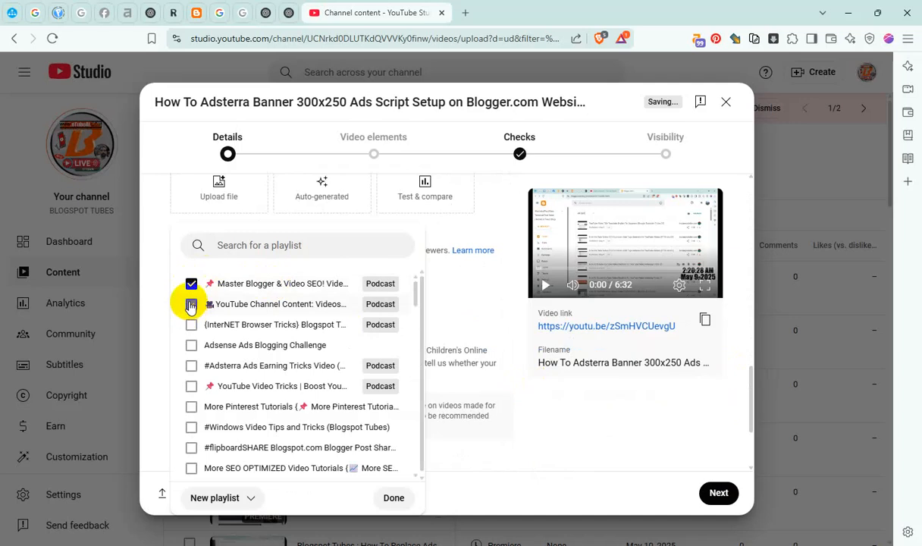
left_click(191, 305)
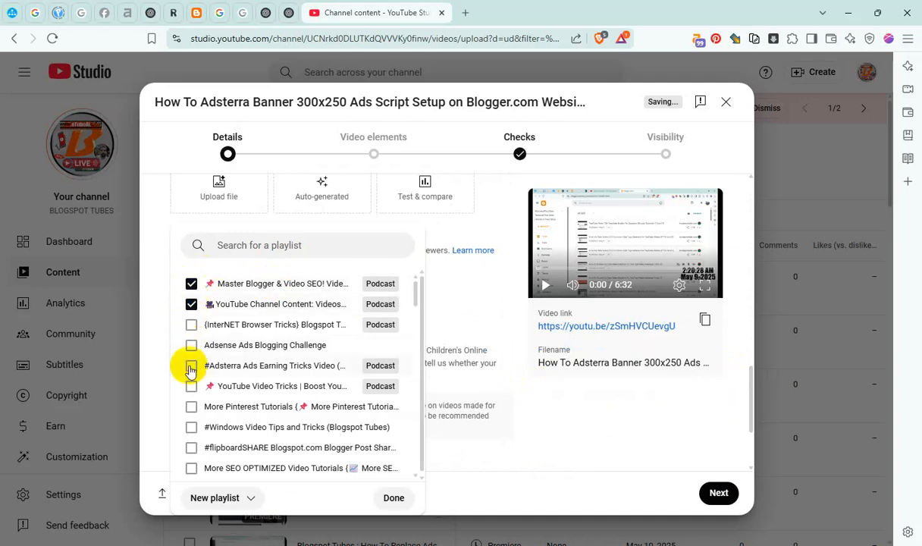
left_click(390, 494)
Expand the additional video details and answer Yes to the altered content question
scroll(379, 429, "down", 2)
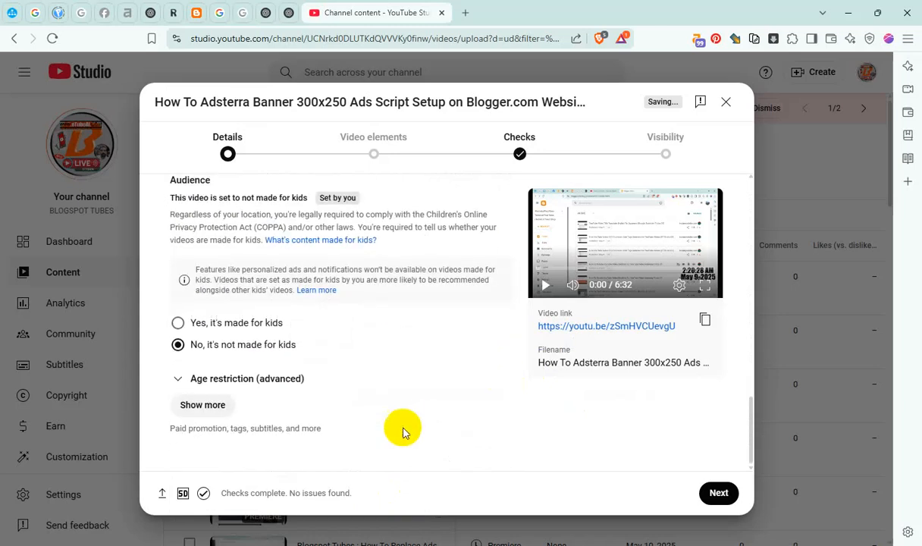
left_click(207, 406)
scroll(299, 364, "down", 5)
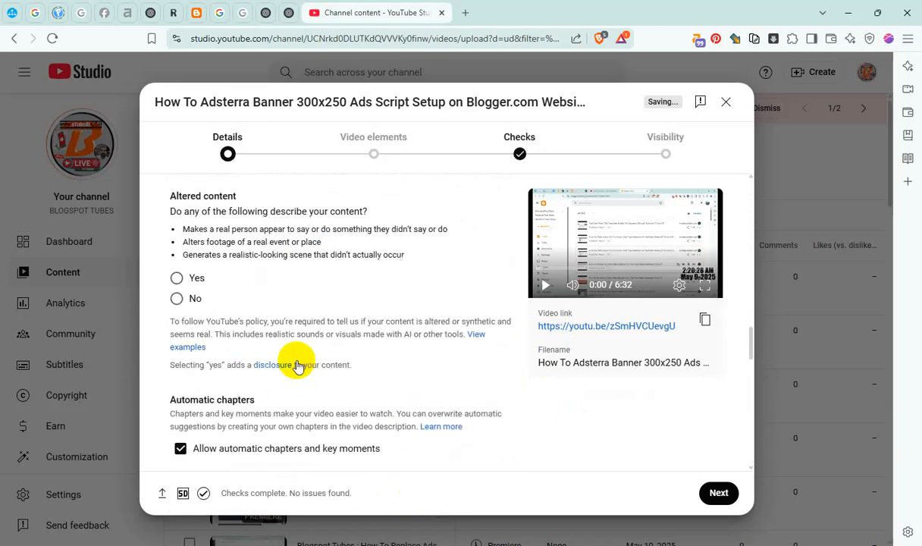
left_click(179, 275)
Add the copied video name to the video's tags after the "blogspot tubes" tag
scroll(334, 343, "down", 1)
scroll(334, 344, "down", 5)
scroll(336, 230, "up", 3)
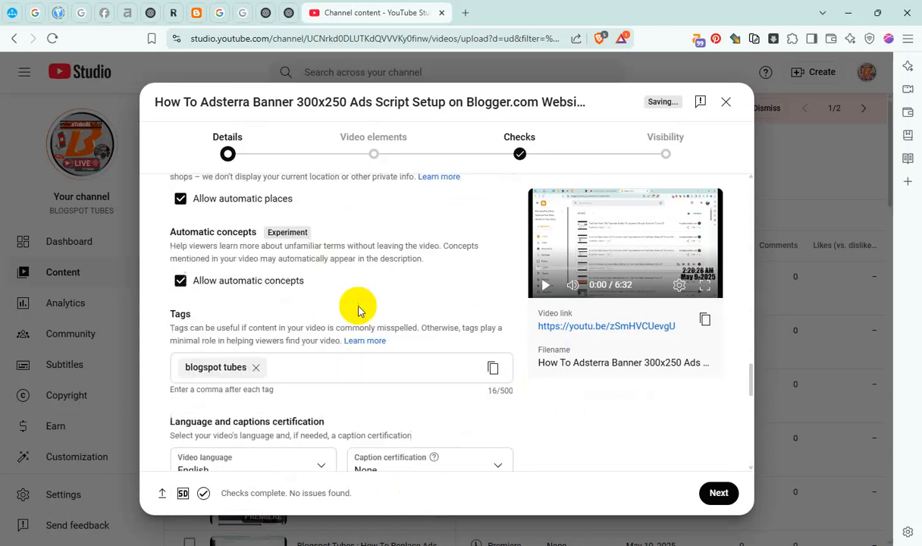
left_click(340, 375)
key("ctrl+v")
Set the recording date to May 9, 2025 and choose the video location from the suggestions for "mum"
scroll(341, 371, "down", 3)
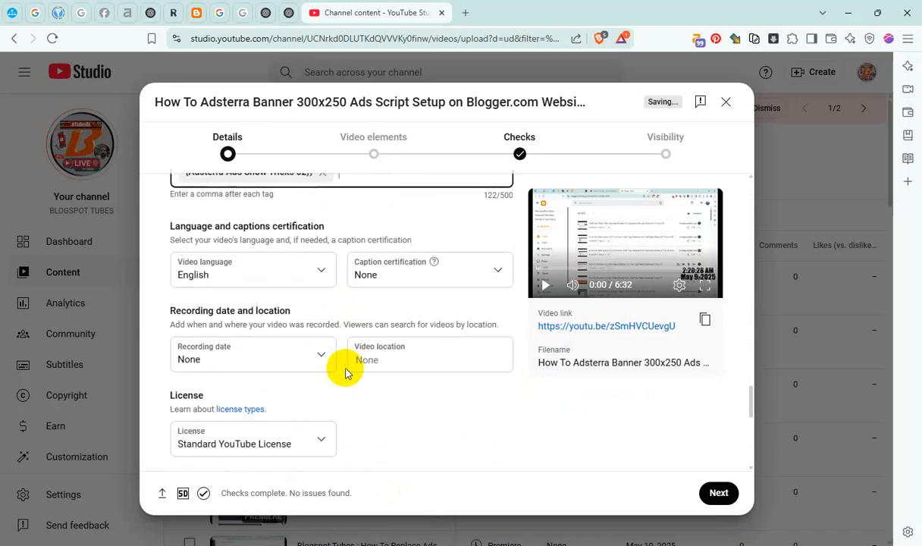
left_click(247, 352)
left_click(302, 262)
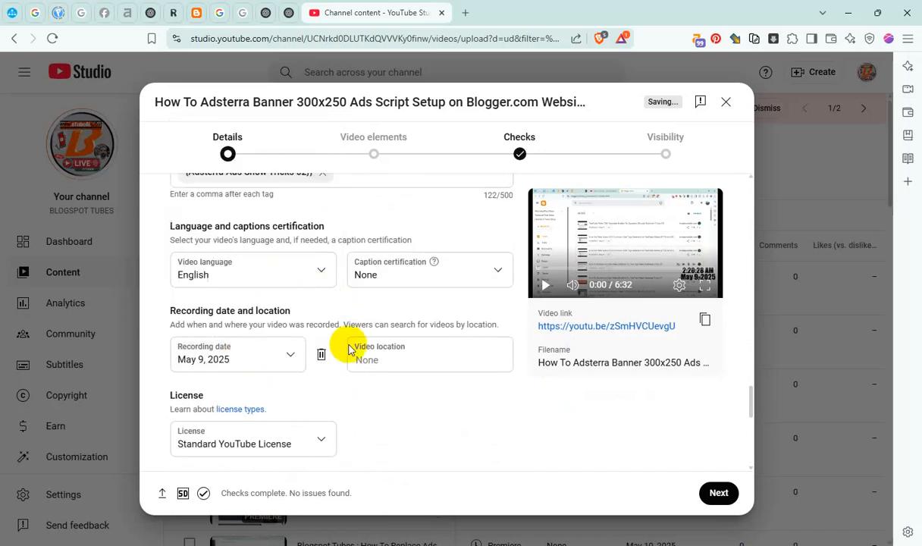
left_click(373, 361)
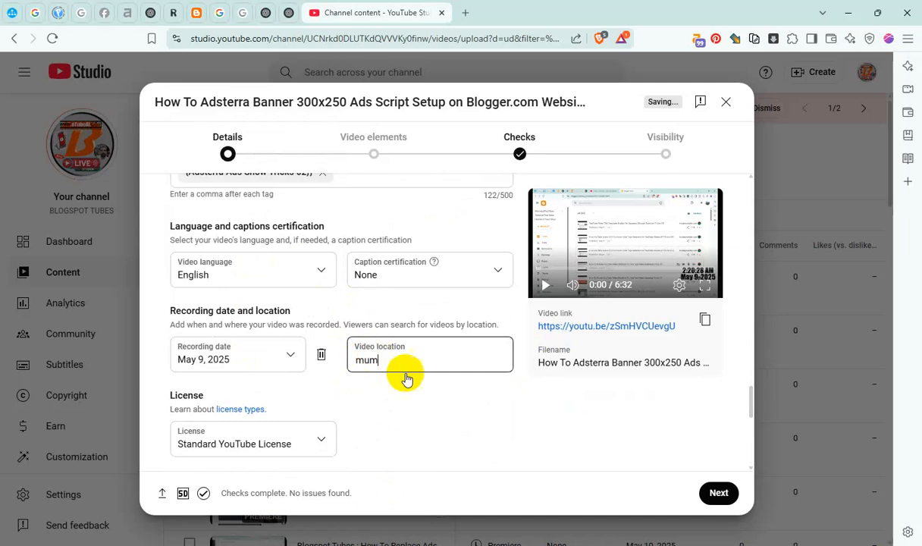
left_click(433, 135)
Disallow Shorts remixing for the video and continue to the video elements stage
scroll(306, 348, "down", 4)
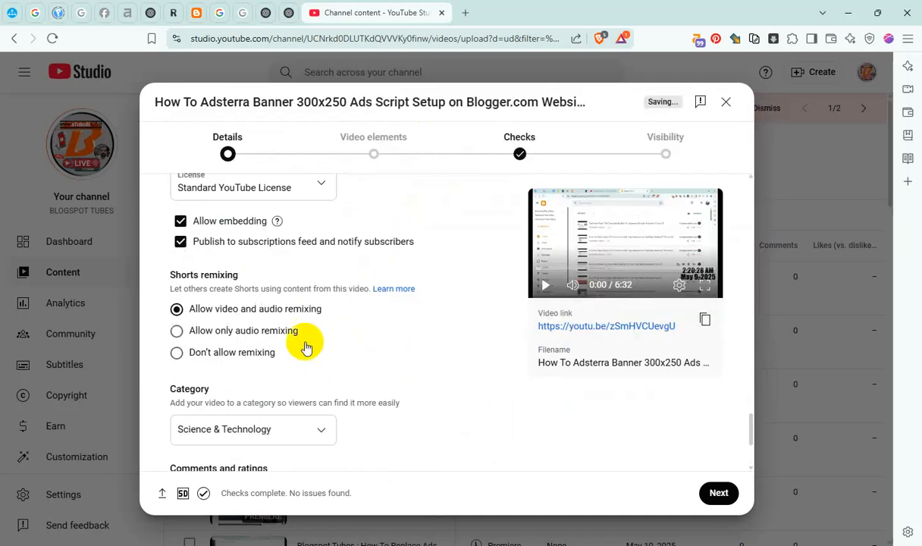
left_click(269, 355)
left_click(719, 493)
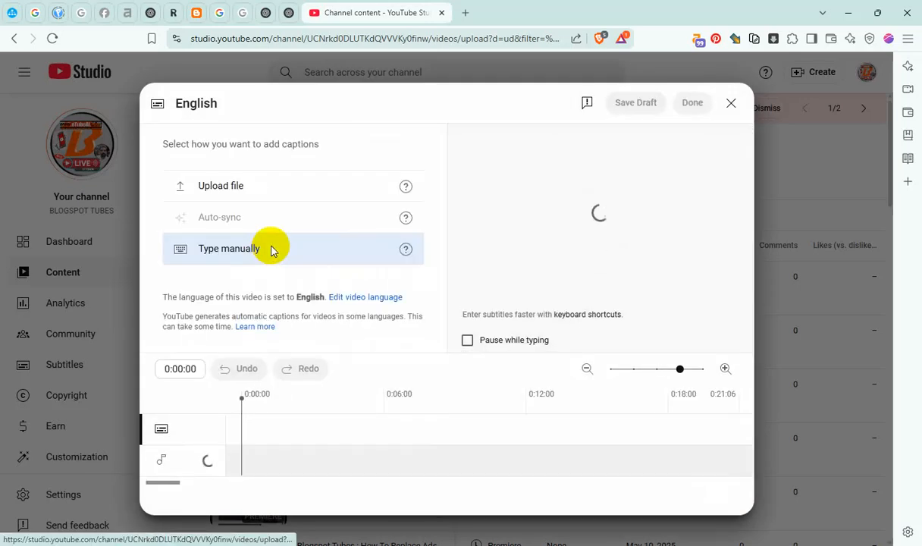
Add a manual English caption with the copied video name, remove its extra closing brace, and publish the subtitles
left_click(271, 251)
type("How To Adsterra Banner 300x250 Ads Script Setup on Blogger.com Website ,{Adsterra Ads Show Tricks 02}}")
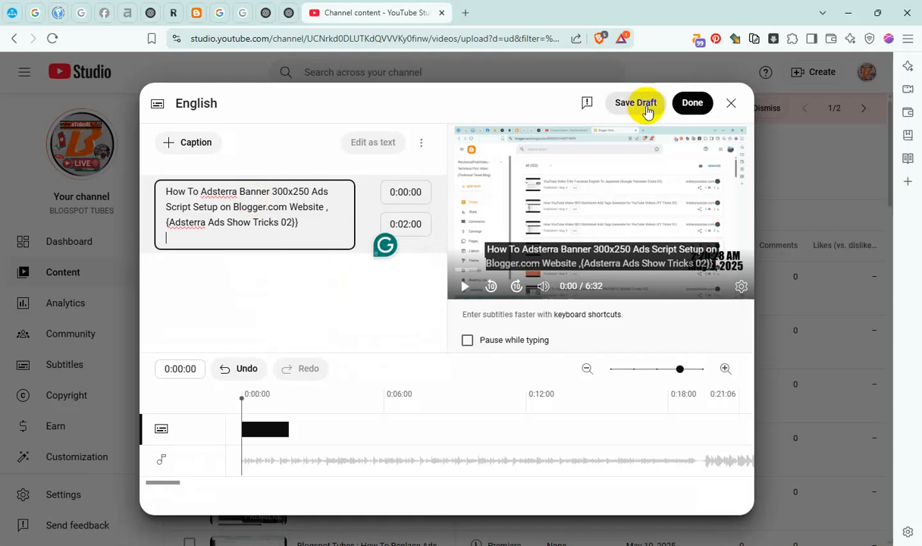
left_click(322, 222)
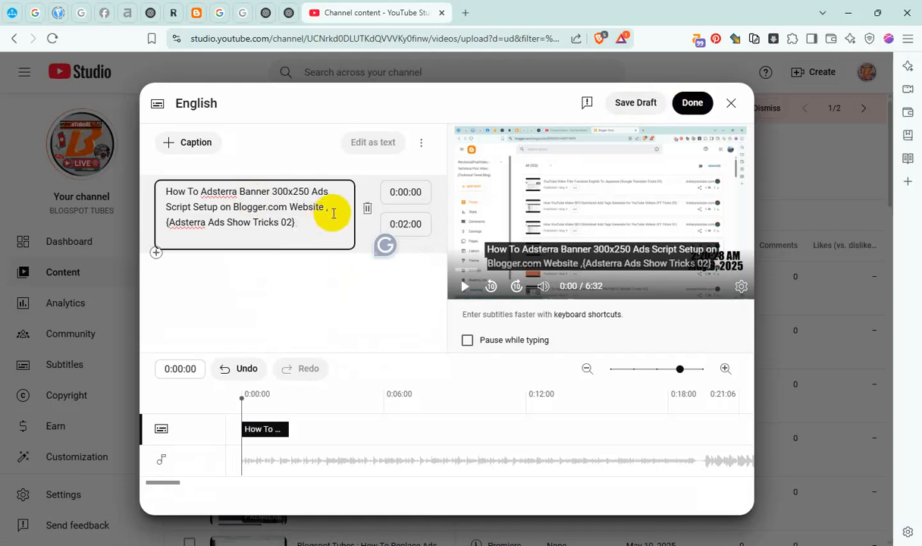
left_click(683, 103)
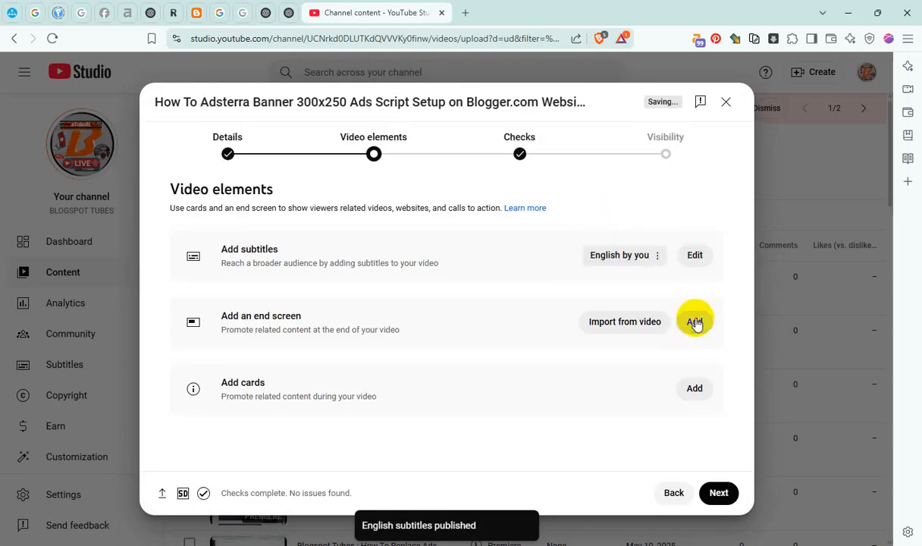
Save an end screen with best-for-viewer and most-recent-upload videos, both shortened to start at about 6:26:04
left_click(691, 320)
left_click(430, 309)
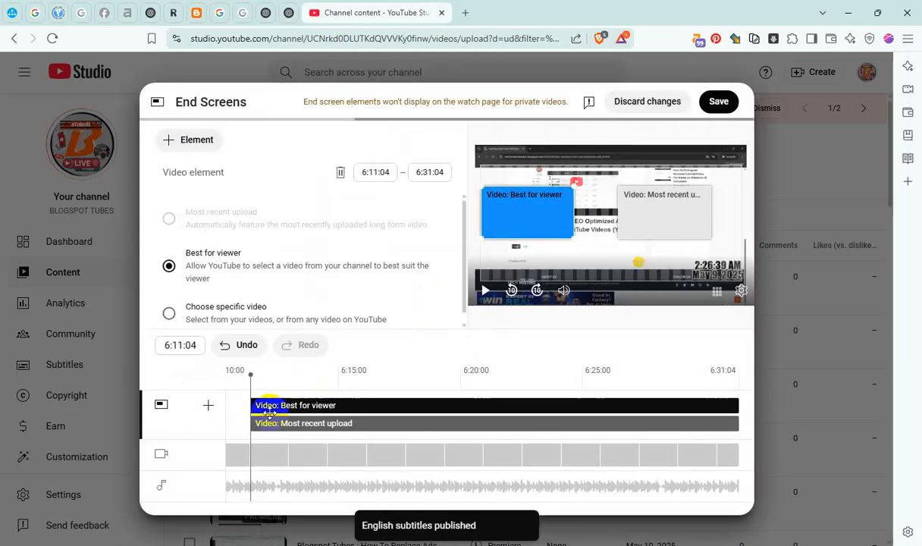
left_click_drag(249, 405, 603, 425)
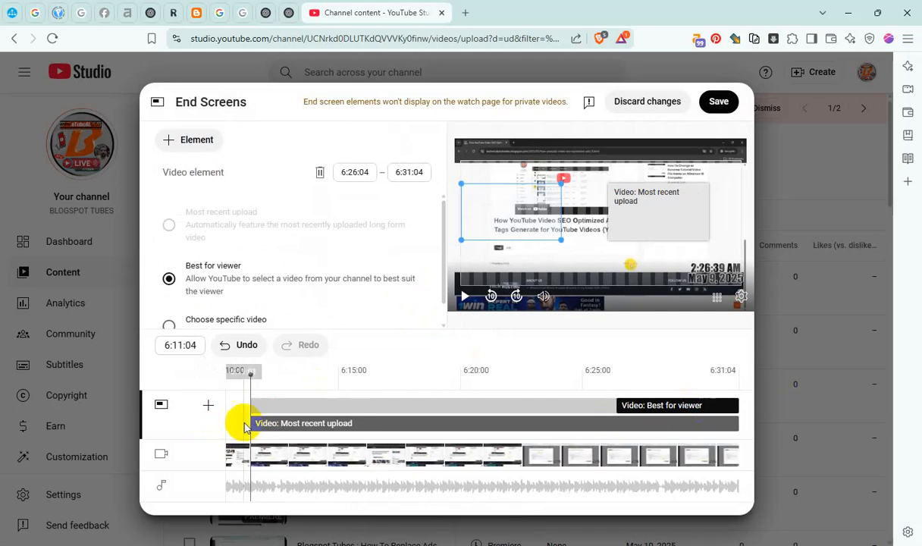
left_click_drag(248, 423, 607, 423)
left_click(719, 102)
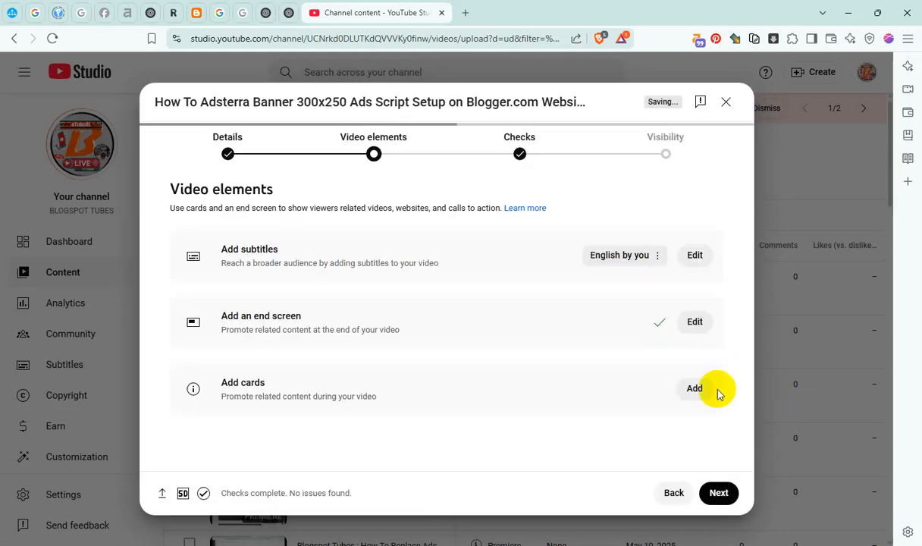
Add a playlist card for Master Blogger & Video SEO at 0:57:09
left_click(694, 388)
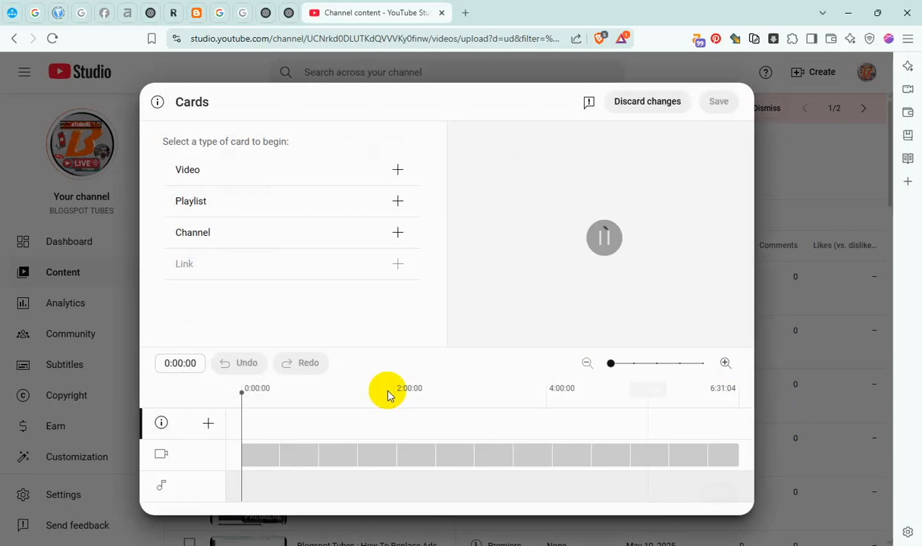
left_click(321, 414)
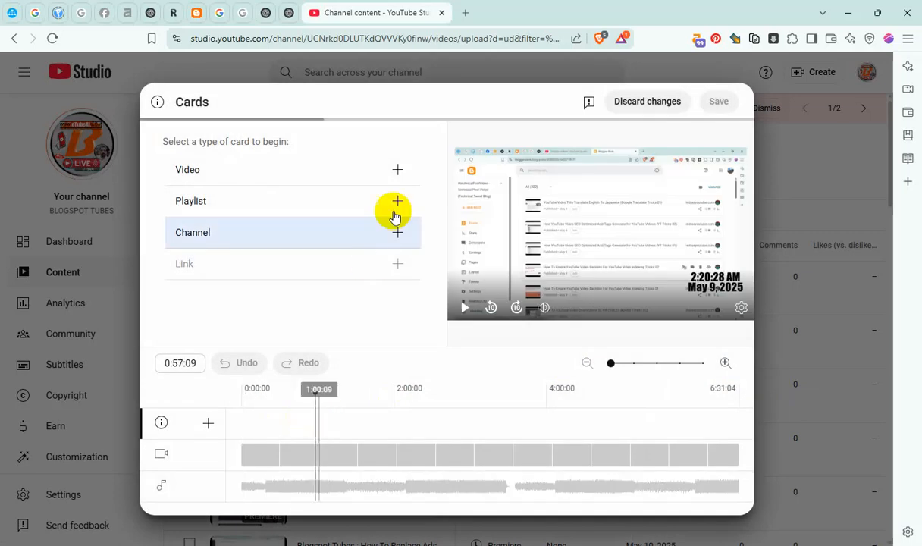
left_click(398, 201)
left_click(195, 185)
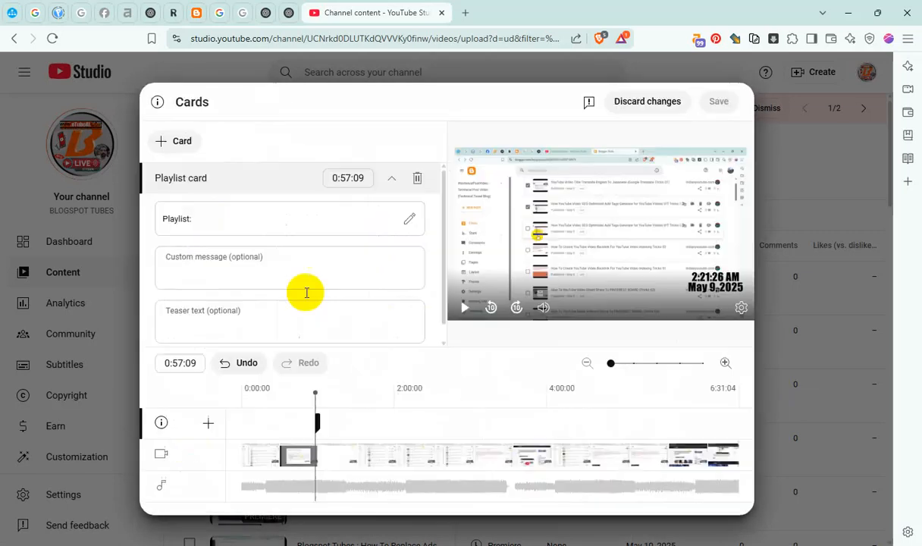
Add a second playlist card at 2:38:01 for the YouTube Channel Content: Videos/Shorts/LIVE playlist
left_click(442, 396)
left_click(179, 142)
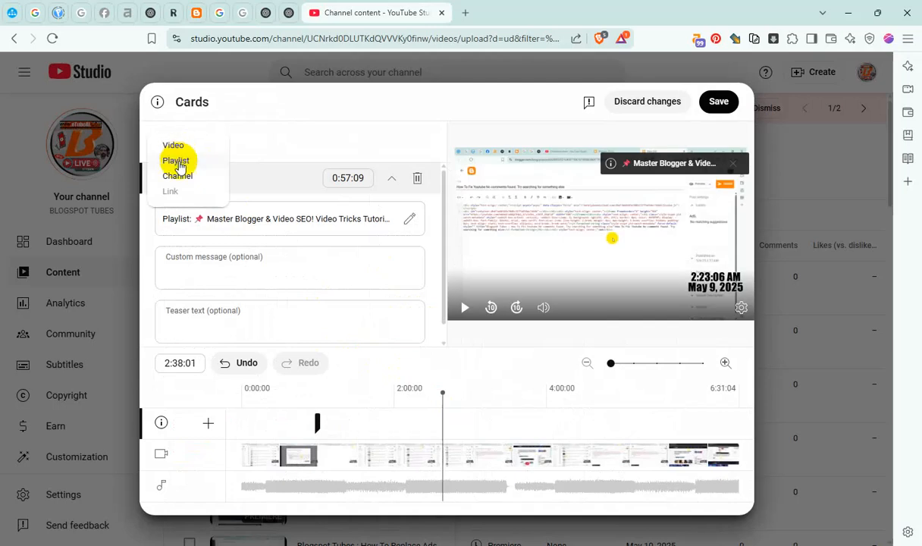
left_click(176, 161)
left_click(283, 190)
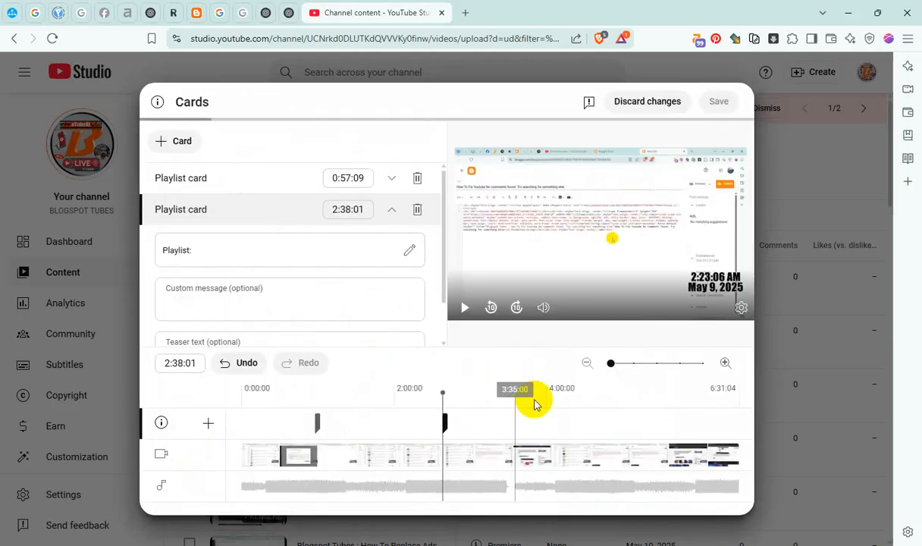
Add a third playlist card at 4:06:03 for #Adsterra Ads Earning Tricks Video (Blogspot Tubes)
left_click(550, 388)
left_click(176, 152)
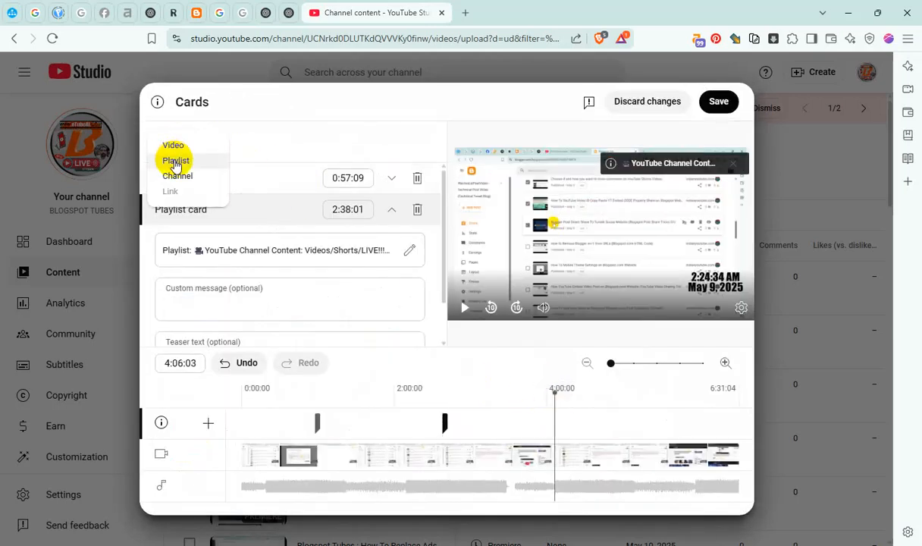
left_click(176, 159)
left_click(402, 207)
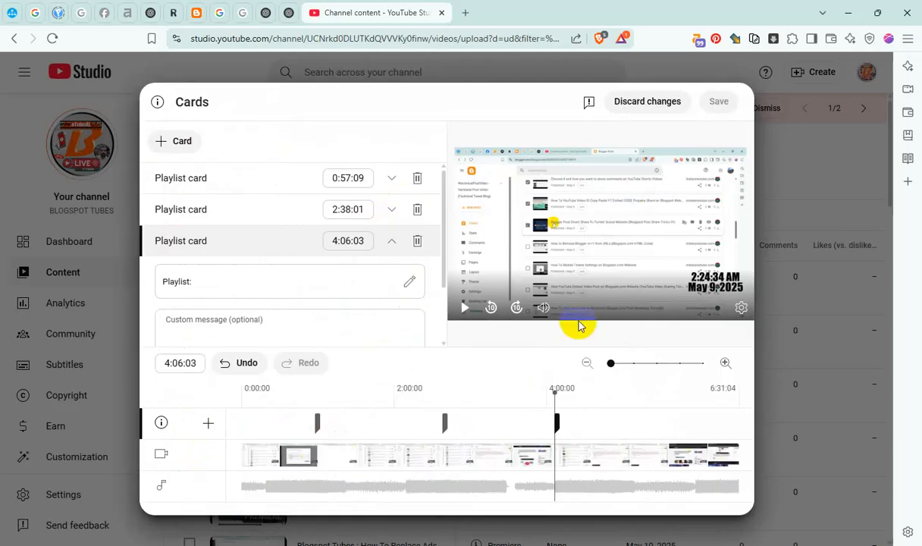
Add a fourth playlist card at 5:23:03 and save the video's cards
left_click(653, 398)
left_click(174, 142)
left_click(176, 162)
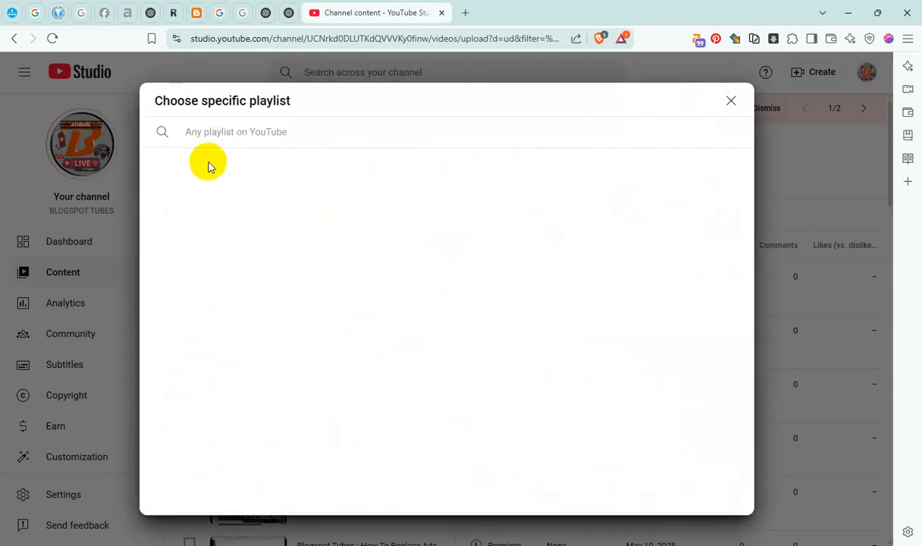
left_click(531, 193)
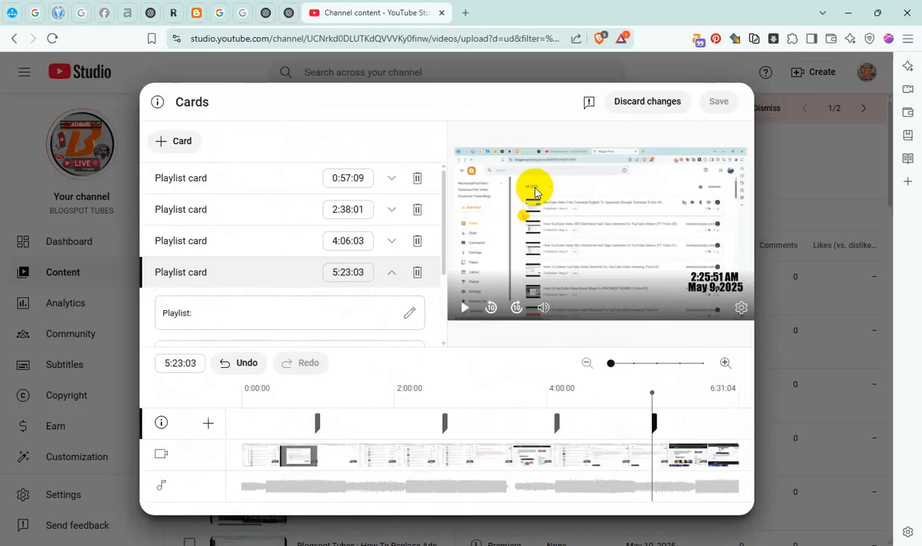
left_click(725, 103)
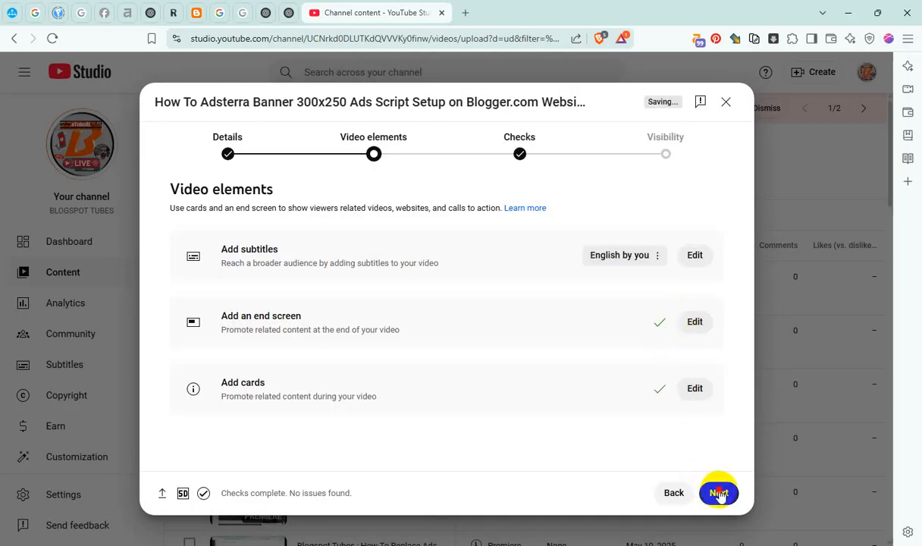
Continue to the visibility stage and set the video's public schedule to May 10, 2025 at 2:00 AM
left_click(719, 493)
left_click(719, 493)
scroll(461, 316, "down", 2)
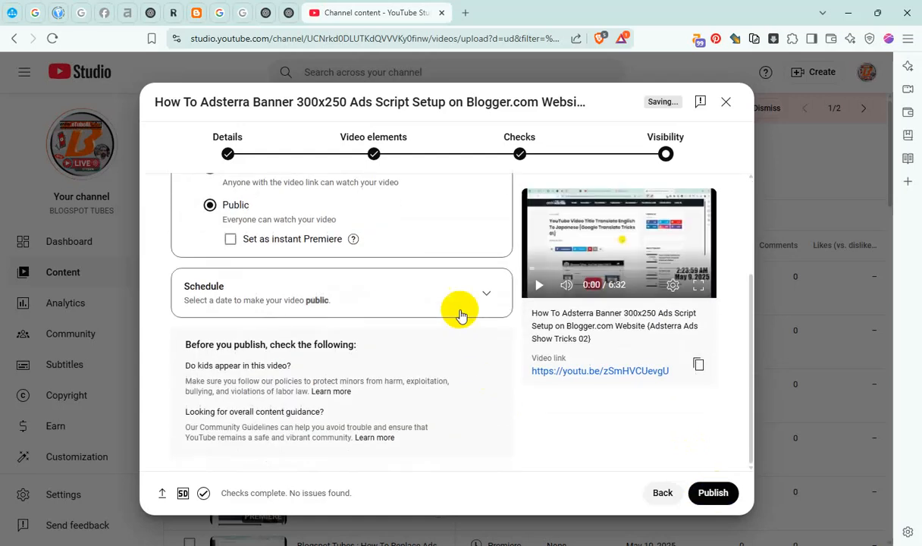
left_click(488, 300)
left_click(341, 247)
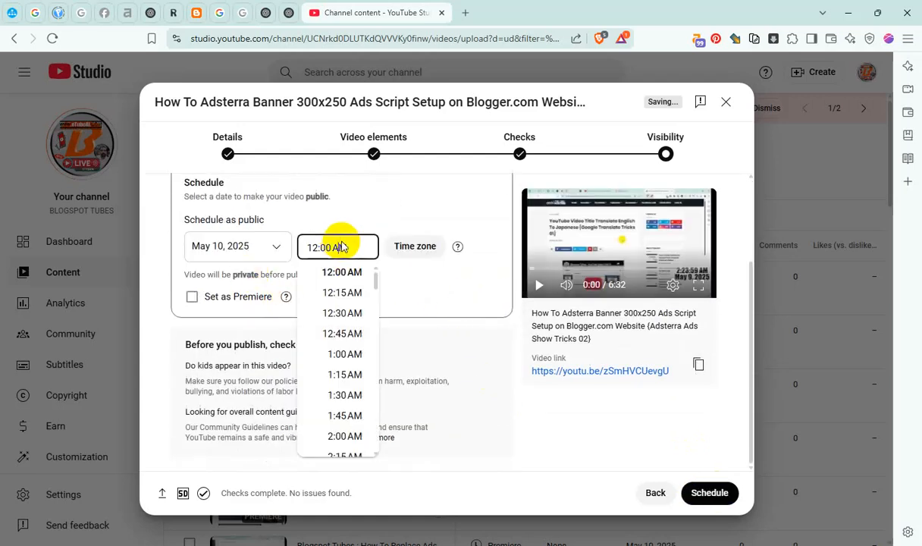
left_click(355, 435)
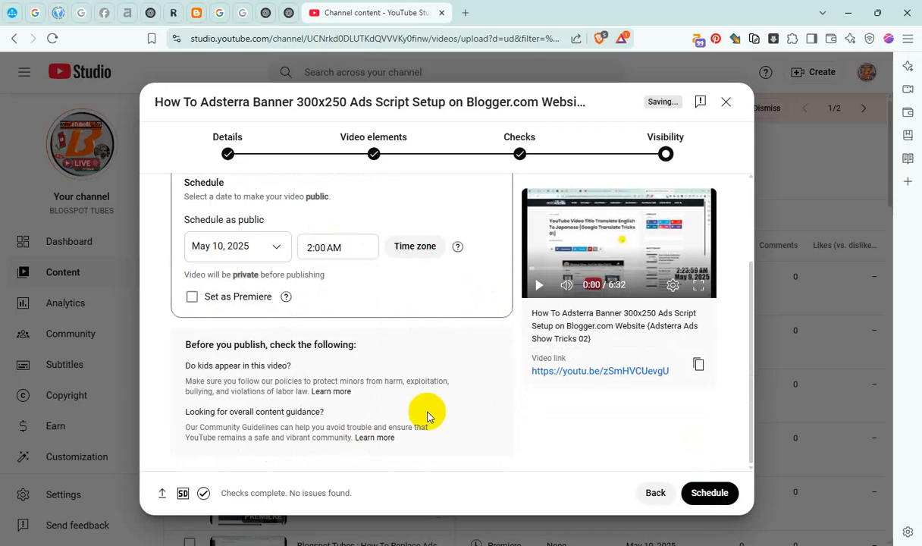
Confirm the scheduling of the Adsterra Banner 300x250 video and close the resulting dialog
left_click(710, 493)
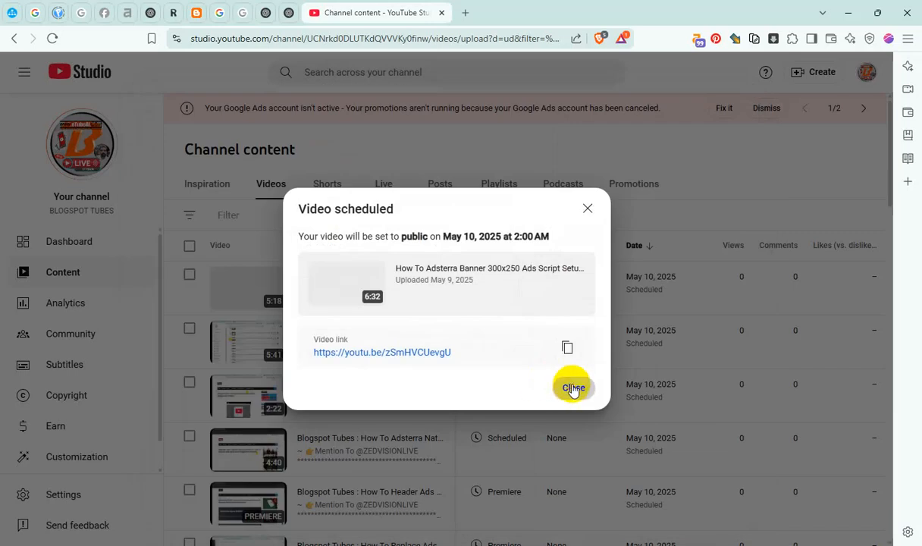
left_click(574, 389)
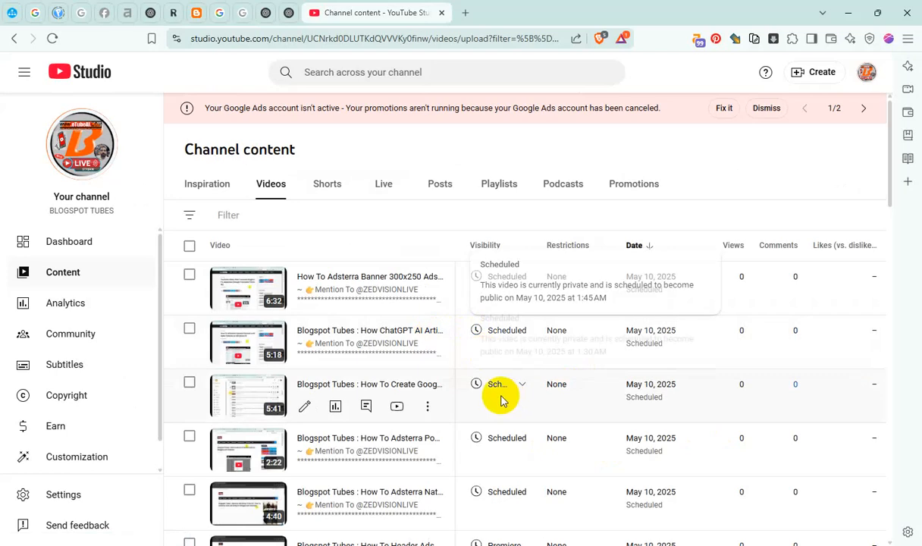
Switch to File Explorer and cut the "How To Auto Generated YouTube Video Thumbnails" video file from the 00 REC_From 050325 folder
key("alt+Tab")
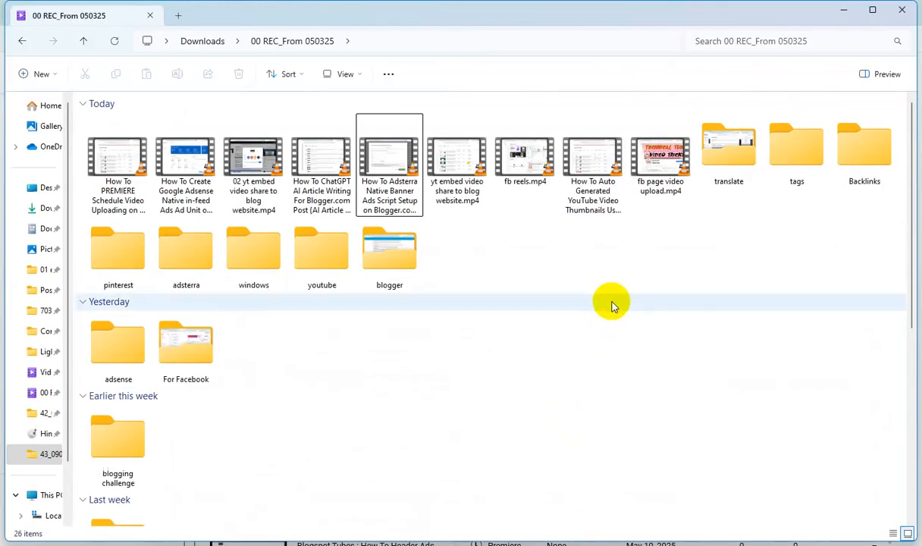
left_click(589, 163)
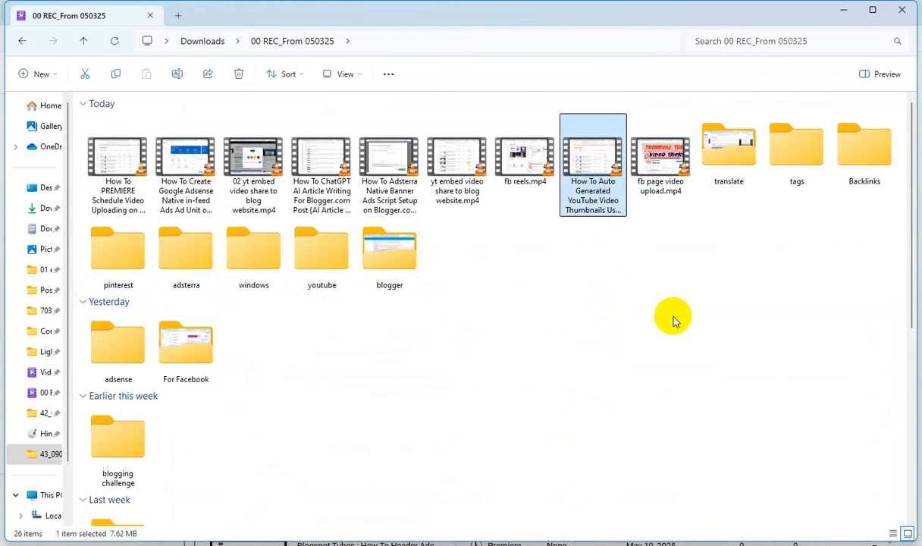
left_click(845, 13)
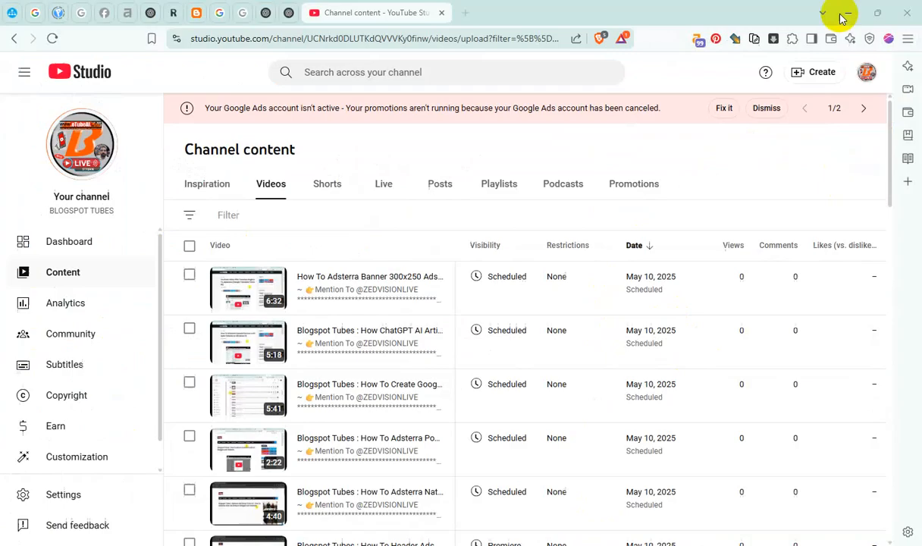
Start a new video upload, create a new folder inside 43_090525 and paste the thumbnails video file into it
left_click(816, 78)
left_click(816, 101)
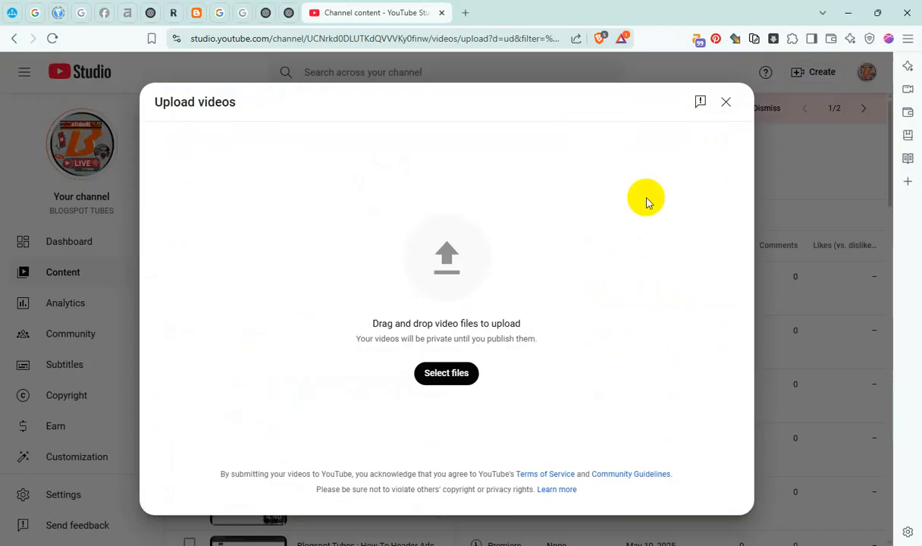
left_click(480, 237)
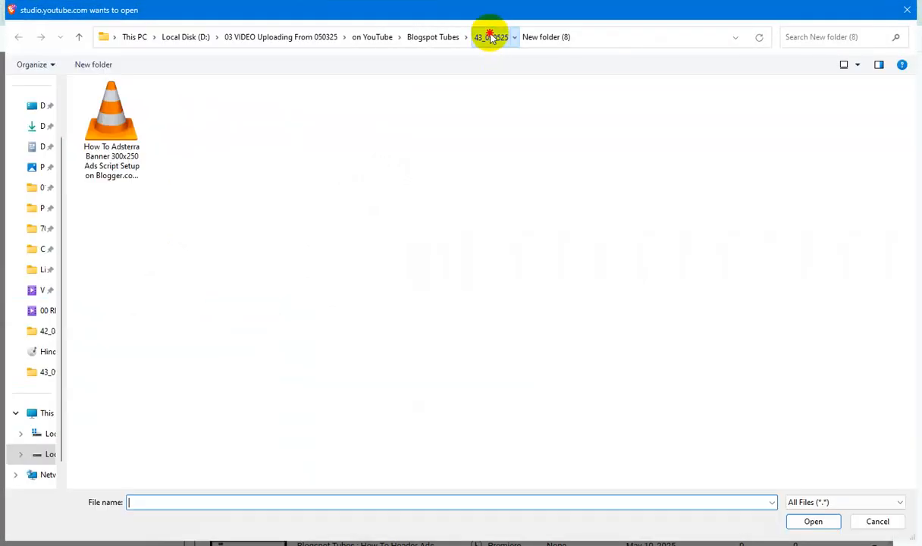
left_click(488, 36)
left_click(87, 64)
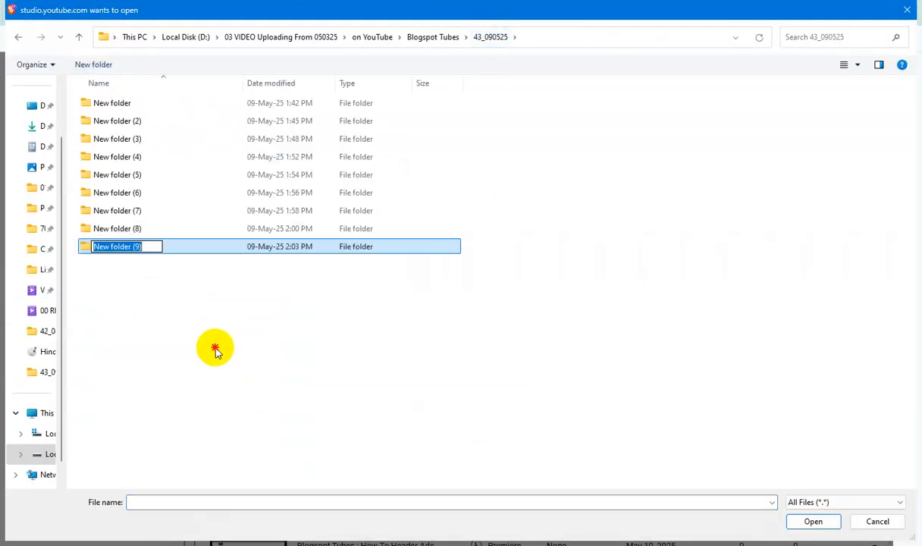
key("Return")
double_click(117, 246)
key("ctrl+v")
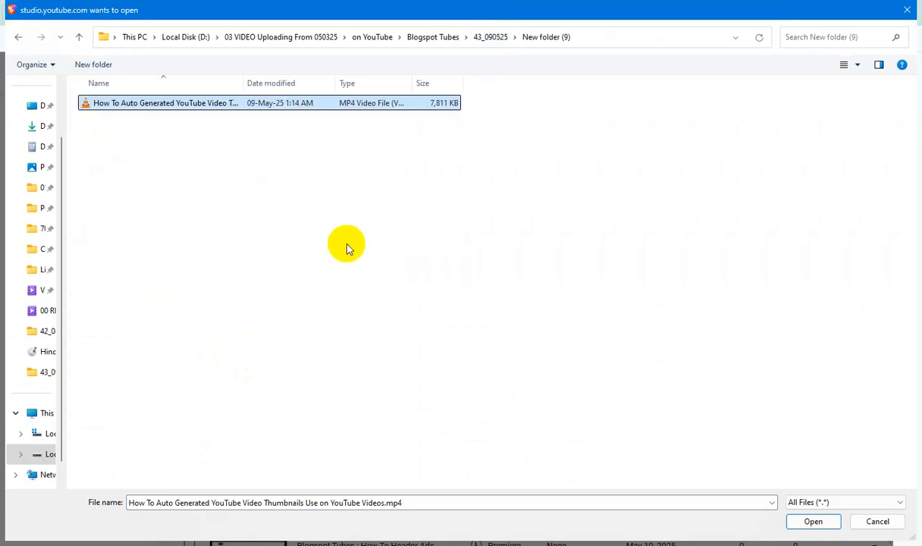
Copy the video file's name without its extension and enter it as the Title and Subtitle in the file's properties
key("F2")
key("ctrl+c")
left_click(212, 138)
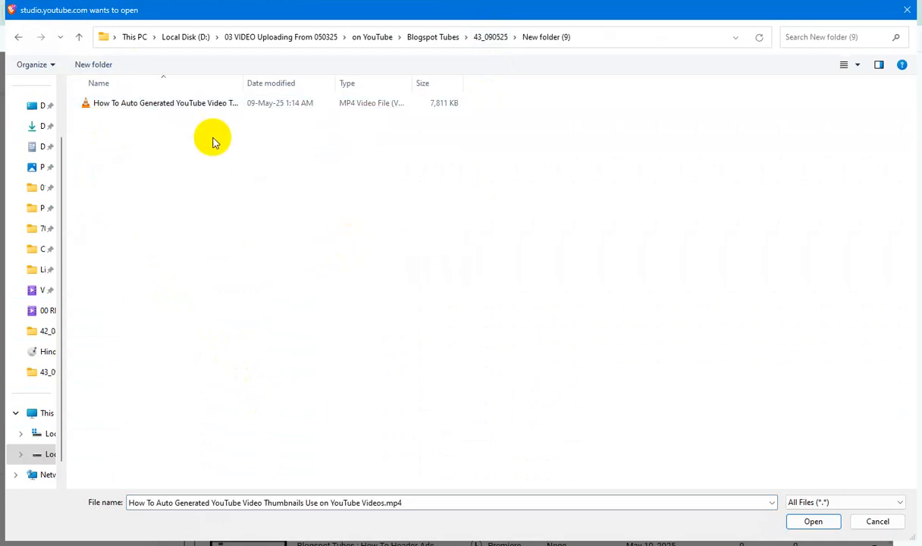
left_click(202, 106)
key("alt+Return")
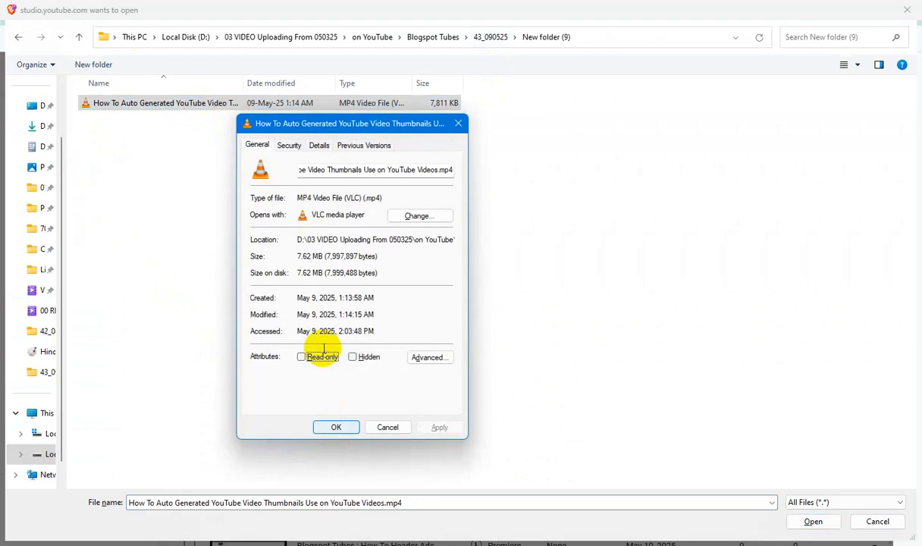
left_click(319, 145)
left_click(351, 195)
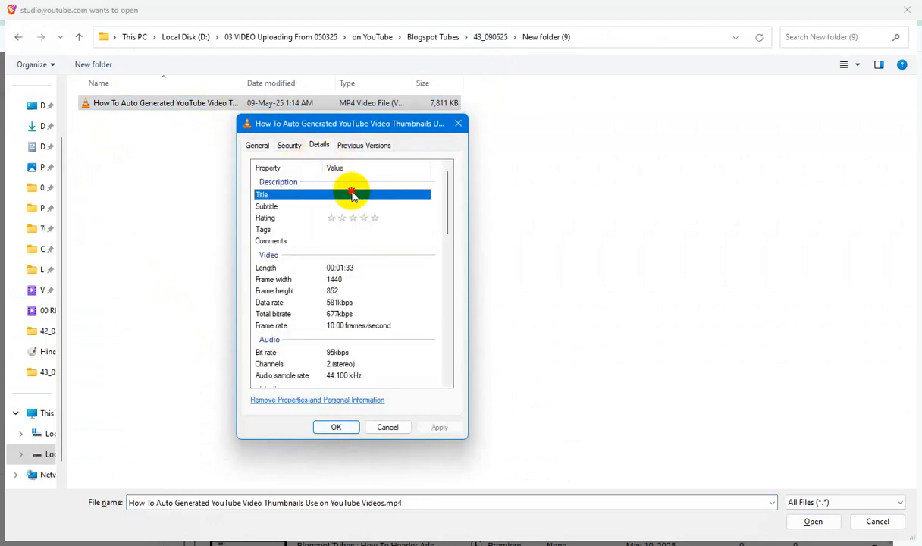
left_click(354, 206)
key("ctrl+v")
Give the file a five-star rating, enter its name as Tags and Comments, and apply the properties
left_click(374, 219)
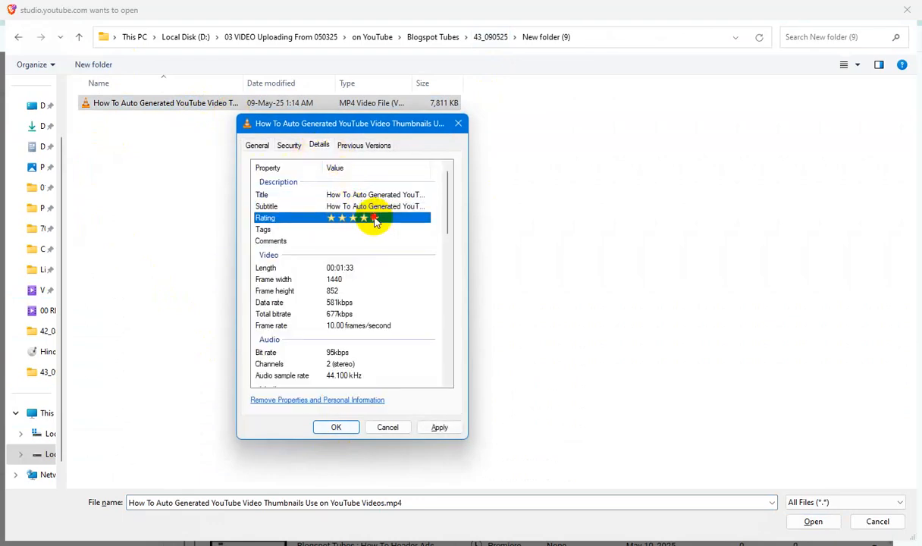
key("ctrl+v")
left_click(350, 241)
key("ctrl+v")
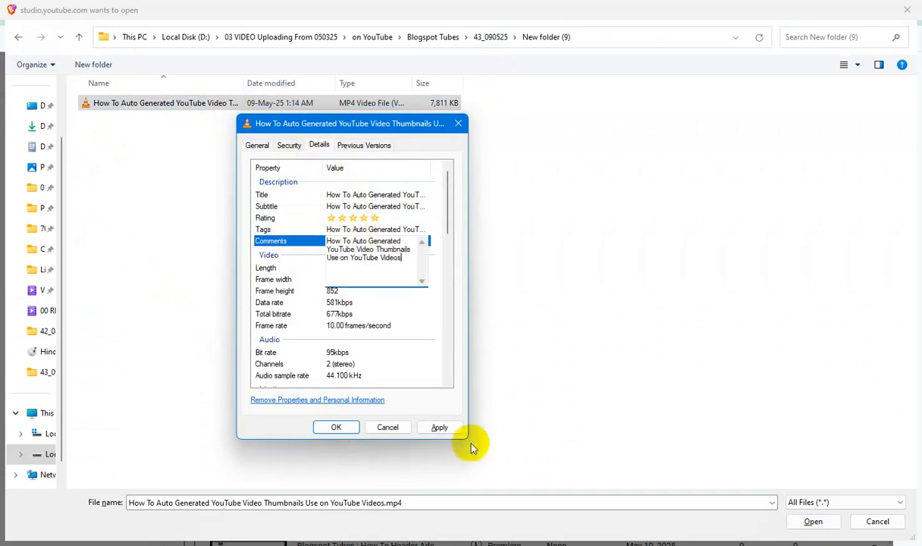
left_click(450, 428)
left_click(343, 427)
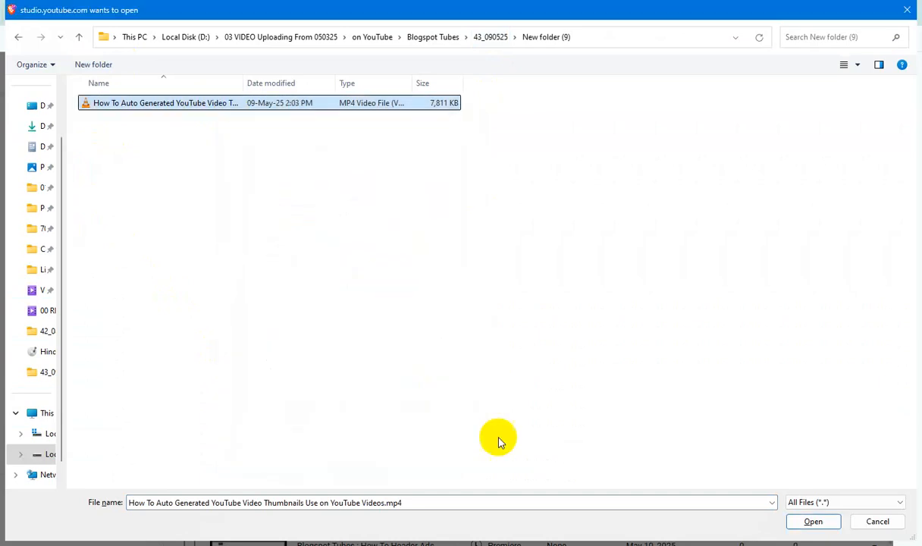
Upload the thumbnails video and add "How To Auto Generated YouTube Video Thumbnails Use on YouTube Videos" after "Blogspot Tubes :" in the title
left_click(814, 522)
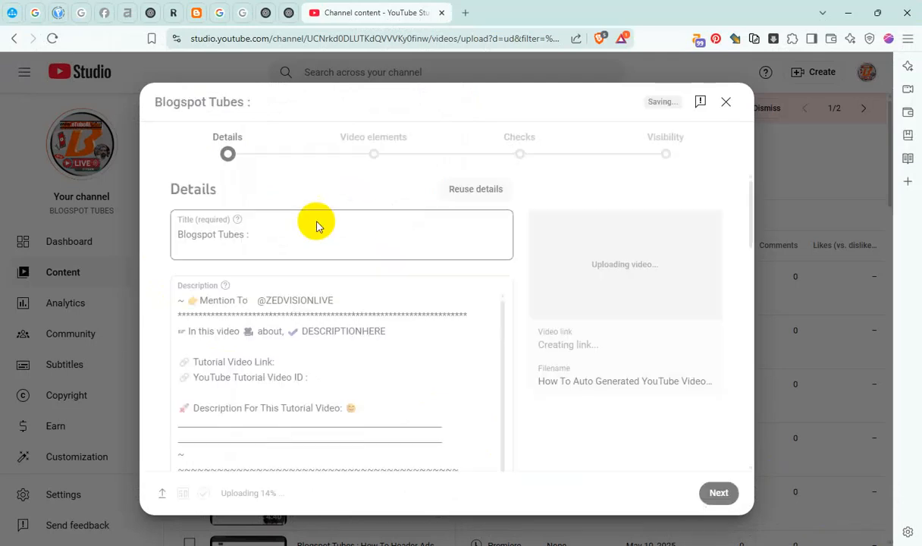
left_click(270, 233)
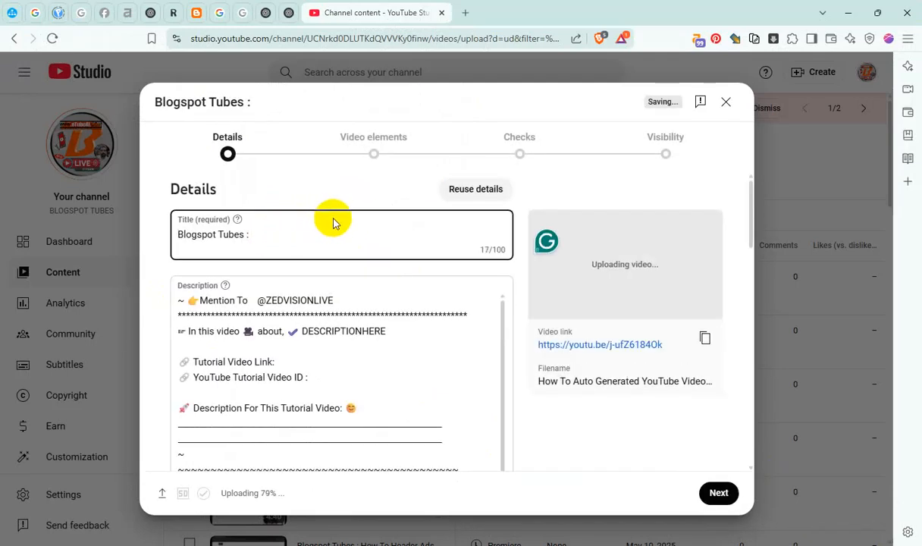
key("ctrl+v")
Copy the full video title and put it in place of DESCRIPTIONHERE in the description
key("ctrl+a")
key("ctrl+c")
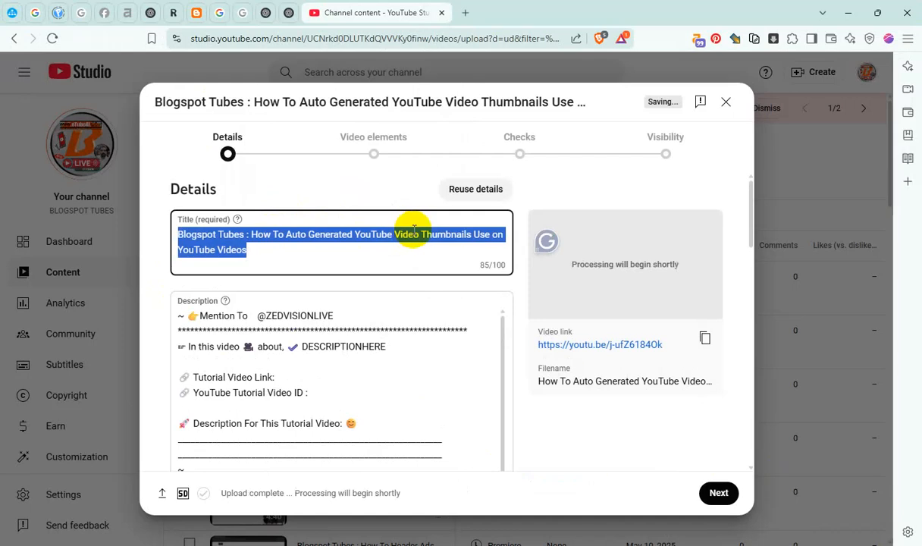
left_click(351, 346)
key("ctrl+v")
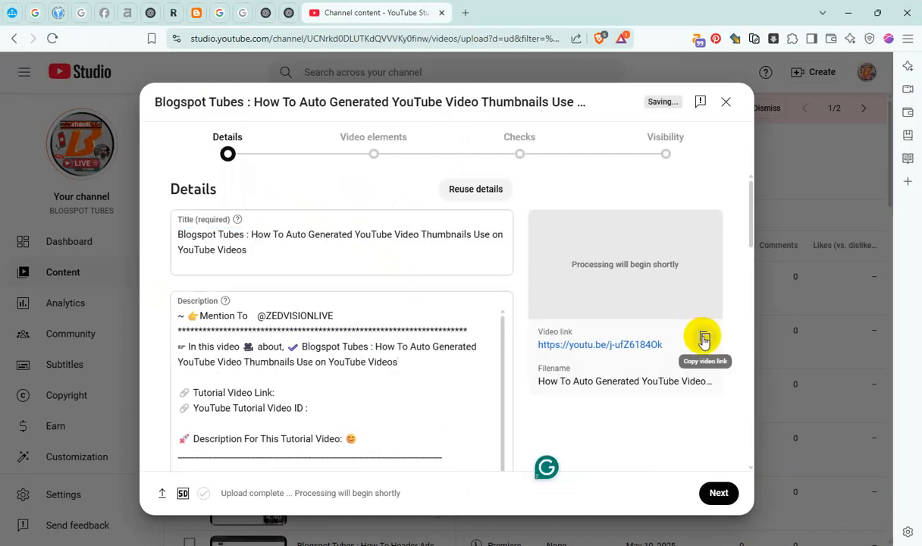
left_click(704, 338)
left_click(305, 385)
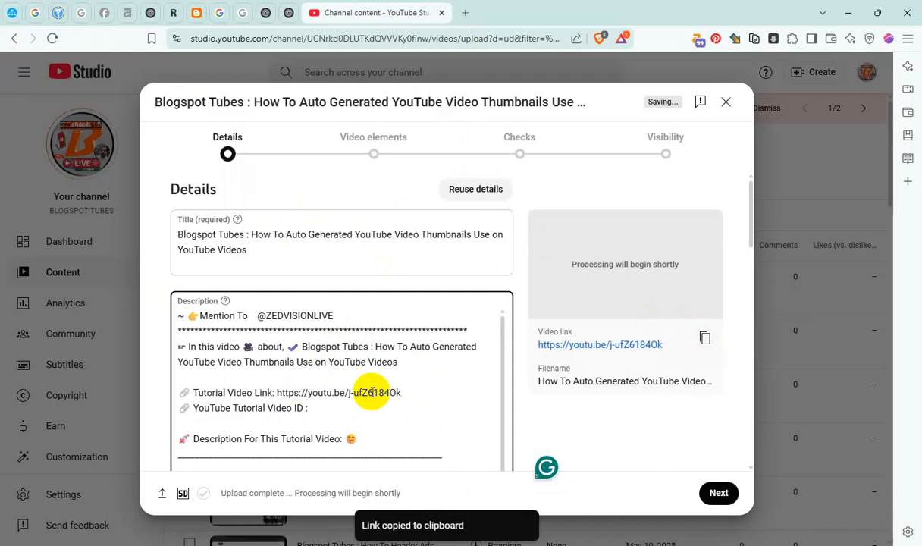
left_click_drag(412, 390, 348, 397)
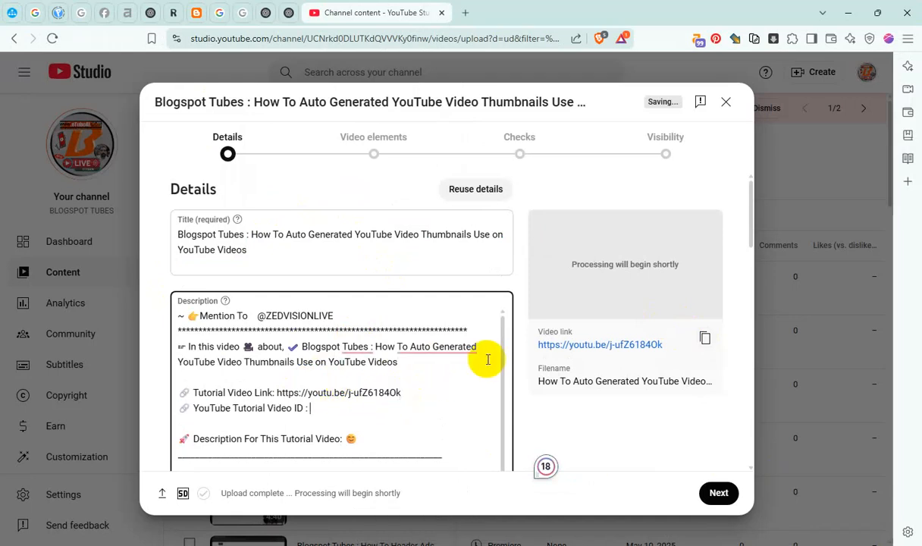
key("ctrl+v")
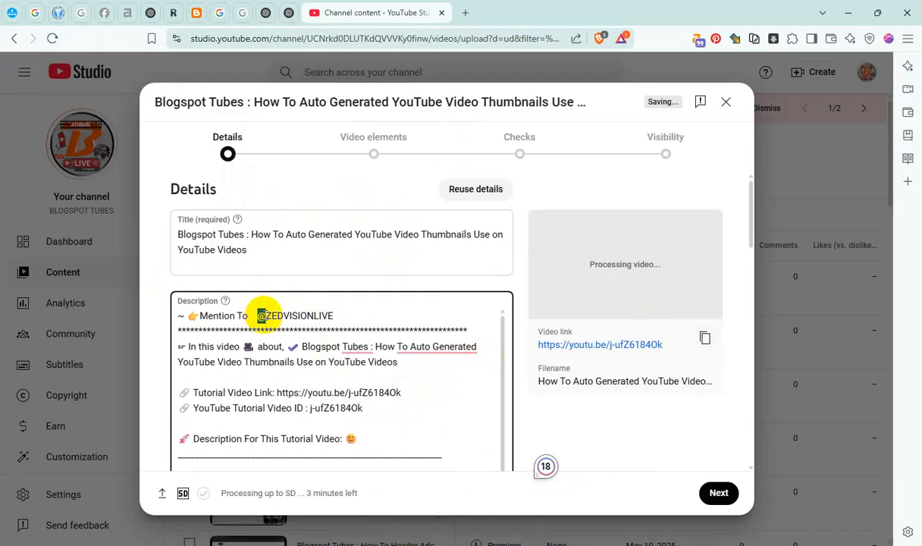
left_click(402, 345)
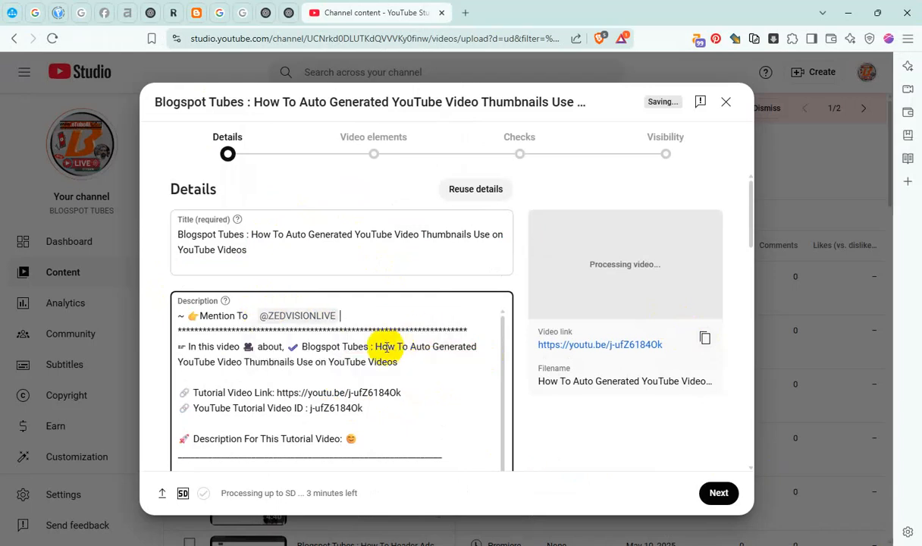
Copy the tutorial name without its prefix from the description and add the video to the YouTube Channel Content playlist
left_click_drag(377, 347, 427, 363)
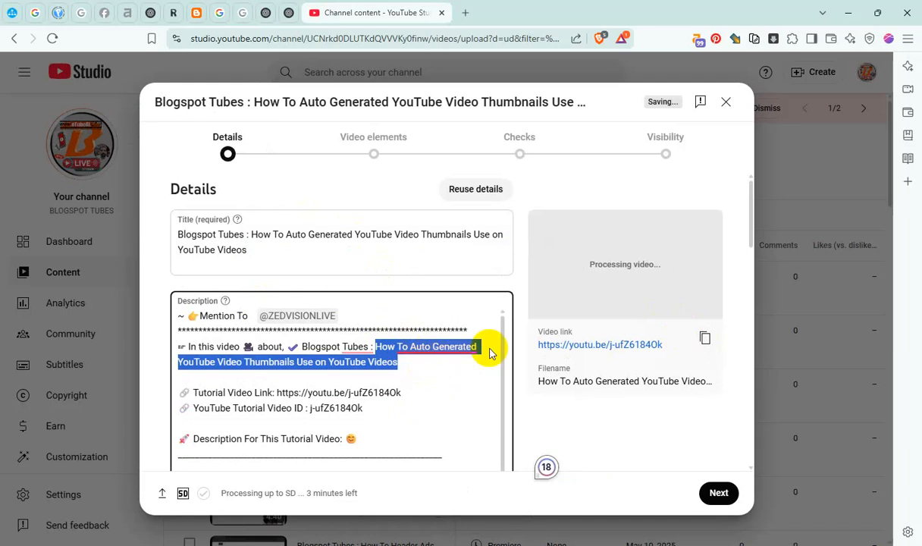
scroll(488, 352, "down", 15)
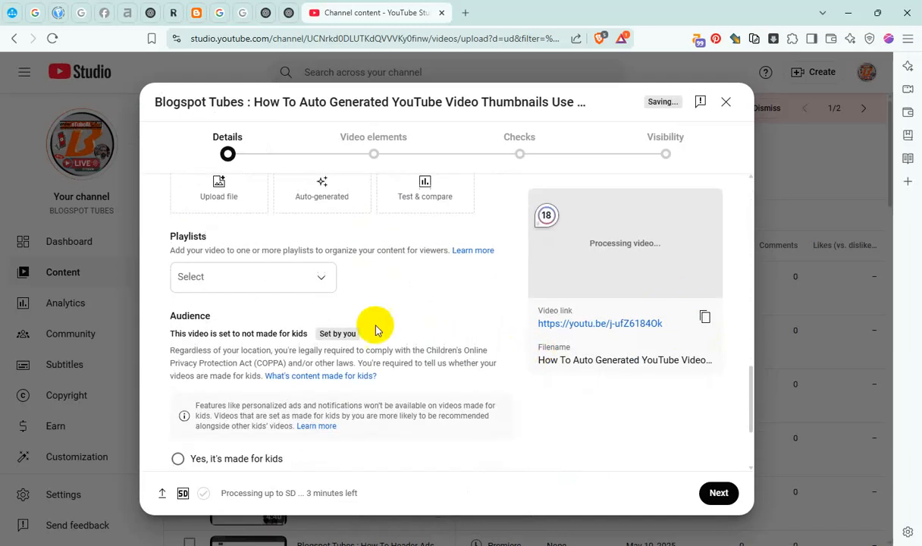
left_click(282, 279)
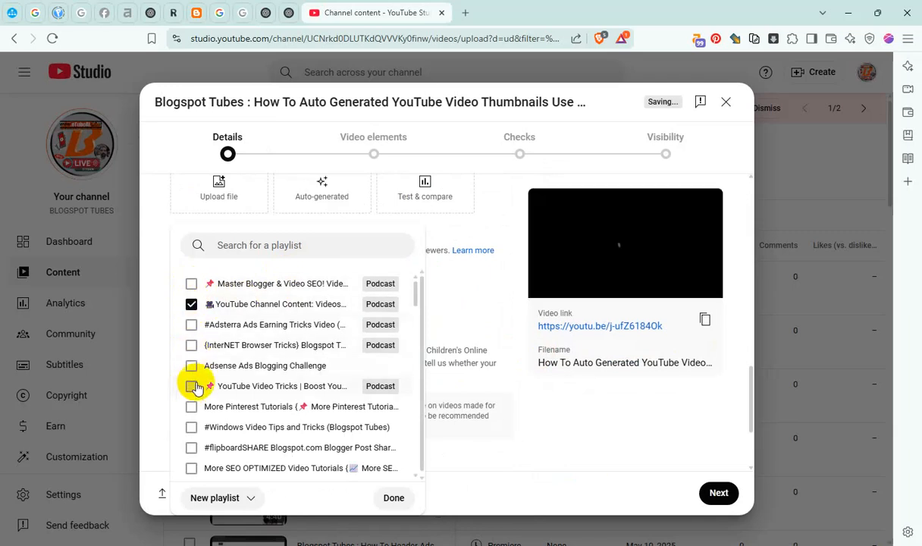
left_click(391, 496)
Expand the additional details and add the copied tutorial name to the video's tags after "blogspot tubes"
scroll(326, 360, "down", 3)
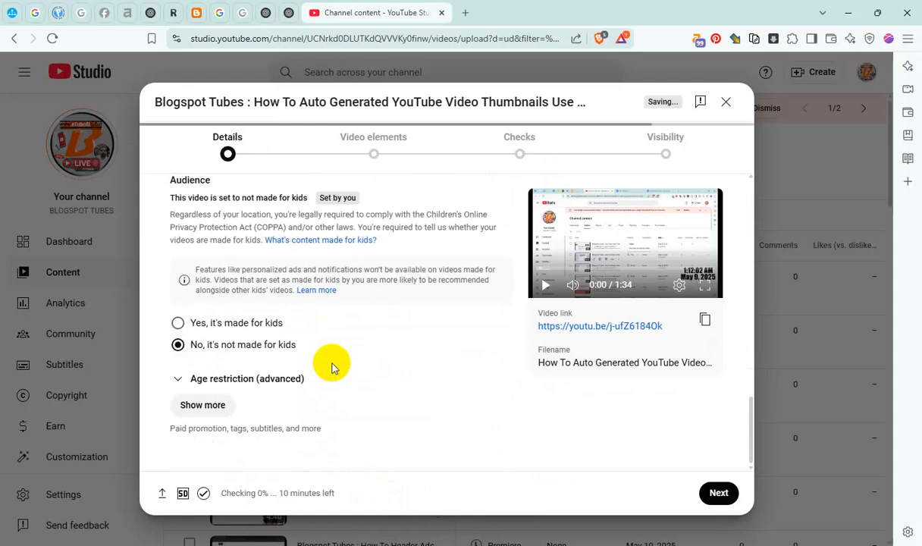
left_click(204, 406)
scroll(235, 396, "down", 5)
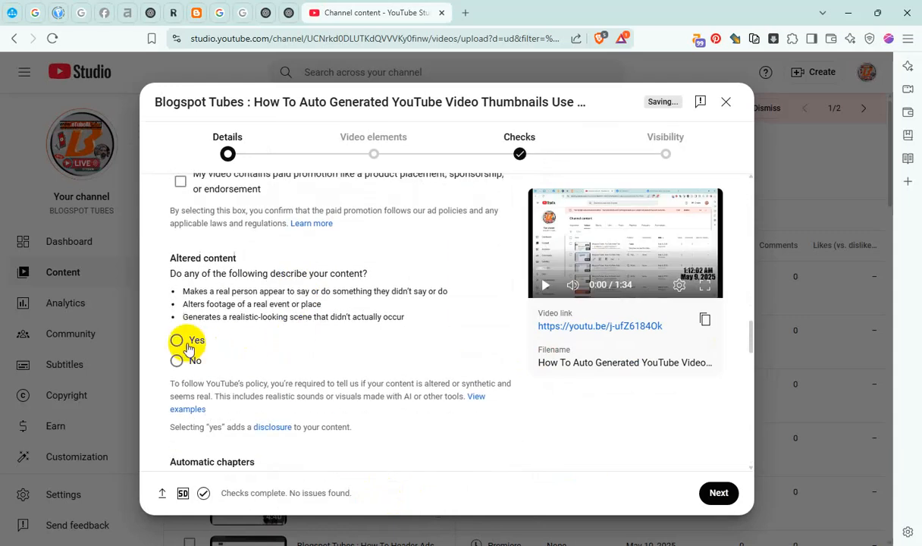
scroll(317, 347, "down", 5)
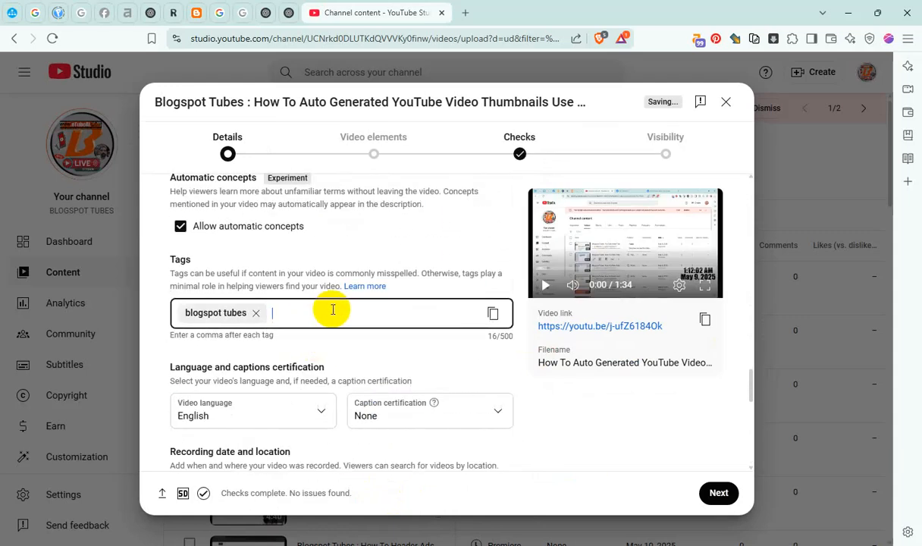
key("ctrl+v")
Set the recording date to May 9, 2025 and the video location to Mumbai, Maharashtra
scroll(323, 326, "down", 3)
left_click(254, 331)
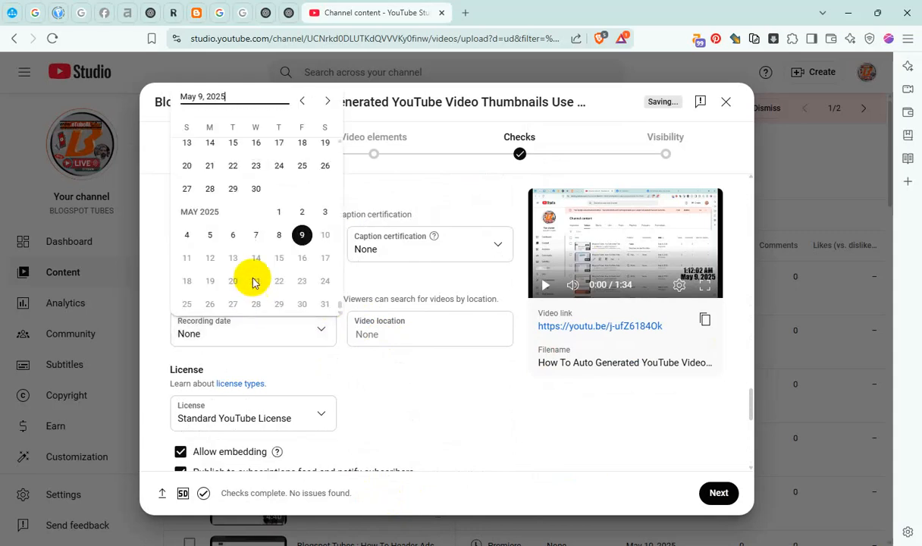
left_click(301, 237)
left_click(371, 336)
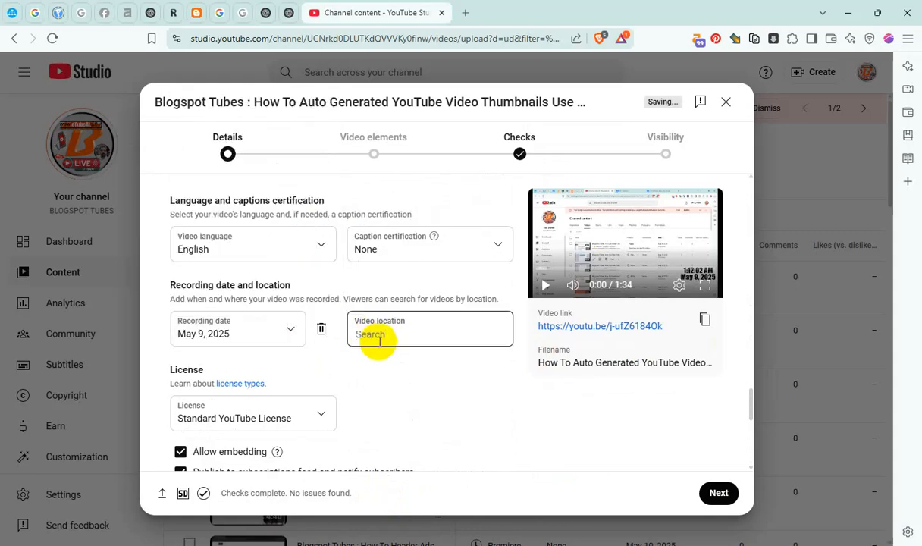
type("mum")
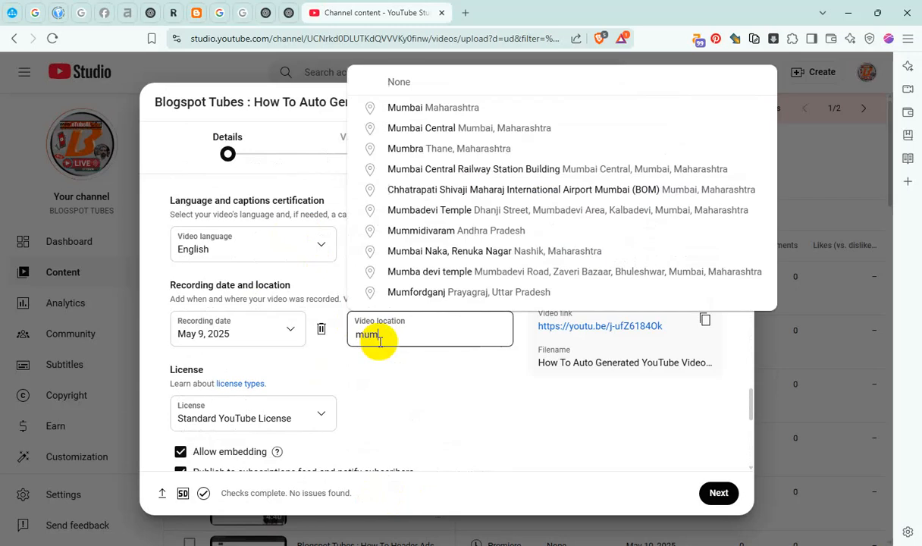
left_click(412, 103)
Disallow Shorts remixing for the video and continue to the video elements stage
scroll(428, 372, "down", 3)
left_click(231, 390)
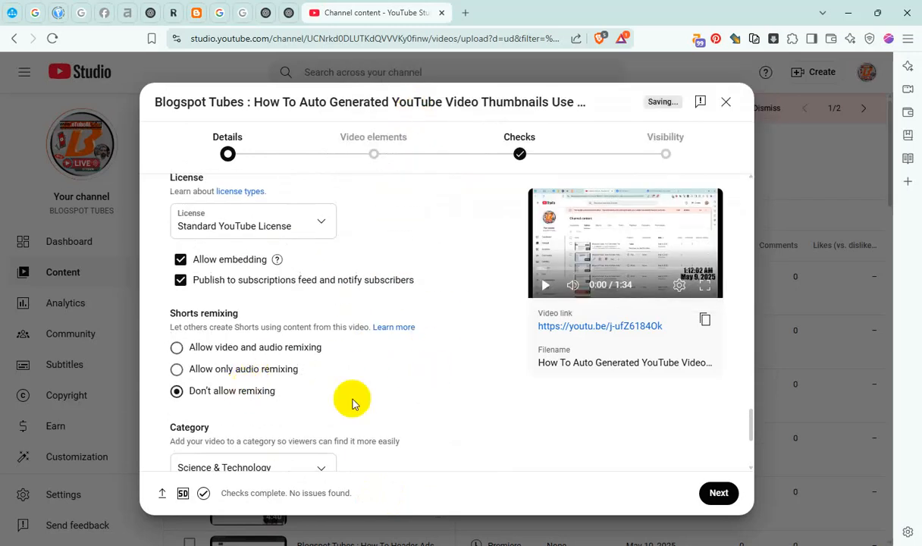
left_click(717, 493)
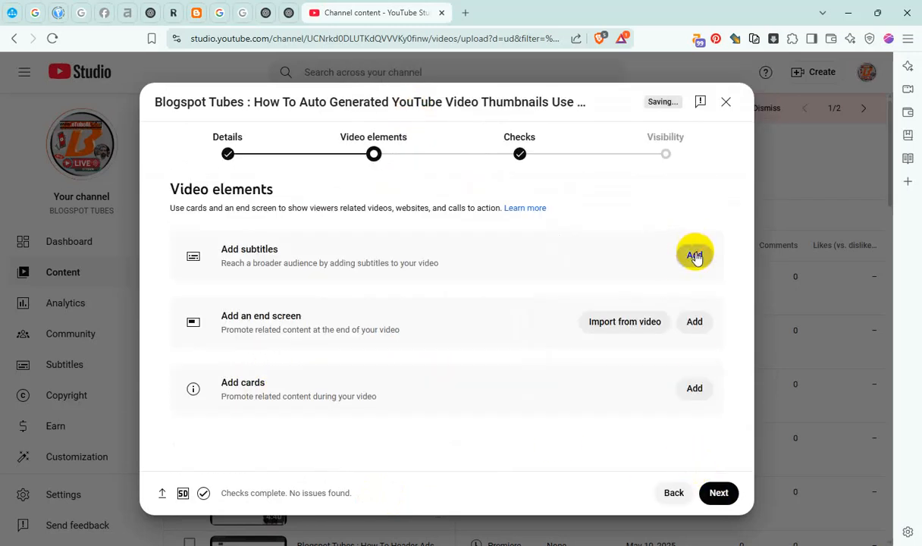
Add manual English subtitles reading "How To Auto Generated YouTube Video Thumbnails Use on YouTube Videos" and publish them
left_click(695, 255)
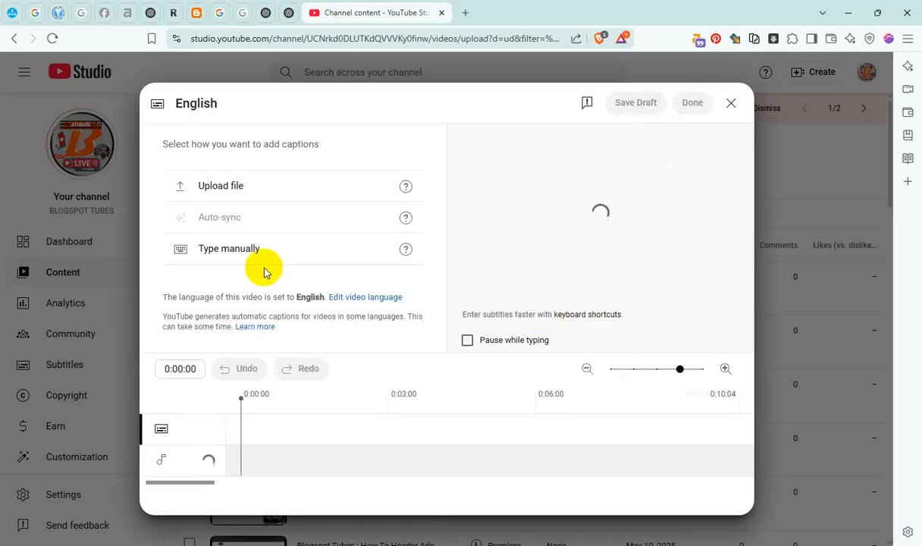
left_click(257, 248)
key("ctrl+v")
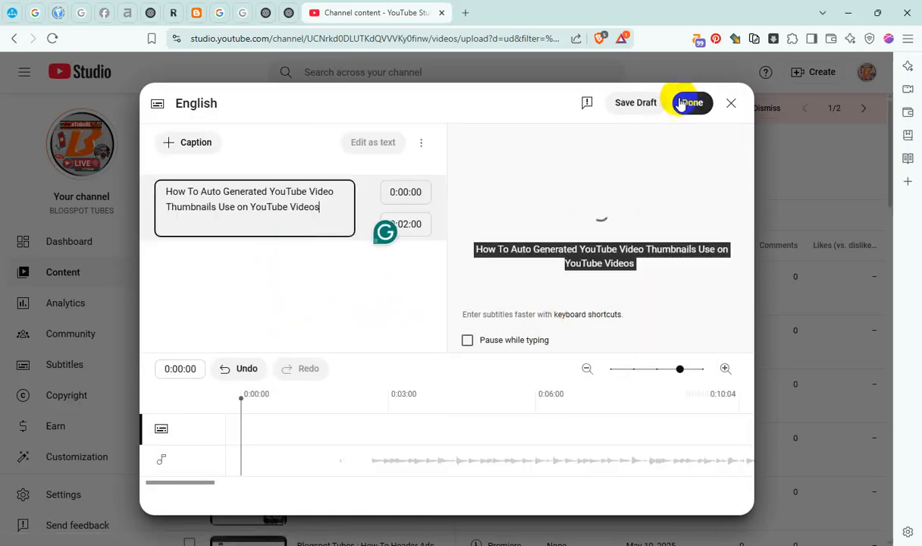
left_click(688, 103)
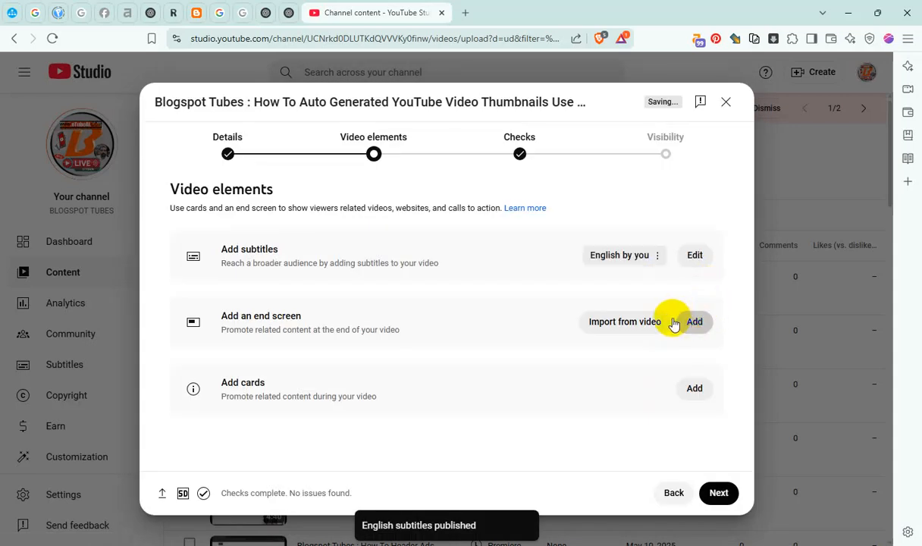
Add an end screen with Best for viewer and Most recent upload videos, both running from 1:28:07 to 1:33:07, and save it
left_click(675, 325)
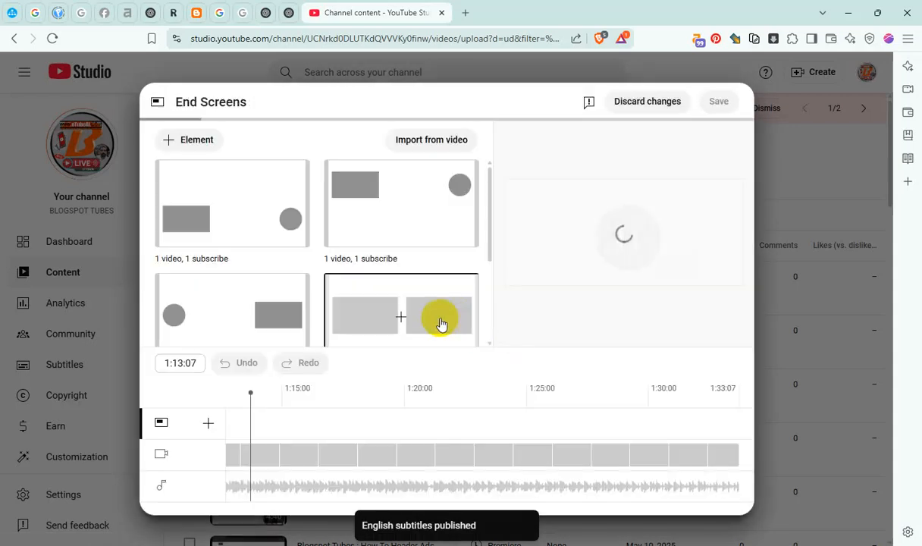
left_click(439, 324)
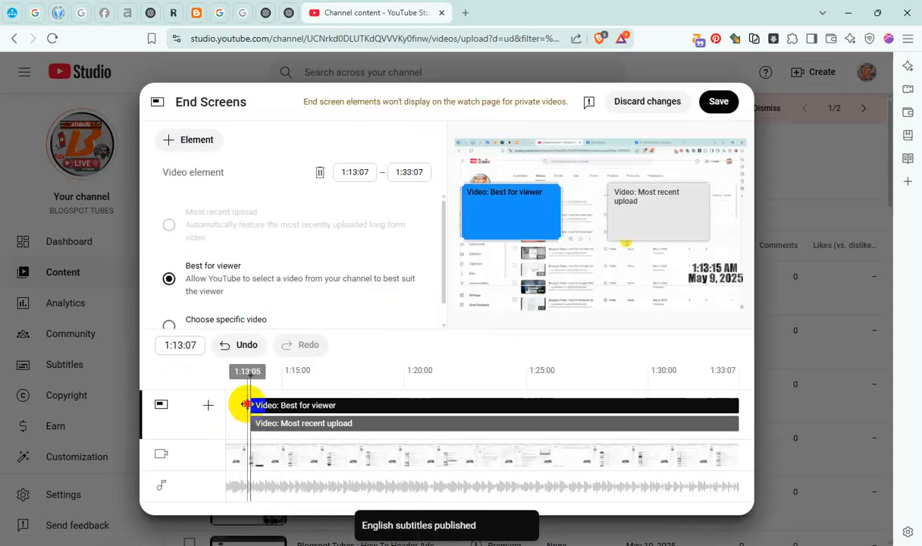
left_click_drag(245, 404, 825, 403)
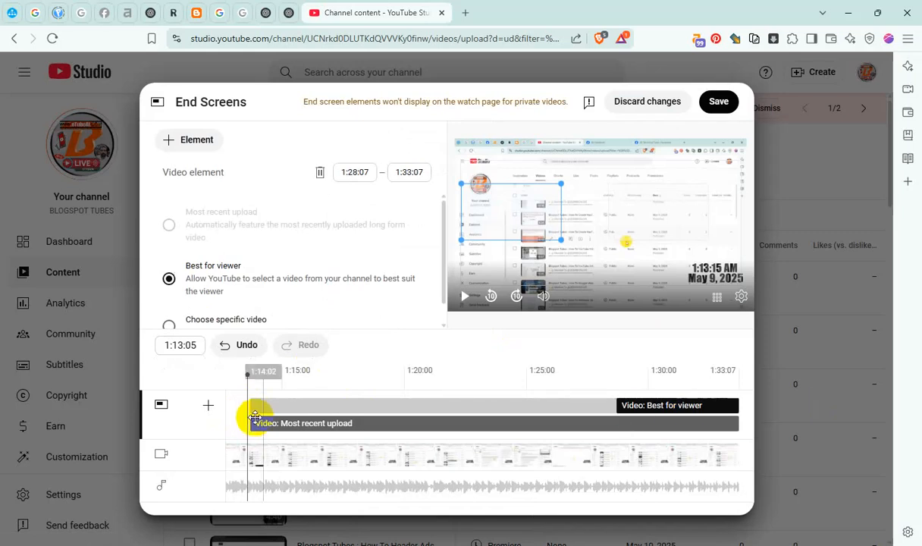
left_click_drag(250, 421, 918, 423)
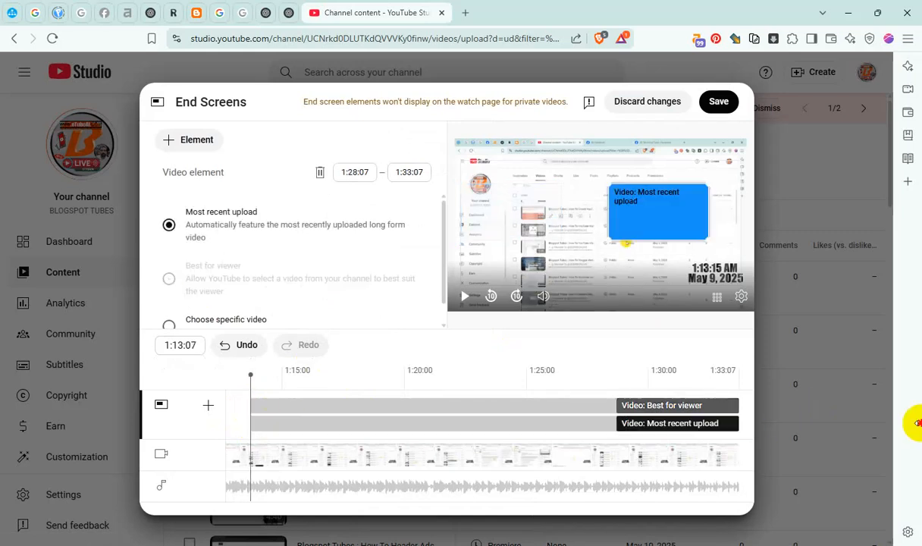
left_click(715, 101)
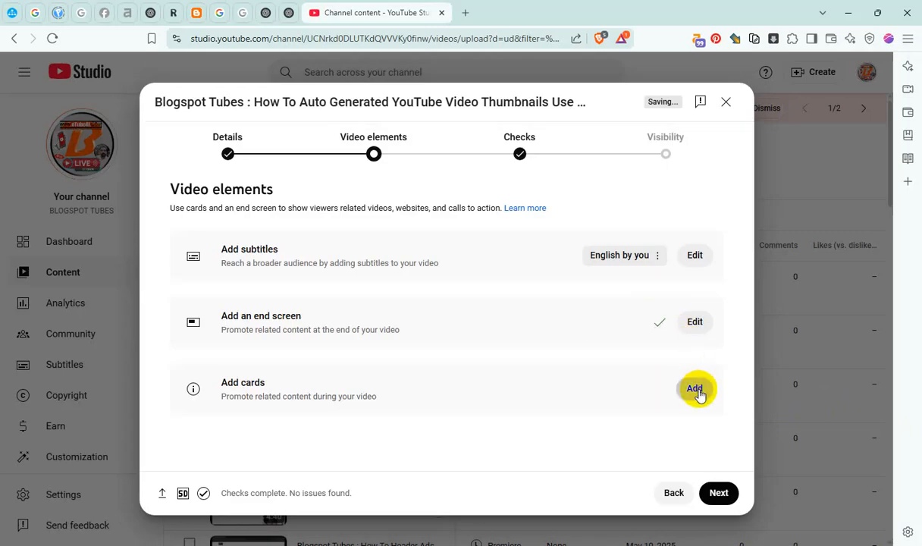
Add playlist cards for "Master Blogger & Video SEO" at 0:13:07 and "YouTube Channel Content" at 0:36:02
left_click(695, 390)
left_click(311, 391)
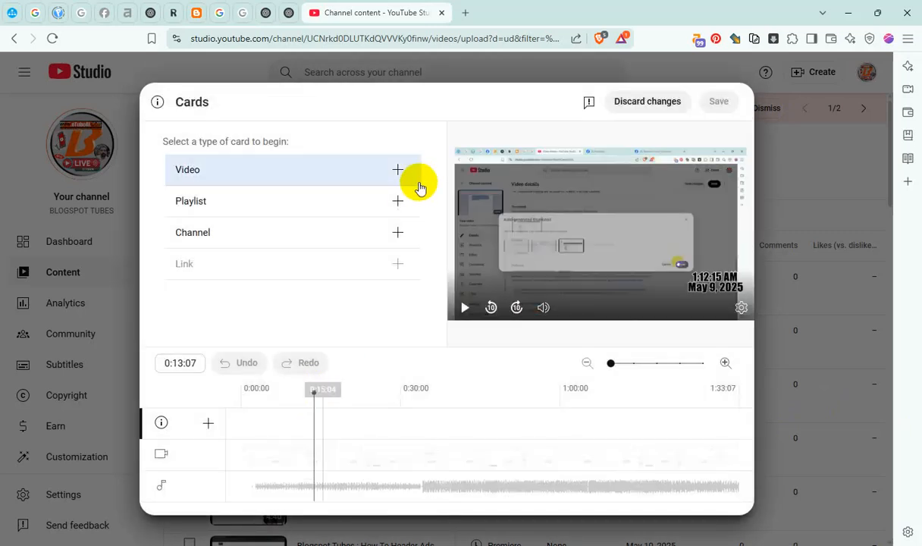
left_click(397, 201)
left_click(190, 185)
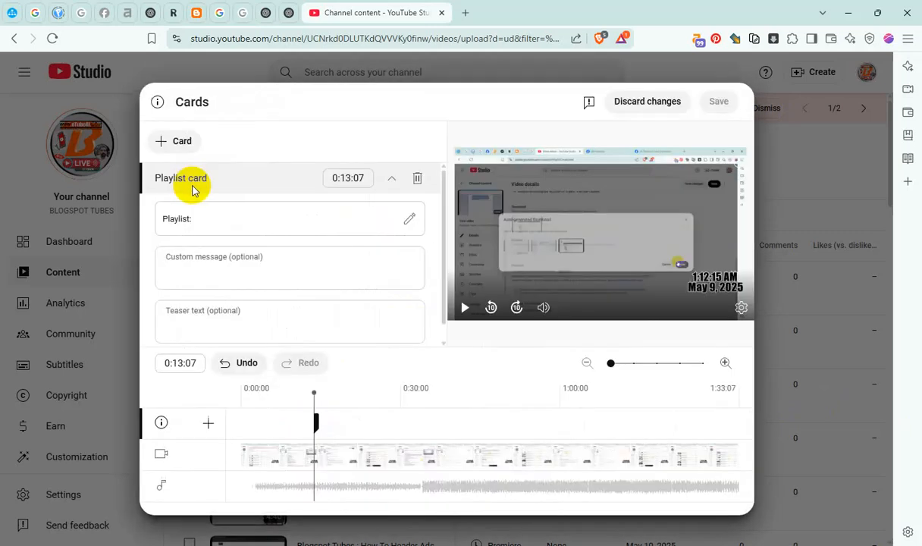
left_click(433, 391)
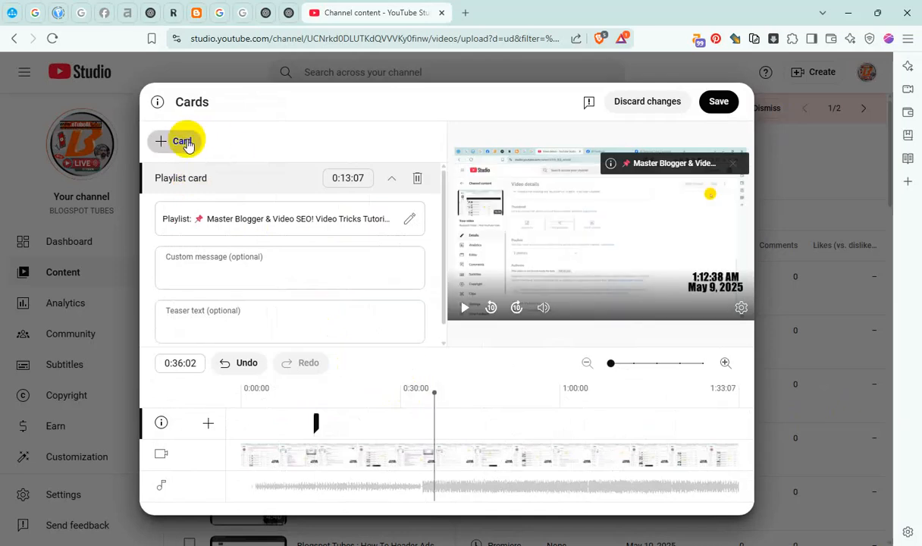
left_click(184, 143)
left_click(185, 161)
left_click(305, 214)
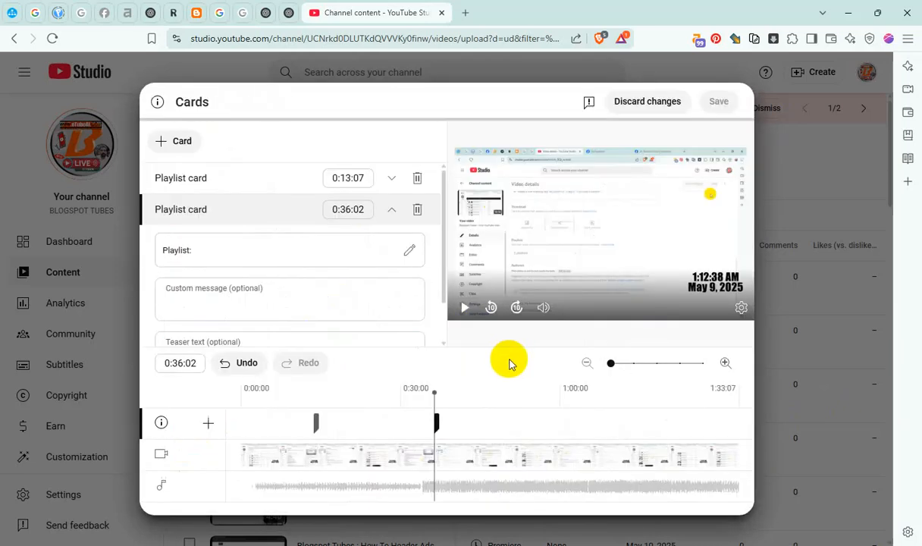
Add playlist cards for "#Adsterra Ads Earning Tricks Video" at 1:00:00 and "{InterNET Browser Tricks}" at 1:18:08, and save the cards
left_click(559, 409)
left_click(182, 141)
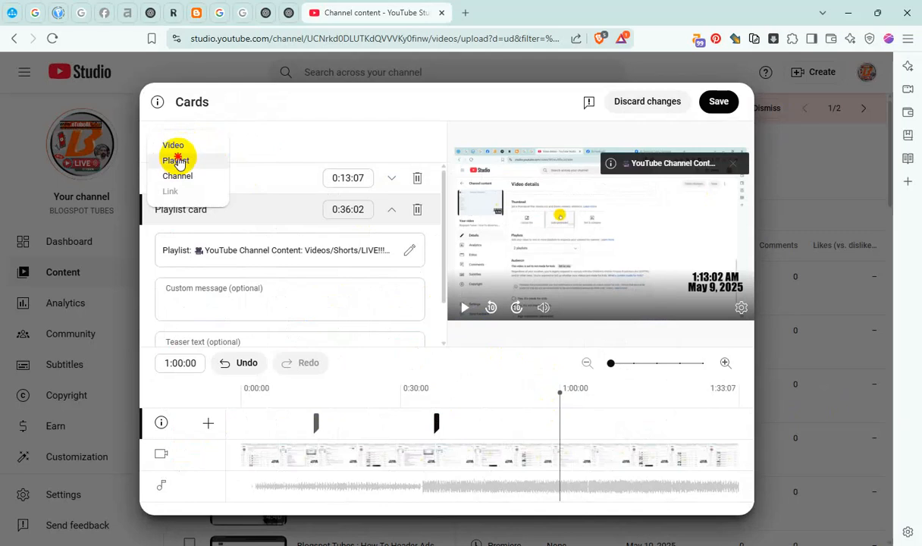
left_click(179, 160)
left_click(412, 212)
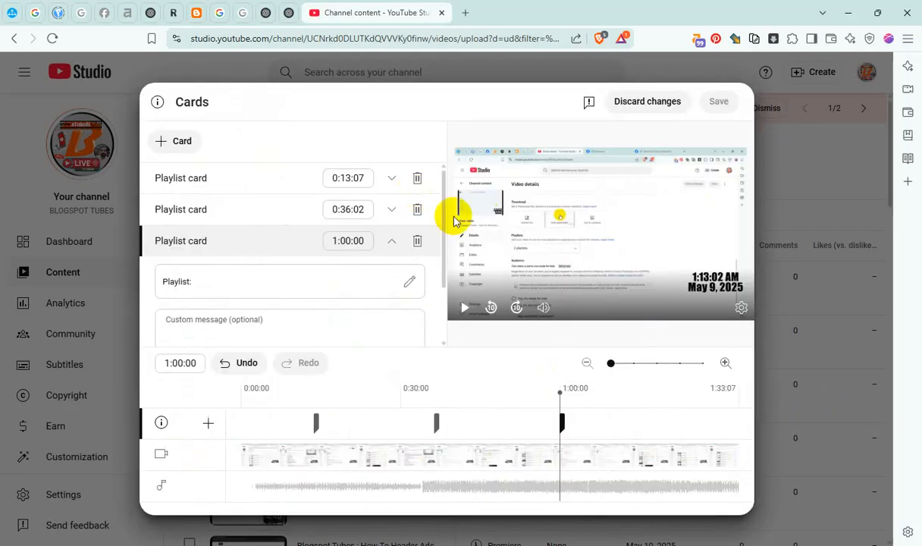
left_click(659, 421)
left_click(183, 141)
left_click(177, 160)
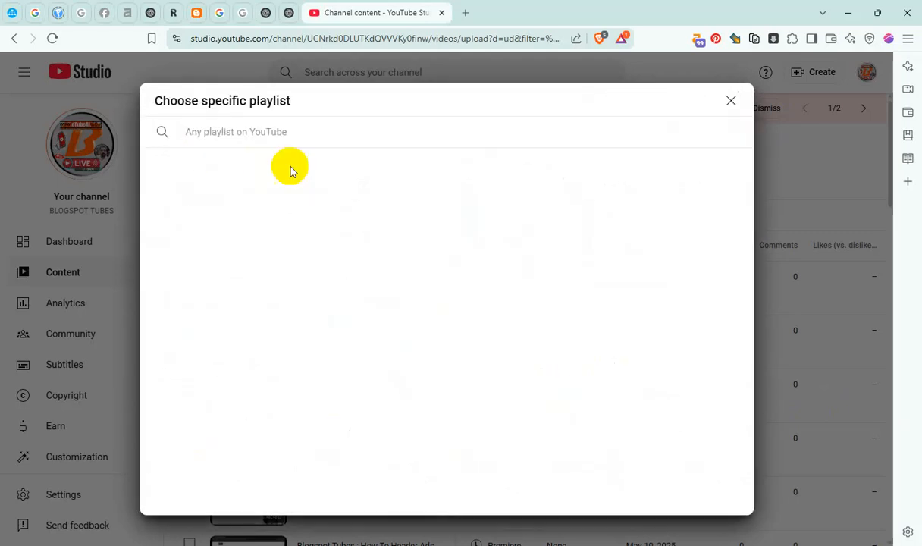
left_click(492, 193)
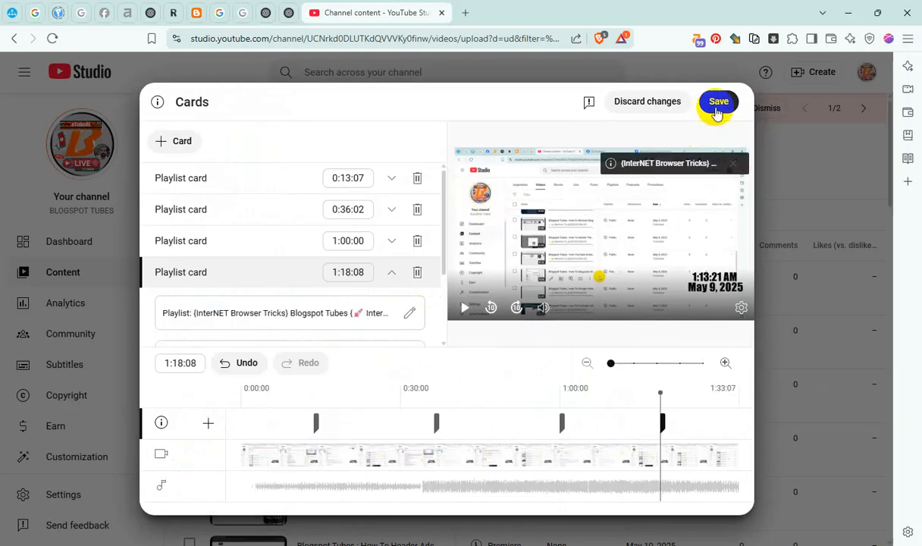
left_click(718, 101)
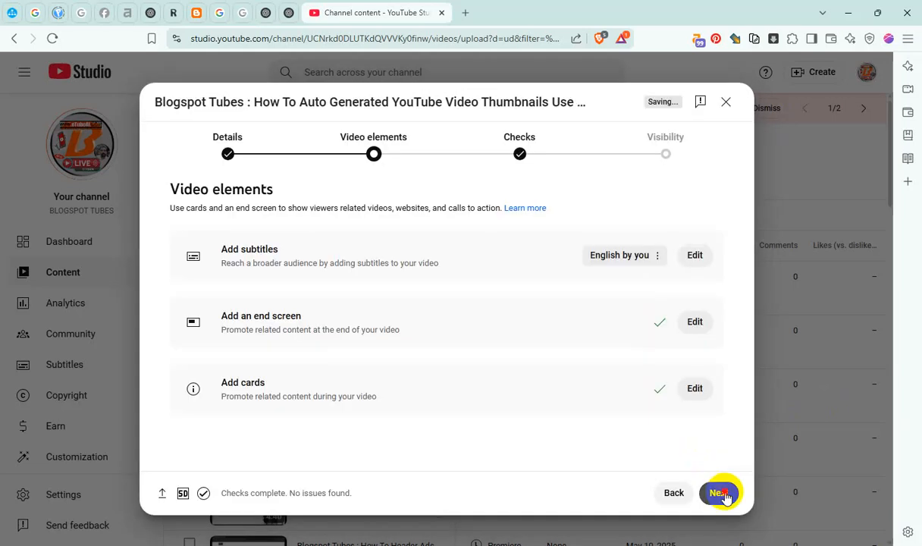
Publish the auto-generated thumbnails video as public and check it in the channel's video list
left_click(721, 493)
left_click(722, 493)
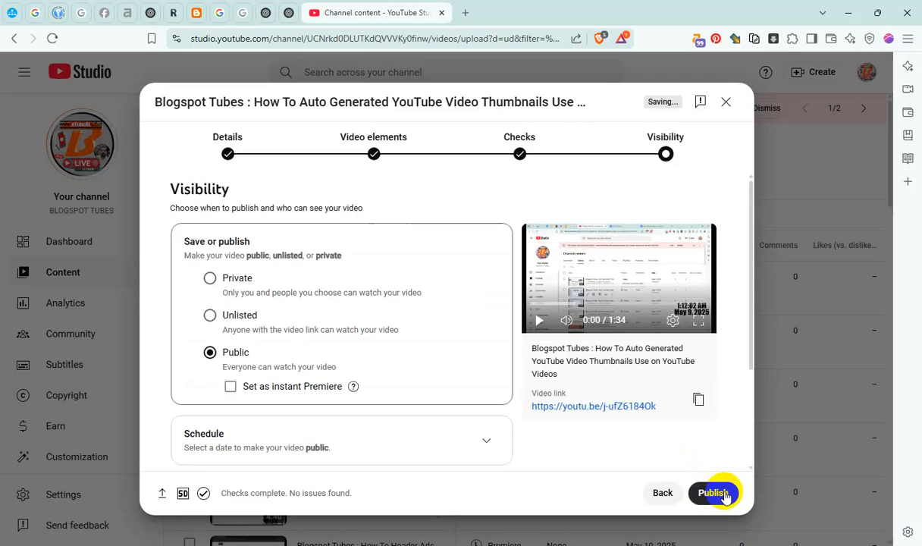
left_click(717, 492)
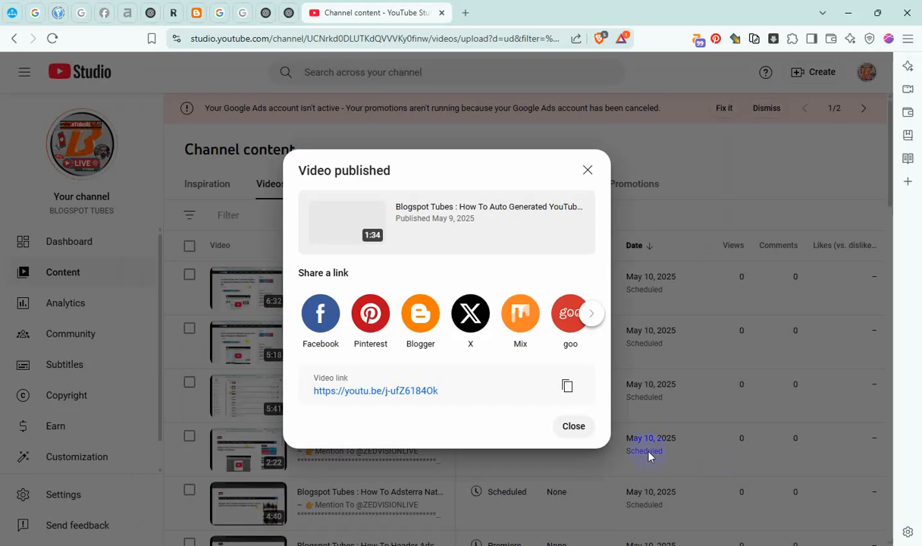
left_click(576, 427)
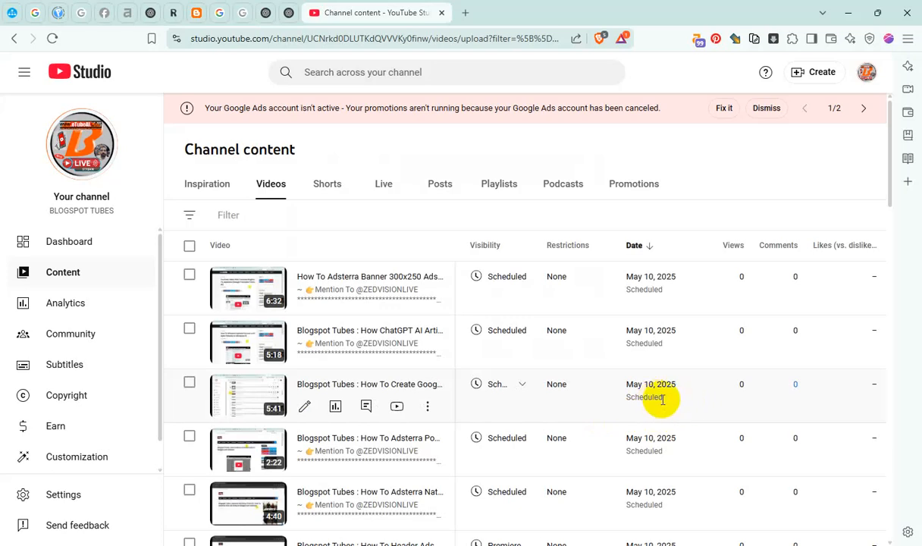
scroll(655, 396, "down", 4)
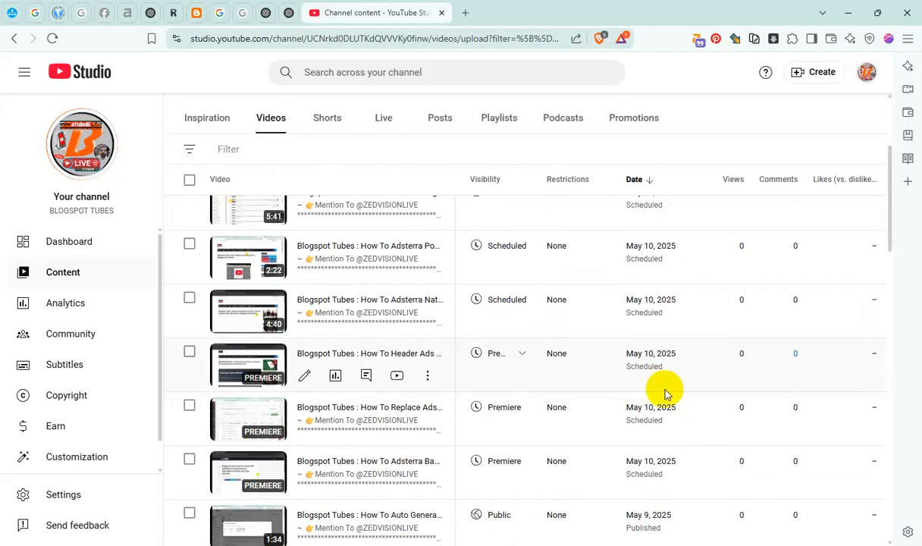
scroll(671, 387, "down", 1)
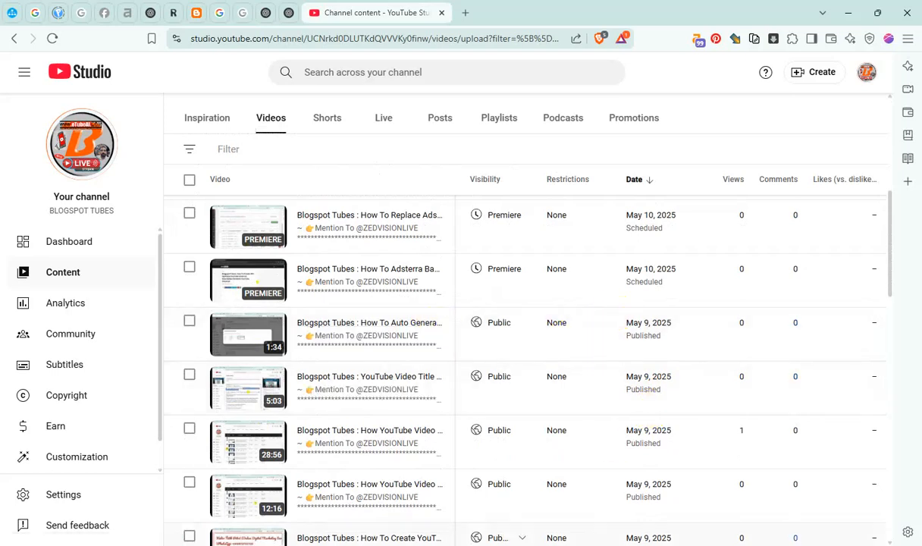
Copy the Google Adsense Native in-feed Ads Ad Unit video from the 00 REC_From 050325 folder in File Explorer
mouse_move(584, 545)
left_click(599, 513)
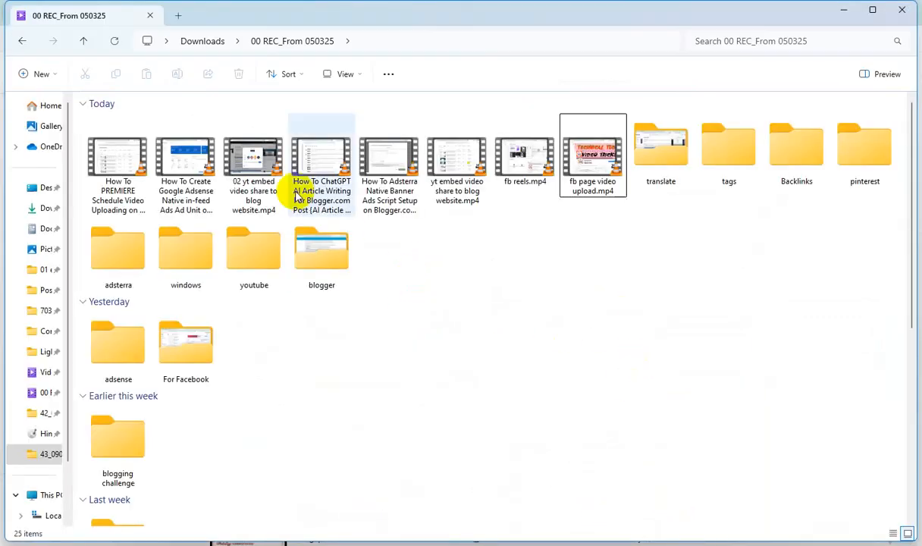
left_click(180, 161)
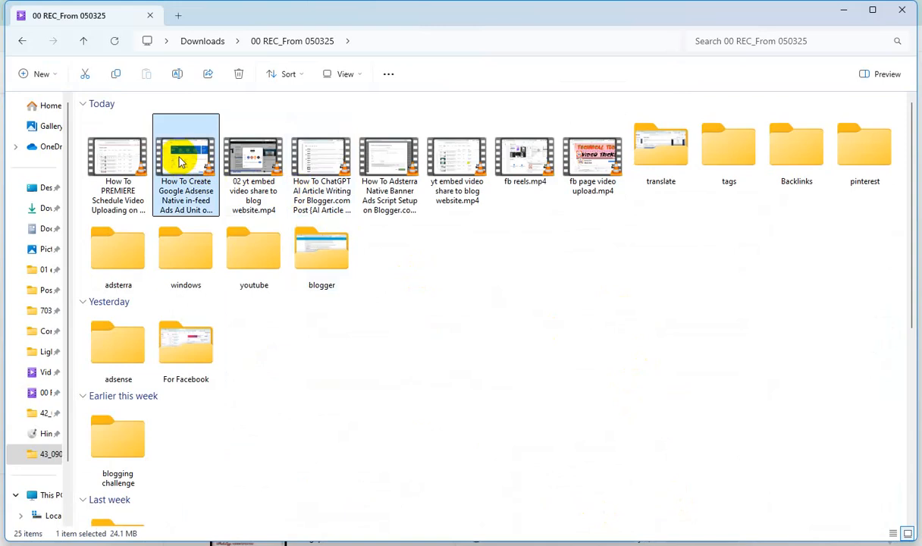
key("ctrl+c")
left_click(846, 12)
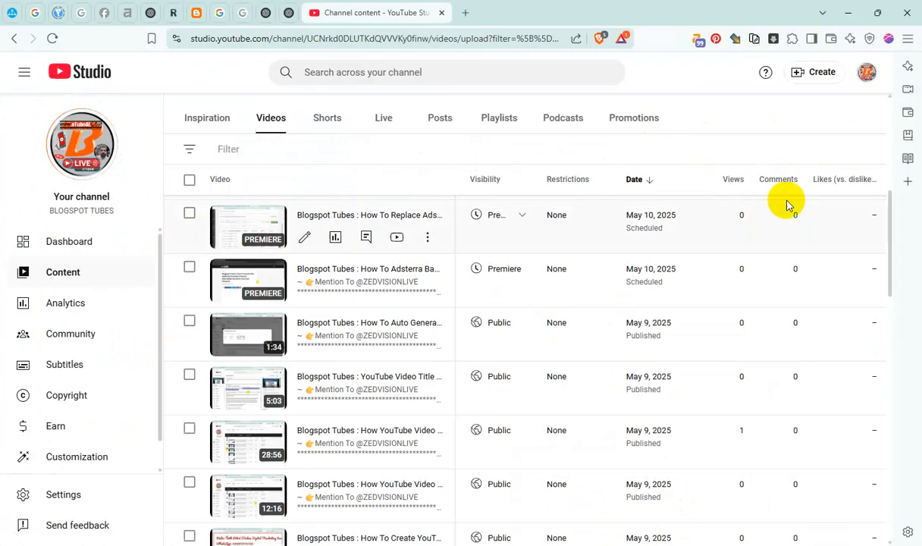
Start a new video upload and paste the copied video into a new folder created inside 43_090525
left_click(817, 73)
left_click(798, 103)
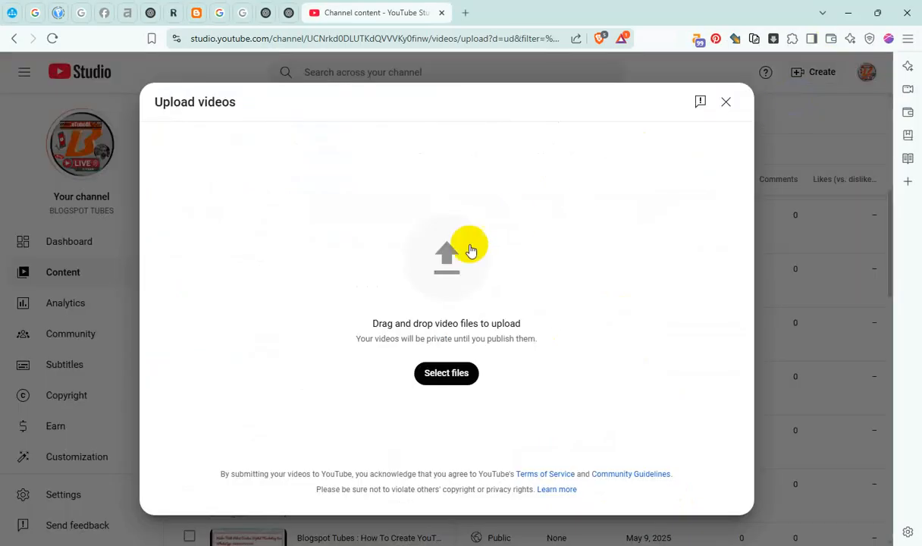
left_click(479, 243)
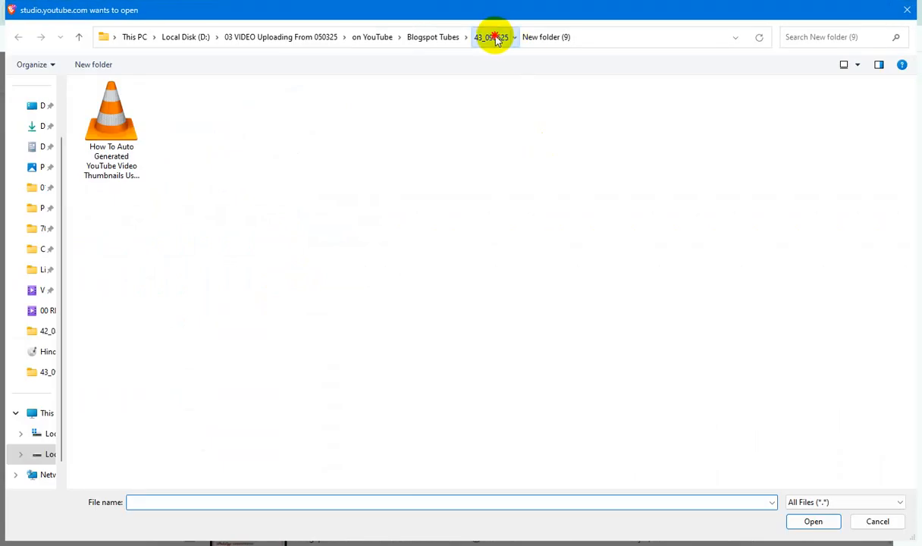
left_click(495, 38)
left_click(92, 63)
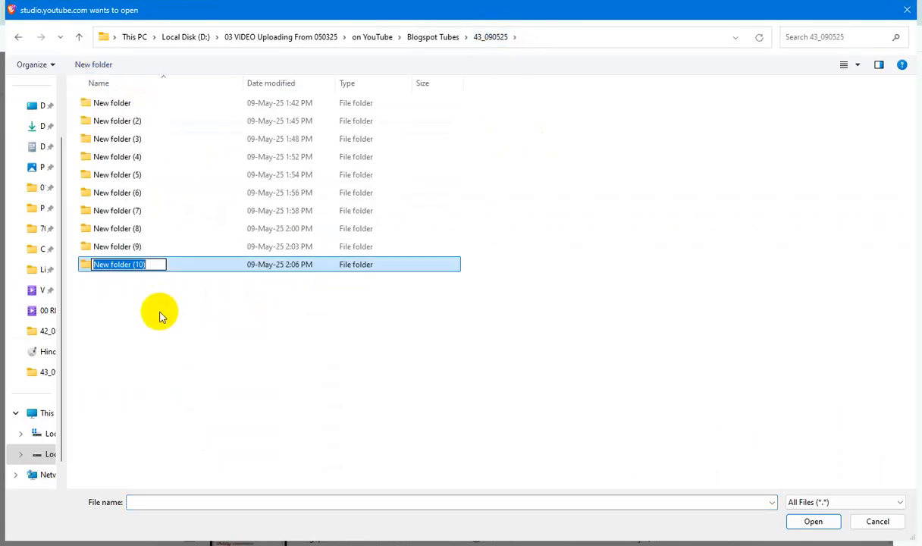
double_click(138, 264)
key("ctrl+v")
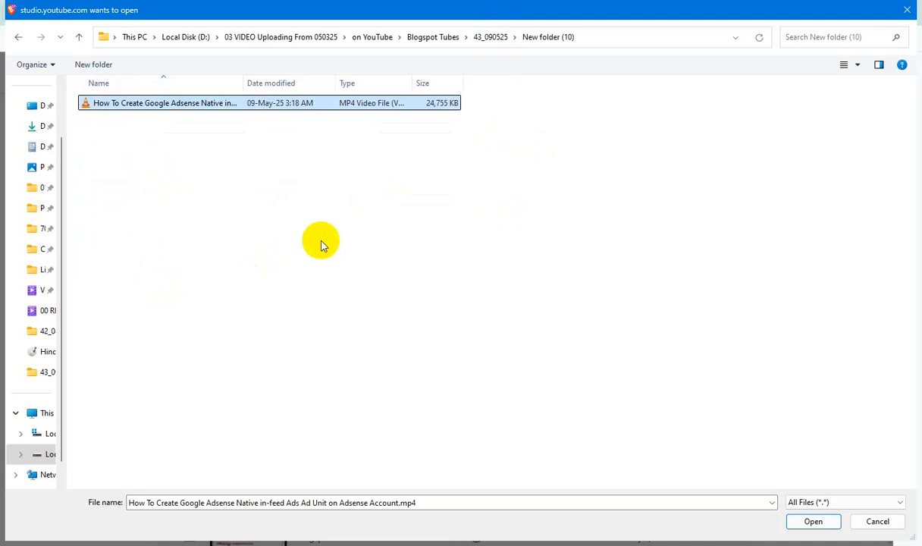
Use the file's own name as its title and subtitle properties, and set its rating to five stars
key("F2")
left_click(216, 176)
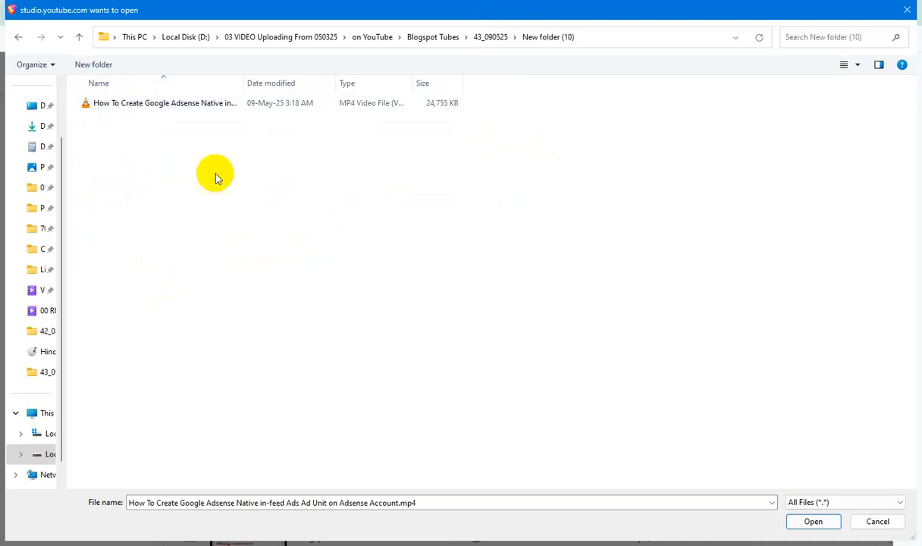
left_click(196, 101)
key("alt+Return")
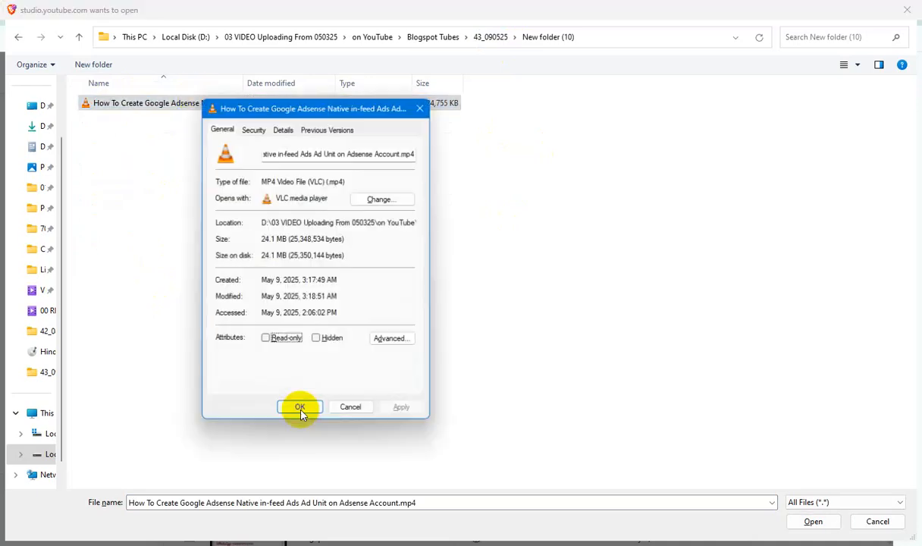
left_click(281, 130)
left_click(311, 178)
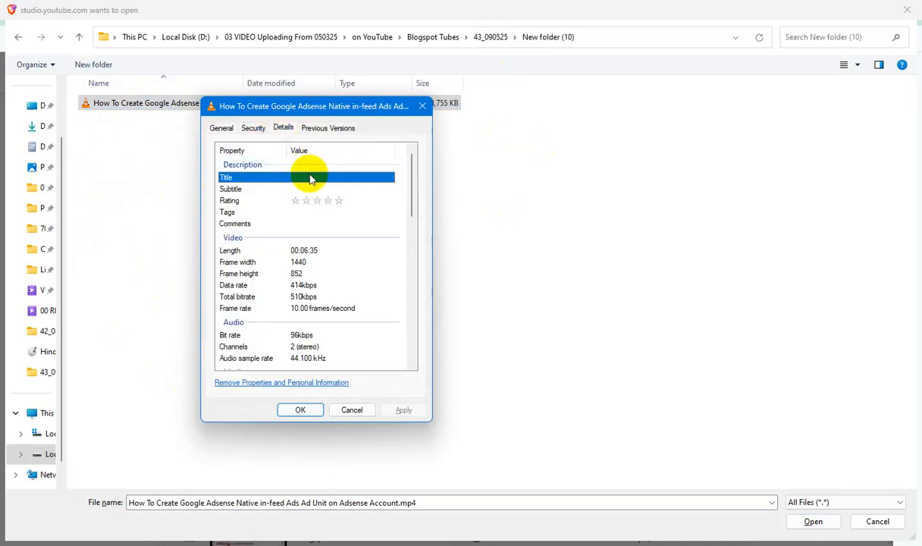
key("ctrl+v")
left_click(321, 191)
left_click(341, 203)
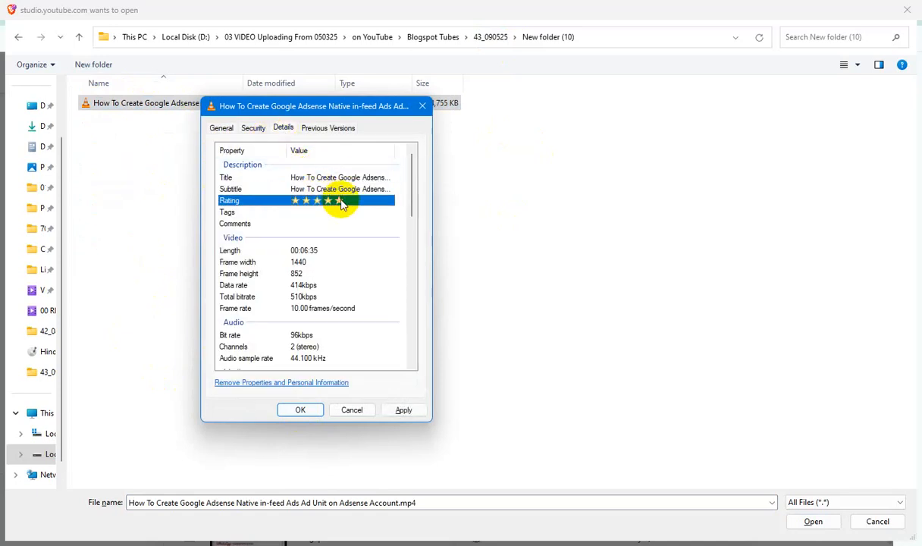
Enter the copied file name as the video file's tags and comments, and save the properties
key("ctrl+v")
left_click(308, 225)
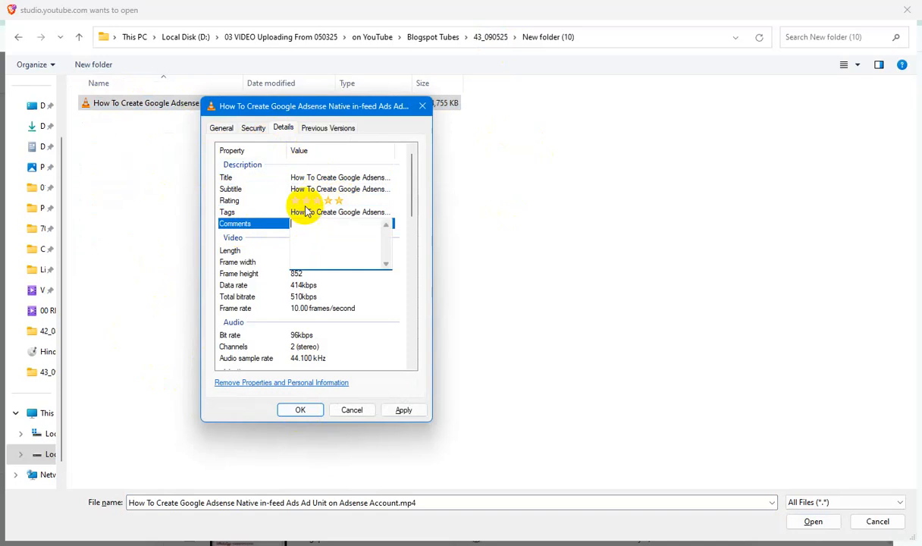
key("ctrl+v")
left_click(404, 410)
left_click(315, 410)
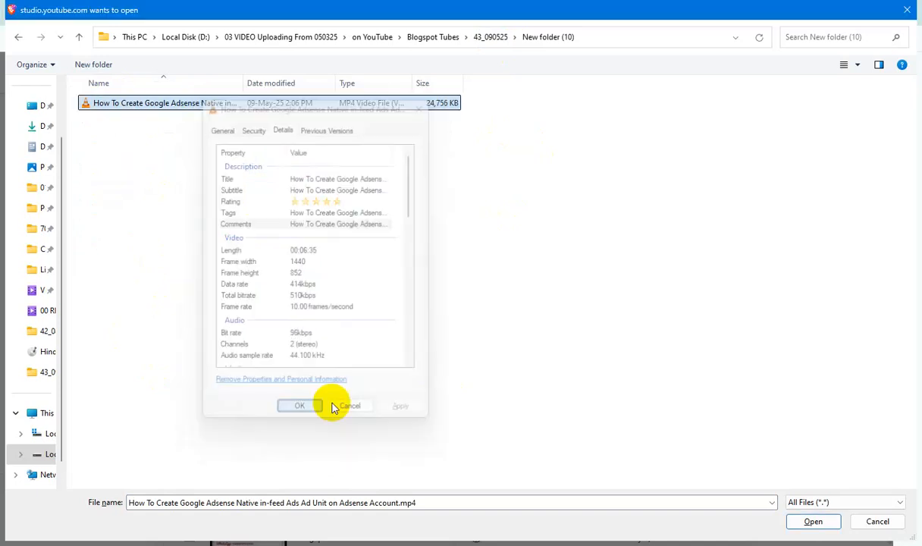
Open the prepared video for upload and complete its title as "Blogspot Tubes : How To Create Google Adsense Native in-feed Ads Ad Unit on Adsense Account"
left_click(813, 522)
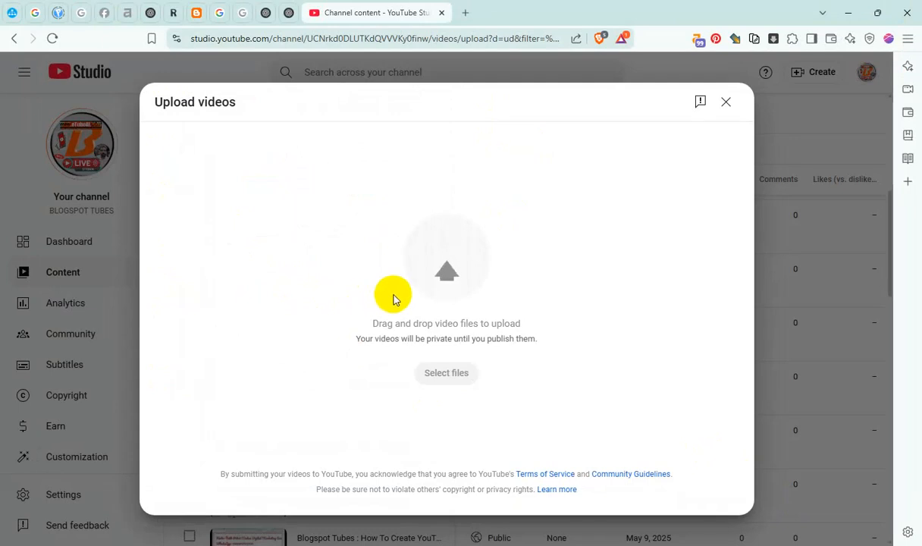
left_click(274, 237)
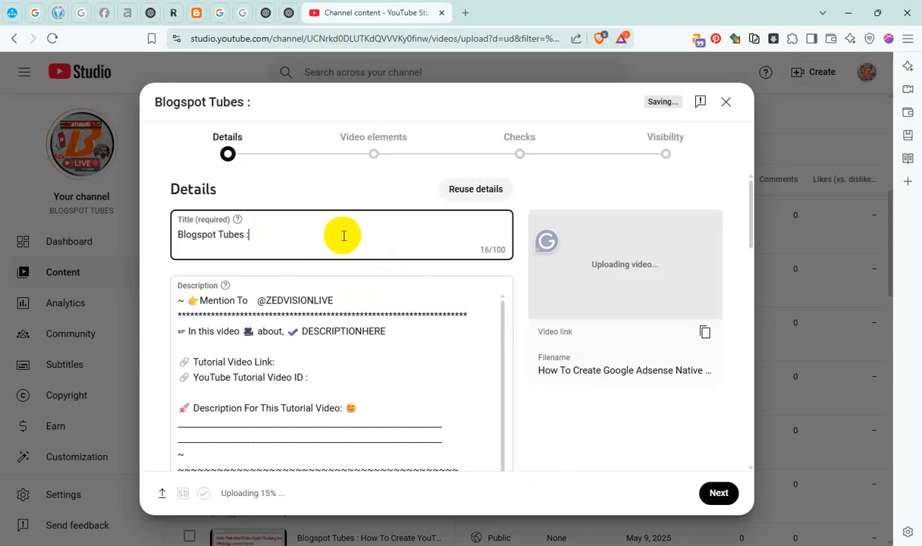
key("ctrl+v")
Copy the full video title and replace the DESCRIPTIONHERE placeholder in the description with it
key("ctrl+a")
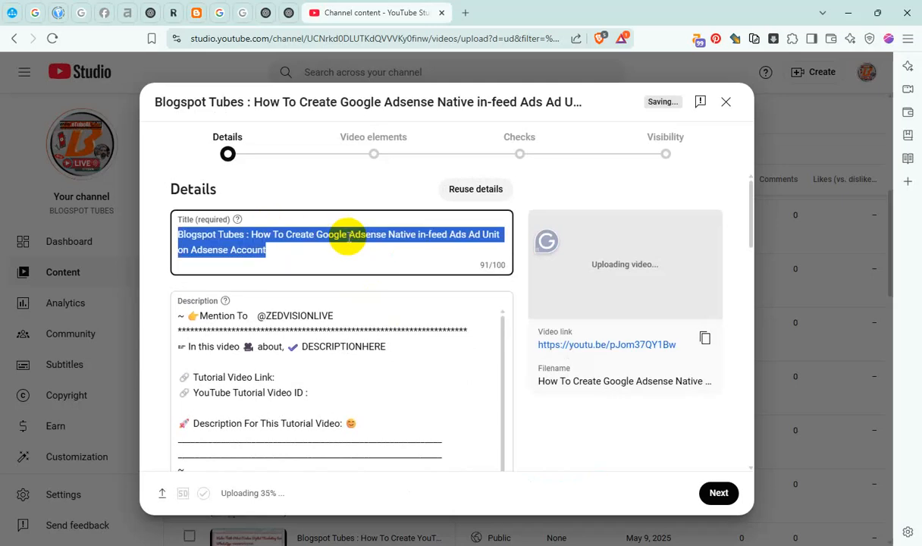
left_click(329, 346)
double_click(330, 346)
key("ctrl+v")
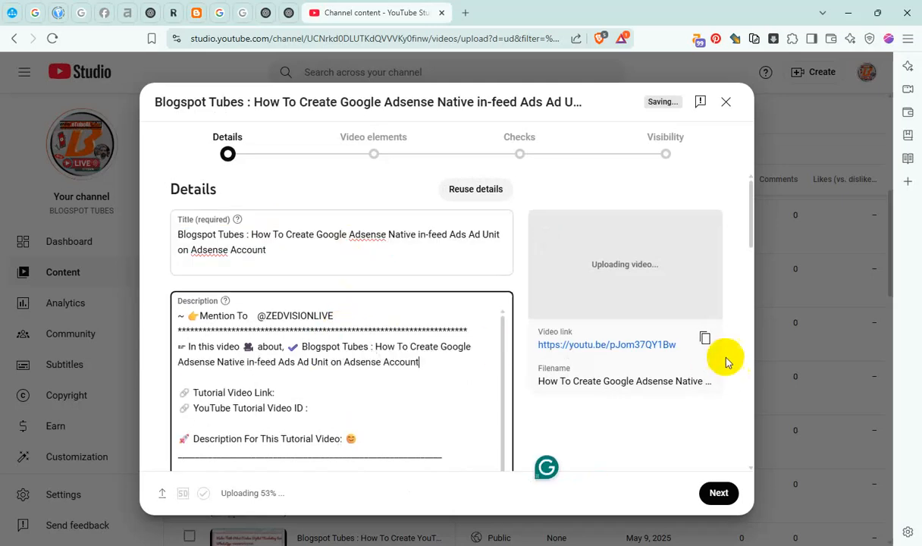
Fill in the description's Tutorial Video Link with the copied video link and its YouTube Tutorial Video ID with the ID from that link
left_click(704, 338)
left_click(310, 390)
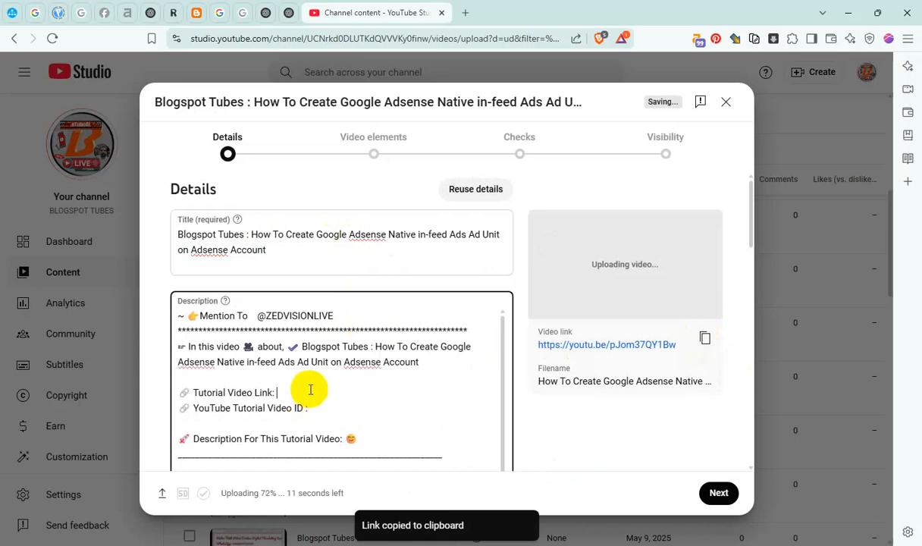
key("ctrl+v")
double_click(372, 392)
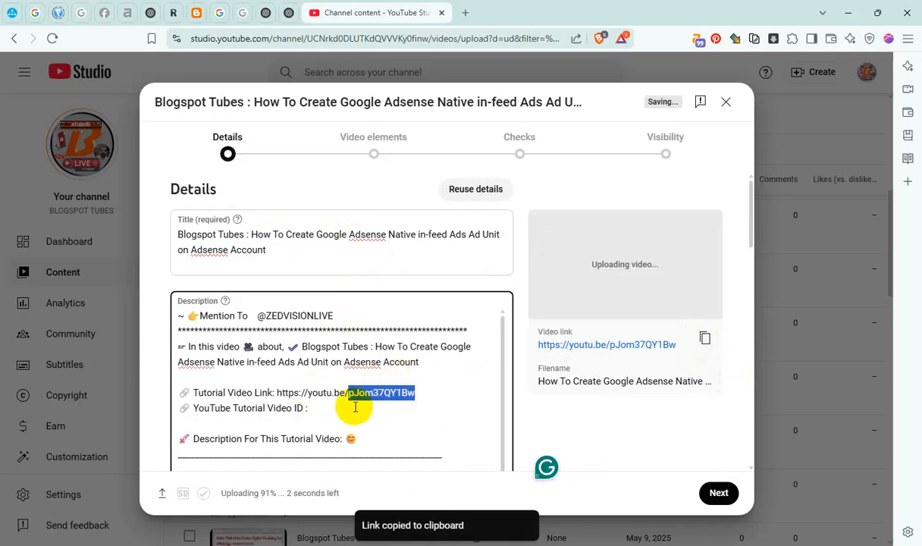
key("ctrl+v")
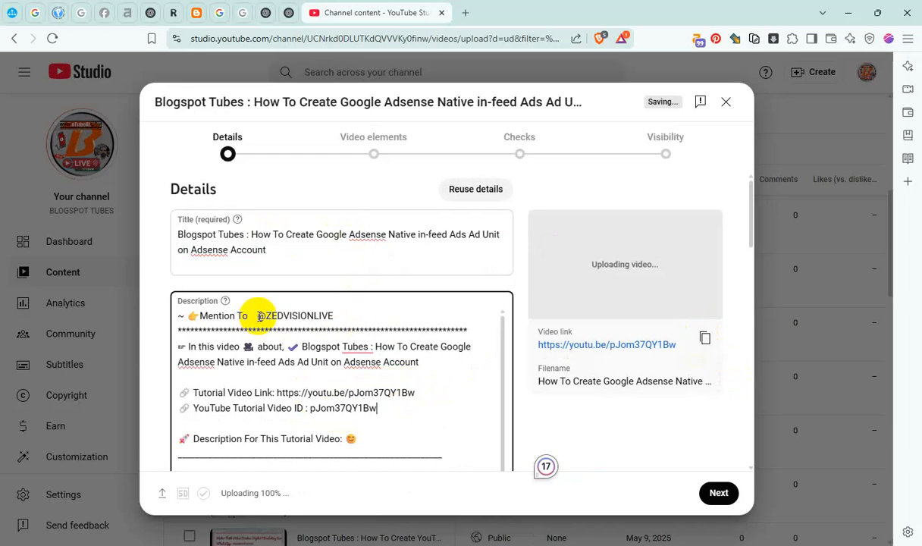
left_click_drag(258, 316, 266, 321)
left_click(334, 317)
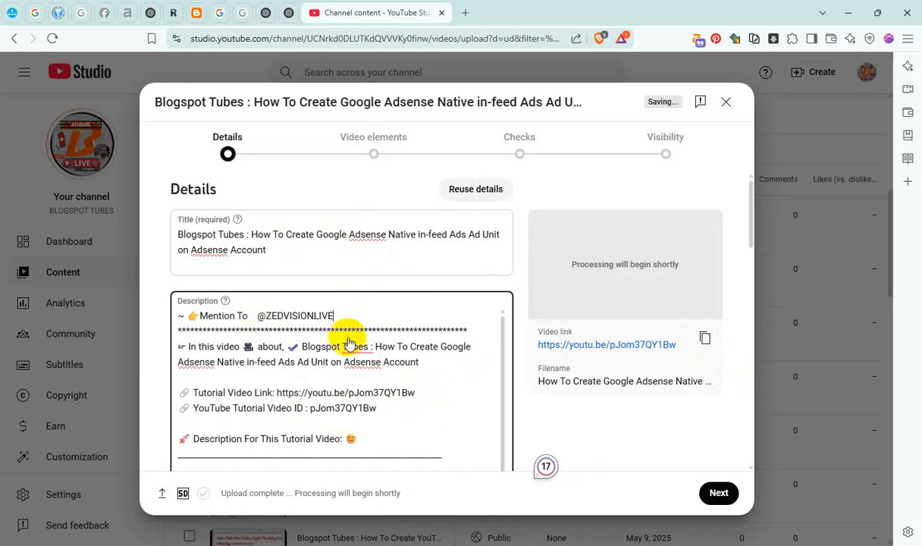
left_click(371, 342)
left_click_drag(376, 347, 433, 365)
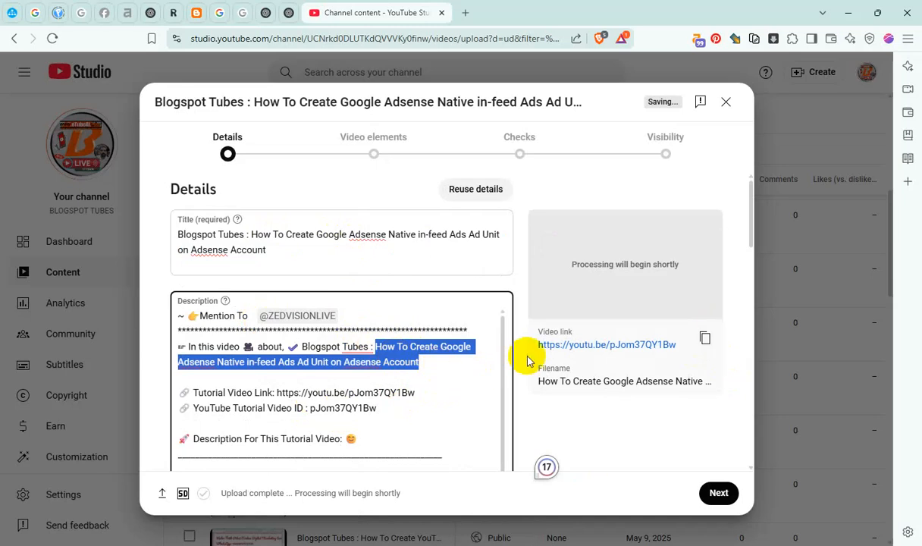
Add the video to the Master Blogger & Video SEO and Adsense Ads Blogging Challenge playlists
scroll(529, 362, "down", 10)
left_click(292, 287)
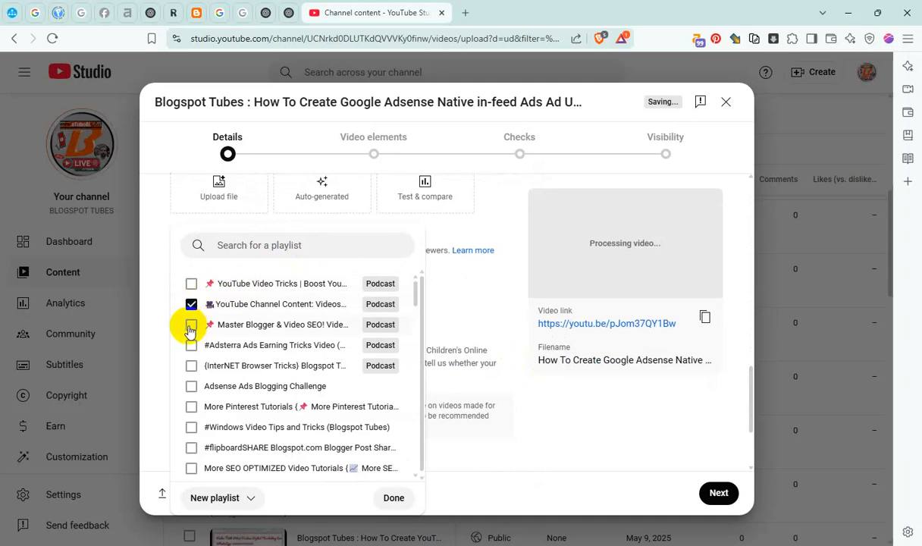
left_click(191, 325)
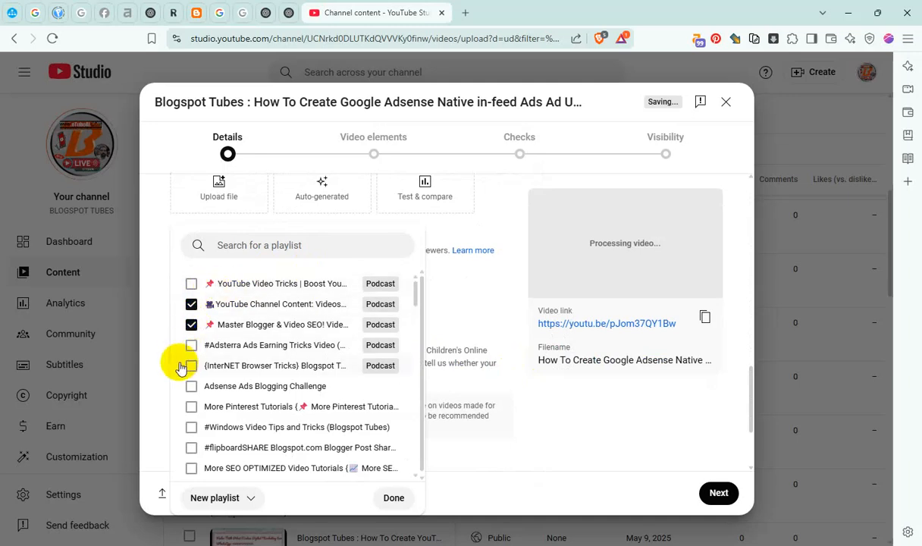
left_click(191, 389)
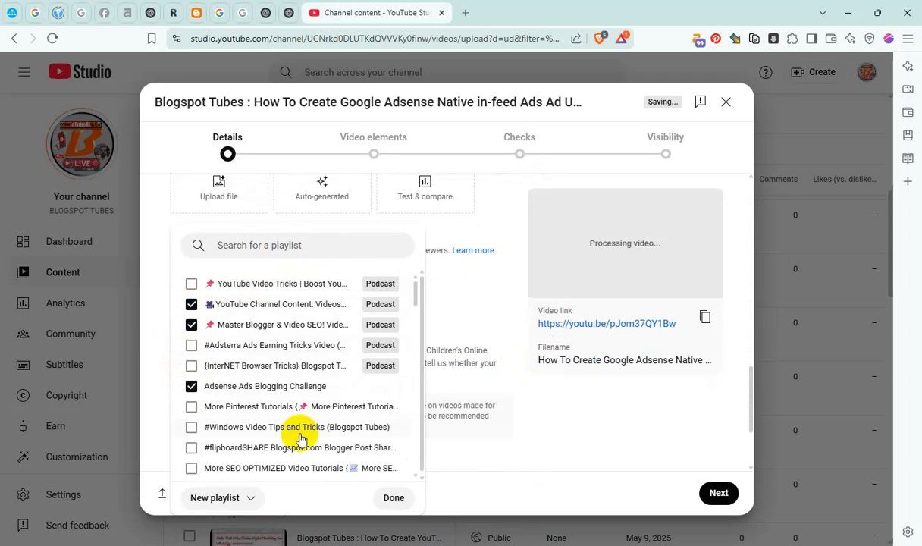
left_click(389, 497)
Reveal the additional video details and add the copied tutorial title to the tags
scroll(396, 416, "down", 2)
left_click(220, 405)
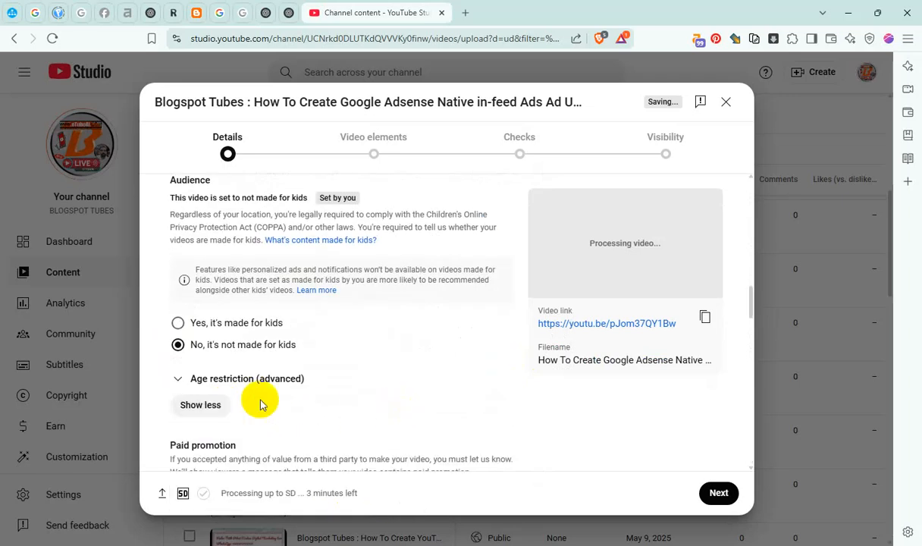
scroll(262, 401, "down", 4)
left_click(177, 341)
scroll(365, 372, "down", 5)
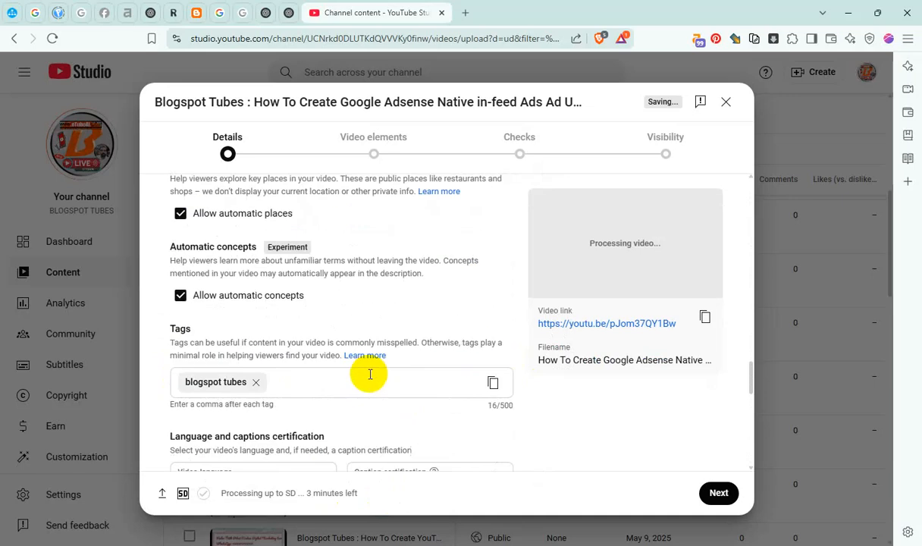
left_click(327, 317)
key("ctrl+v")
Set the recording date to May 9, 2025 and the video location to Mumbai, Maharashtra
scroll(383, 354, "down", 4)
left_click(272, 333)
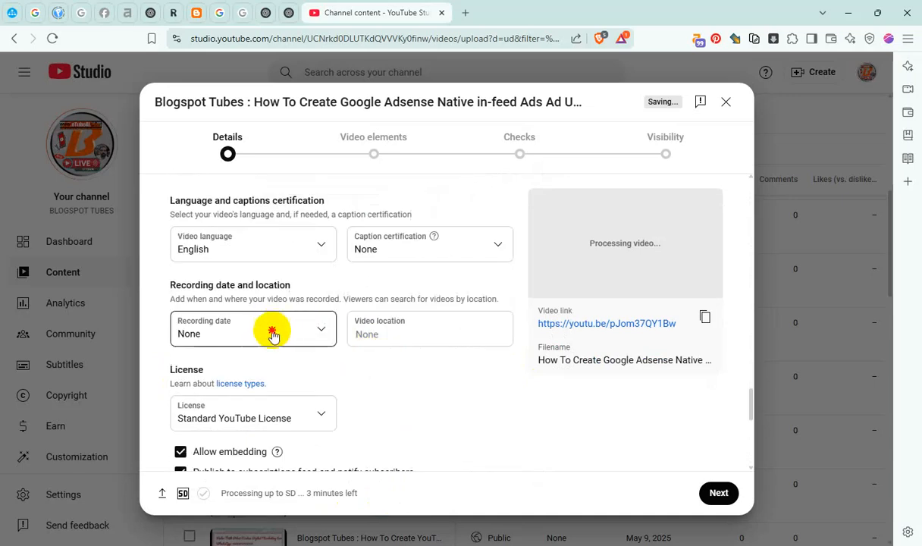
left_click(299, 238)
left_click(362, 338)
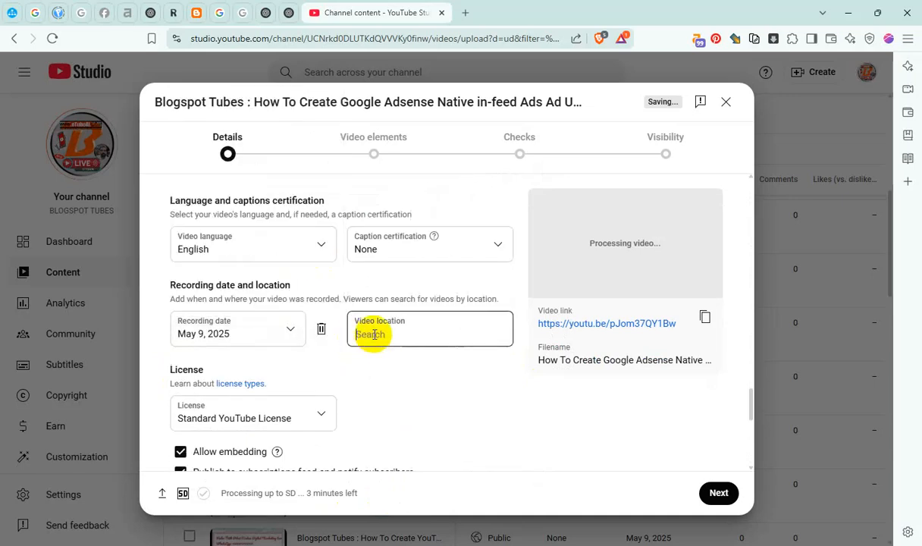
type("mum")
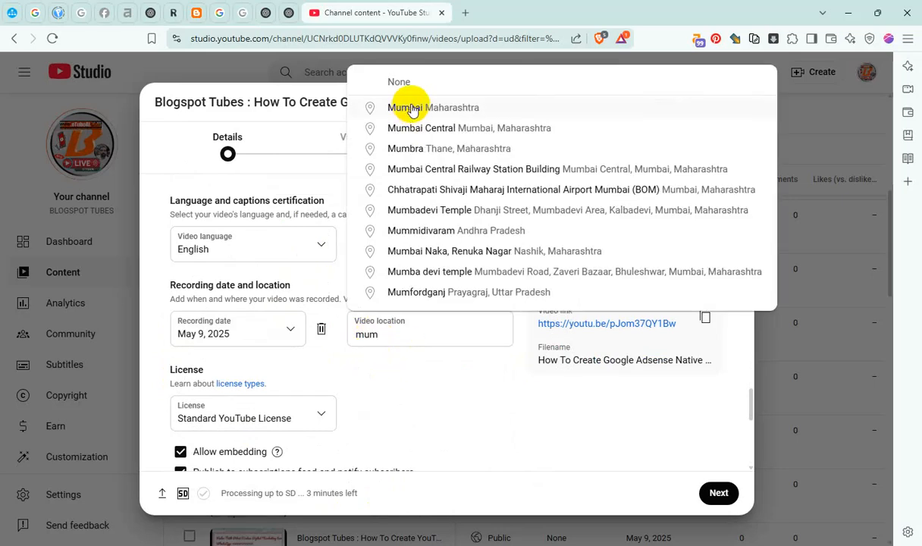
left_click(403, 110)
Disallow Shorts remixing of the video and continue to the video elements
scroll(284, 329, "down", 3)
left_click(242, 390)
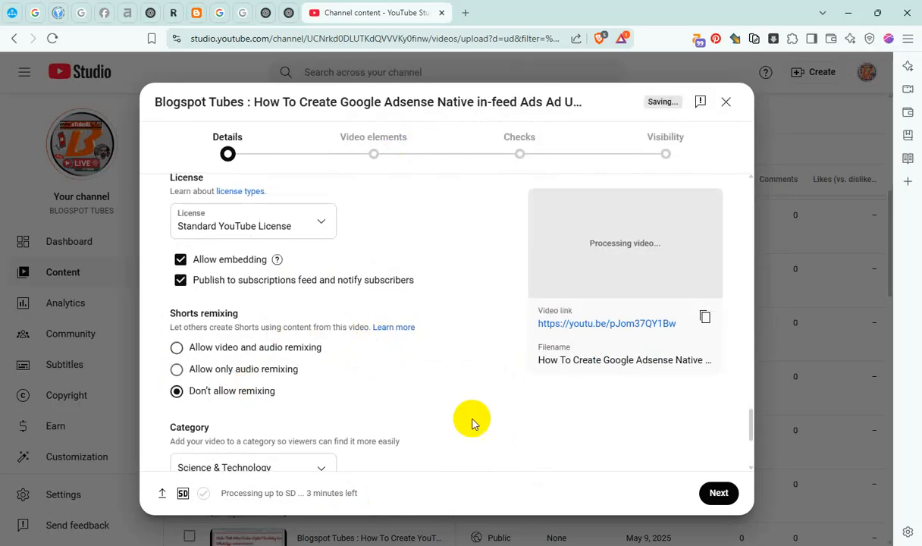
left_click(710, 492)
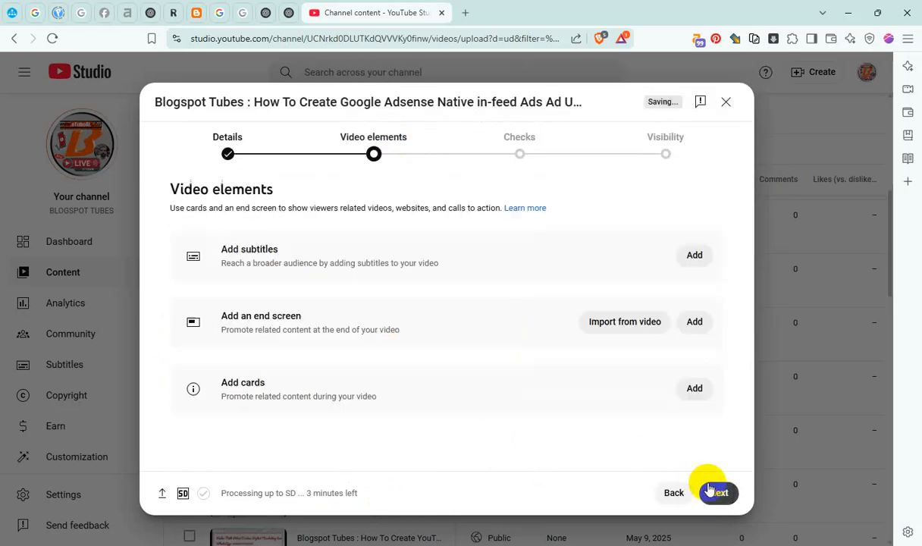
Add manually entered English subtitles with the copied tutorial title as the caption, and publish them
left_click(694, 256)
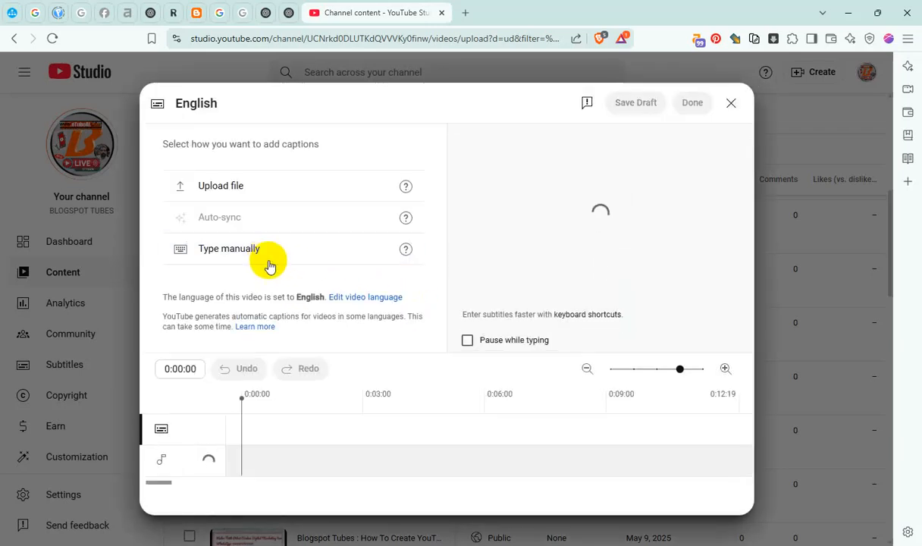
left_click(264, 249)
key("ctrl+v")
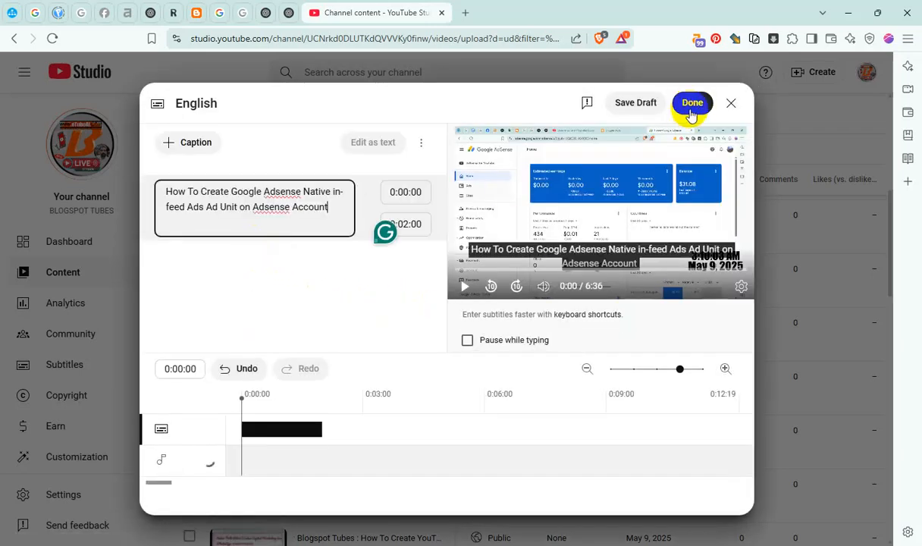
left_click(690, 113)
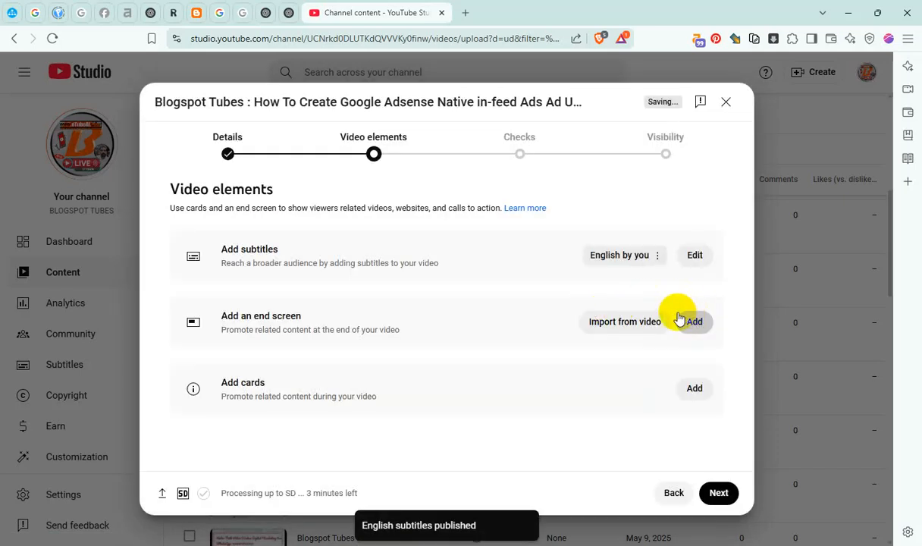
left_click(679, 319)
left_click(436, 296)
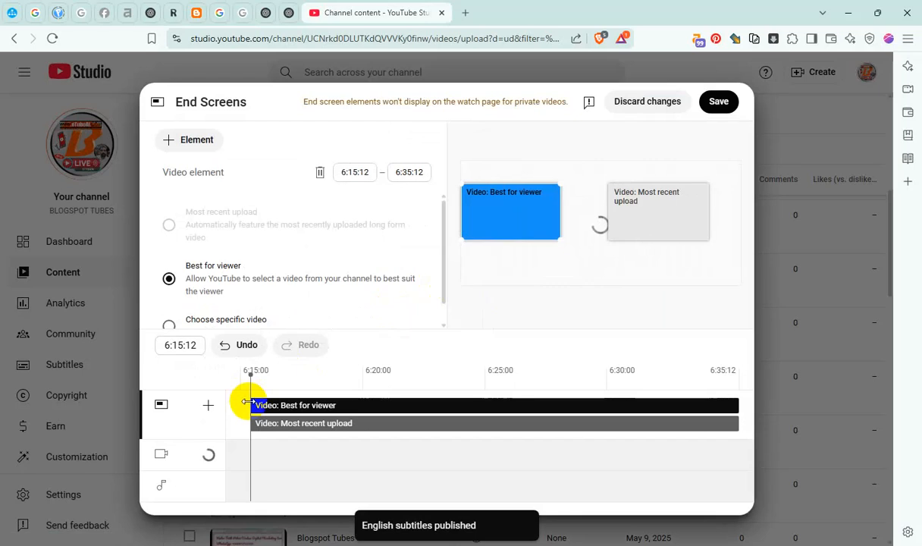
left_click_drag(245, 402, 737, 402)
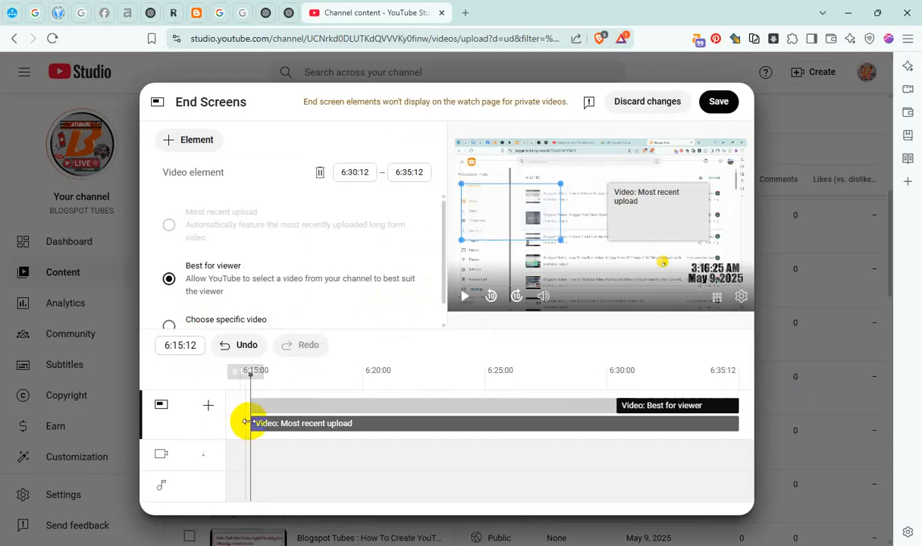
left_click_drag(247, 421, 737, 423)
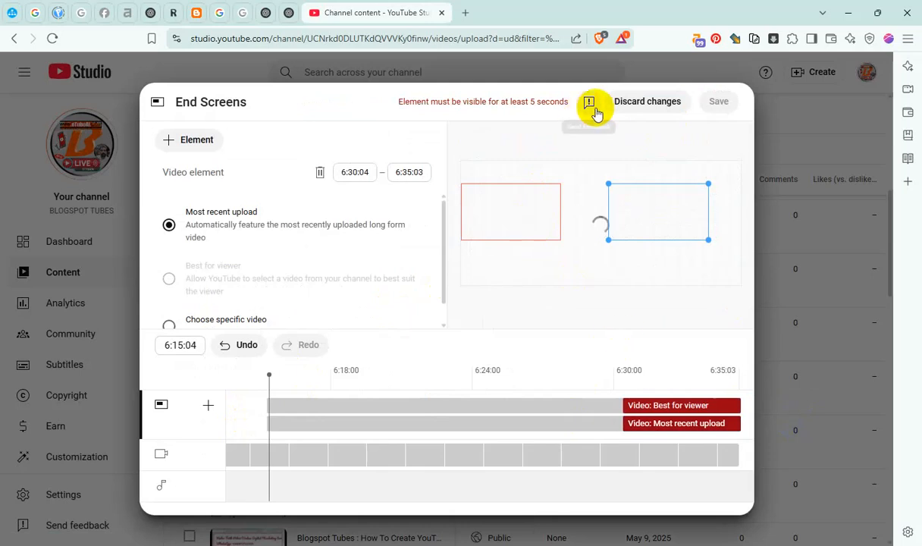
left_click(633, 102)
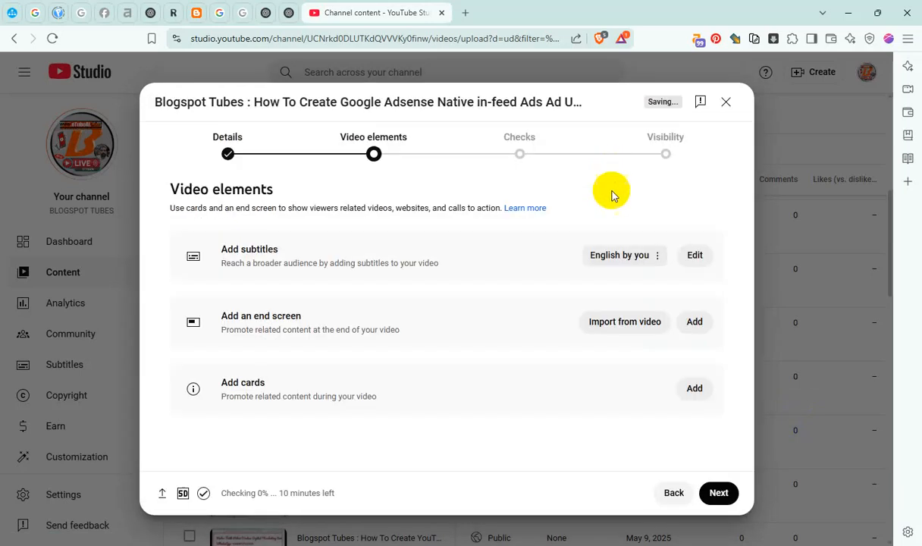
Add an end screen with Best for viewer and Most recent upload videos, both running from 6:30:03 to 6:35:03, and save it
left_click(689, 323)
left_click(397, 315)
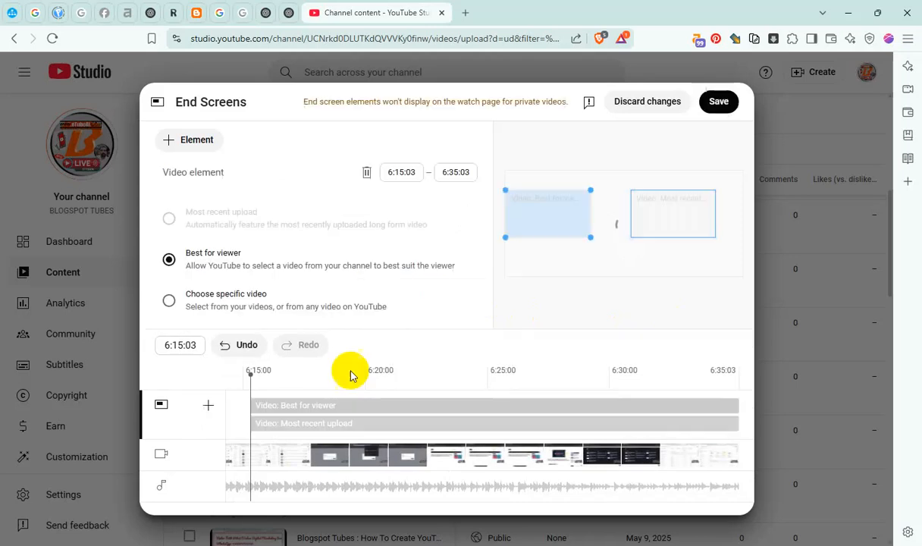
left_click_drag(250, 403, 745, 412)
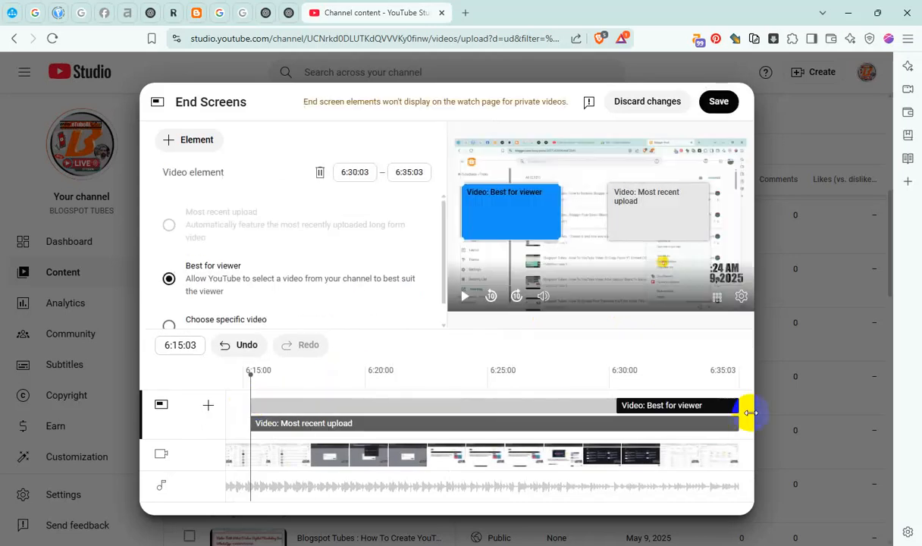
left_click_drag(251, 424, 728, 423)
left_click(713, 104)
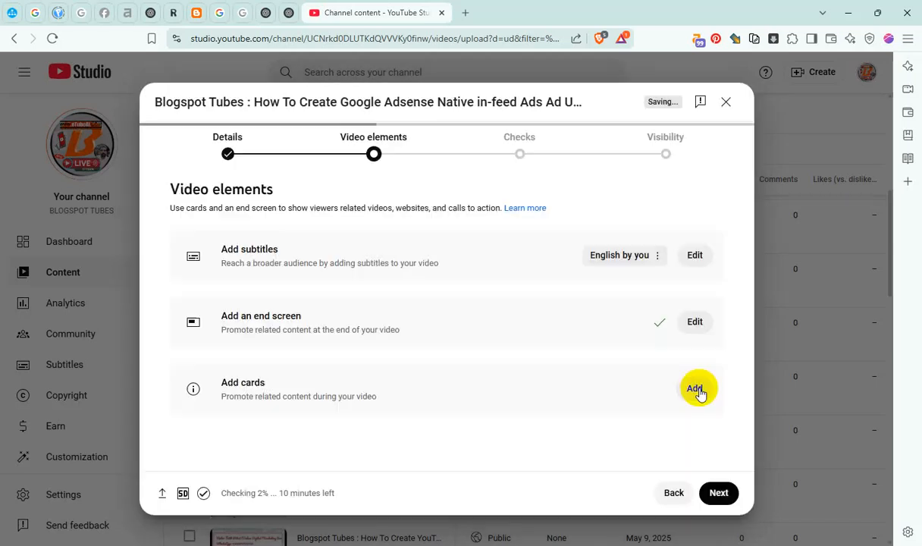
Add a playlist card for Adsense Ads Blogging Challenge at 1:08:01 in the video
left_click(695, 390)
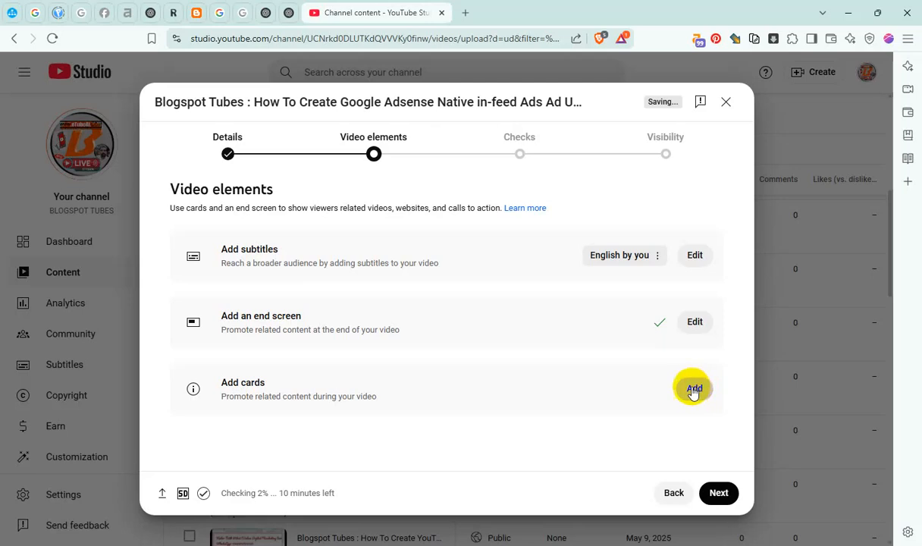
left_click(328, 416)
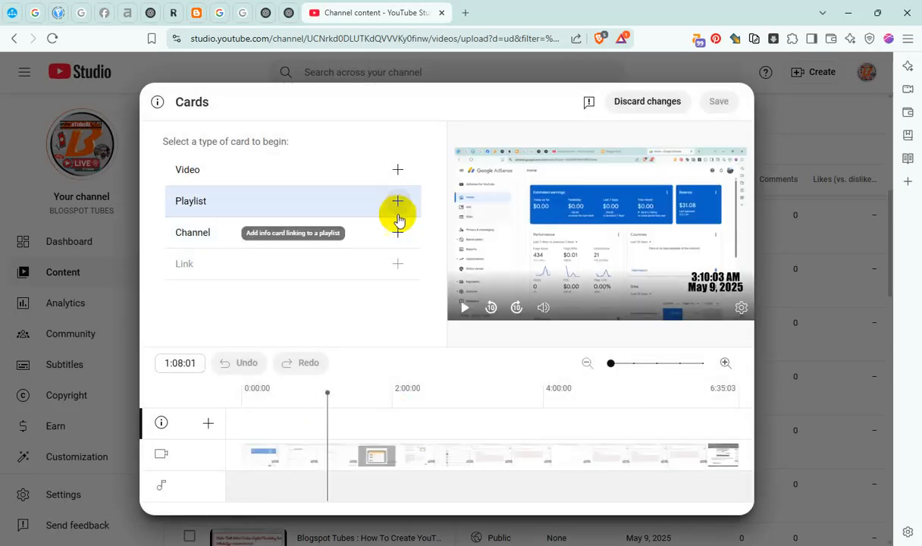
left_click(240, 202)
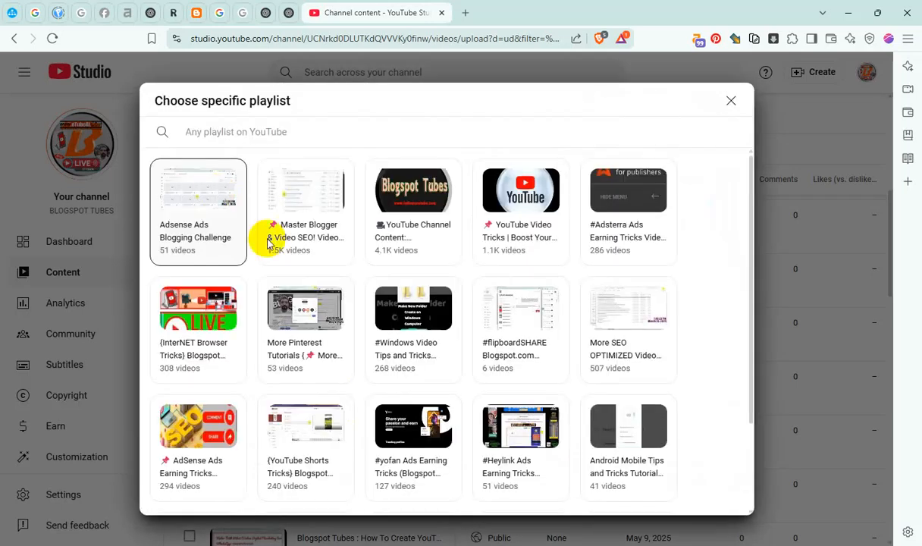
left_click(245, 235)
Add a second playlist card for Master Blogger & Video SEO at 2:56:05
left_click(464, 400)
left_click(187, 142)
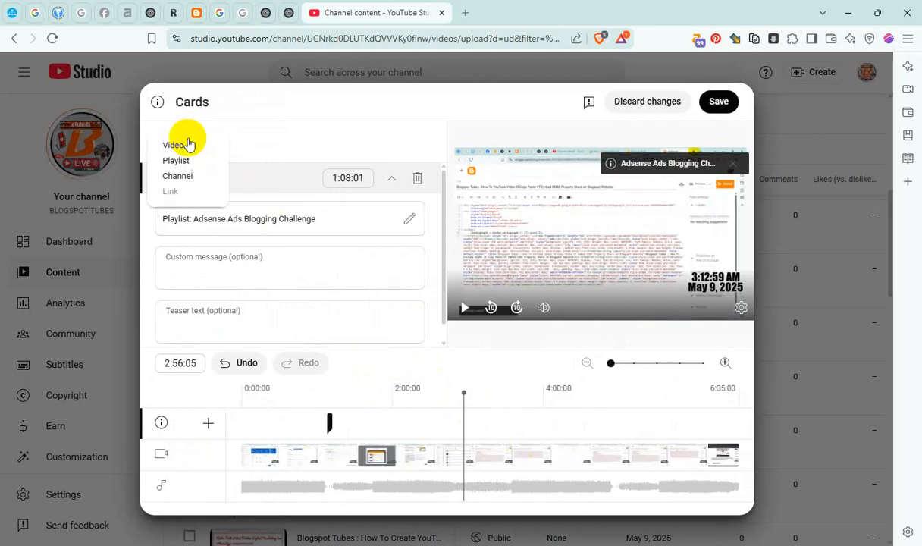
left_click(181, 162)
left_click(302, 185)
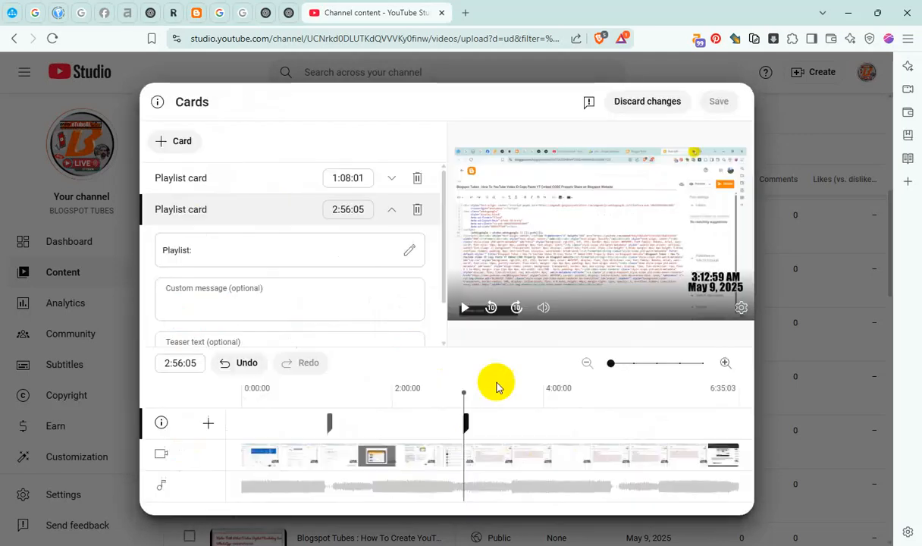
Add a third playlist card at 4:21:04 linking to the YouTube Channel Content: Videos/Shorts/LIVE playlist
left_click(570, 407)
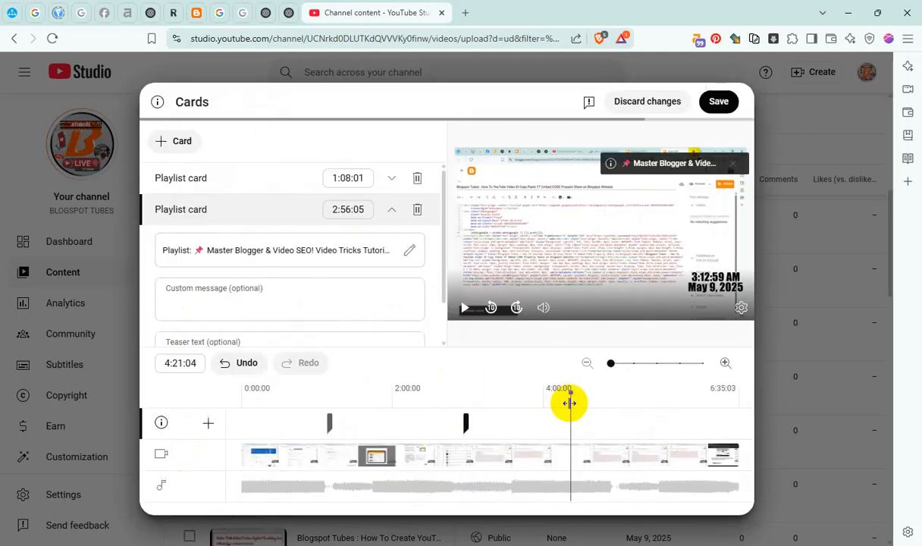
left_click(172, 149)
left_click(177, 157)
left_click(412, 214)
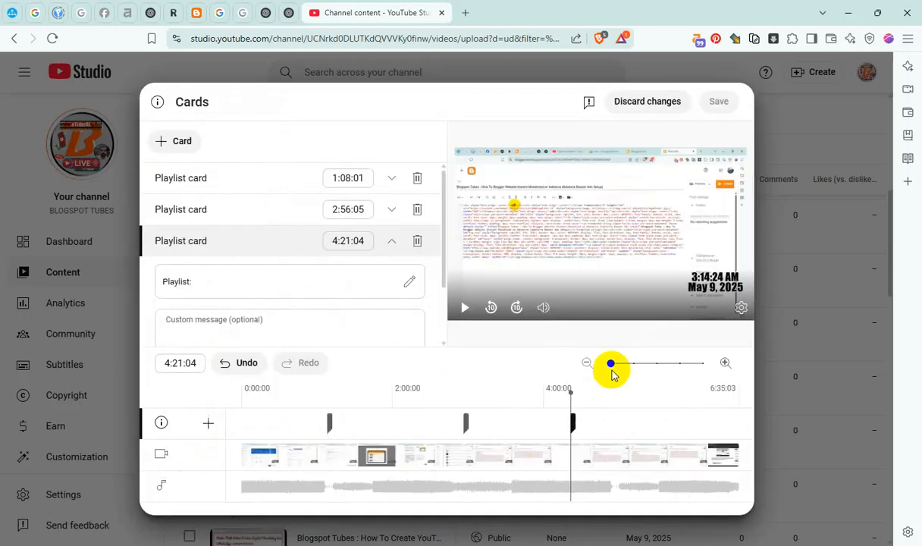
Add a fourth playlist card at 5:31:01 in the video and save the cards
left_click(657, 418)
left_click(163, 141)
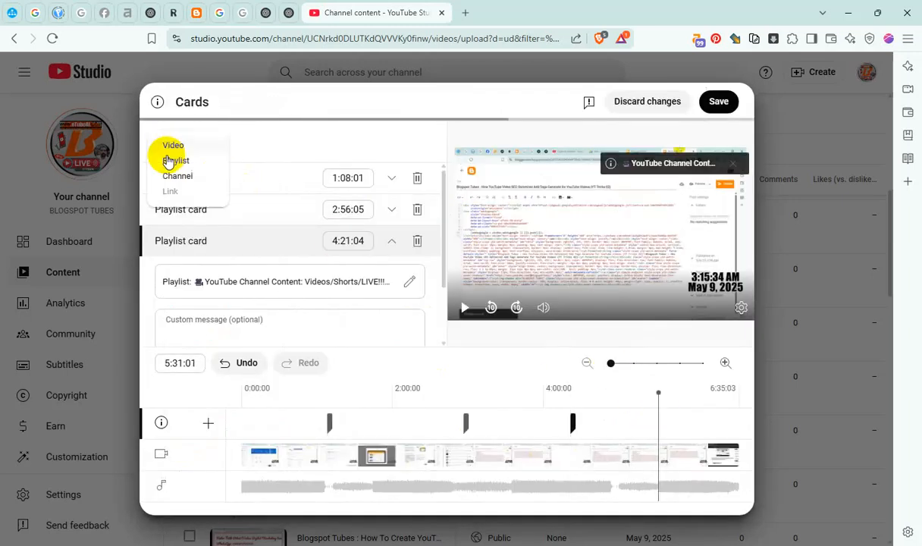
left_click(168, 161)
left_click(505, 220)
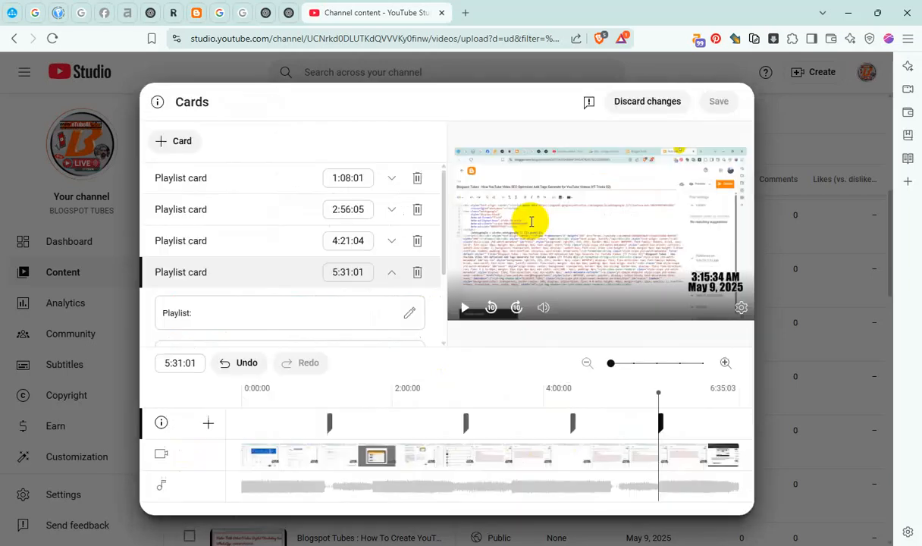
left_click(721, 103)
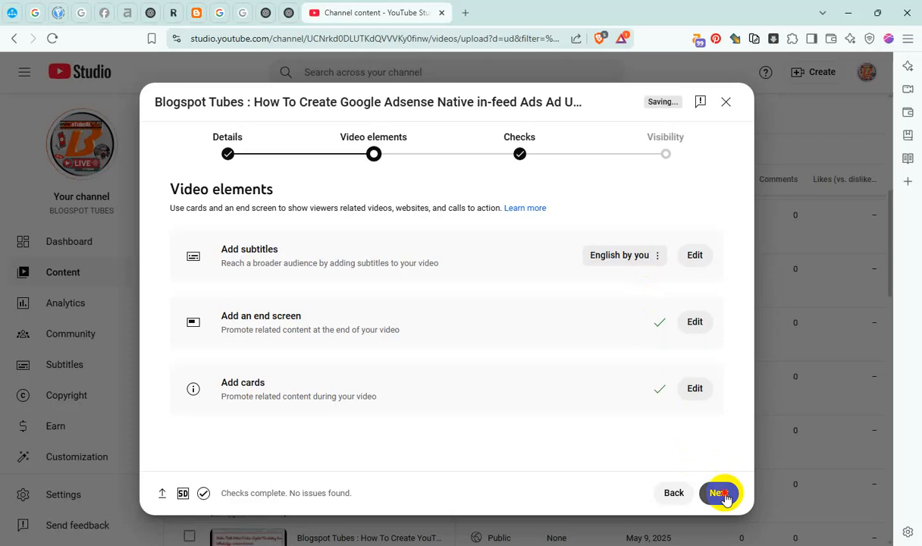
Proceed through the remaining upload stages, publish the Google Adsense Native in-feed Ads video and dismiss the sharing dialog
left_click(723, 495)
left_click(725, 495)
left_click(726, 495)
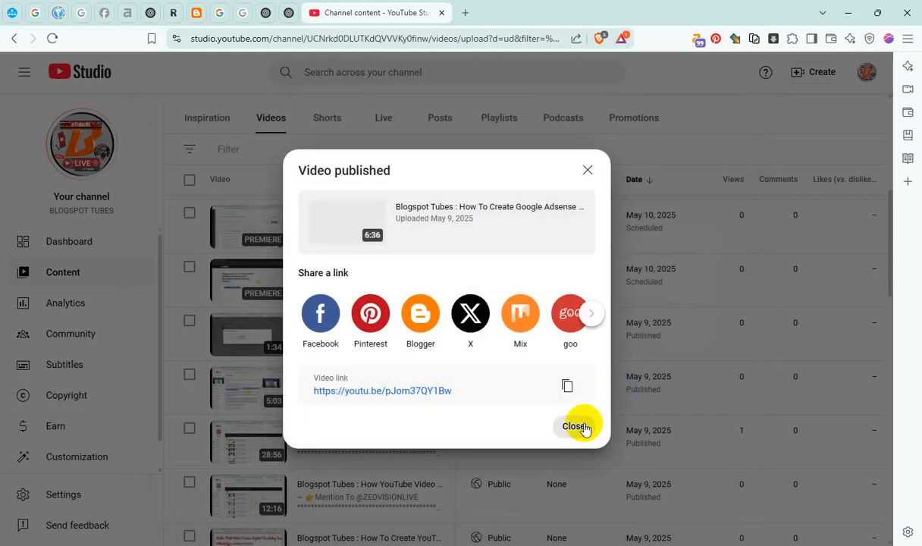
left_click(576, 426)
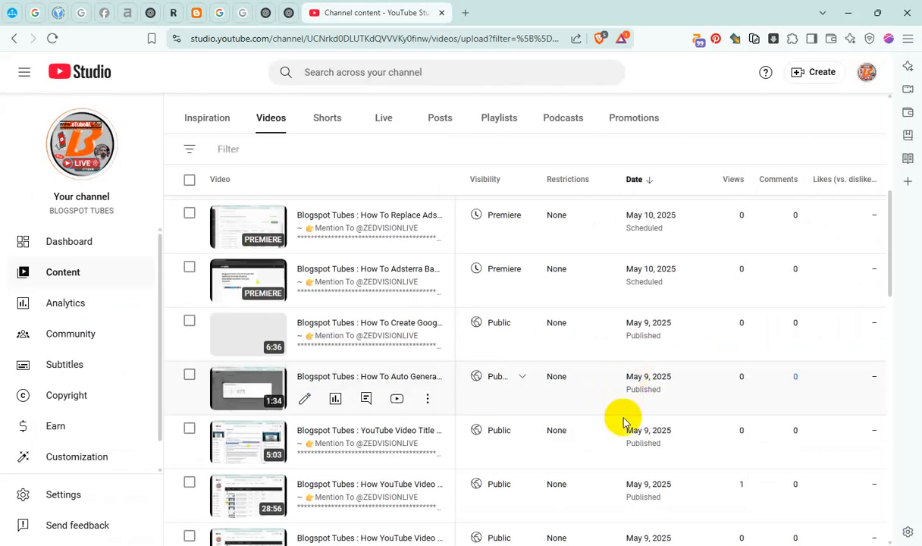
Switch to File Explorer and cut the "How To PREMIERE Schedule Video Uploading on YouTube Channel" video from 00 REC_From 050325
left_click(581, 545)
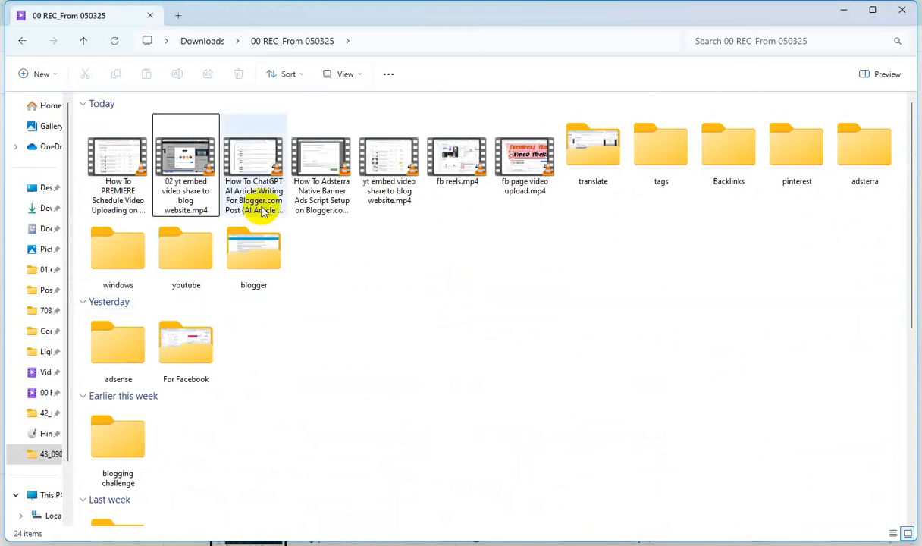
left_click(124, 155)
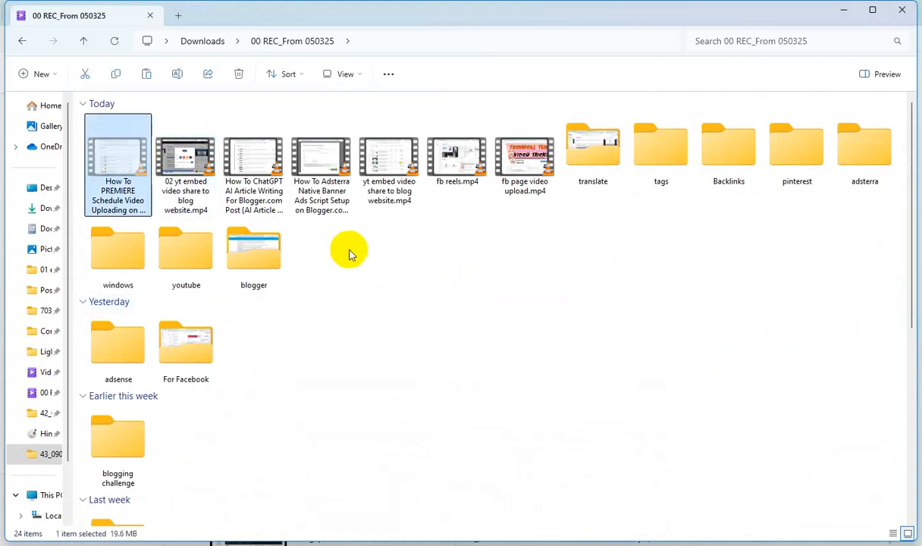
left_click(842, 10)
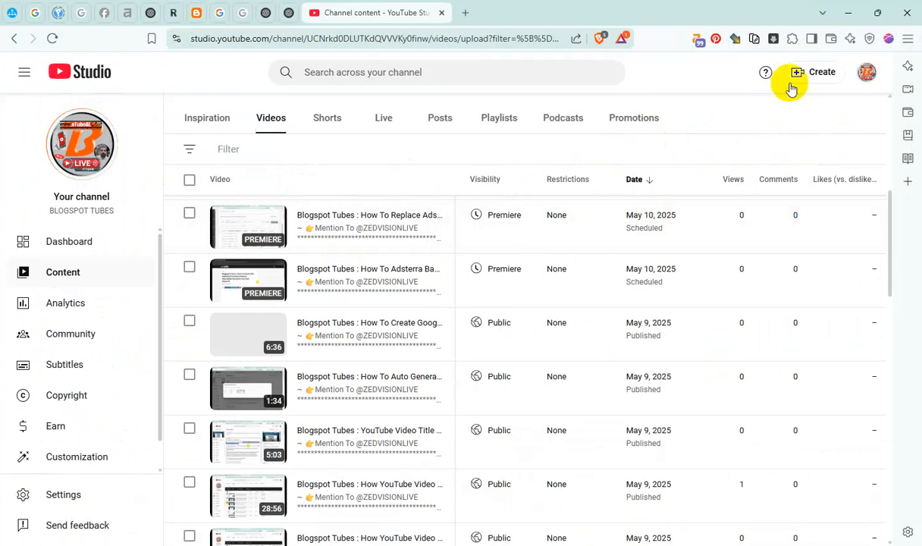
Start a new video upload, create New folder (11) inside 43_090525 and paste the cut video into it
left_click(816, 75)
left_click(811, 101)
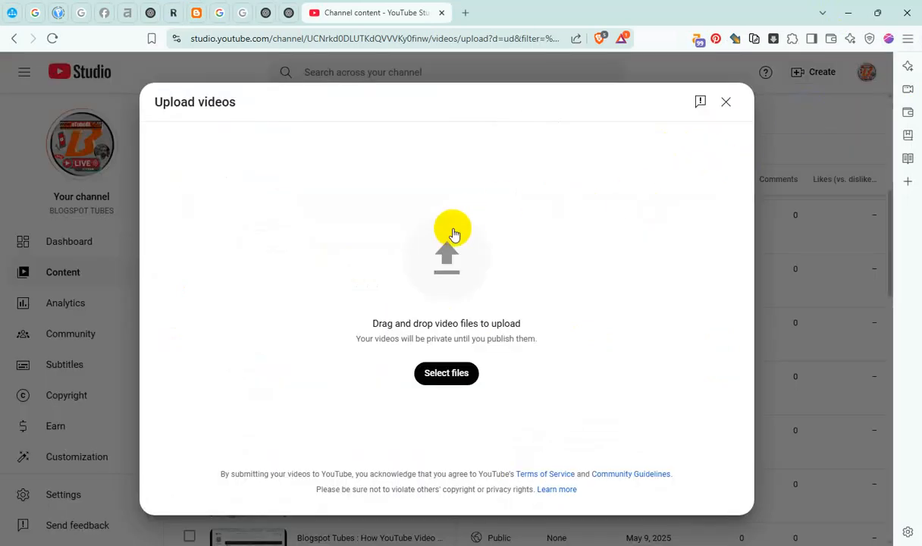
left_click(467, 235)
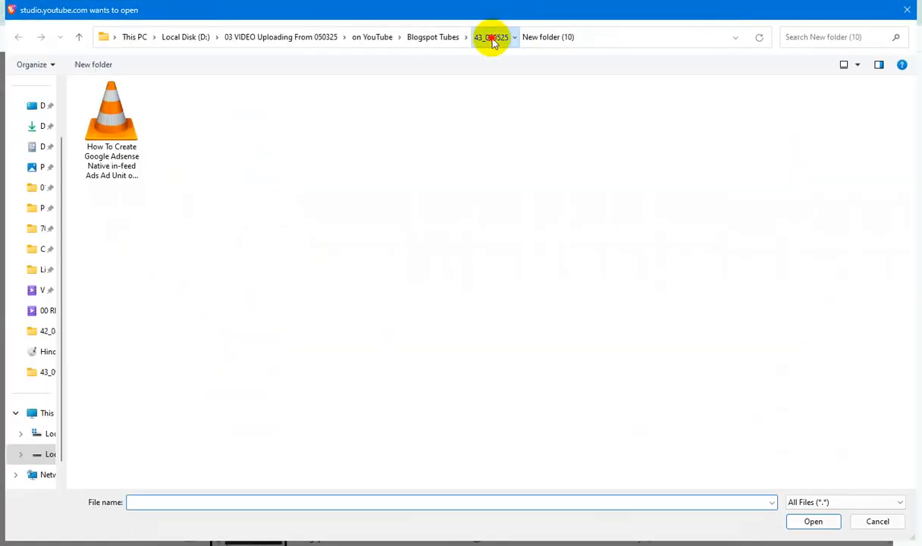
left_click(491, 38)
left_click(91, 64)
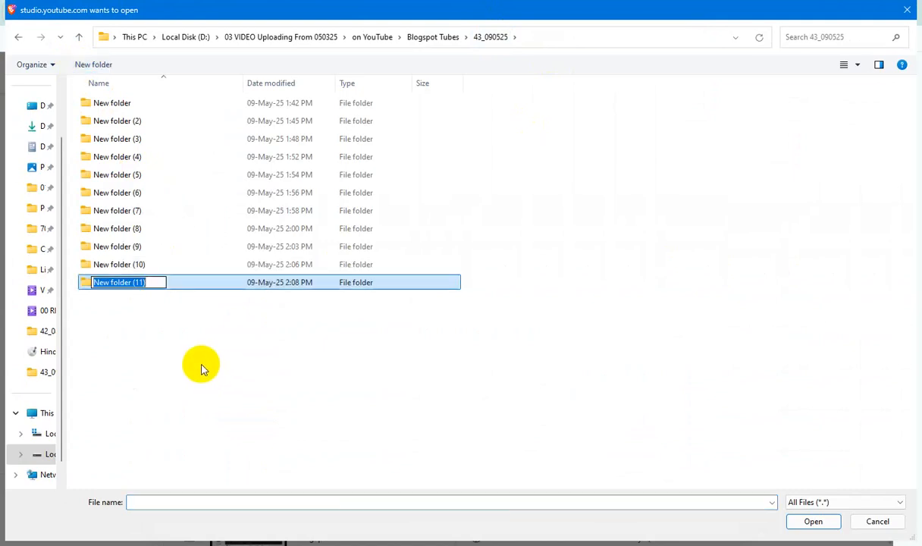
left_click(201, 365)
double_click(138, 282)
key("ctrl+v")
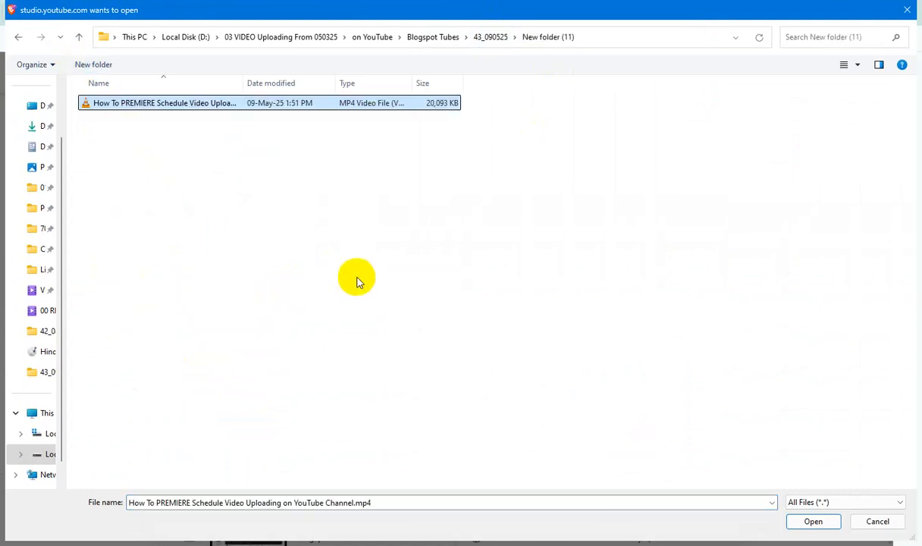
Copy the video's file name, enter it as Title and Subtitle in the file's detail properties, and set a five-star rating
key("F2")
key("ctrl+c")
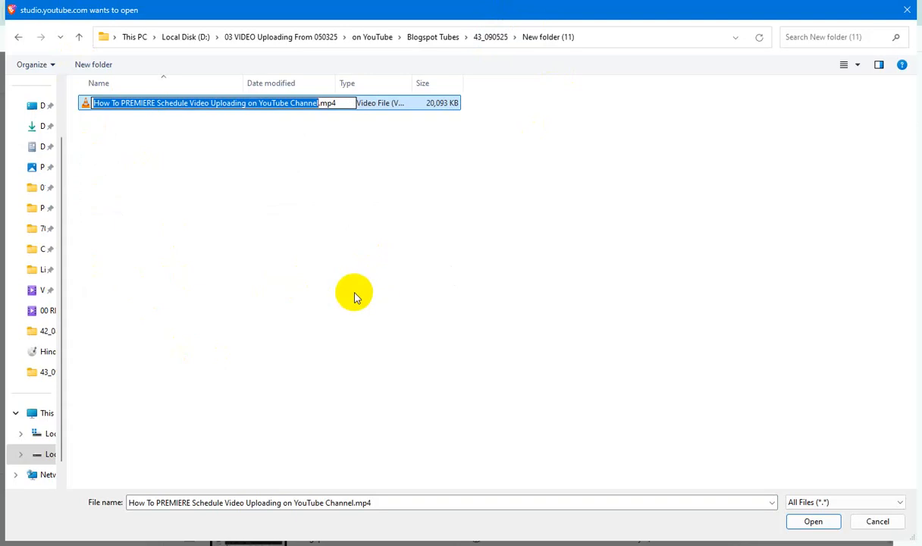
key("Return")
key("alt+Return")
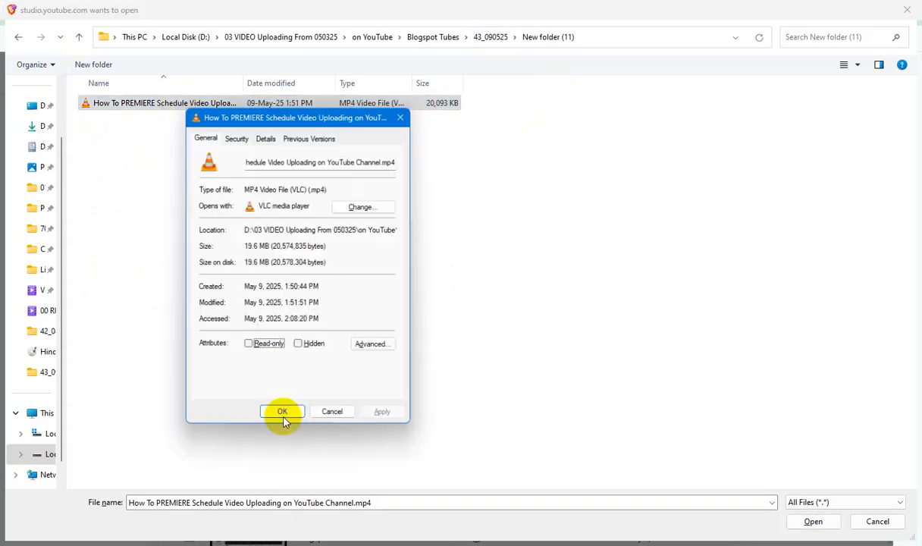
left_click(266, 135)
left_click(294, 186)
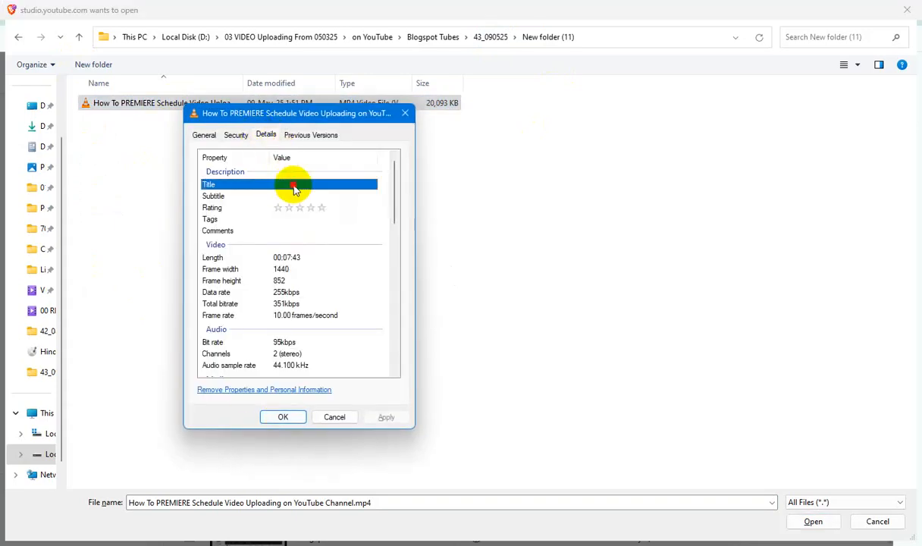
key("ctrl+v")
left_click(300, 195)
left_click(320, 210)
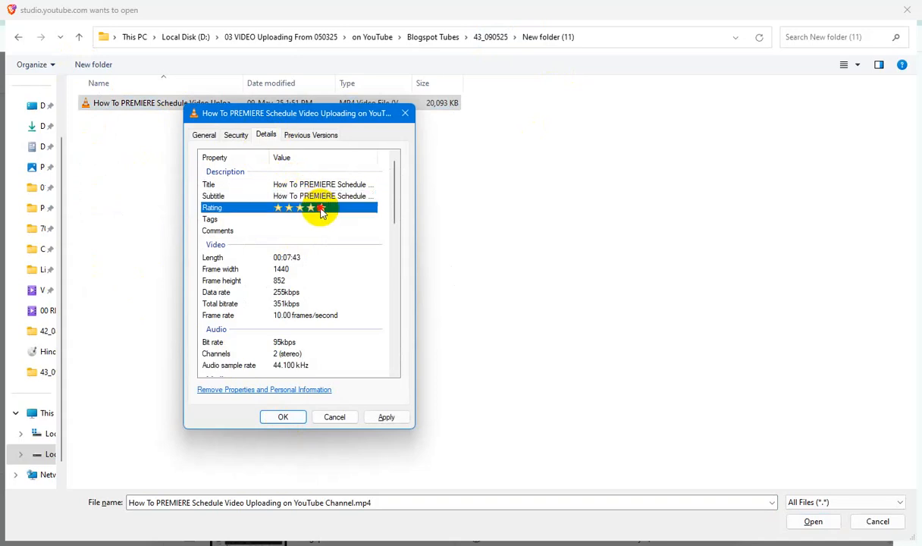
Paste the video's name into the Tags and Comments properties and save the file's properties
left_click(279, 220)
key("ctrl+v")
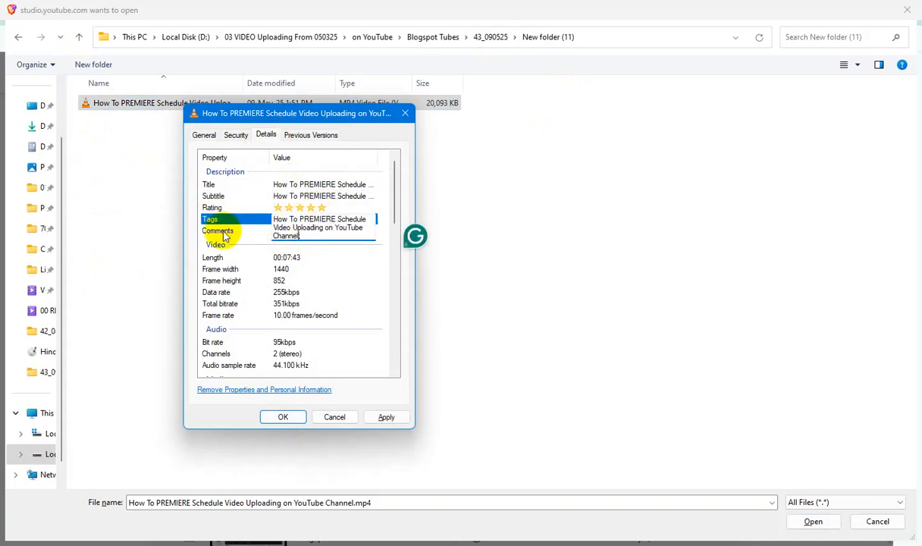
left_click(294, 233)
key("ctrl+v")
left_click(387, 417)
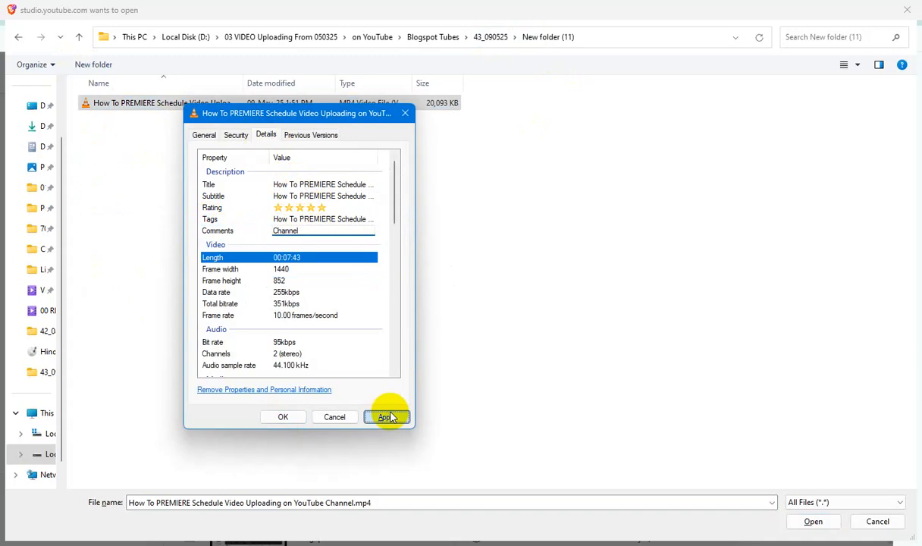
left_click(276, 416)
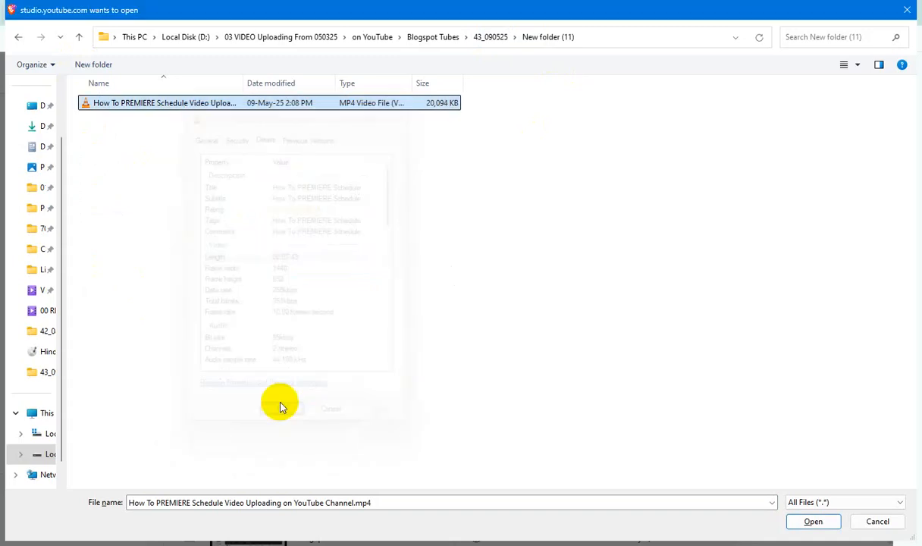
Upload the video, complete its title as "Blogspot Tubes : How To PREMIERE Schedule Video Uploading on YouTube Channel" and replace DESCRIPTIONHERE with that title
left_click(813, 521)
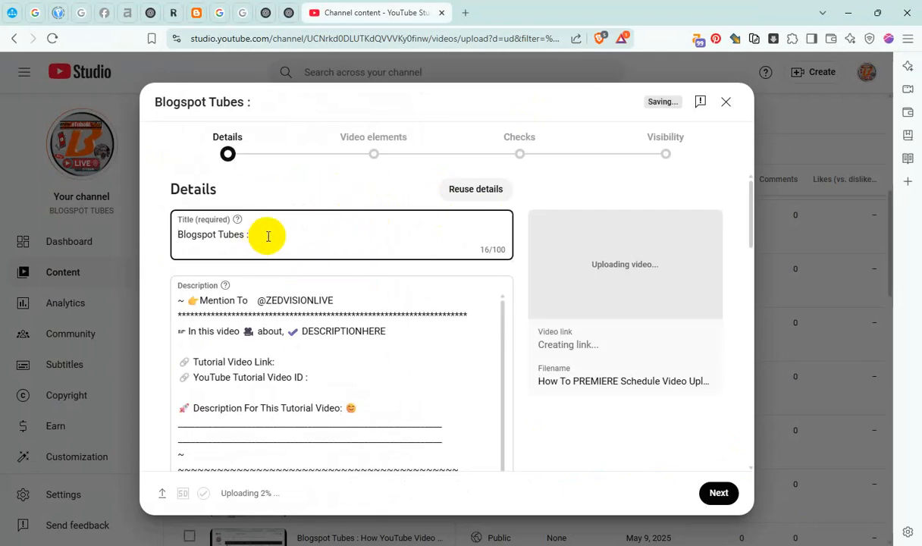
key("ctrl+v")
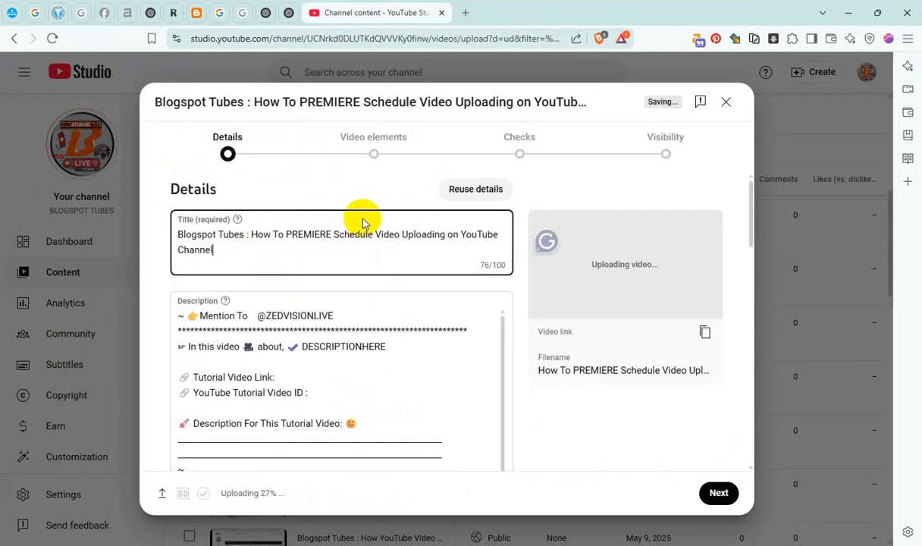
key("ctrl+a")
key("ctrl+c")
left_click(358, 345)
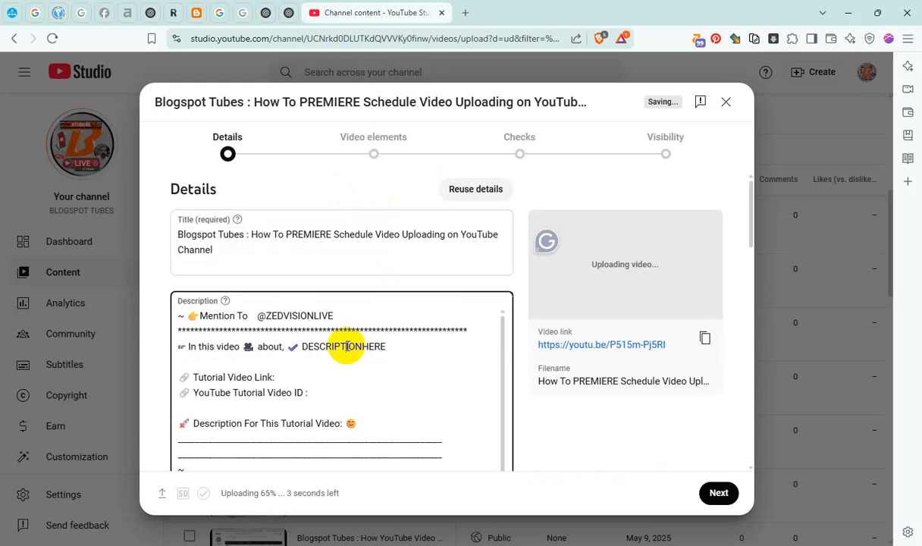
key("ctrl+v")
Fill the description's Tutorial Video Link with the copied video link and the YouTube Tutorial Video ID with P515m-Pj5RI
left_click(706, 338)
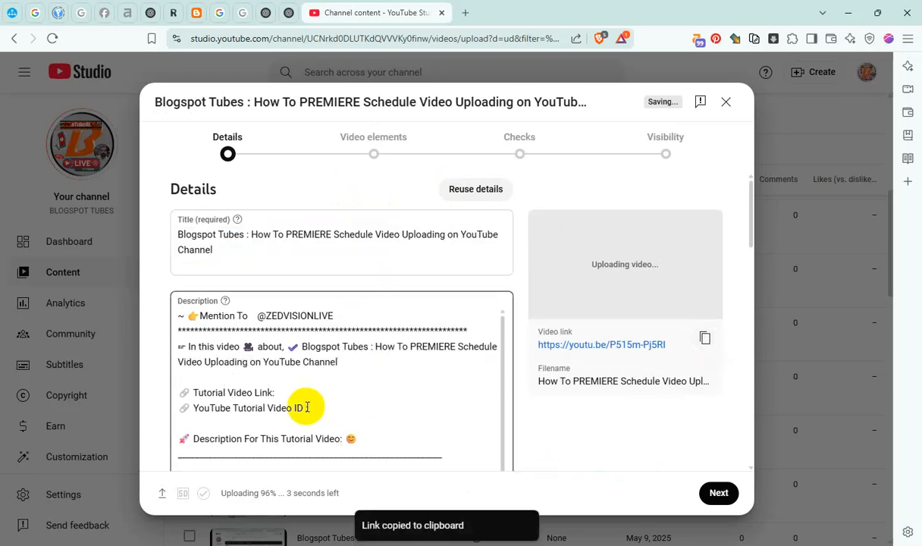
left_click(311, 390)
key("ctrl+v")
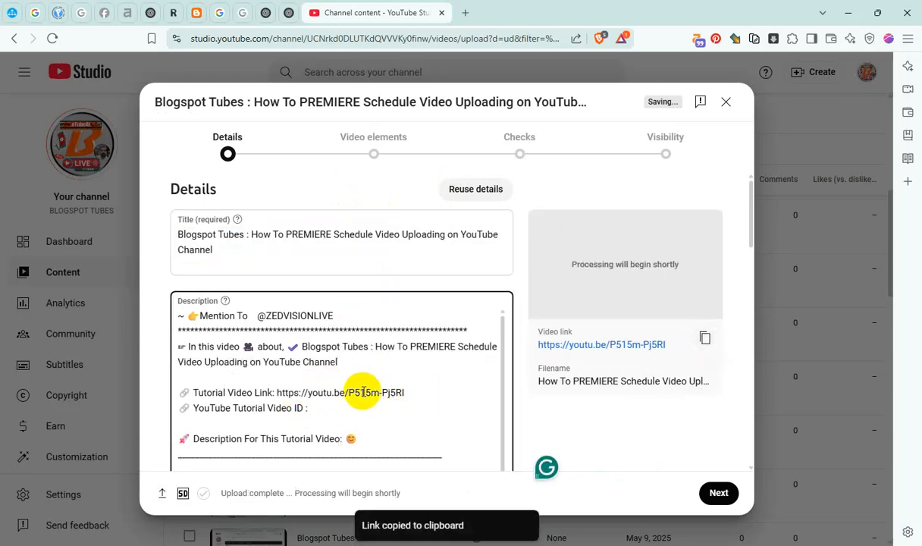
left_click_drag(349, 393, 518, 392)
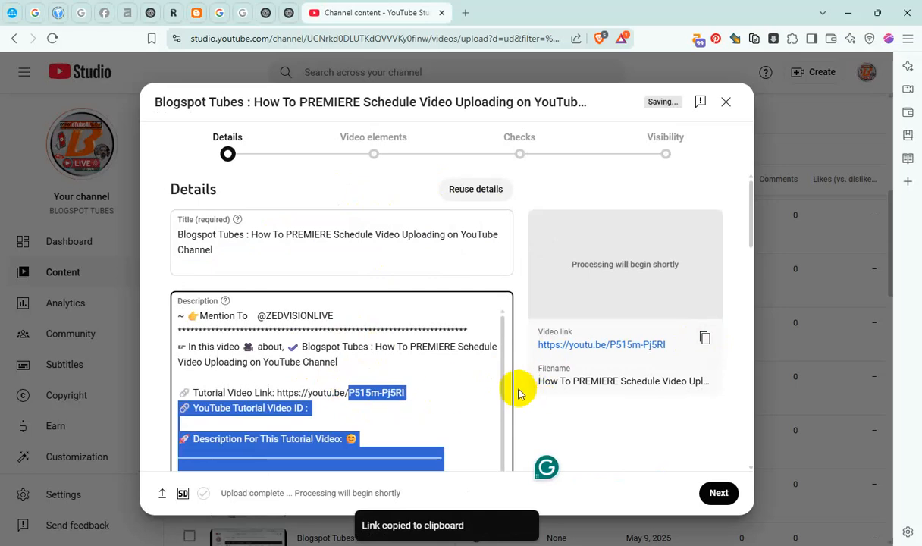
left_click(436, 406)
left_click_drag(349, 393, 405, 392)
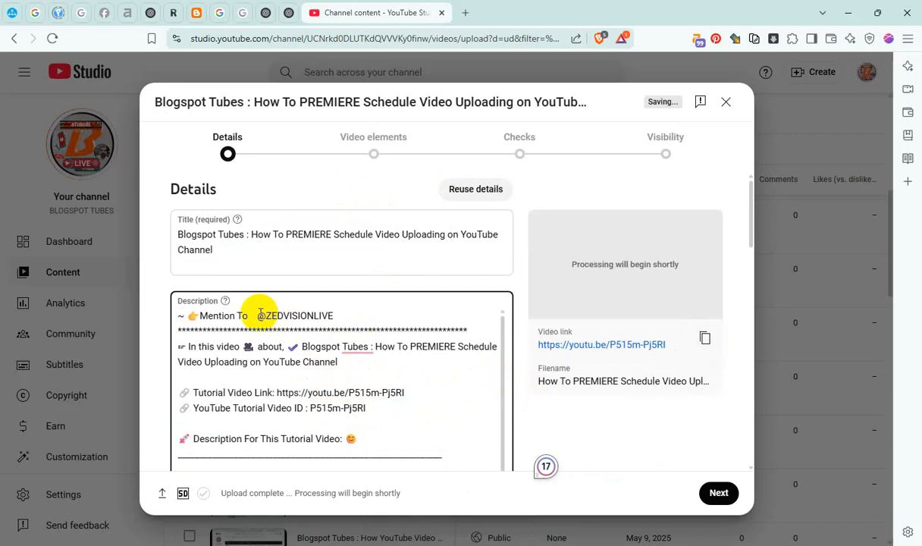
Copy the tutorial name from the description and add the video to the YouTube Channel Content and YouTube Video Tricks playlists
left_click(396, 335)
left_click_drag(377, 347, 383, 360)
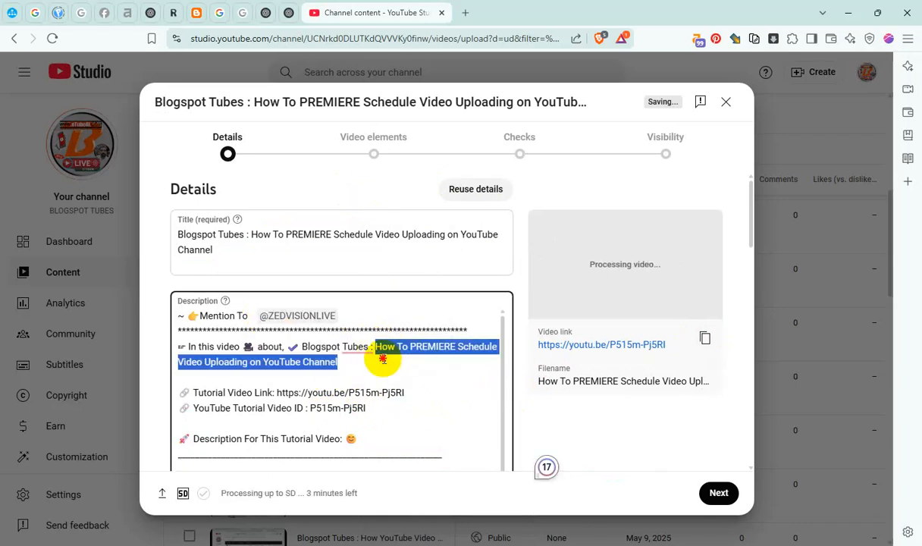
scroll(459, 357, "down", 15)
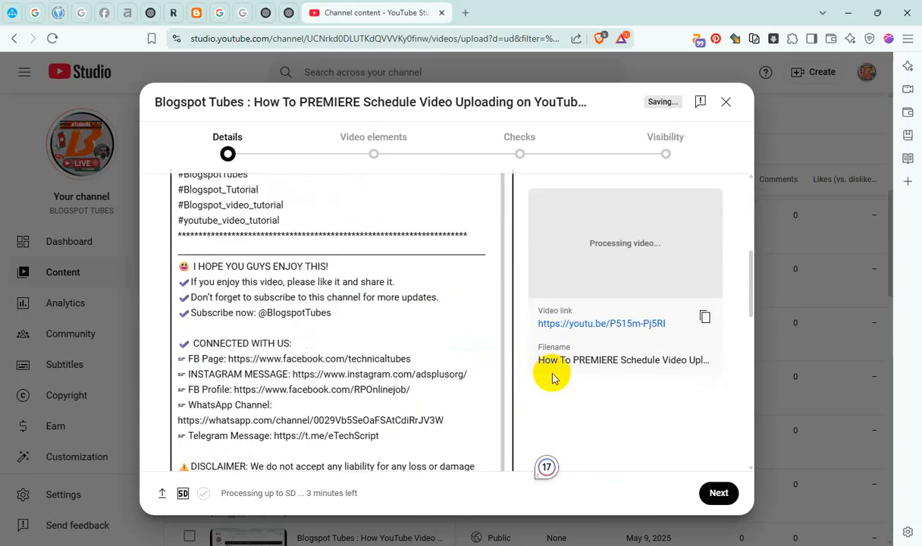
left_click(221, 402)
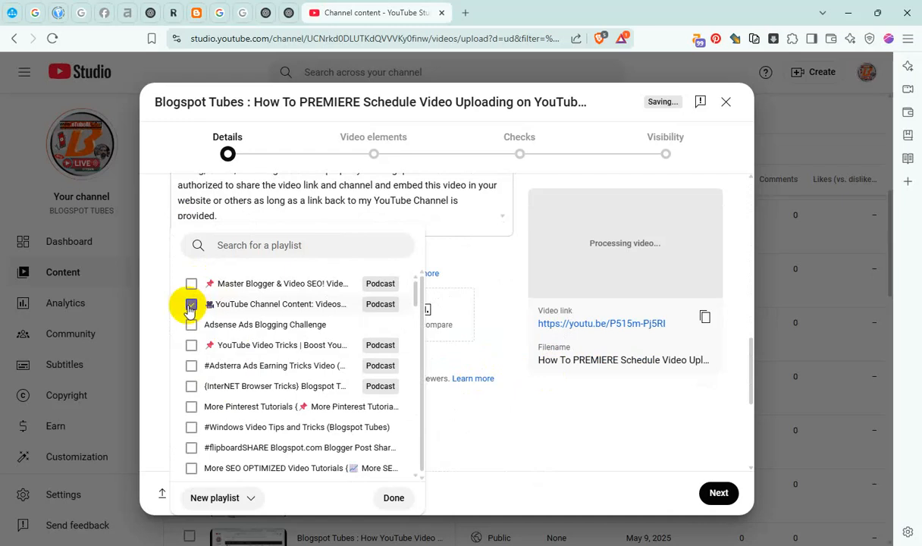
left_click(394, 499)
scroll(395, 440, "down", 4)
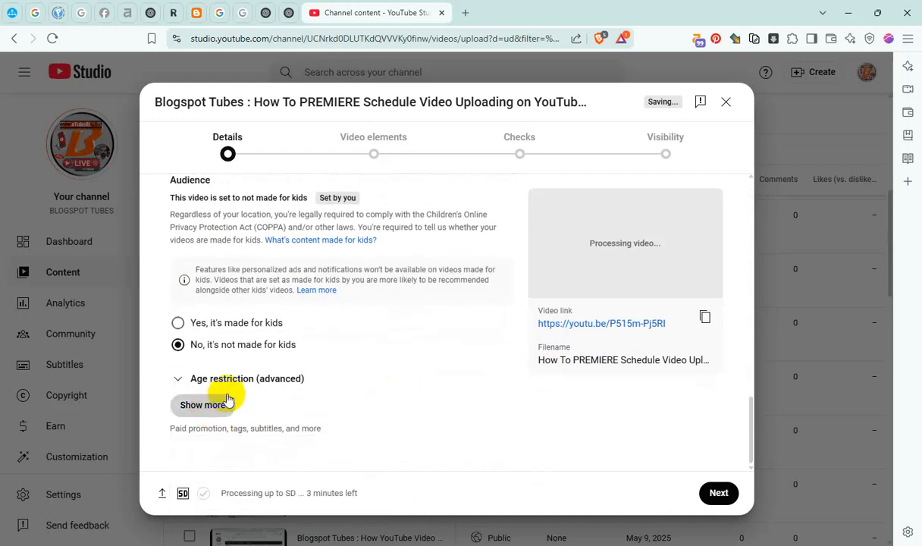
Expand the additional details and add the copied tutorial name "How To PREMIERE Schedule Video Uploading on YouTube Channel" as a tag
left_click(203, 404)
scroll(250, 387, "down", 4)
scroll(300, 349, "down", 10)
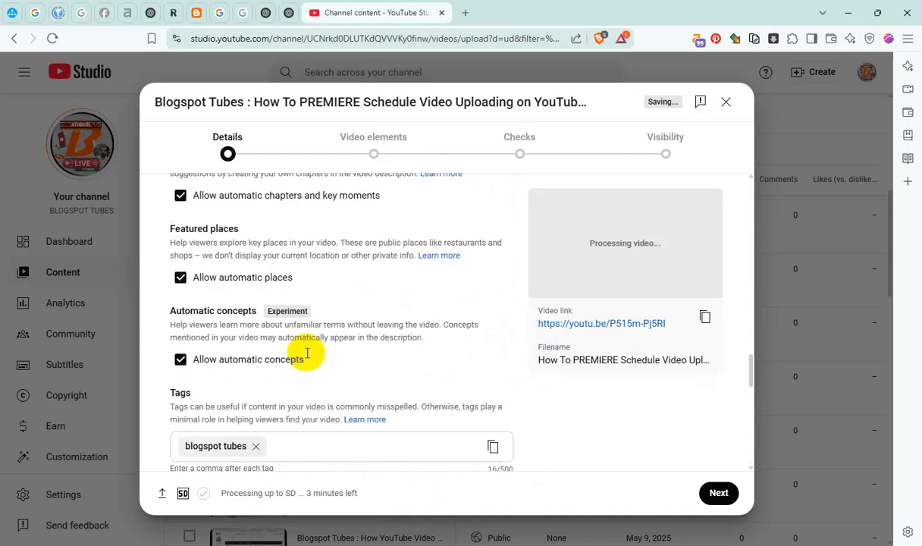
left_click(321, 255)
key("ctrl+v")
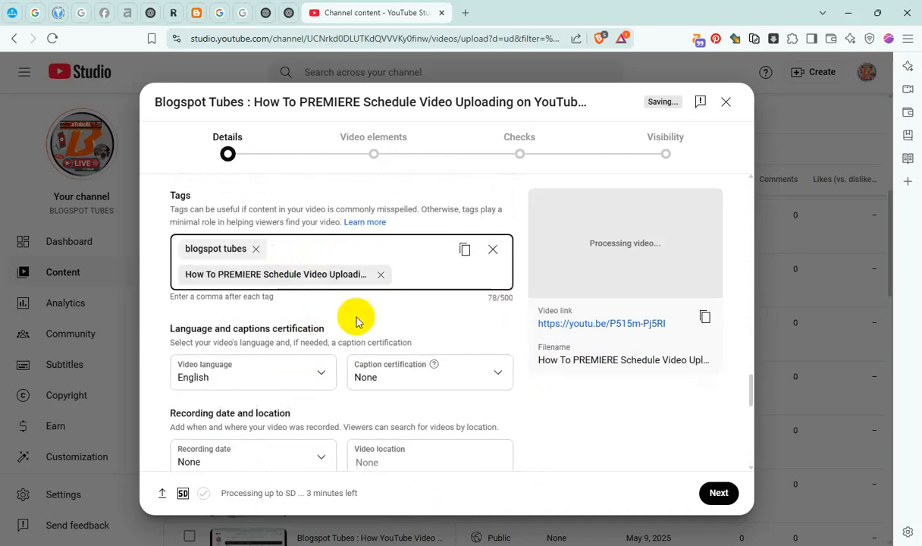
Set the recording date to May 9, 2025 and the video location to Mumbai, Maharashtra
scroll(354, 320, "down", 3)
left_click(284, 326)
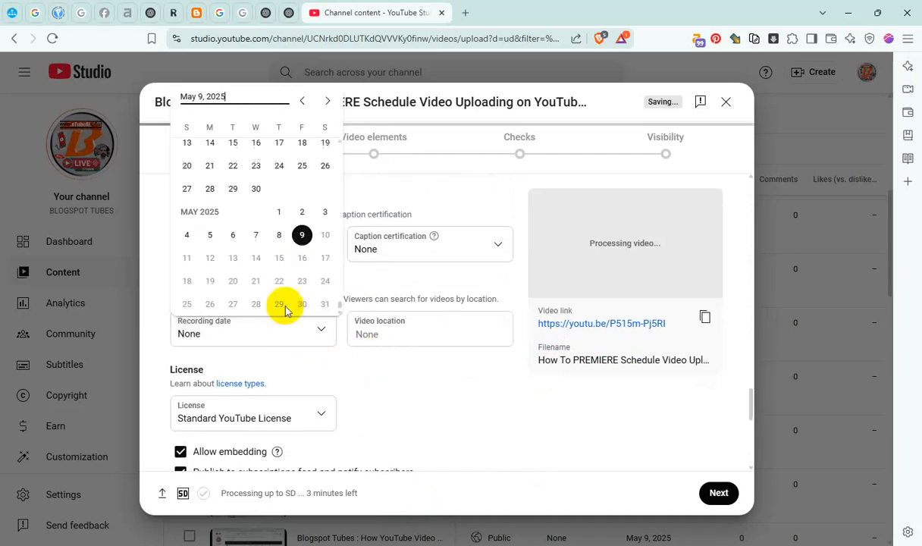
left_click(302, 235)
left_click(386, 333)
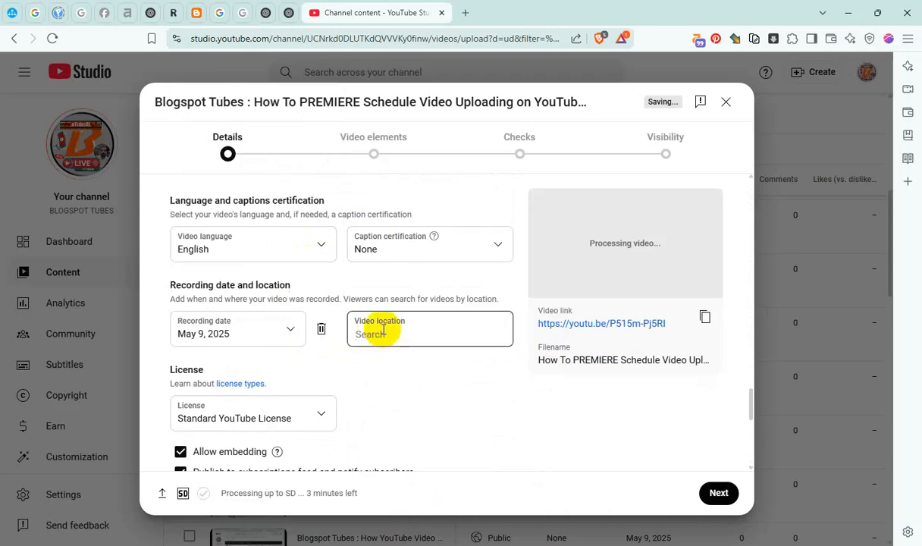
type("mum")
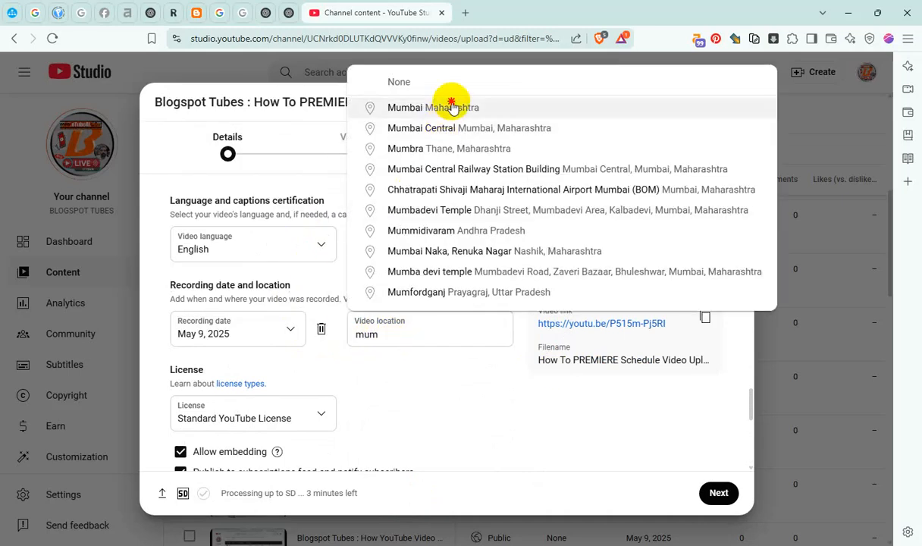
left_click(449, 107)
Set Shorts remixing to "Don't allow remixing" and continue to the video elements
scroll(296, 368, "down", 3)
left_click(262, 392)
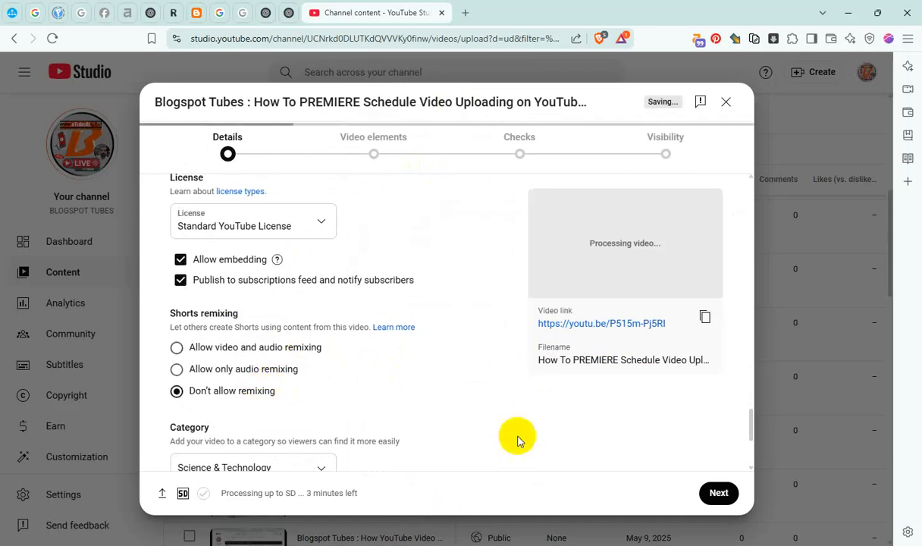
left_click(717, 493)
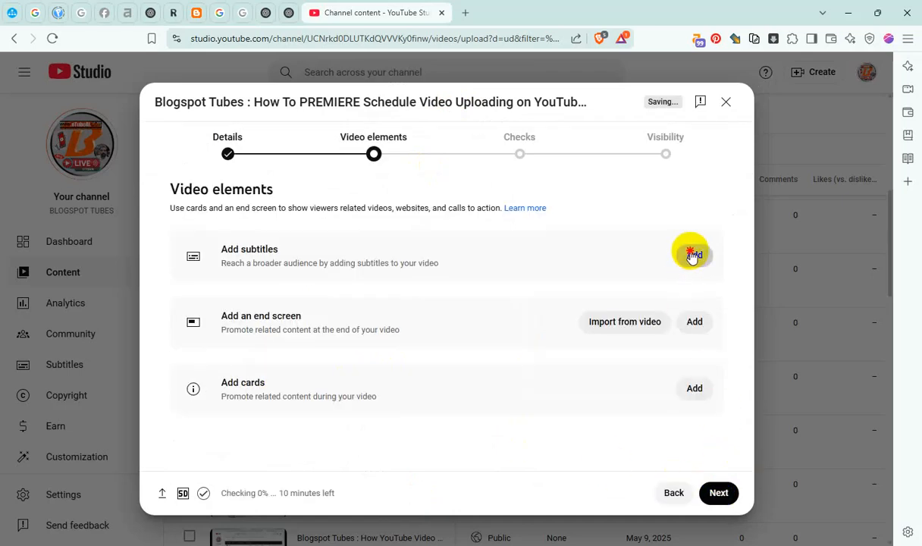
Add manually entered English subtitles with the copied tutorial name and publish them
left_click(693, 255)
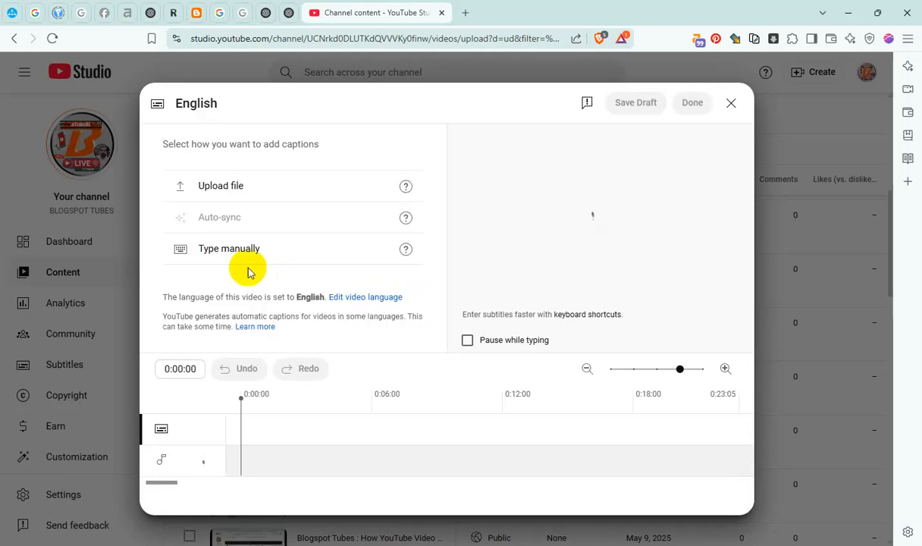
left_click(255, 255)
key("ctrl+v")
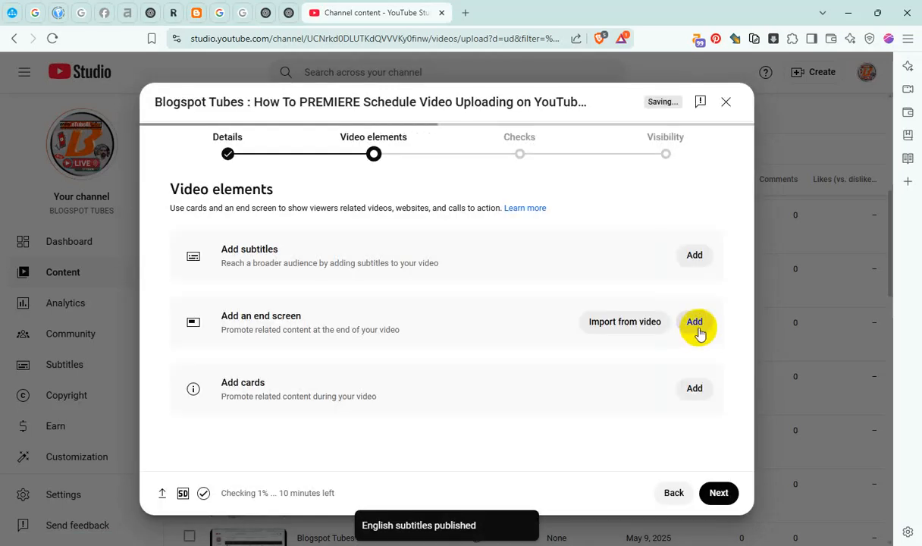
Add an end screen with Best for viewer and Most recent upload videos, shorten both to start near the video's end, and save
left_click(692, 320)
left_click(406, 312)
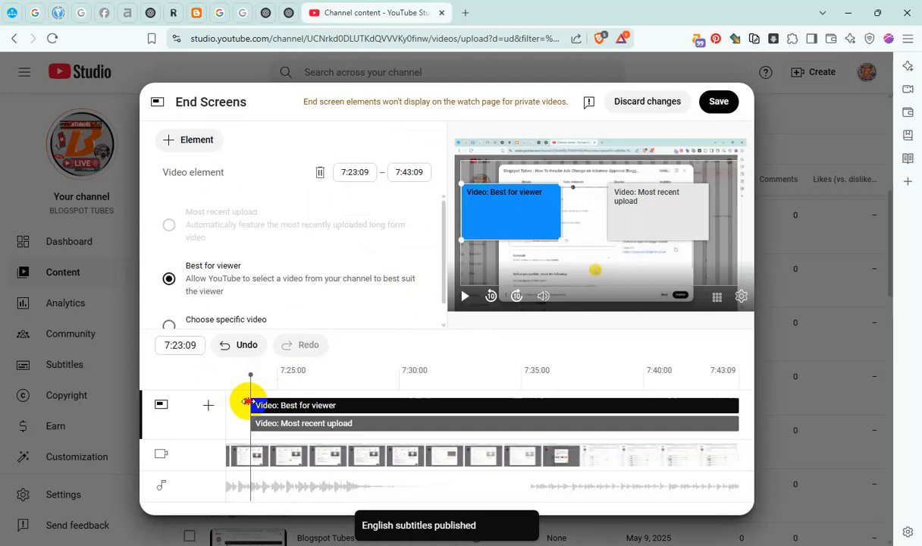
left_click_drag(252, 402, 696, 406)
left_click_drag(249, 422, 696, 423)
left_click(717, 102)
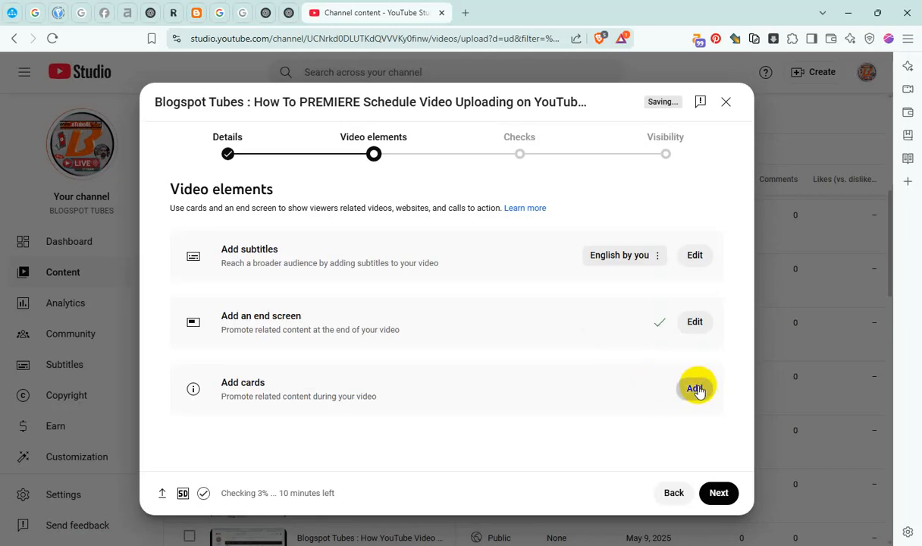
Add playlist cards for Master Blogger & Video SEO at 1:09:08 and YouTube Channel Content at 3:24:01
left_click(696, 389)
left_click(316, 411)
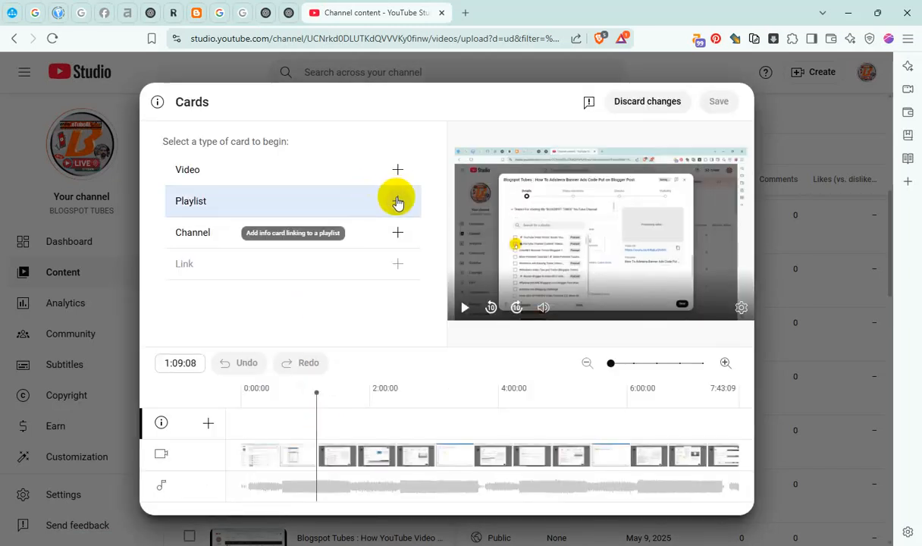
left_click(397, 200)
left_click(201, 195)
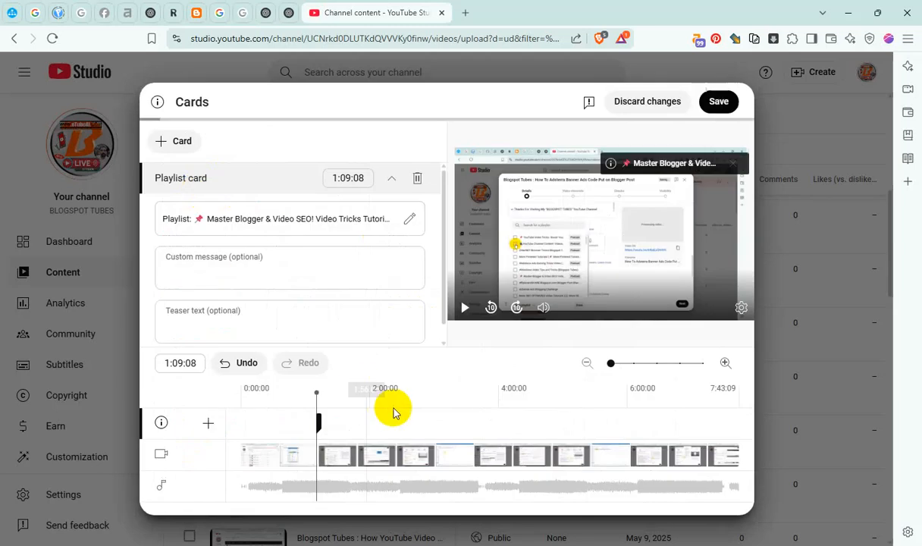
left_click(181, 141)
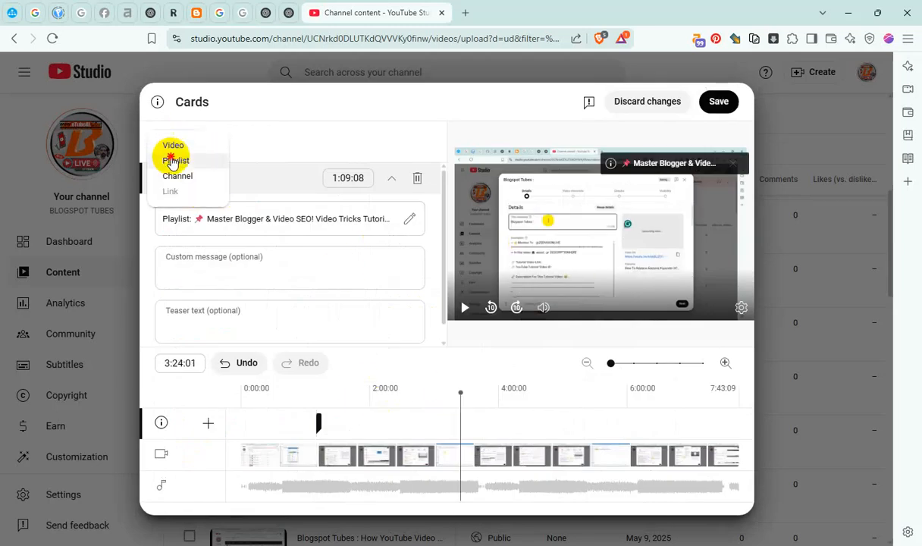
left_click(175, 159)
left_click(282, 188)
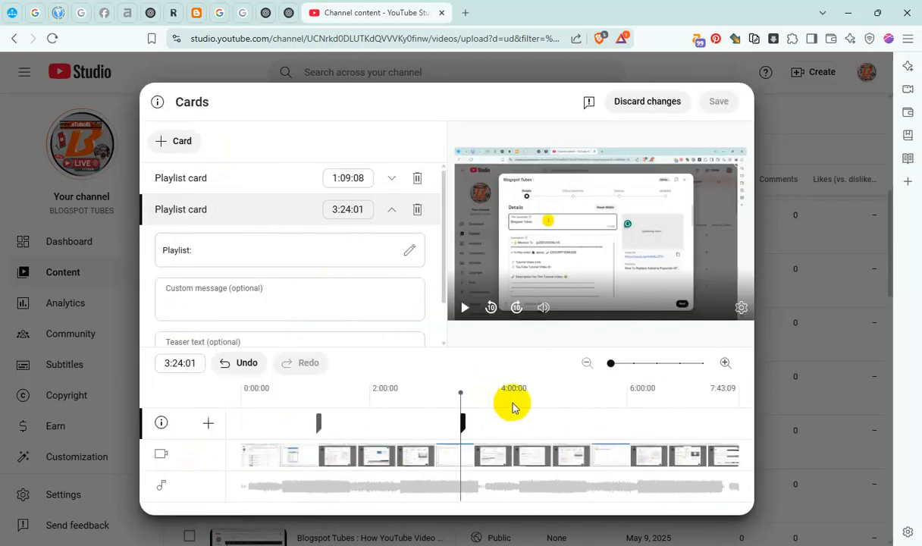
Add playlist cards for Adsense Ads Blogging Challenge at 5:04:04 and YouTube Video Tricks at 6:36:04, and save the cards
left_click(568, 401)
left_click(180, 142)
left_click(175, 158)
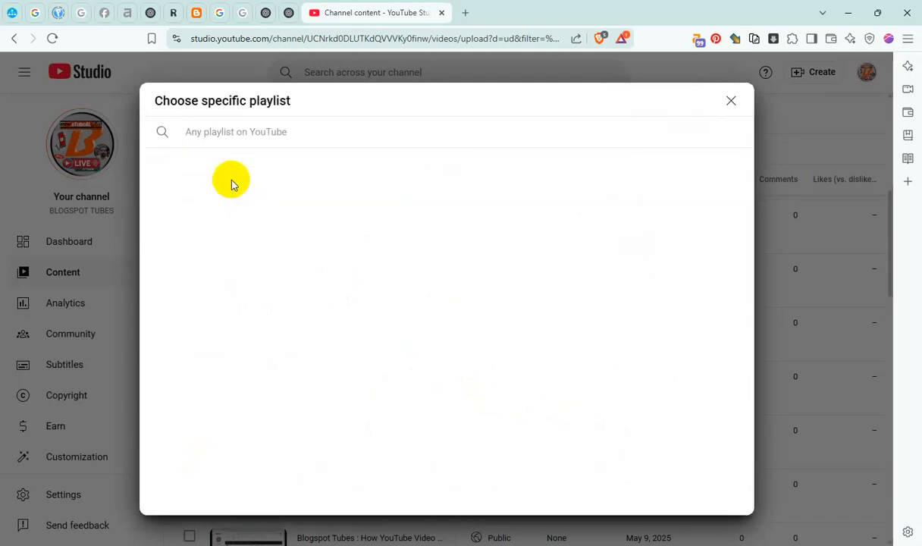
left_click(418, 191)
left_click(663, 412)
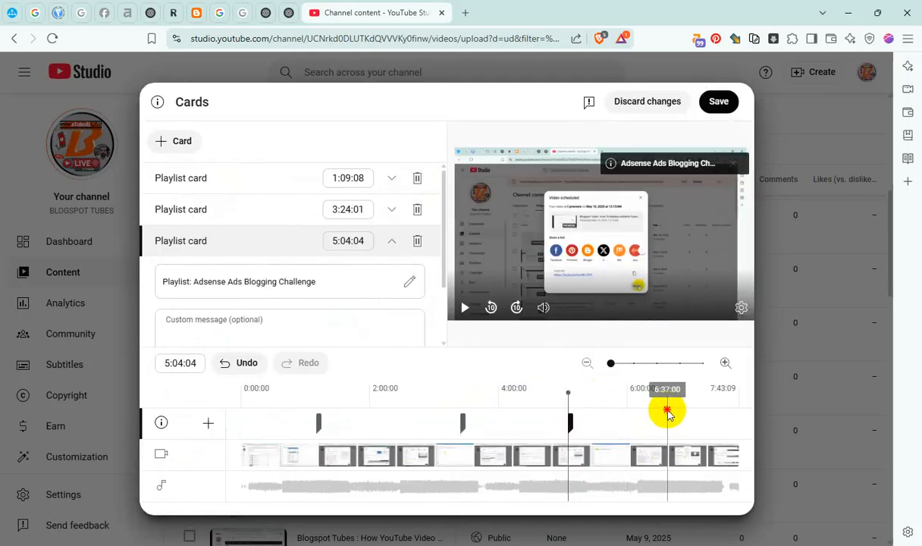
left_click(173, 141)
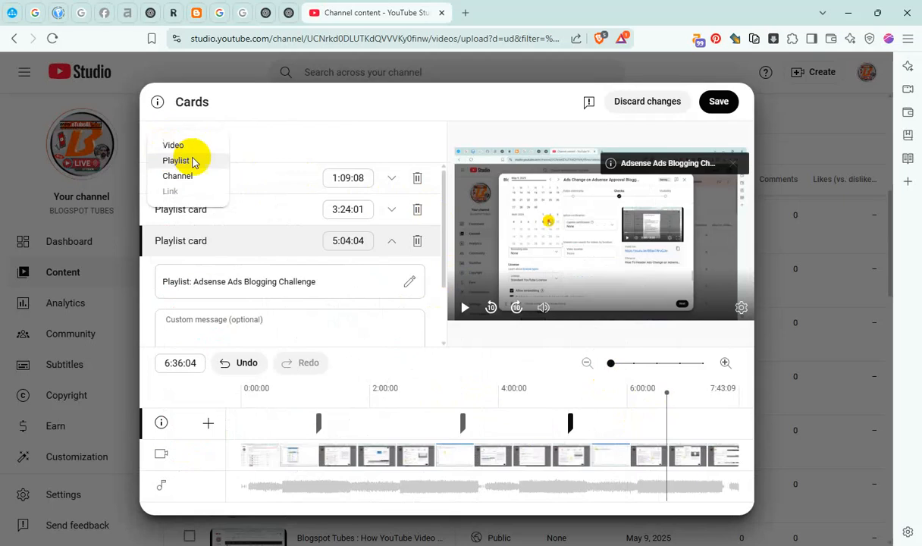
left_click(190, 161)
left_click(516, 211)
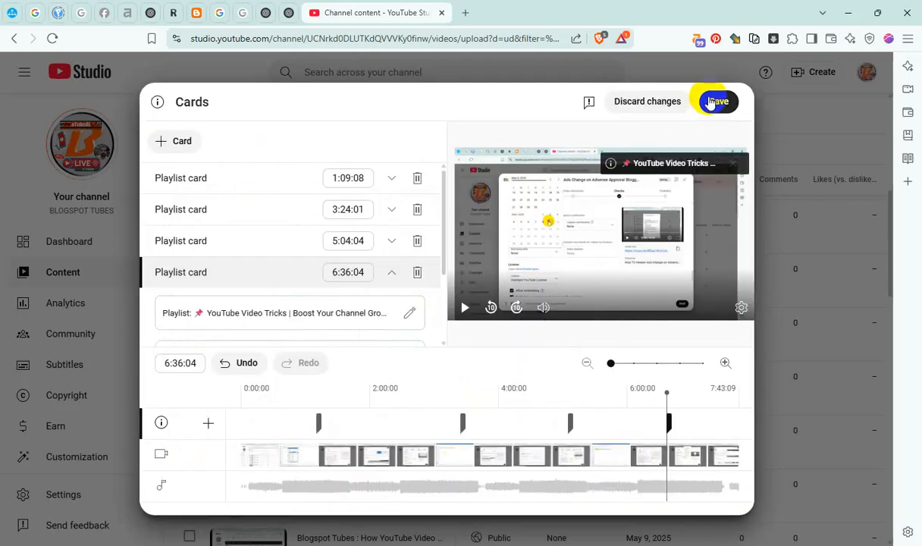
left_click(716, 102)
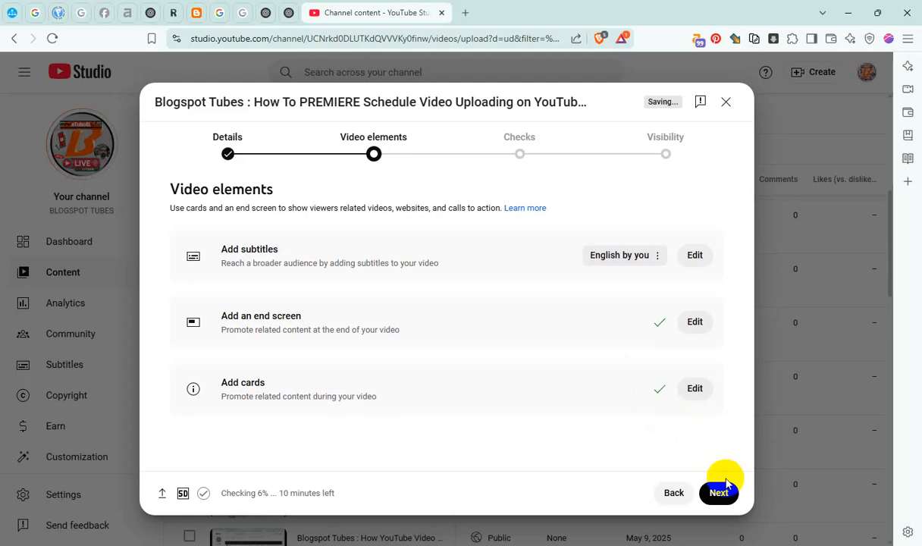
Continue past the checks, publish the video as Public and close the sharing dialog
left_click(720, 492)
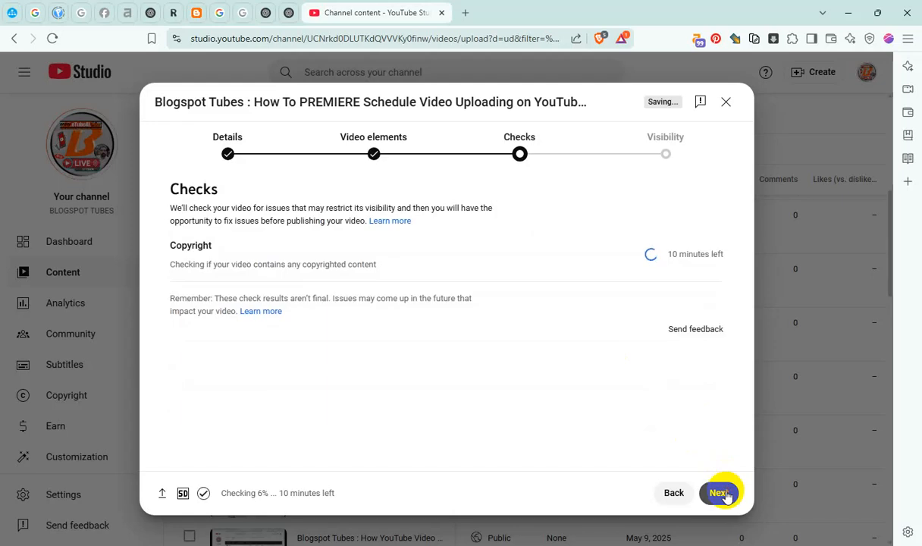
left_click(719, 493)
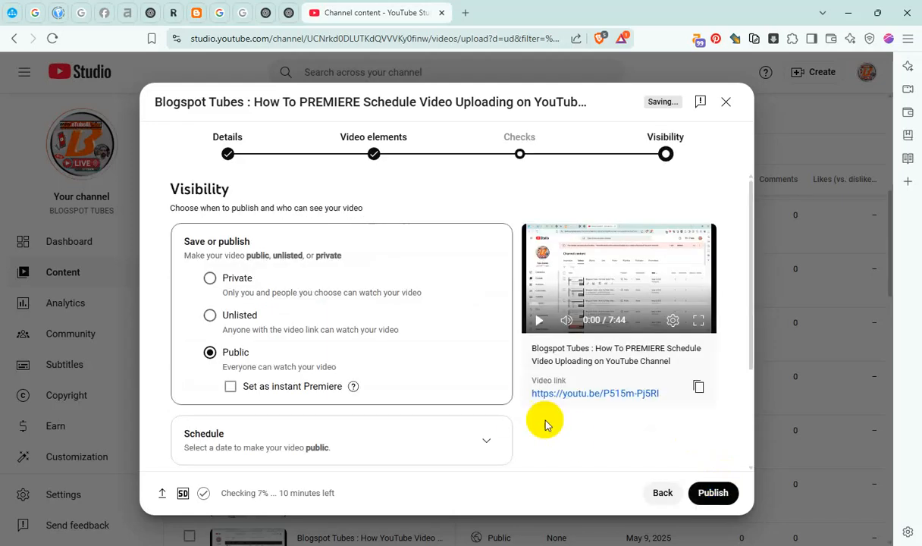
left_click(719, 493)
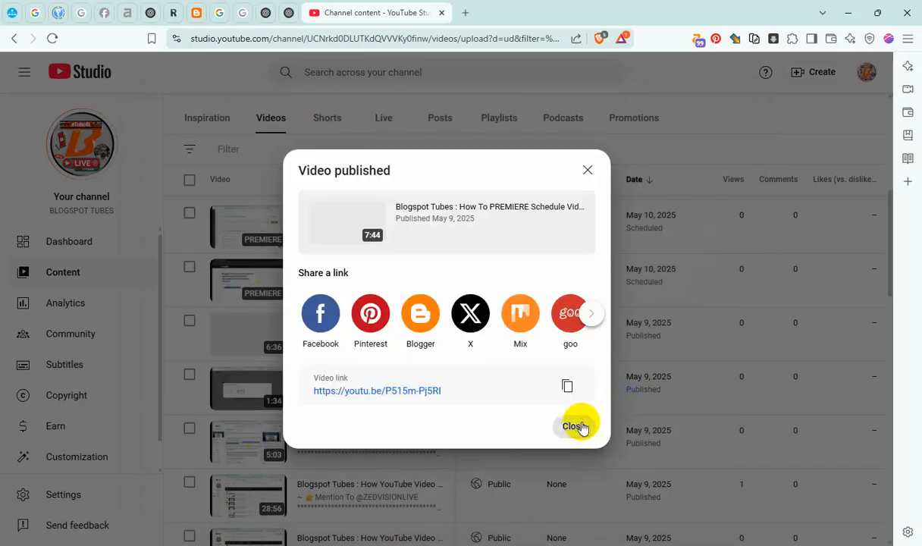
left_click(576, 426)
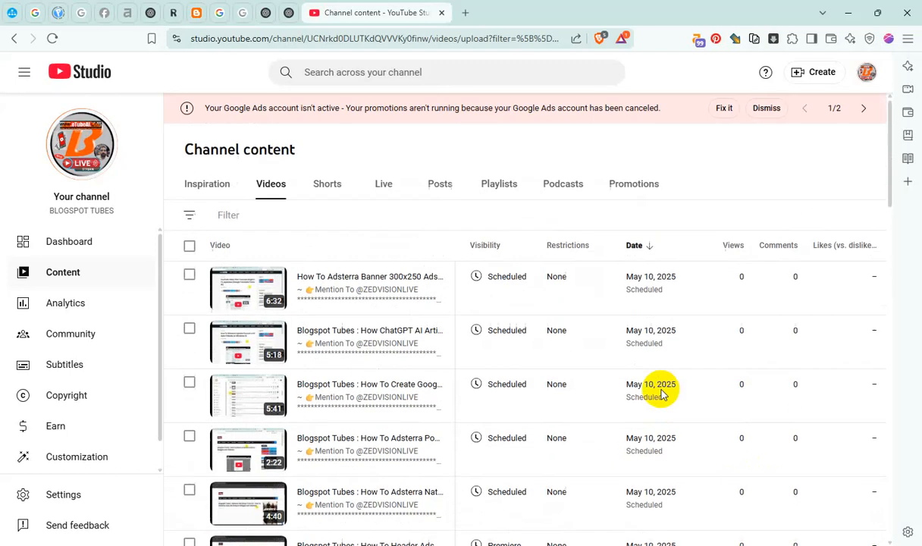
scroll(662, 393, "down", 4)
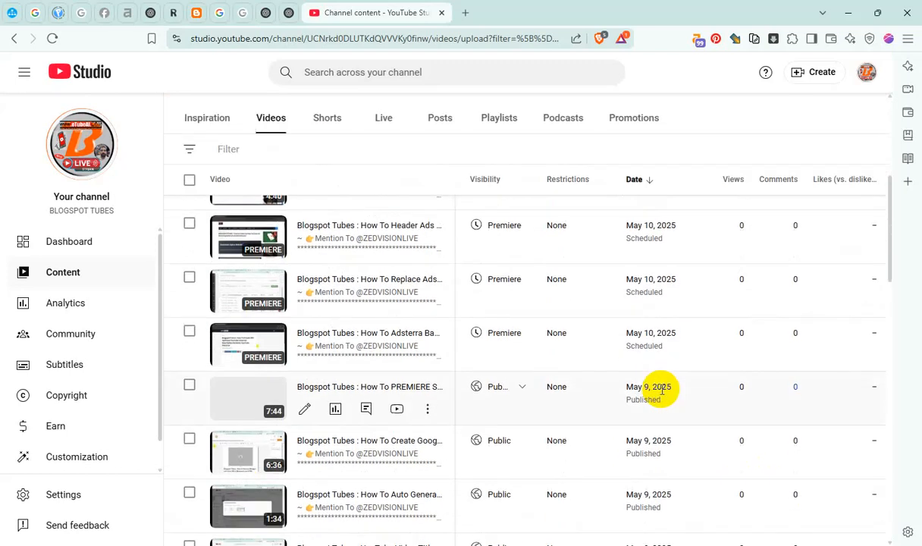
scroll(661, 391, "down", 4)
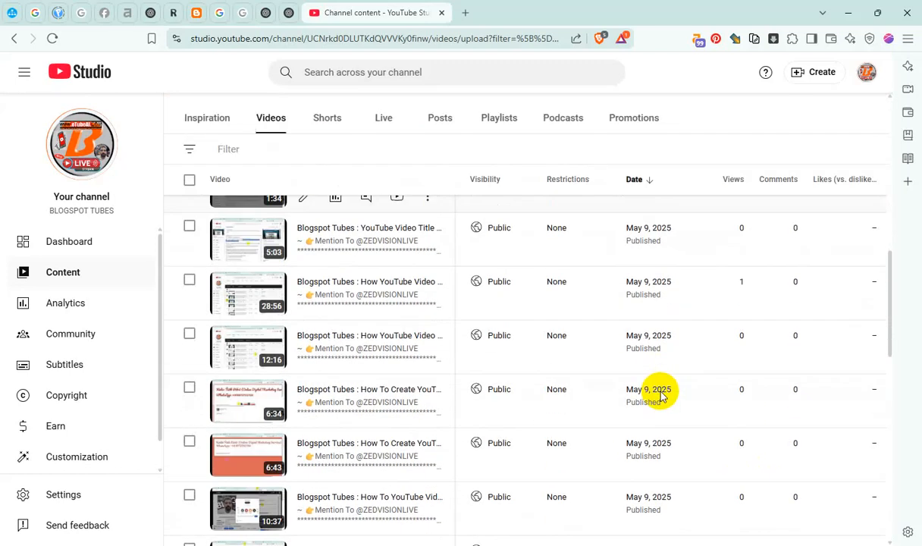
scroll(661, 392, "down", 8)
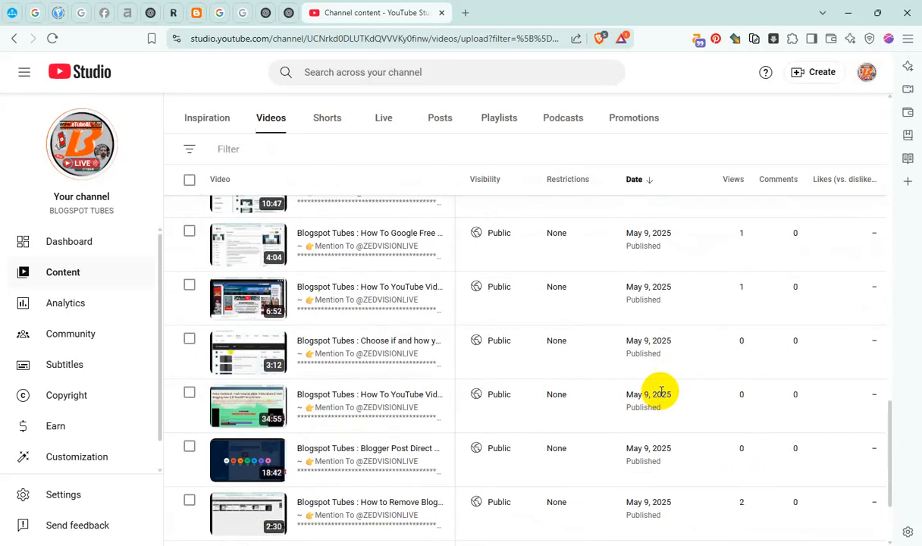